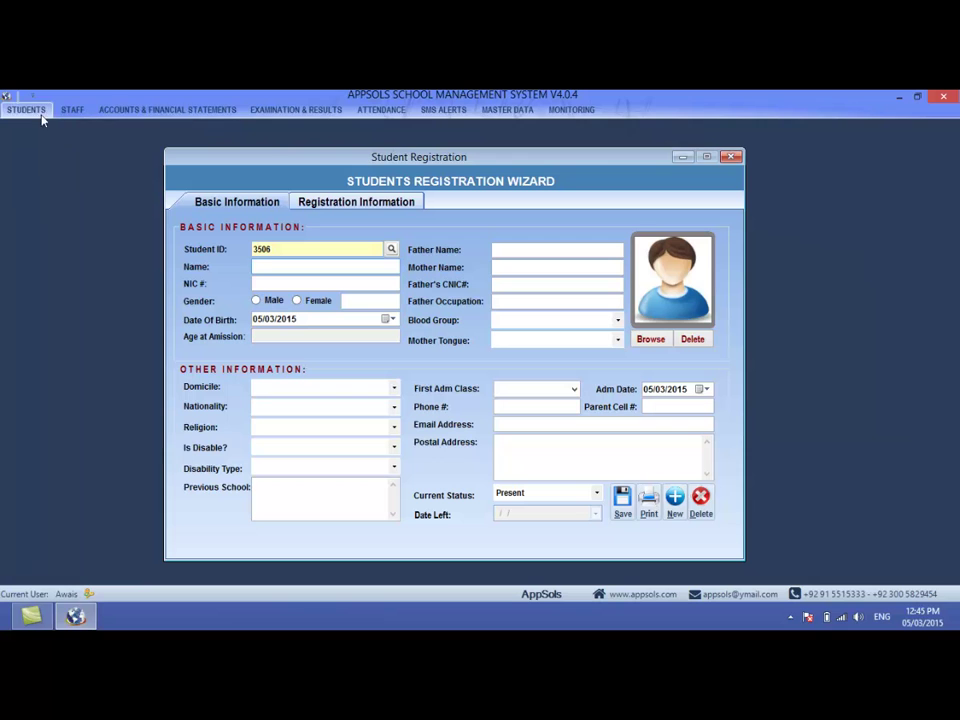
- Toggle the STUDENTS operations panel between shown and hidden
{"action": "left_click", "coordinate": [28, 110]}
{"action": "left_click", "coordinate": [72, 233]}
{"action": "left_click", "coordinate": [22, 109]}
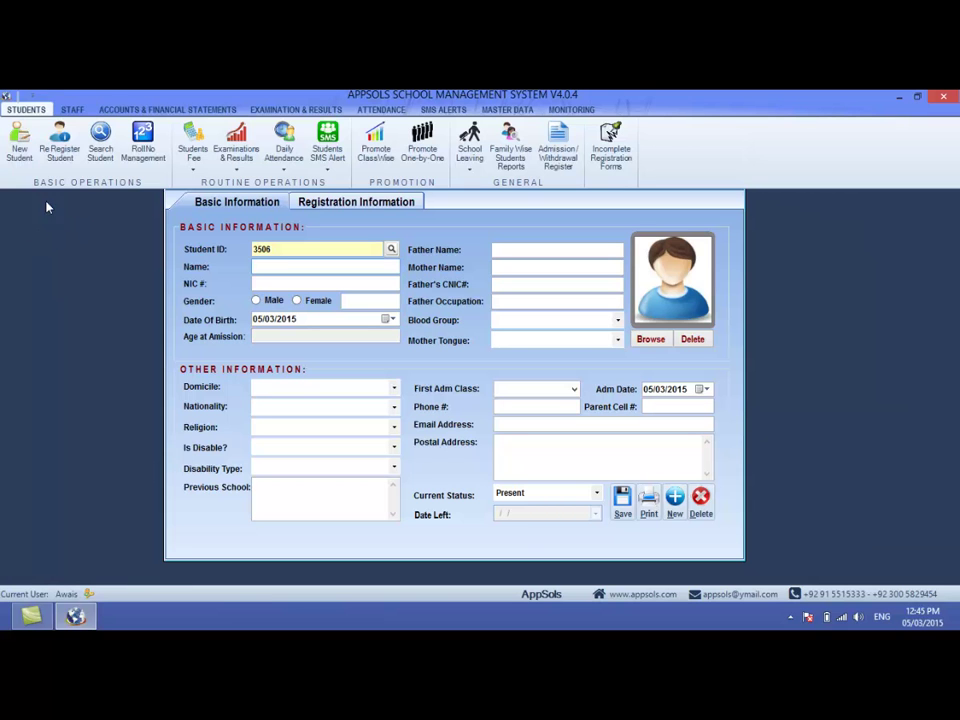
{"action": "left_click", "coordinate": [26, 111]}
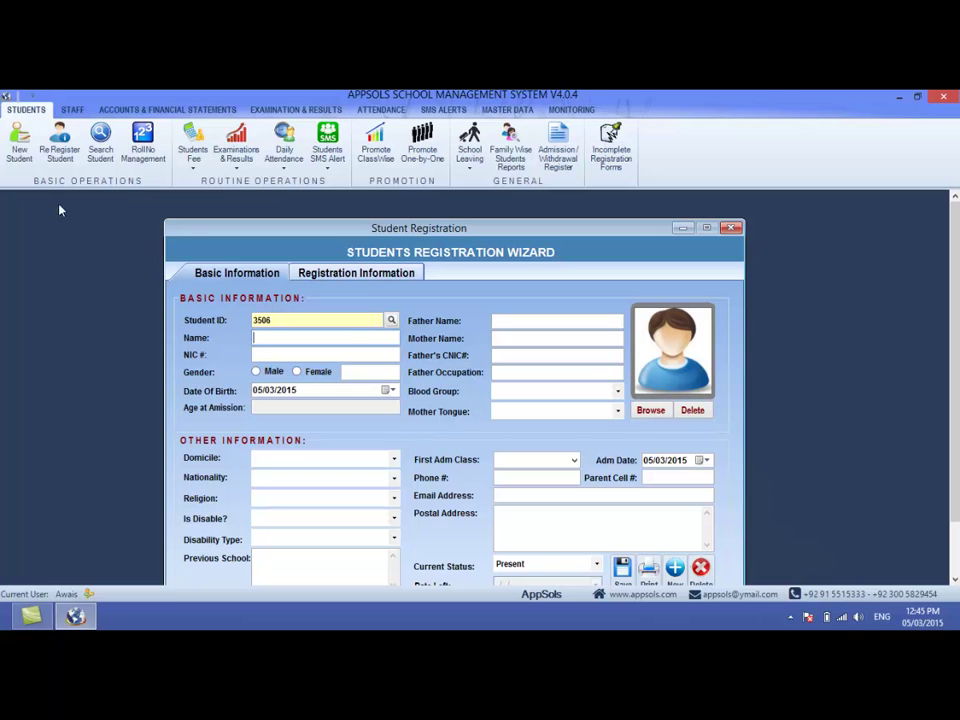
{"action": "double_click", "coordinate": [41, 114]}
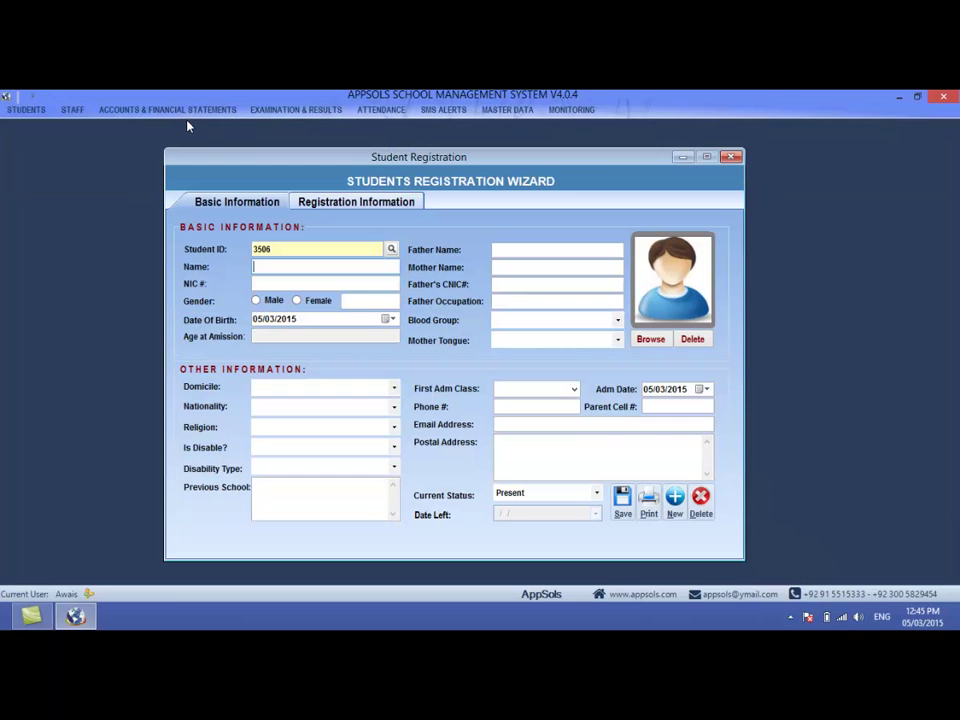
{"action": "left_click", "coordinate": [38, 116]}
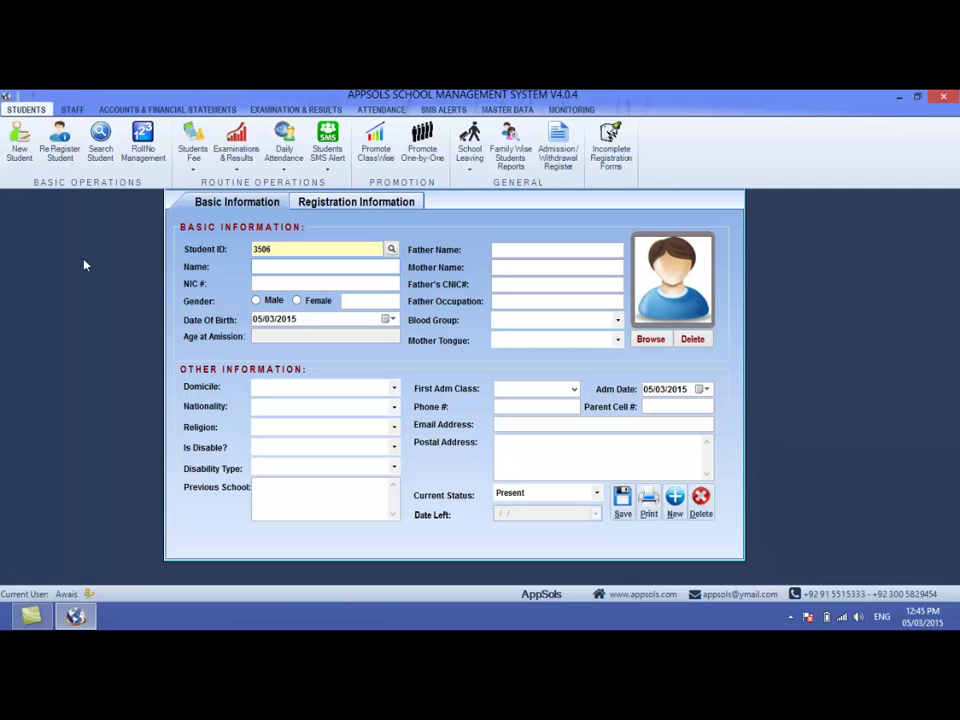
{"action": "left_click", "coordinate": [268, 266]}
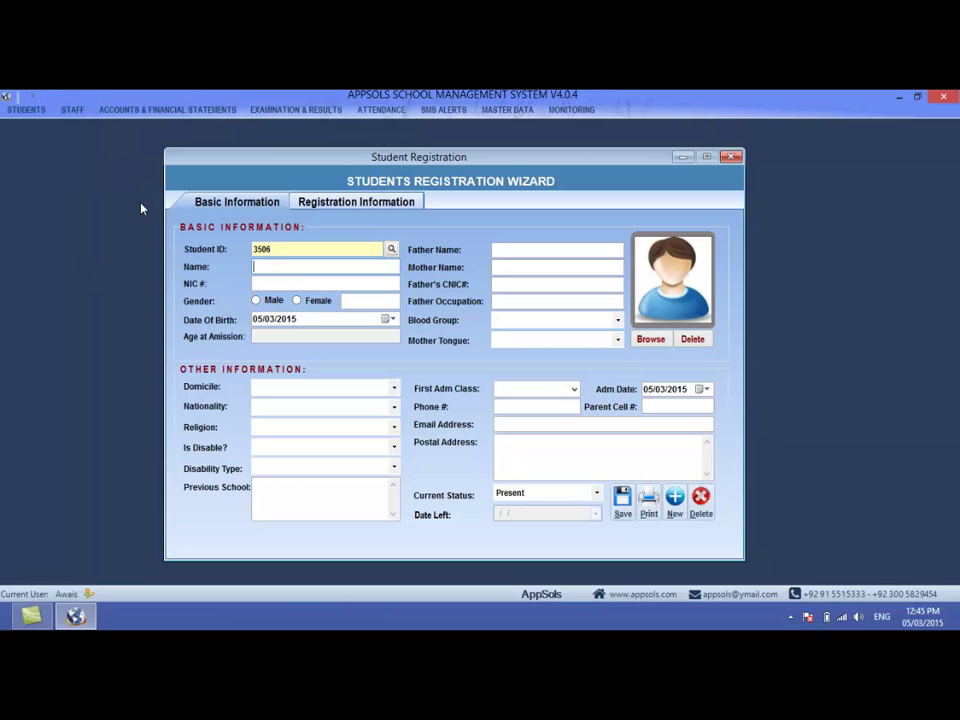
{"action": "left_click", "coordinate": [32, 116]}
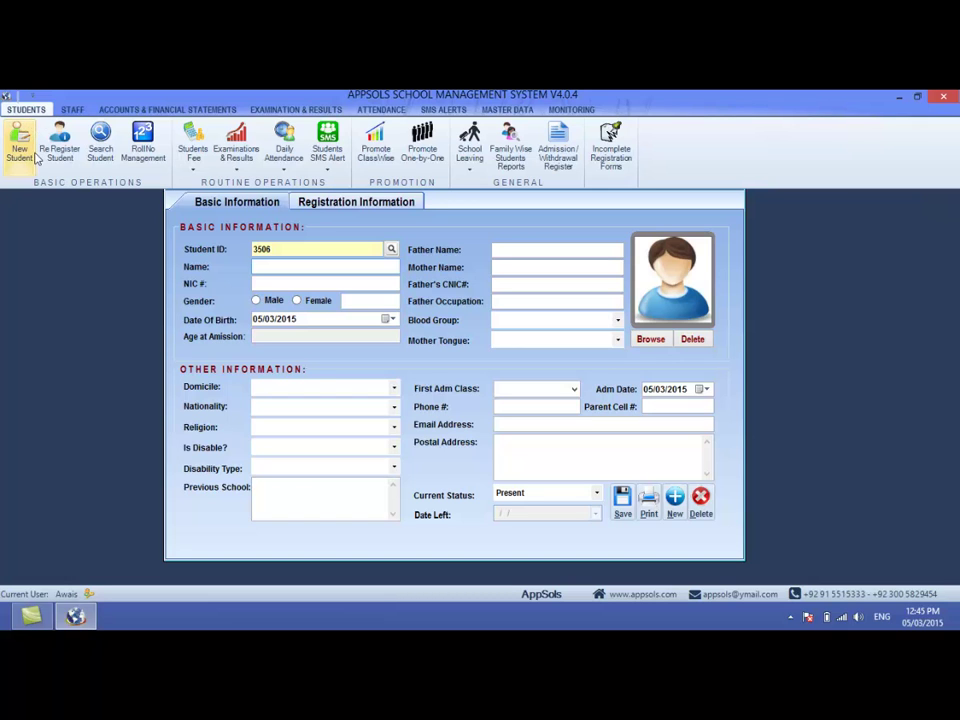
- Pin the STUDENTS panel open and start a fresh New Student form with ID 3506
{"action": "double_click", "coordinate": [27, 110]}
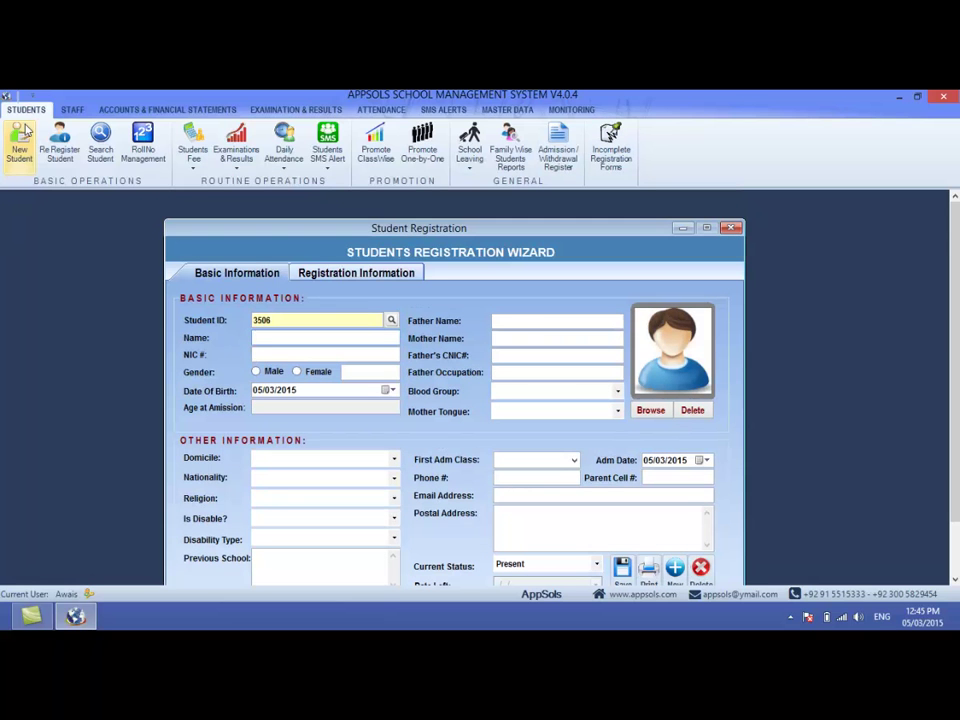
{"action": "left_click", "coordinate": [731, 228]}
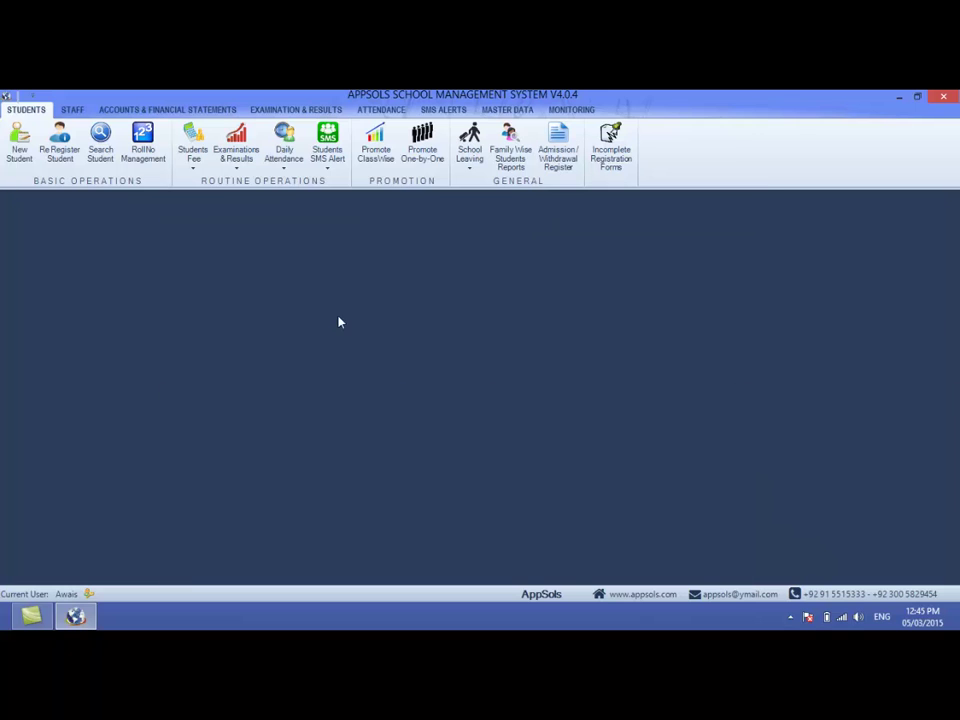
{"action": "left_click", "coordinate": [18, 150]}
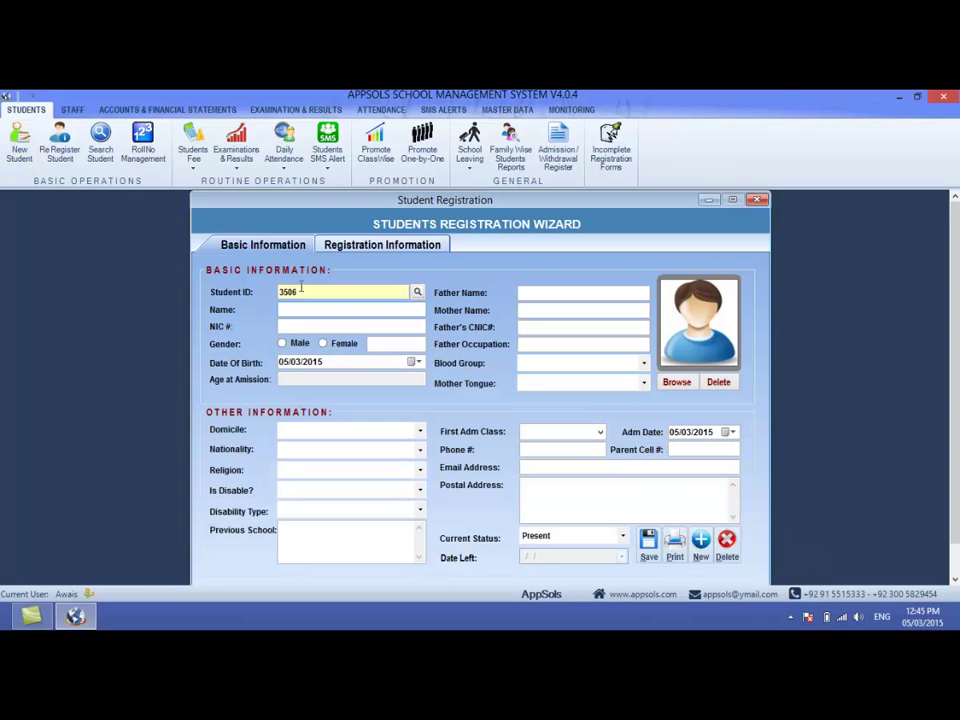
- Enter the student's full name in the Name field
{"action": "double_click", "coordinate": [287, 291]}
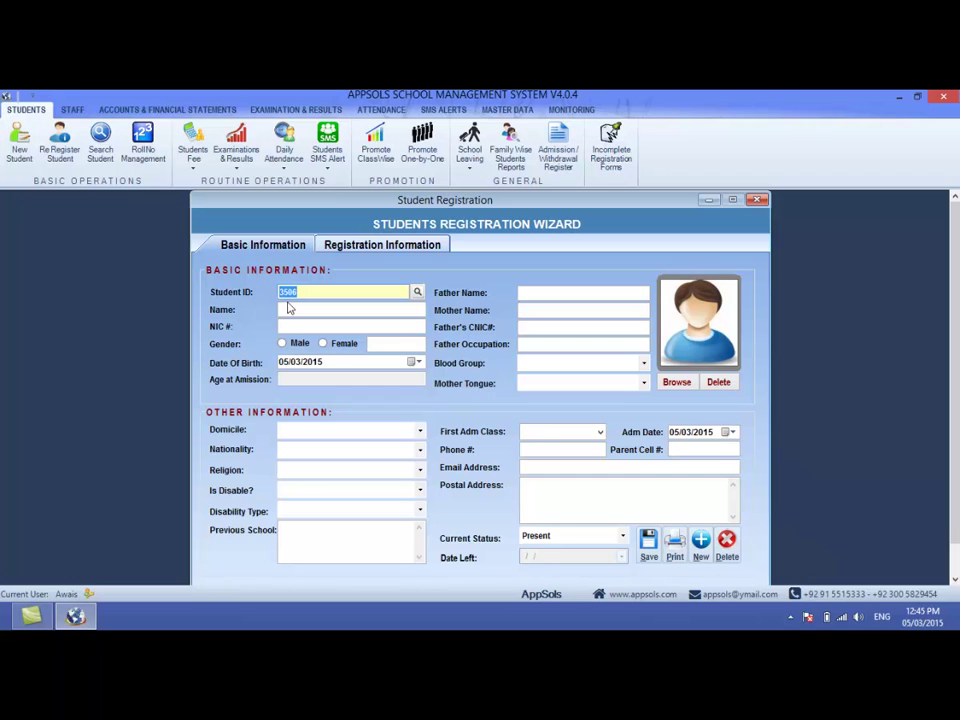
{"action": "left_click", "coordinate": [290, 310]}
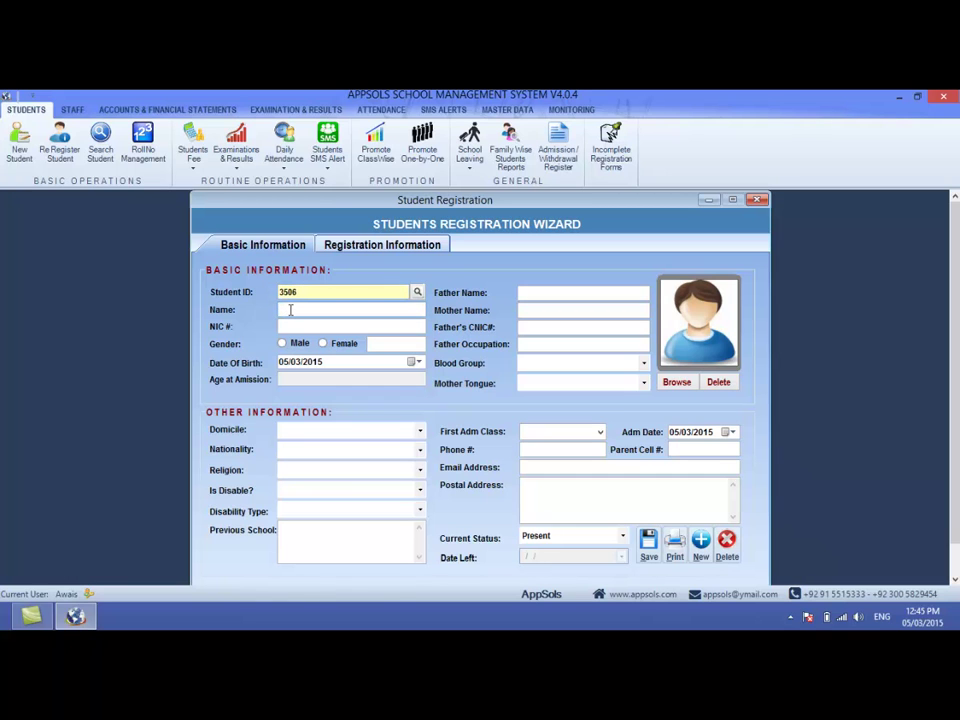
{"action": "key", "text": "Tab"}
{"action": "left_click", "coordinate": [361, 311]}
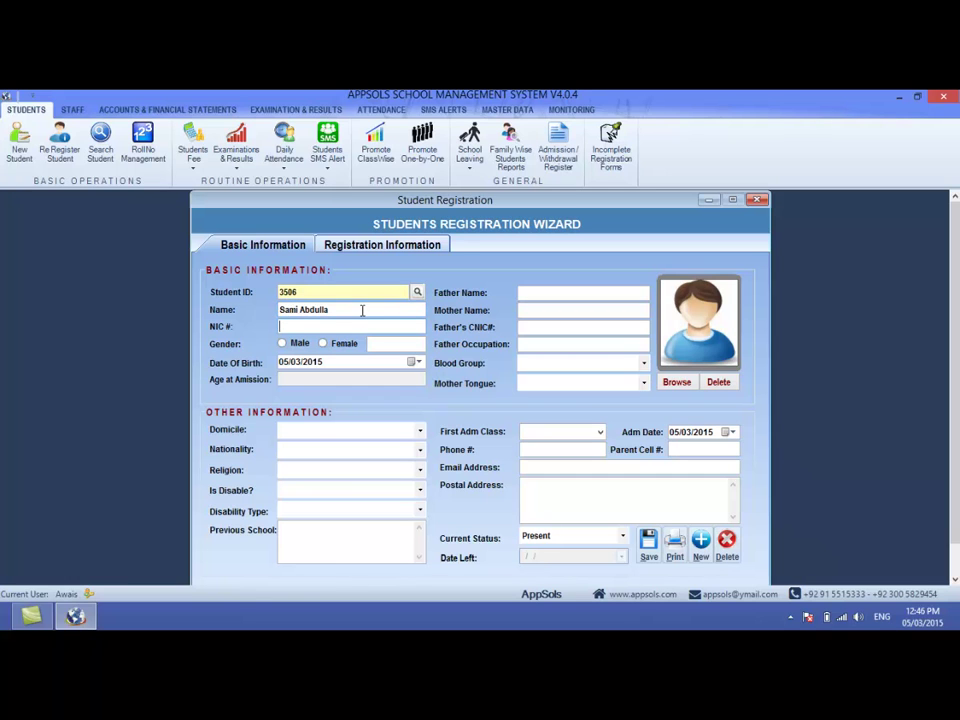
{"action": "type", "text": "h"}
- Set birth date 15/03/2001 so admission age shows 13 Yrs, 11 Months, 20 Days
{"action": "key", "text": "Tab"}
{"action": "key", "text": "Tab"}
{"action": "key", "text": "Tab"}
{"action": "key", "text": "Tab"}
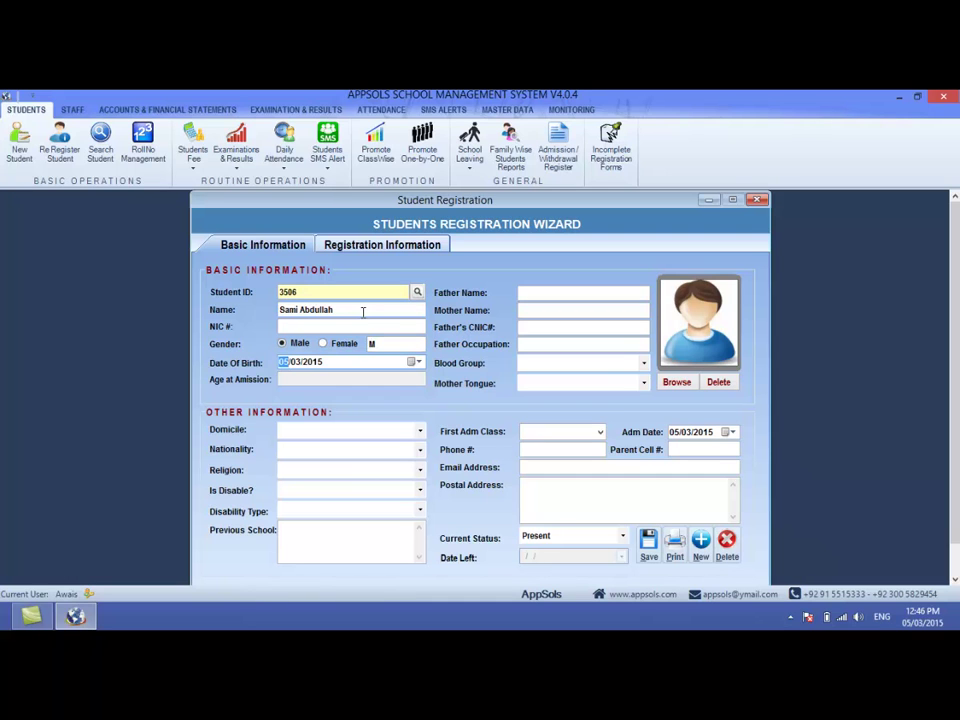
{"action": "type", "text": "15/03/2001"}
{"action": "key", "text": "Tab"}
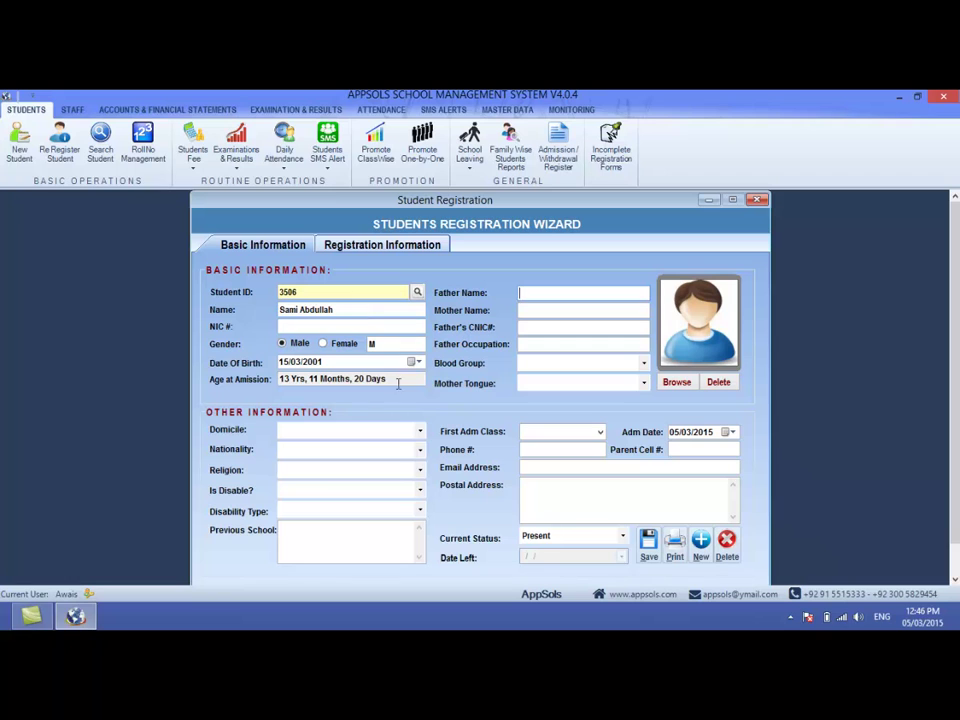
{"action": "left_click_drag", "start_coordinate": [396, 381], "coordinate": [270, 379]}
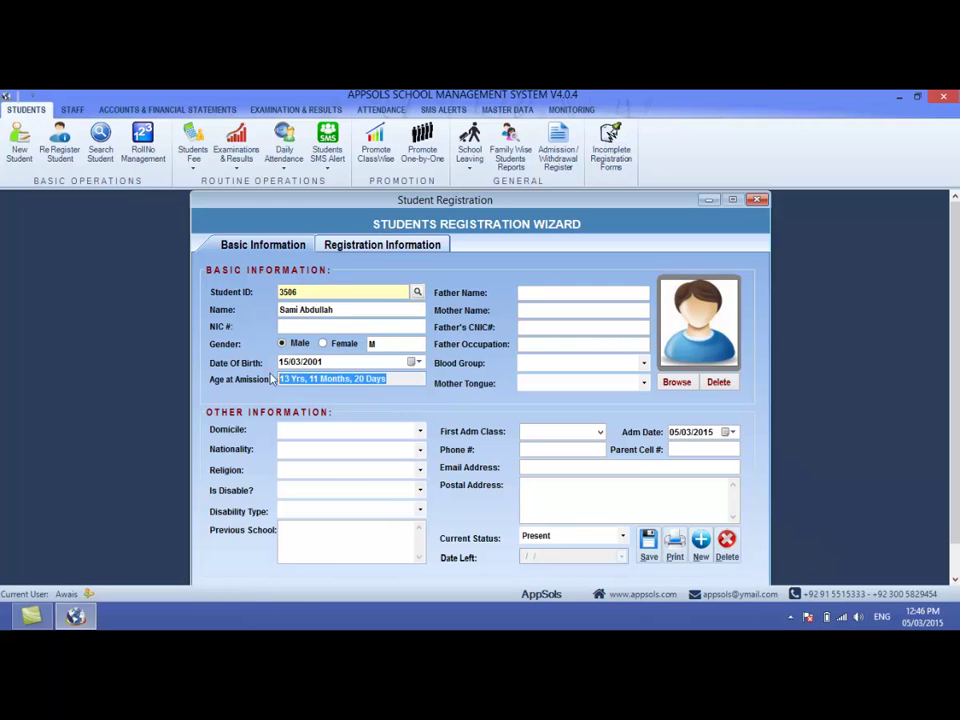
{"action": "left_click", "coordinate": [285, 381]}
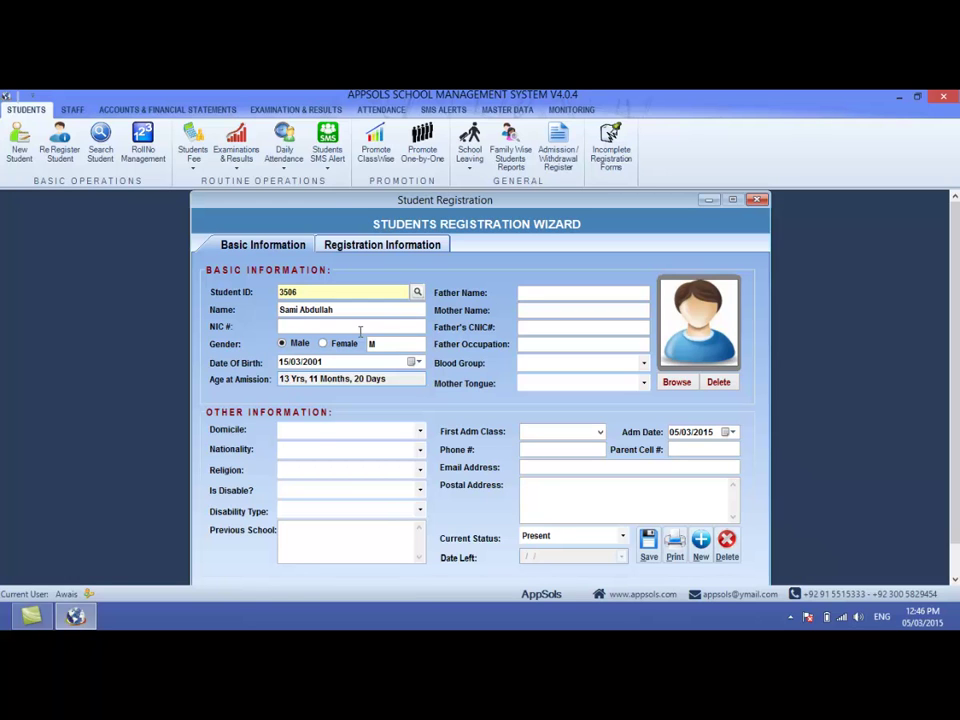
- Enter the father's name and CNIC, with occupation Govt Employee
{"action": "left_click", "coordinate": [525, 293]}
{"action": "key", "text": "Tab"}
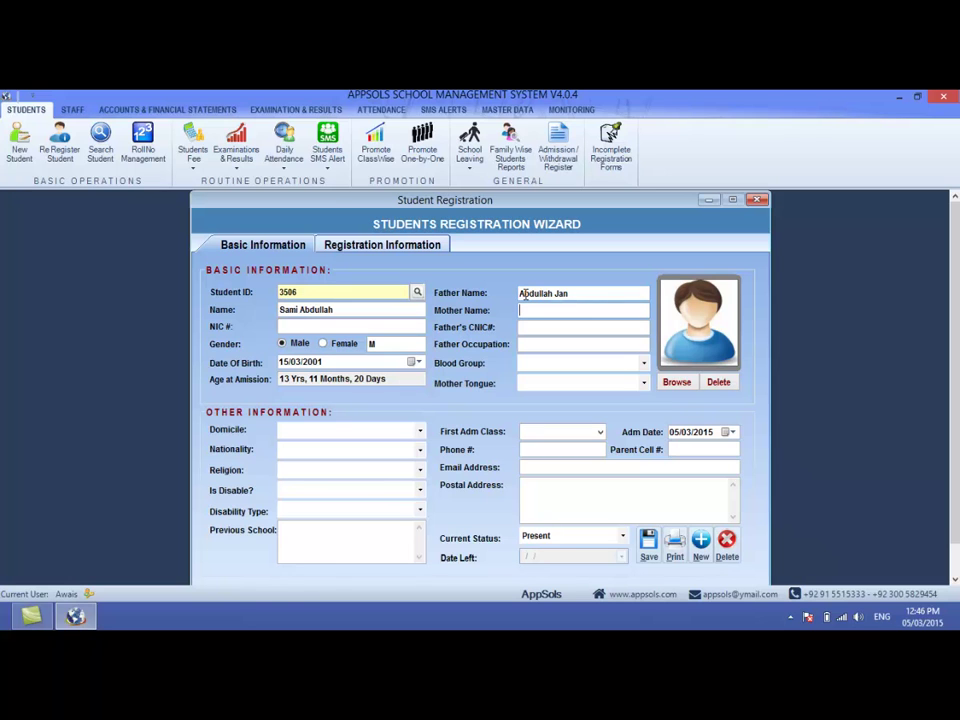
{"action": "key", "text": "Tab"}
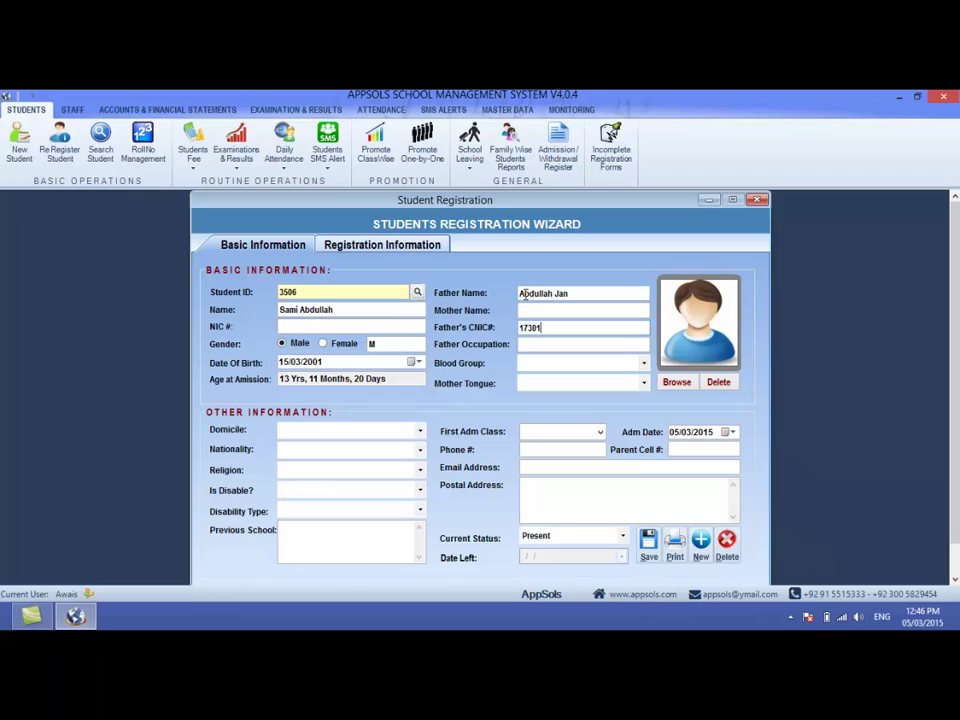
{"action": "key", "text": "Tab"}
{"action": "type", "text": "Far"}
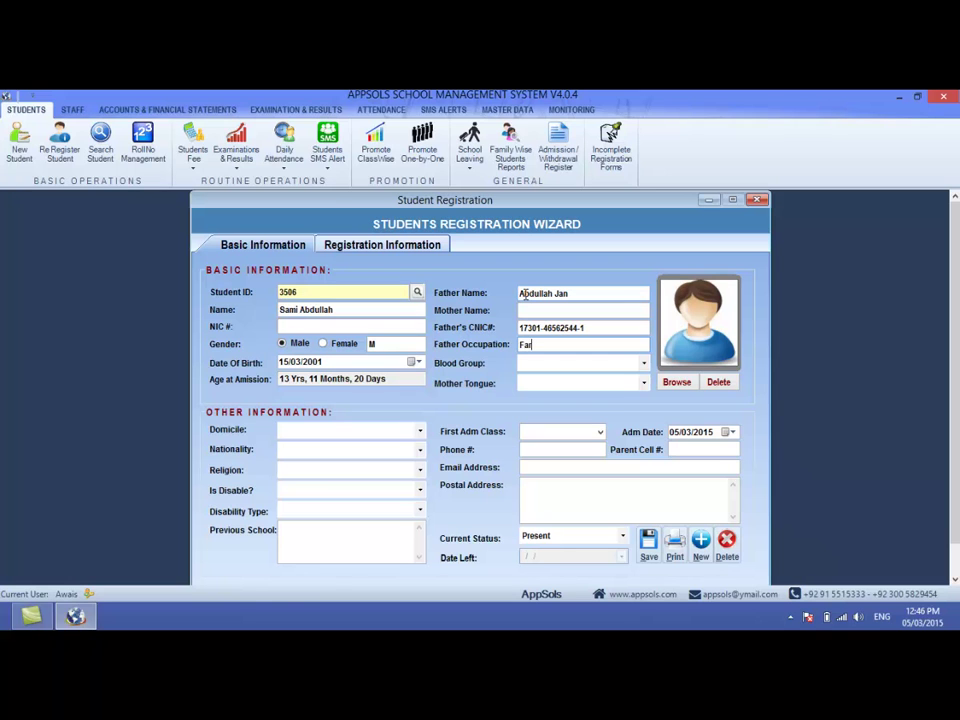
{"action": "type", "text": "ming"}
{"action": "key", "text": "BackSpace"}
{"action": "key", "text": "BackSpace"}
{"action": "key", "text": "BackSpace"}
{"action": "key", "text": "BackSpace"}
{"action": "key", "text": "BackSpace"}
{"action": "key", "text": "BackSpace"}
{"action": "key", "text": "BackSpace"}
{"action": "type", "text": "Govt Employee"}
- Set blood group to AB +ve and mother tongue to Pashto
{"action": "key", "text": "Tab"}
{"action": "key", "text": "b"}
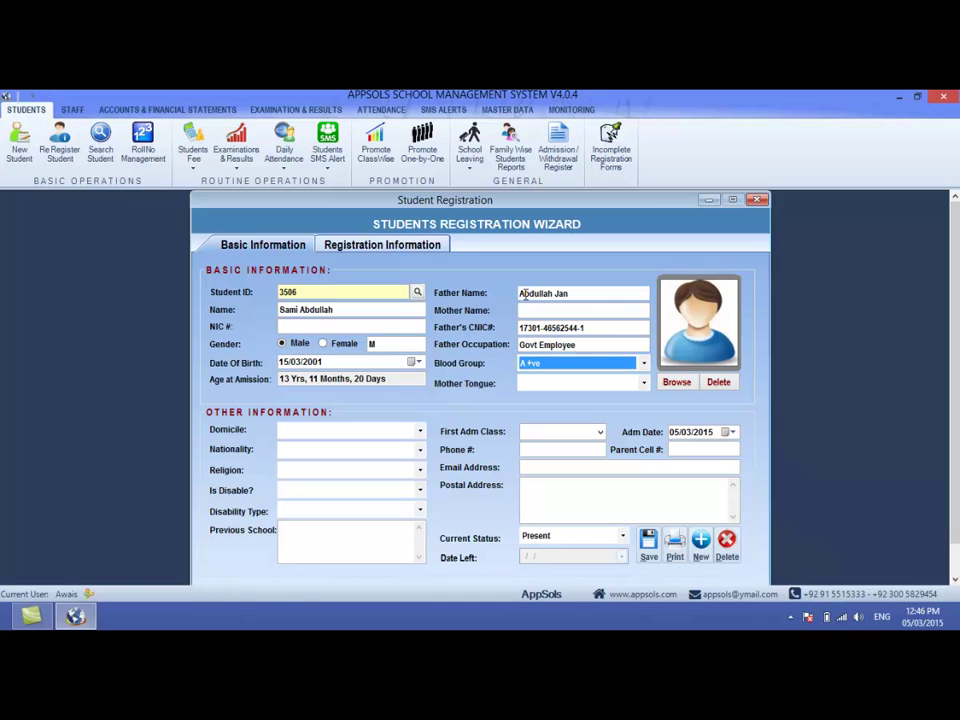
{"action": "key", "text": "Down"}
{"action": "key", "text": "Down"}
{"action": "key", "text": "Down"}
{"action": "key", "text": "Down"}
{"action": "key", "text": "Down"}
{"action": "key", "text": "Up"}
{"action": "key", "text": "Up"}
{"action": "key", "text": "Up"}
{"action": "key", "text": "Tab"}
{"action": "key", "text": "p"}
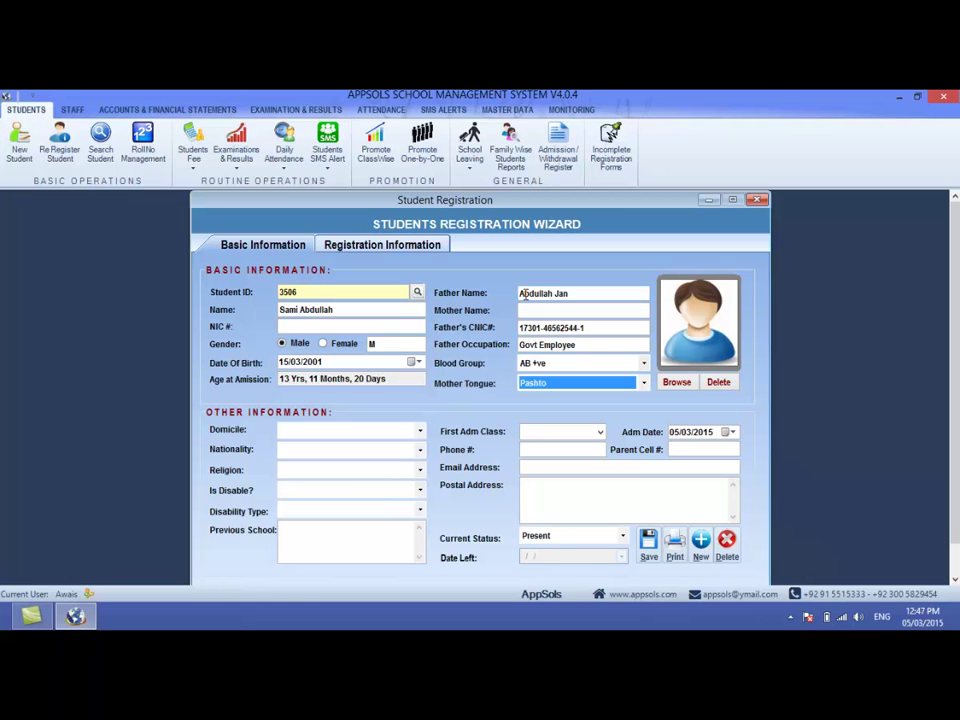
{"action": "key", "text": "Tab"}
- Set domicile Peshawar, nationality Pakistan and religion Islam
{"action": "key", "text": "p"}
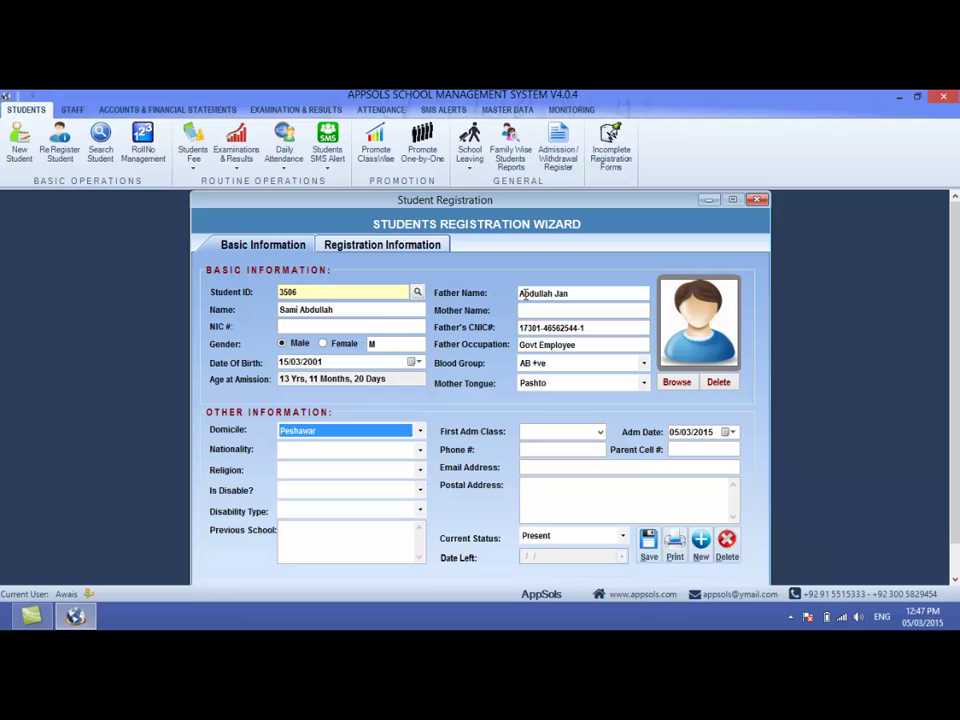
{"action": "key", "text": "Tab"}
{"action": "key", "text": "p"}
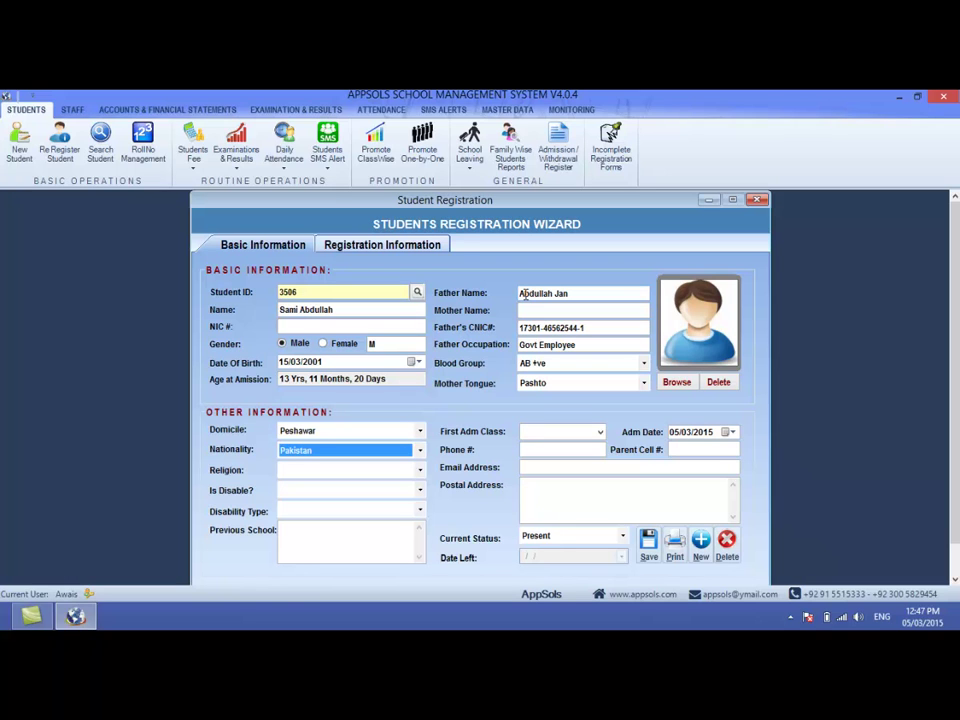
{"action": "key", "text": "Tab"}
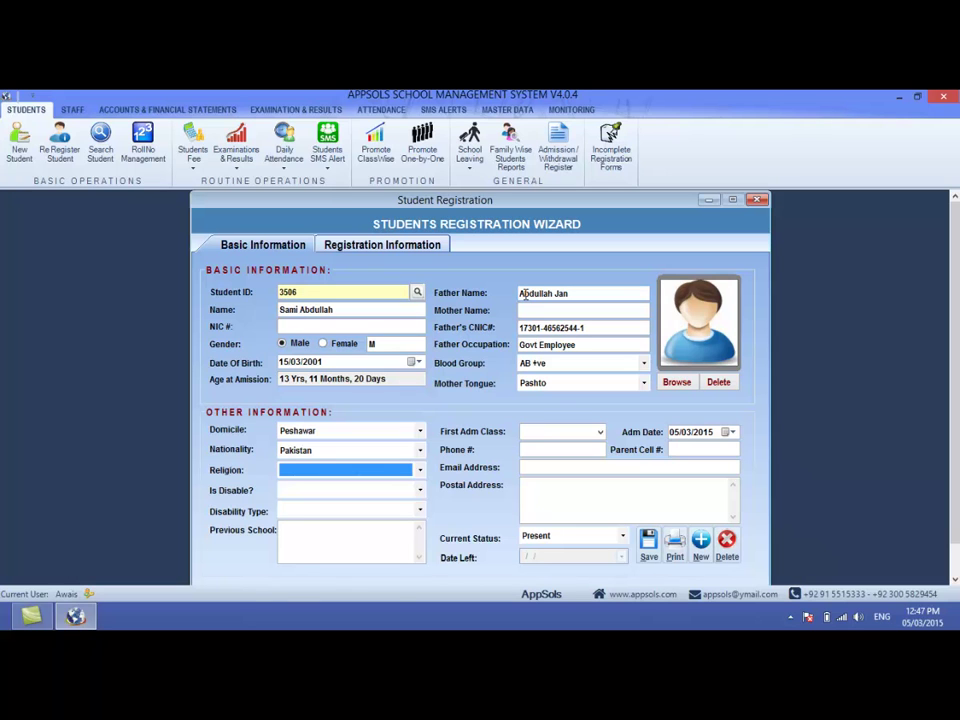
{"action": "key", "text": "i"}
{"action": "key", "text": "Tab"}
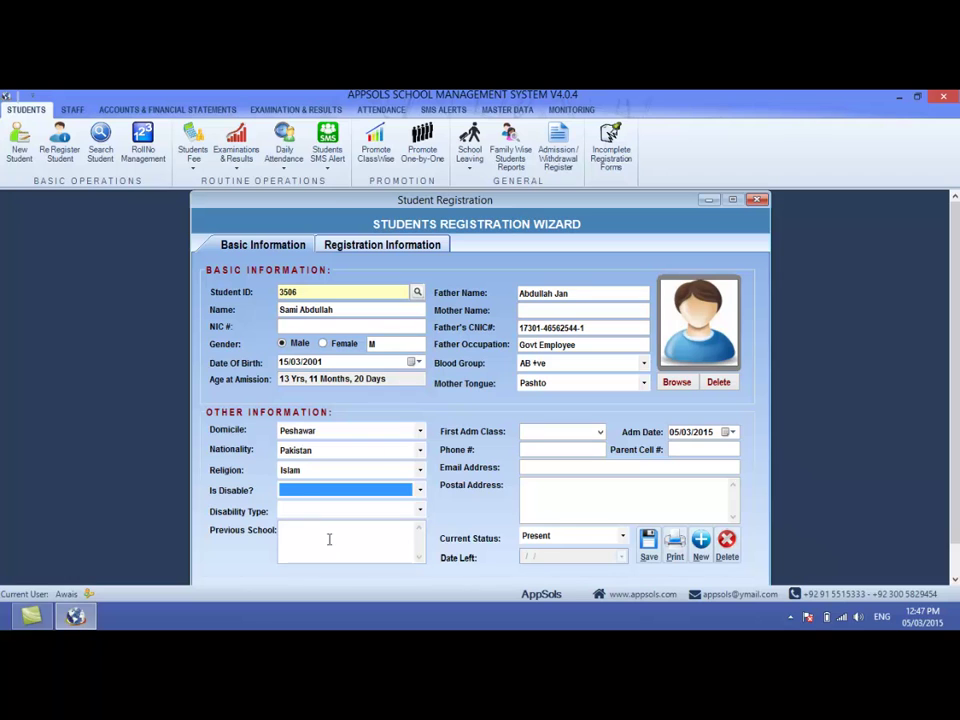
- Set Is Disable? to N, leaving disability type unavailable
{"action": "left_click", "coordinate": [298, 488]}
{"action": "left_click", "coordinate": [298, 488]}
{"action": "key", "text": "n"}
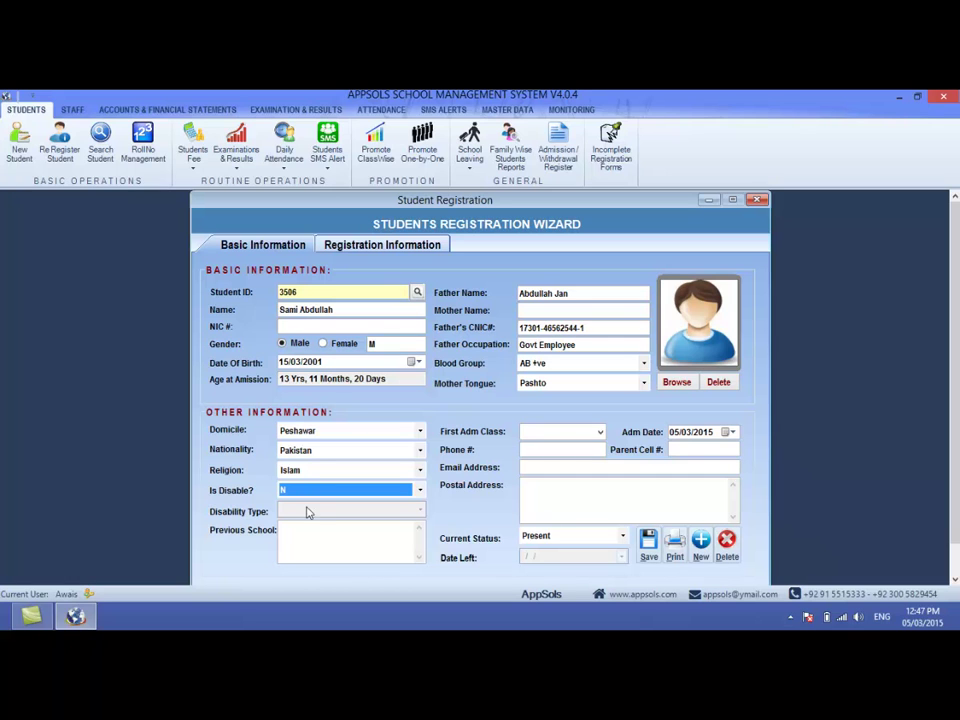
{"action": "left_click", "coordinate": [312, 491]}
{"action": "left_click", "coordinate": [303, 507]}
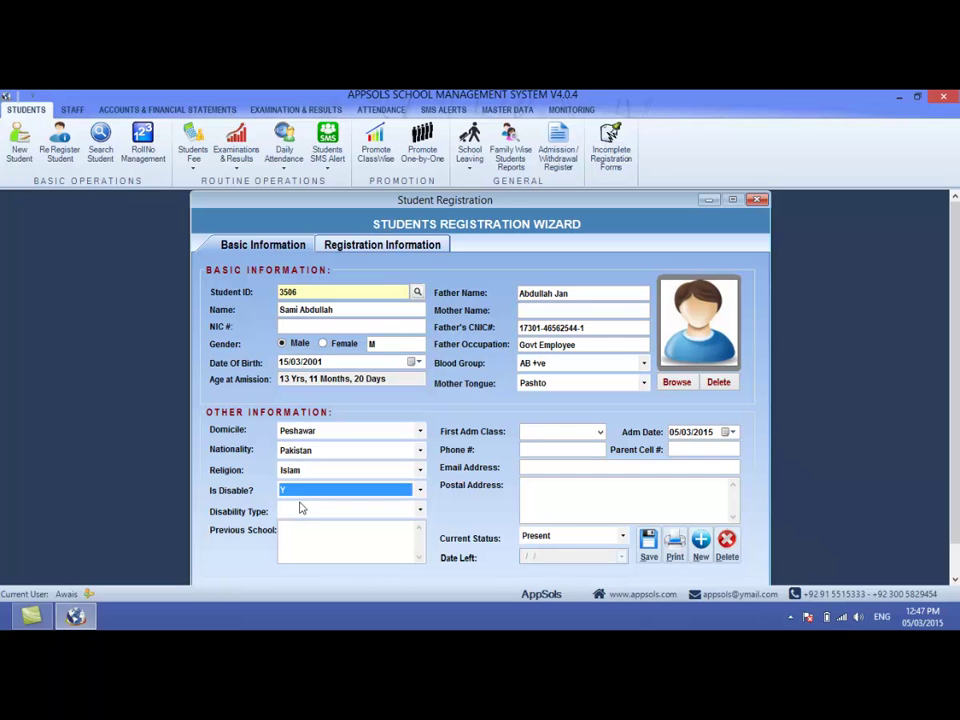
{"action": "left_click", "coordinate": [320, 511]}
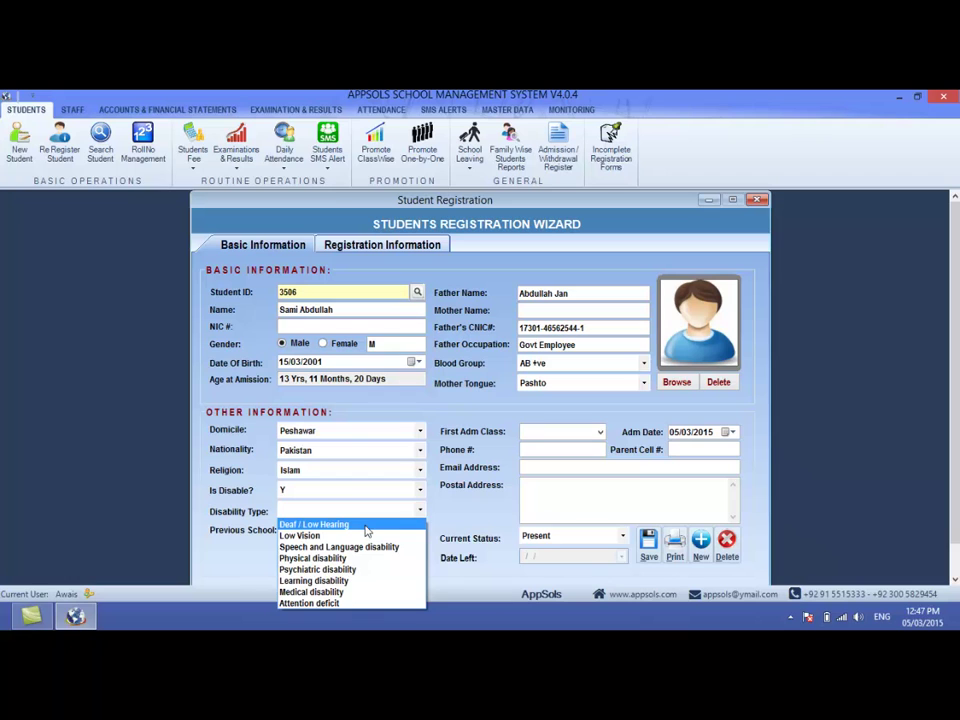
{"action": "left_click", "coordinate": [352, 494]}
{"action": "left_click", "coordinate": [352, 494]}
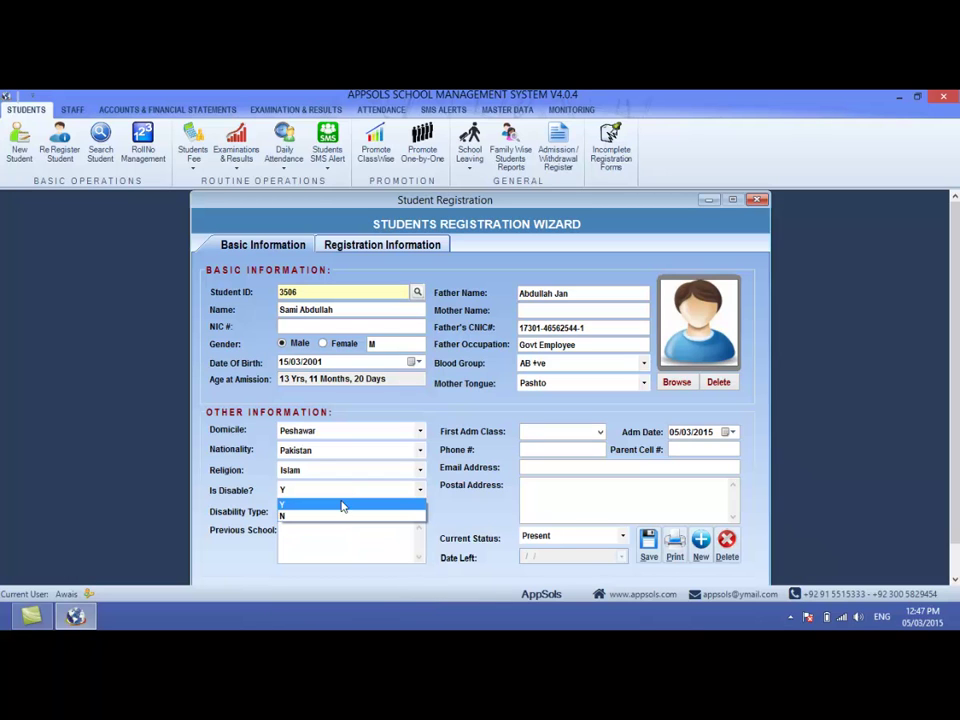
{"action": "left_click", "coordinate": [337, 515]}
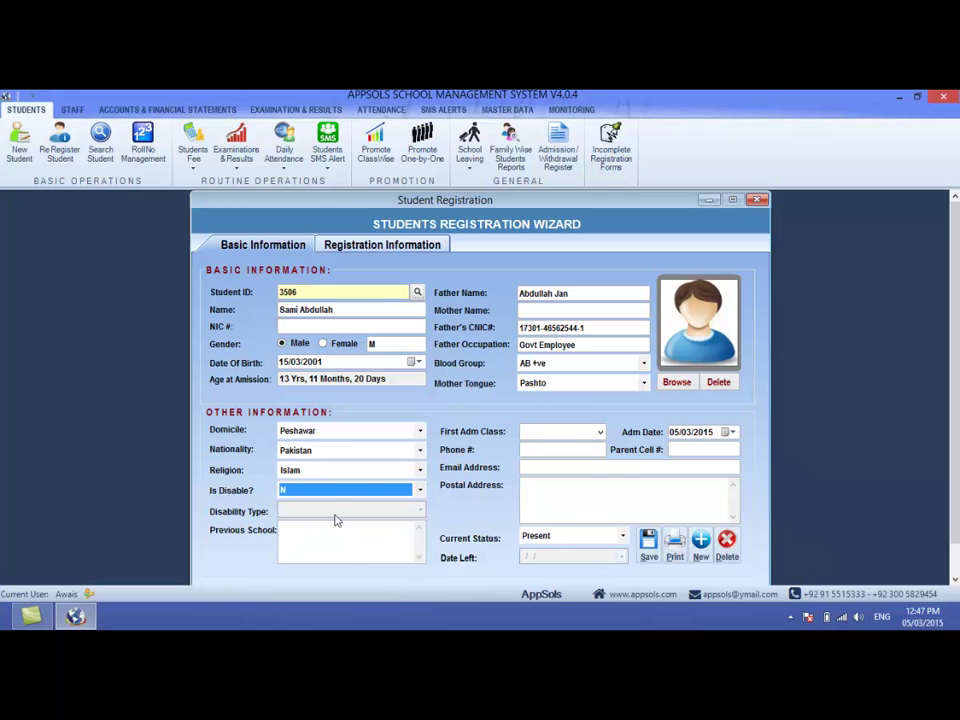
- Enter 'Tariq Bin Ziyad School Peshawar' as the previous school
{"action": "key", "text": "Tab"}
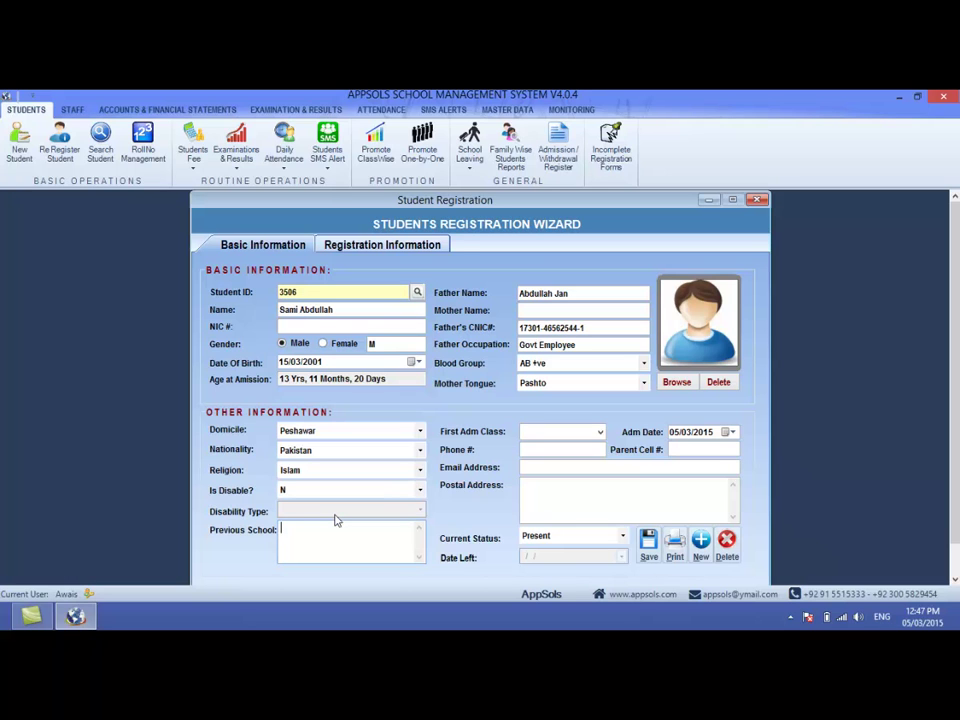
{"action": "type", "text": "Tariq Bin Ziyad School Peshawar"}
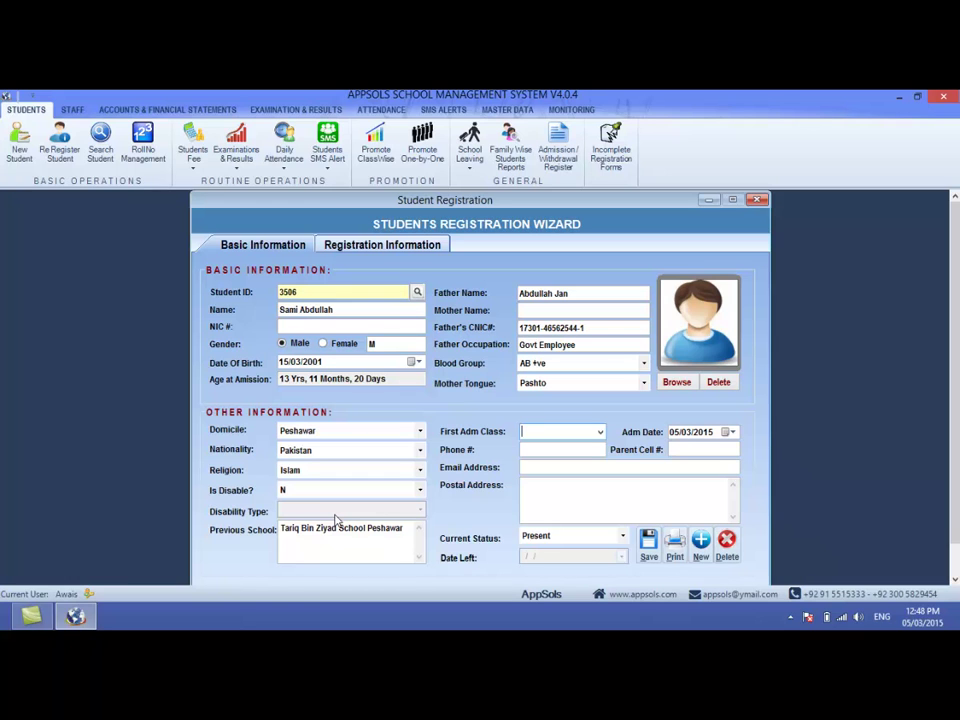
{"action": "left_click", "coordinate": [600, 432]}
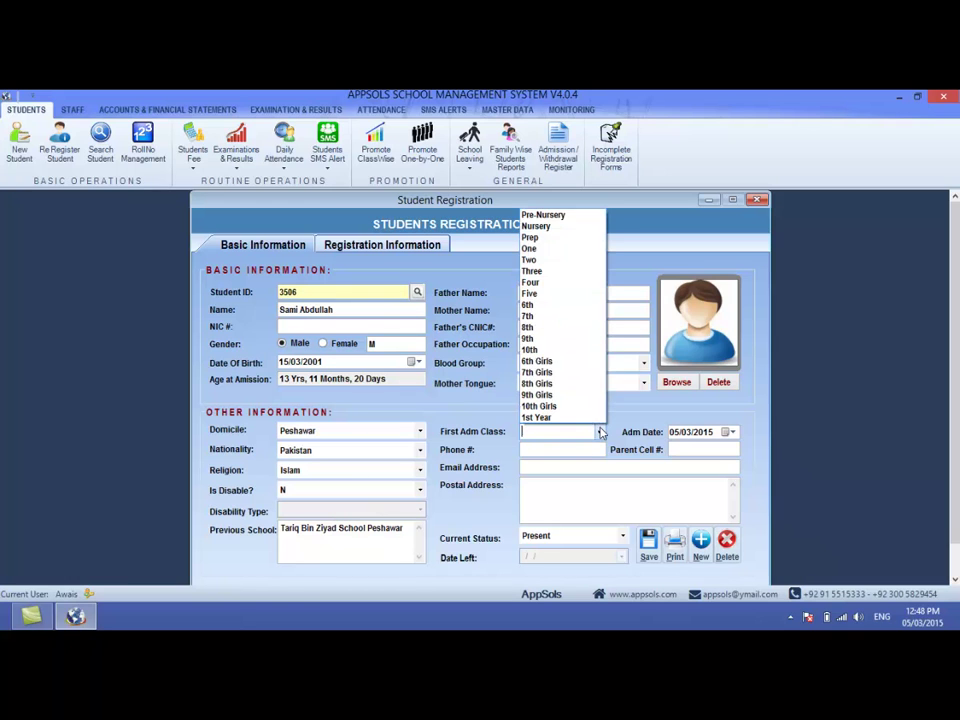
- Choose Nursery as first admission class and set admission date to 05/03/2011
{"action": "left_click", "coordinate": [537, 226]}
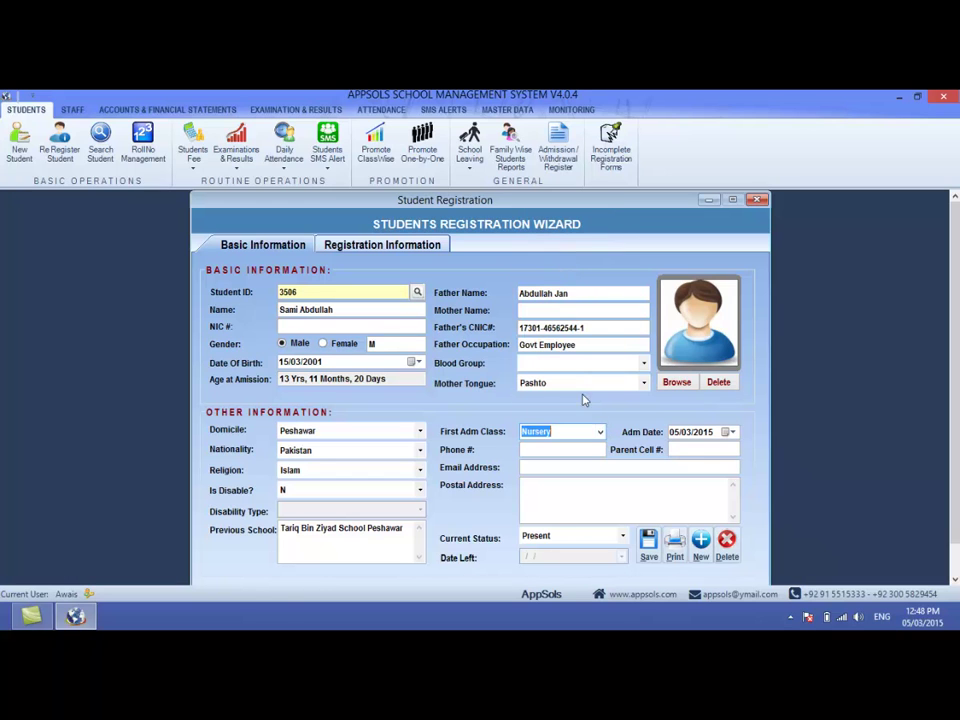
{"action": "left_click", "coordinate": [673, 433]}
{"action": "key", "text": "Right"}
{"action": "key", "text": "Right"}
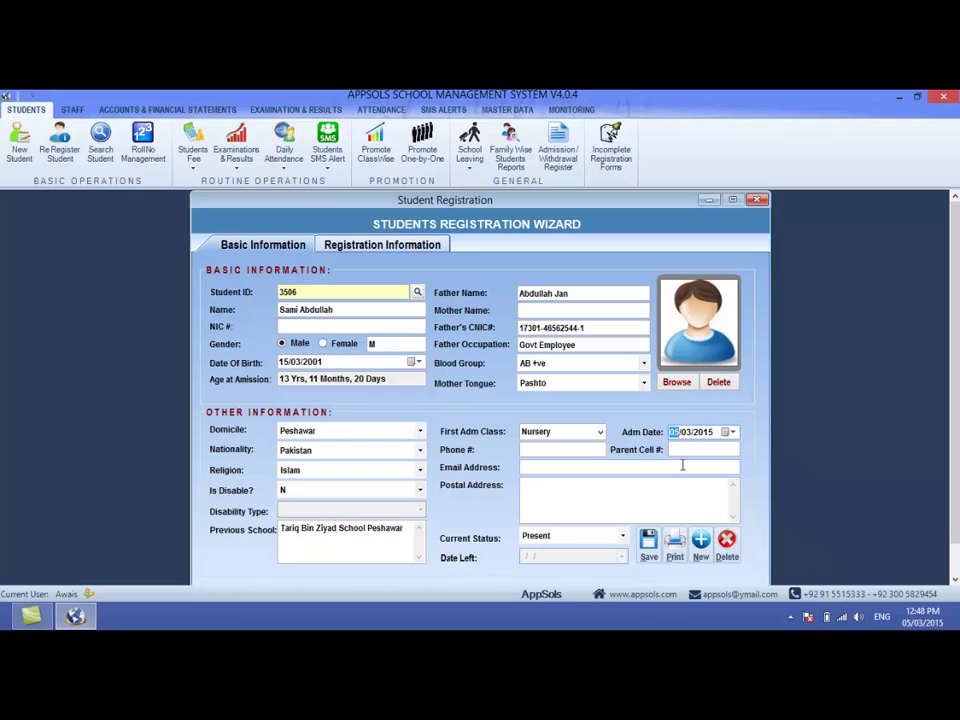
{"action": "key", "text": "Down"}
{"action": "key", "text": "Down"}
{"action": "key", "text": "Tab"}
- Fill in the phone number, parent's cell number, e-mail and postal address
{"action": "key", "text": "Tab"}
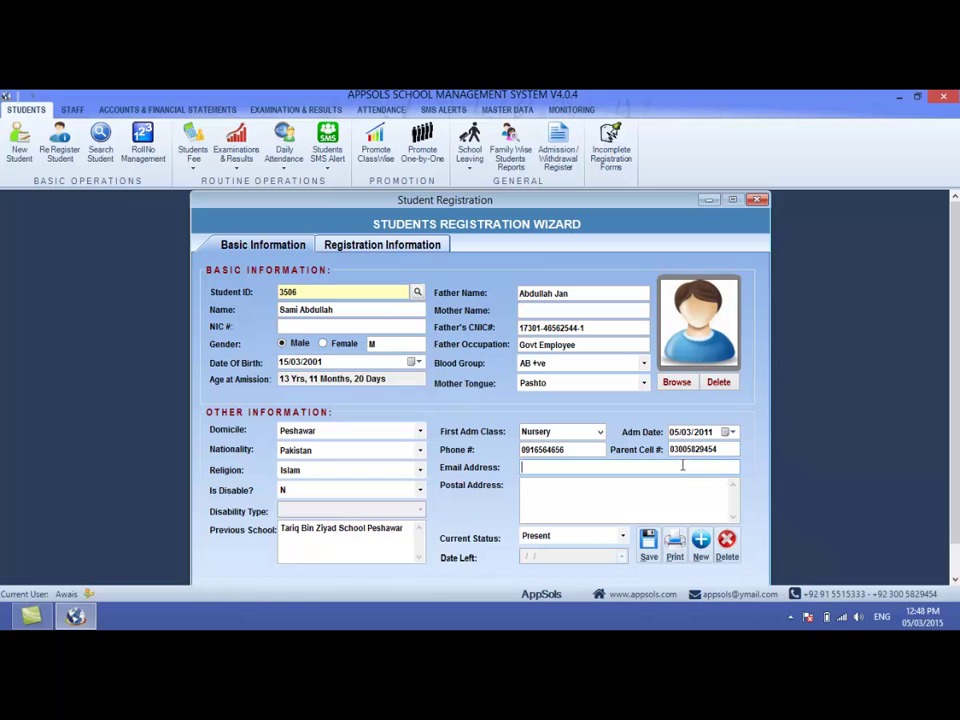
{"action": "left_click", "coordinate": [683, 467]}
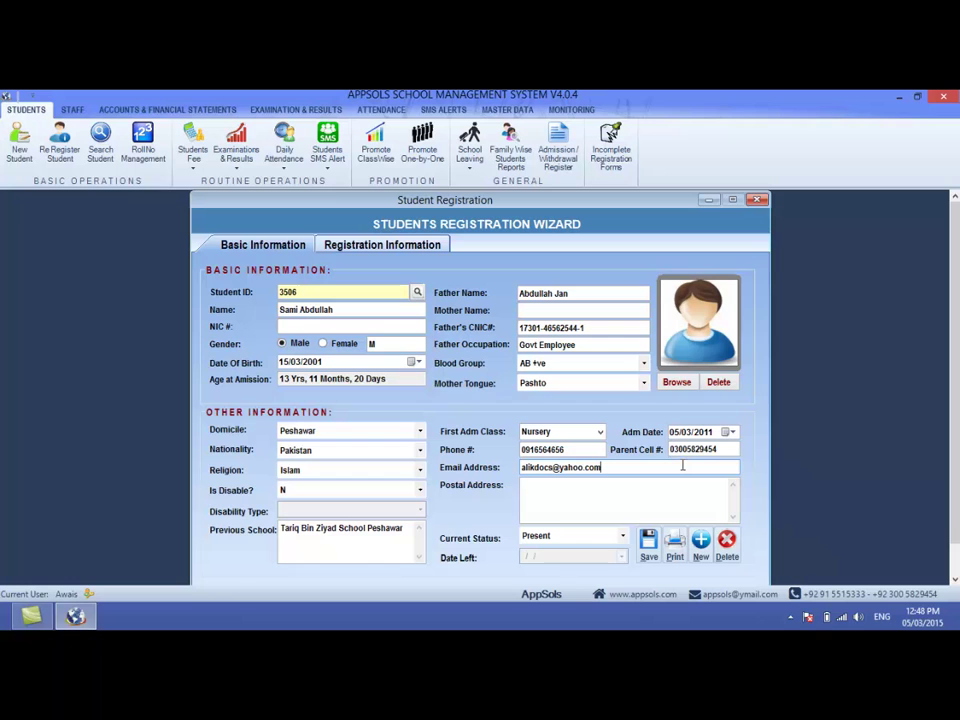
{"action": "key", "text": "Tab"}
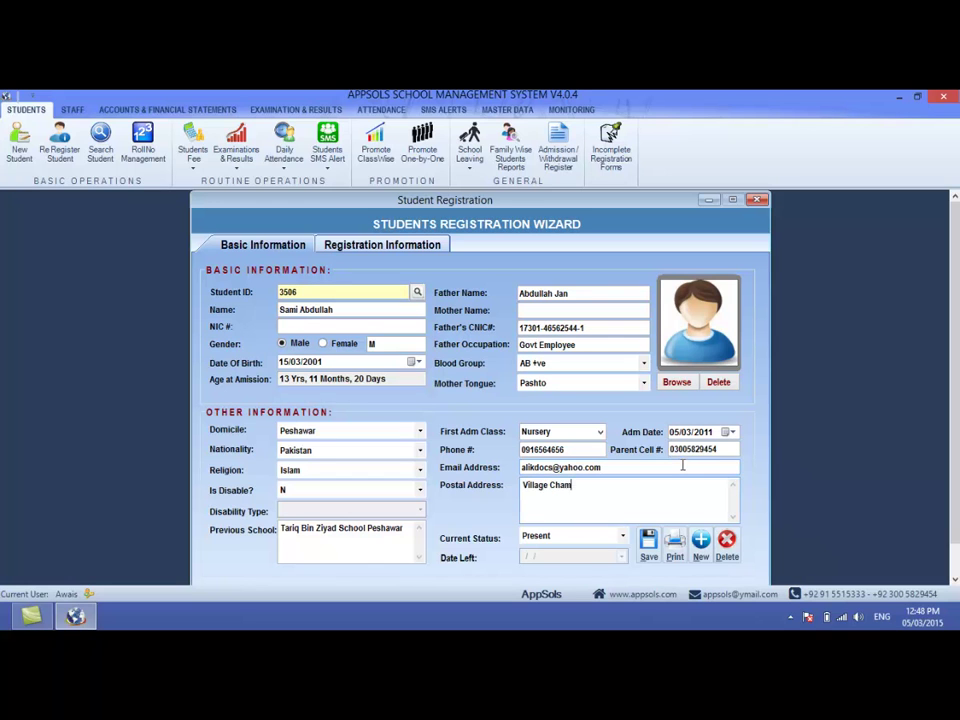
- Keep the student's current status as Present and review the entered fields
{"action": "key", "text": "Tab"}
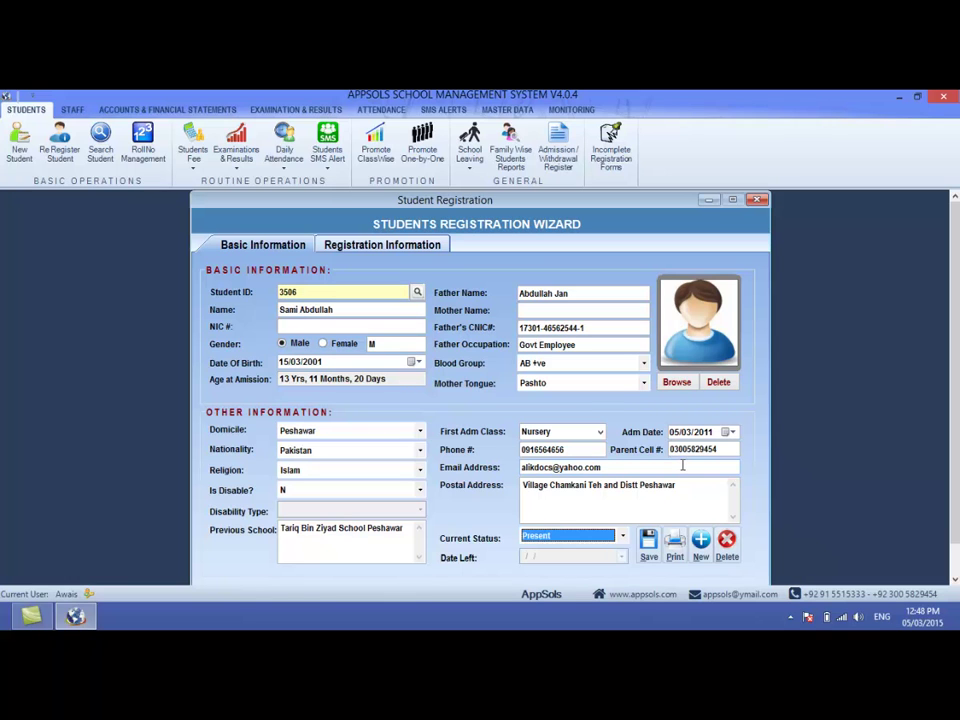
{"action": "key", "text": "Down"}
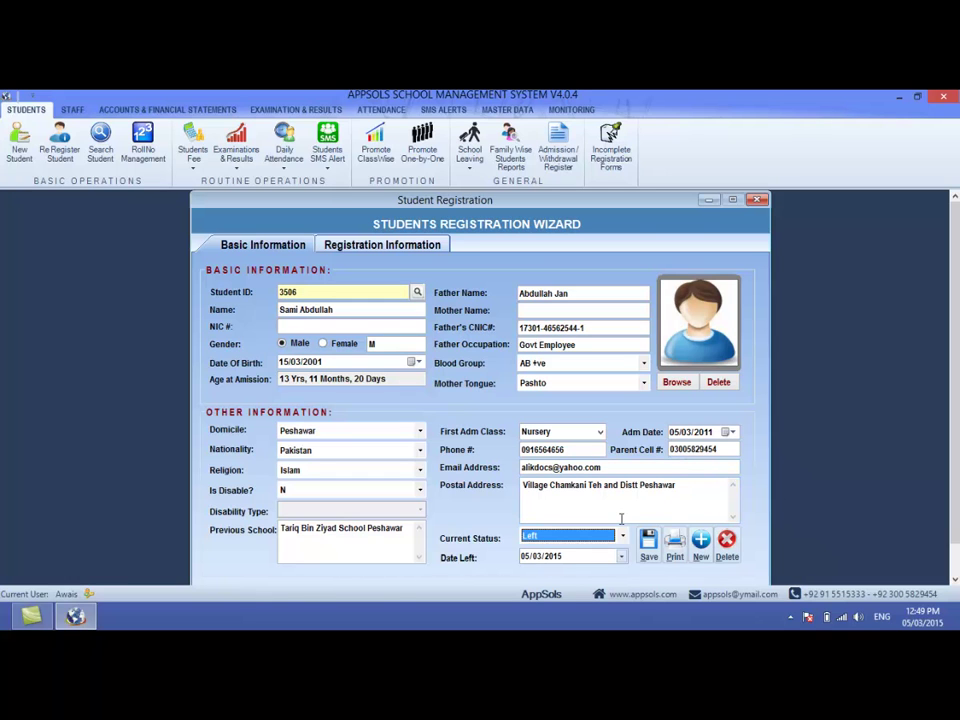
{"action": "key", "text": "Up"}
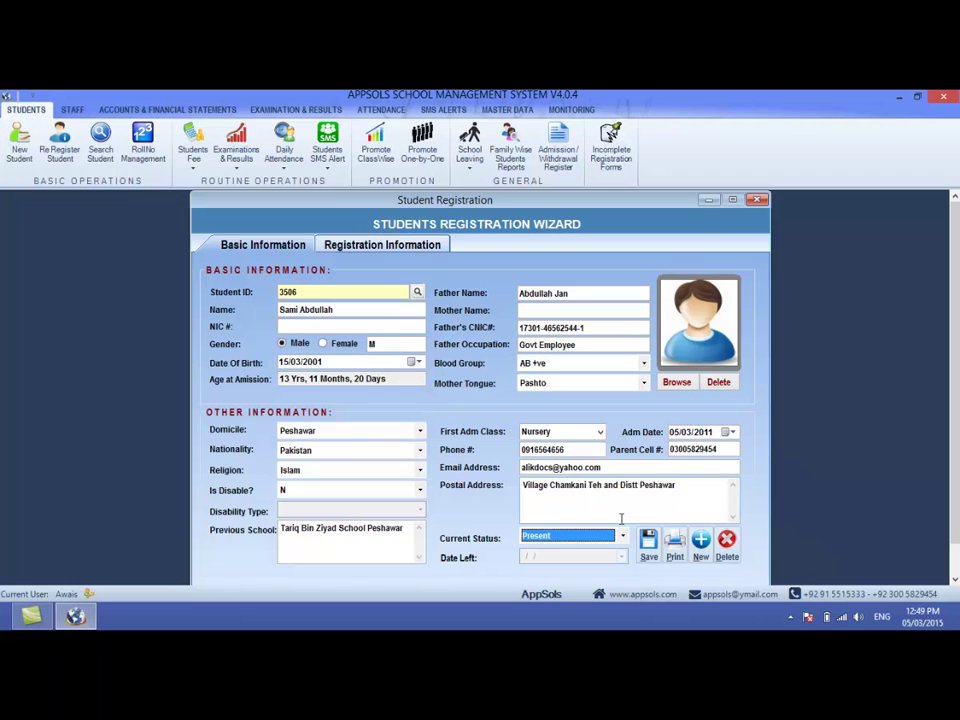
{"action": "left_click", "coordinate": [621, 517]}
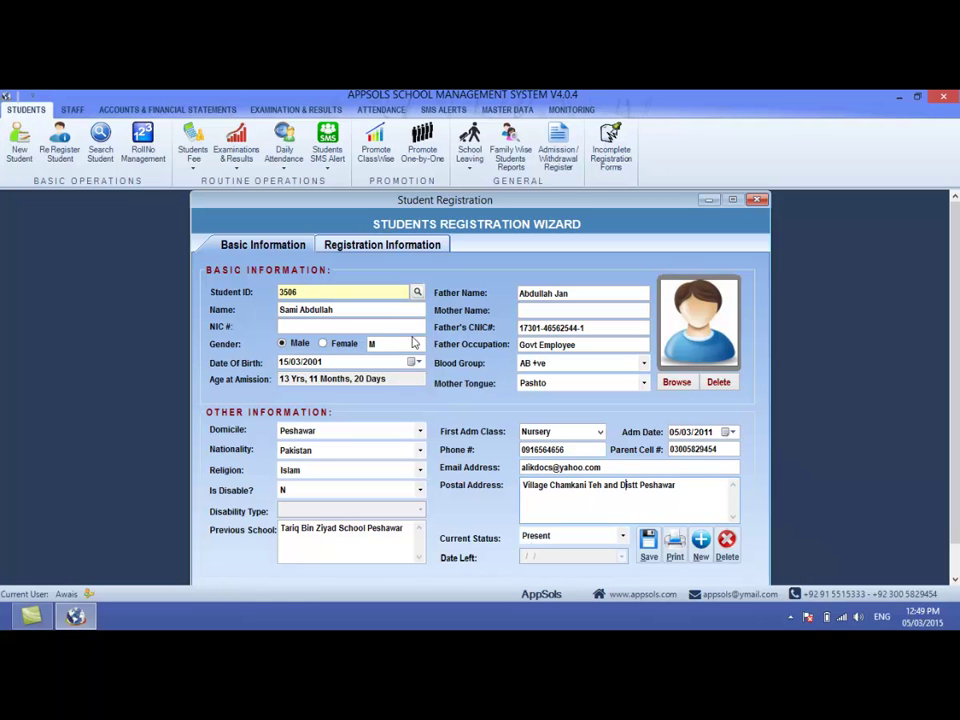
{"action": "left_click", "coordinate": [384, 315]}
{"action": "key", "text": "Tab"}
{"action": "key", "text": "Tab"}
{"action": "key", "text": "Tab"}
{"action": "key", "text": "Tab"}
{"action": "key", "text": "Tab"}
{"action": "key", "text": "Tab"}
{"action": "key", "text": "Tab"}
{"action": "key", "text": "Tab"}
{"action": "key", "text": "Tab"}
{"action": "key", "text": "Tab"}
{"action": "key", "text": "Tab"}
{"action": "key", "text": "Tab"}
{"action": "key", "text": "Tab"}
{"action": "key", "text": "Tab"}
{"action": "key", "text": "Tab"}
{"action": "key", "text": "Tab"}
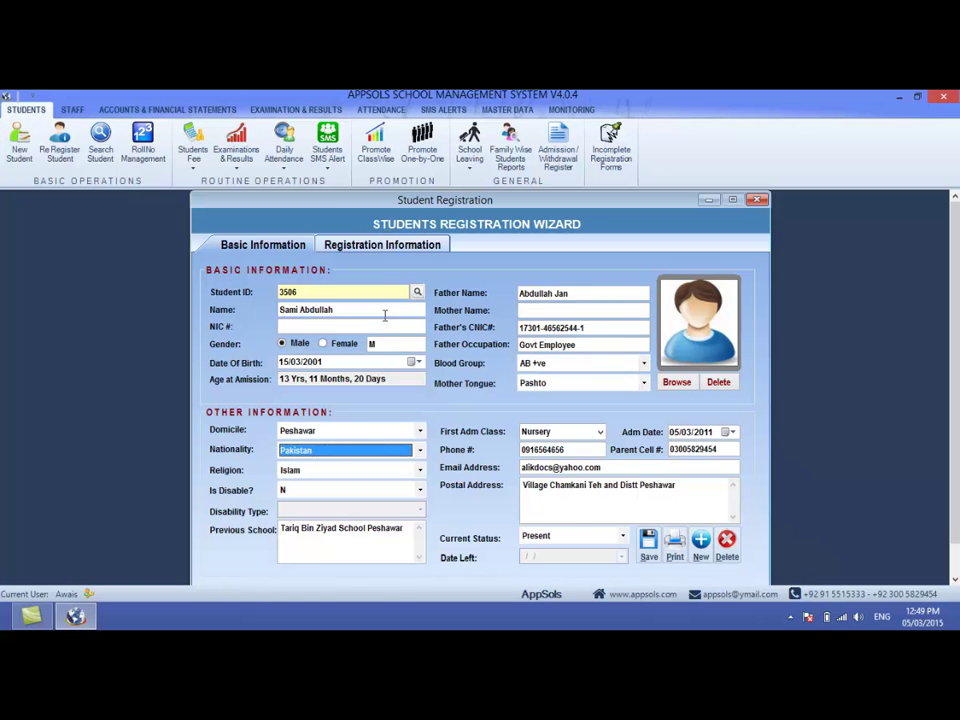
{"action": "key", "text": "Tab"}
{"action": "key", "text": "Tab"}
{"action": "key", "text": "Tab"}
{"action": "key", "text": "Tab"}
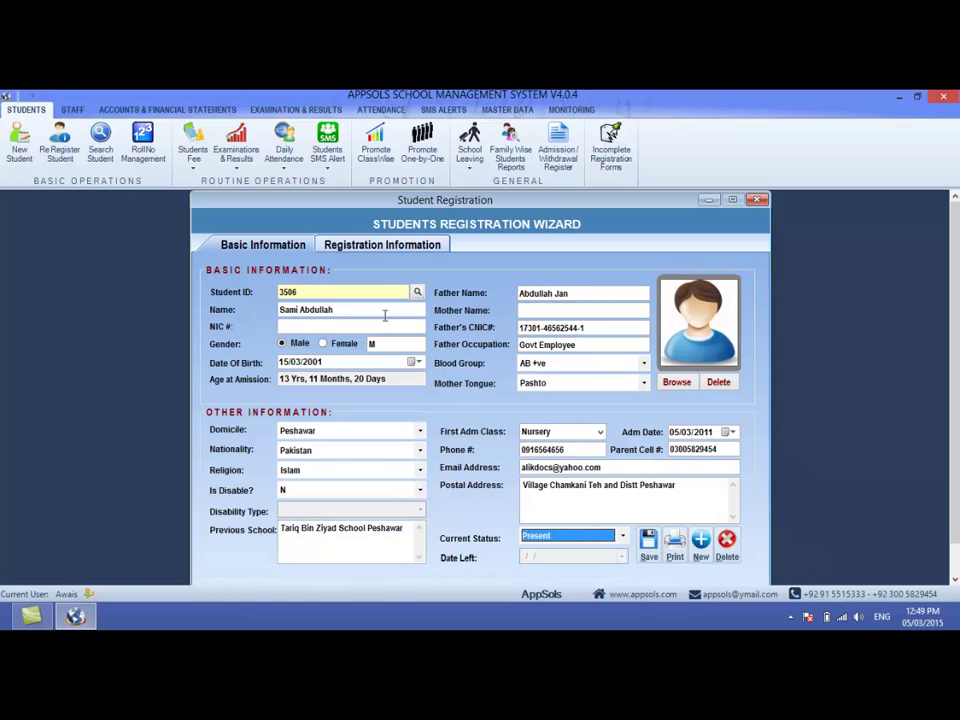
{"action": "key", "text": "Tab"}
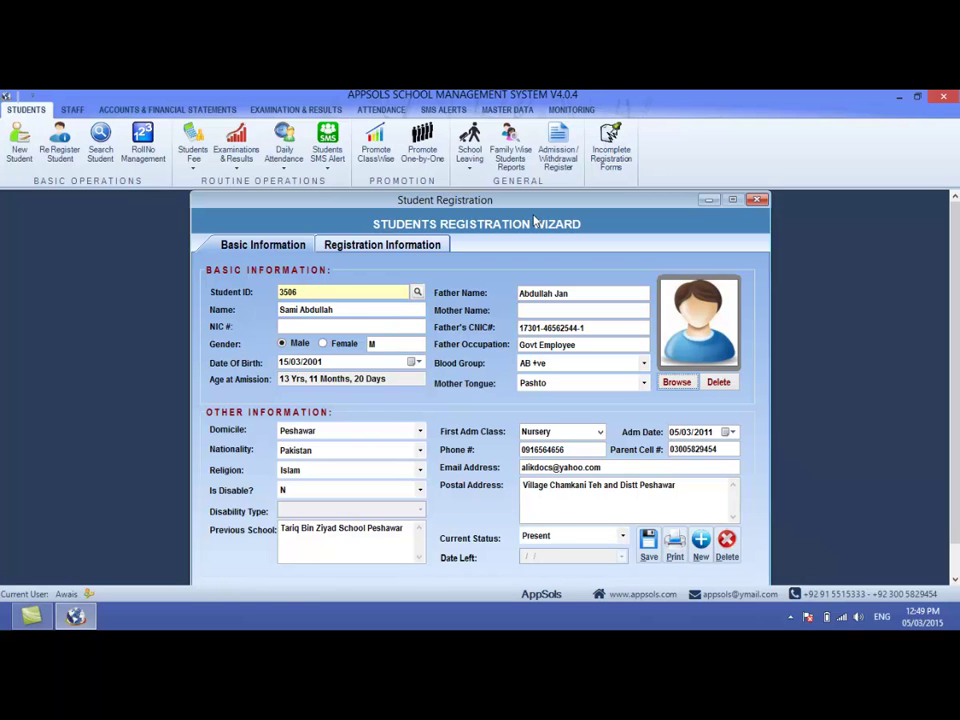
- Skip adding a photo and save the student's registration record
{"action": "left_click", "coordinate": [681, 382]}
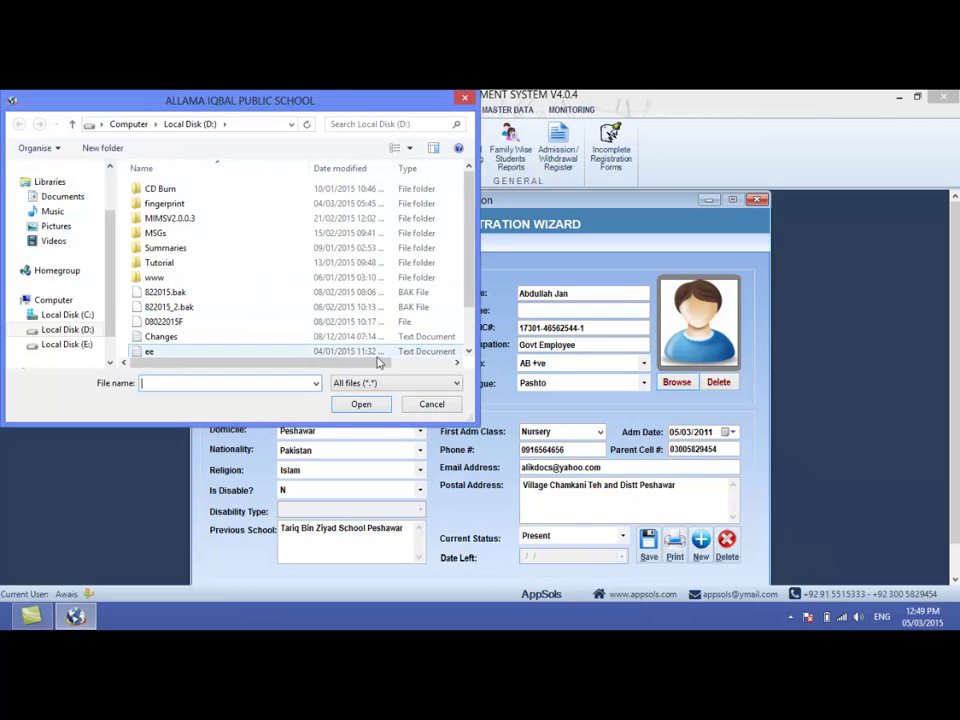
{"action": "left_click", "coordinate": [431, 404]}
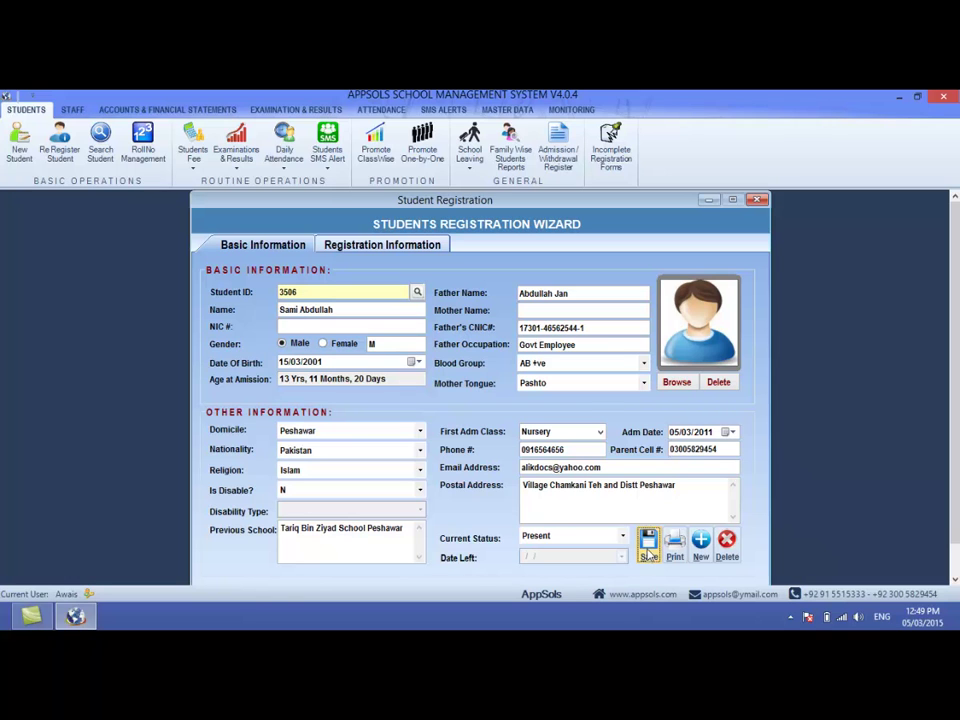
{"action": "left_click", "coordinate": [648, 545]}
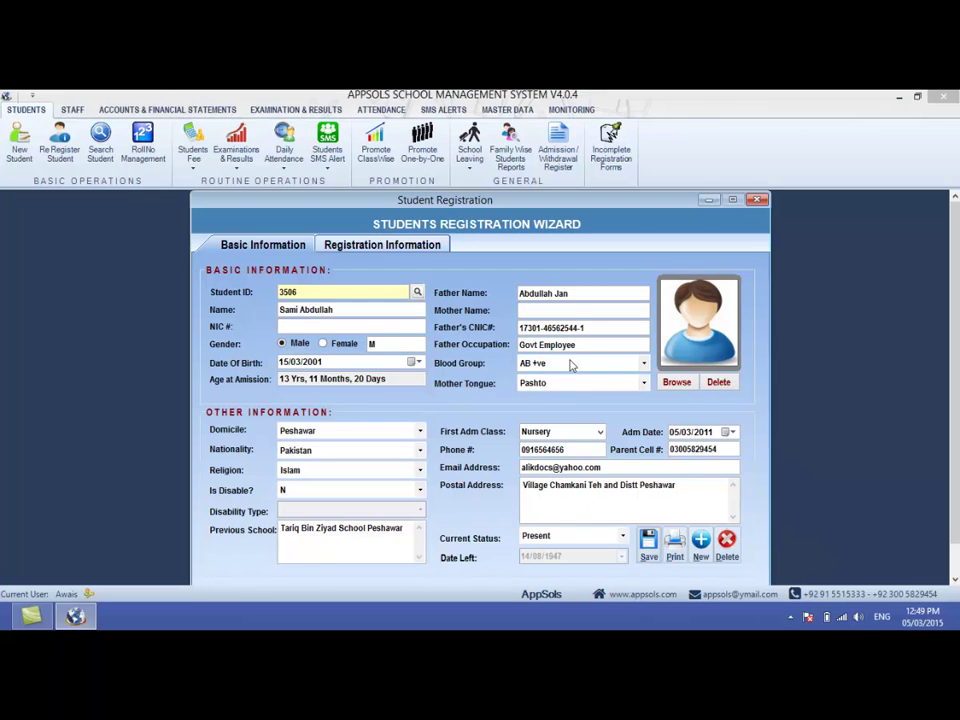
- Dismiss the saved confirmation and set session 2013-14 with Morning shift
{"action": "left_click", "coordinate": [521, 402]}
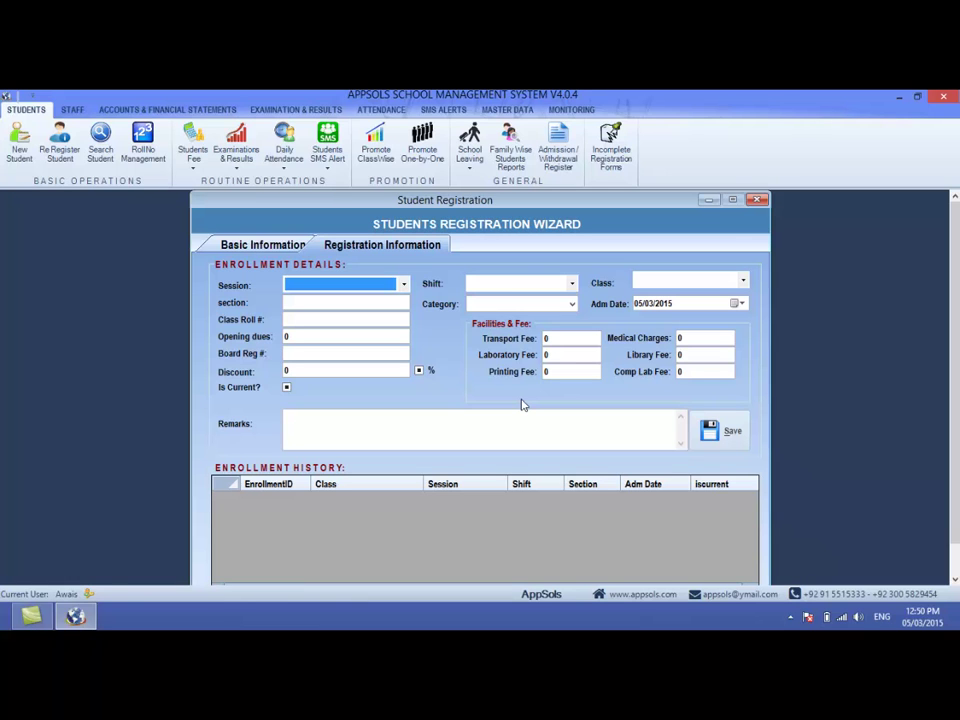
{"action": "key", "text": "Down"}
{"action": "left_click", "coordinate": [321, 283]}
{"action": "left_click", "coordinate": [320, 287]}
{"action": "key", "text": "Tab"}
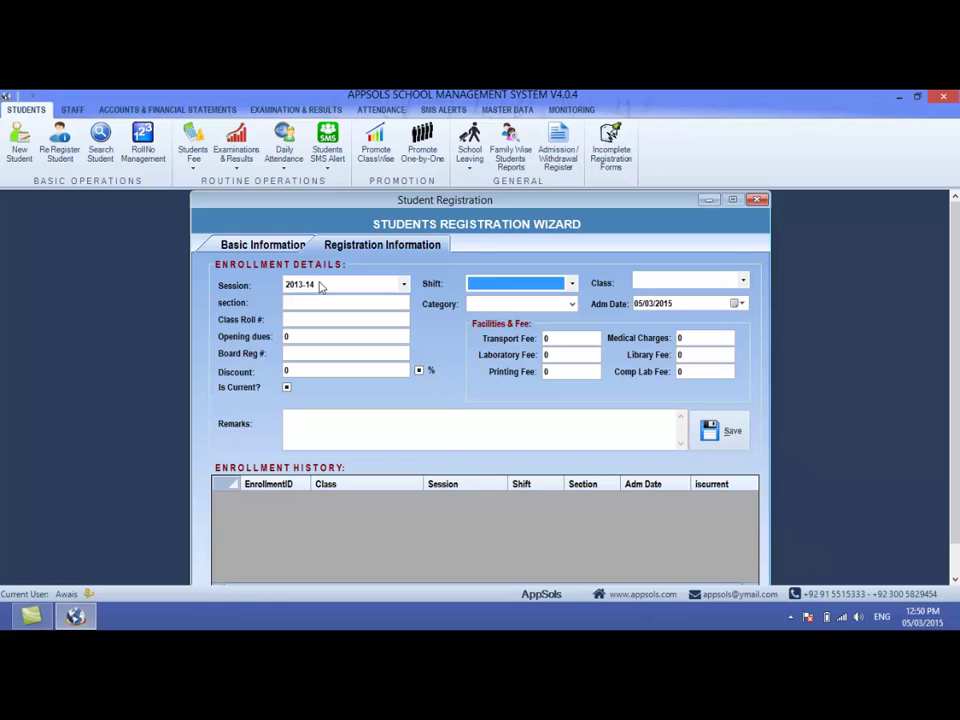
{"action": "key", "text": "Down"}
{"action": "key", "text": "Tab"}
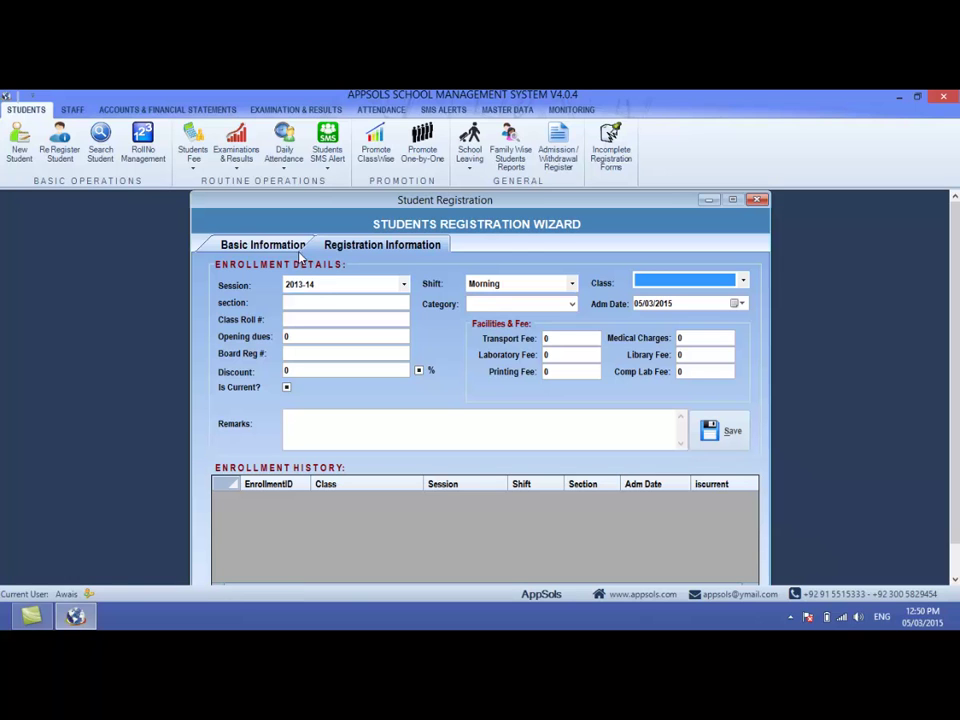
- Set class Five section A, category Primary, admission date 04/03/2013 and roll 26
{"action": "left_click", "coordinate": [638, 281]}
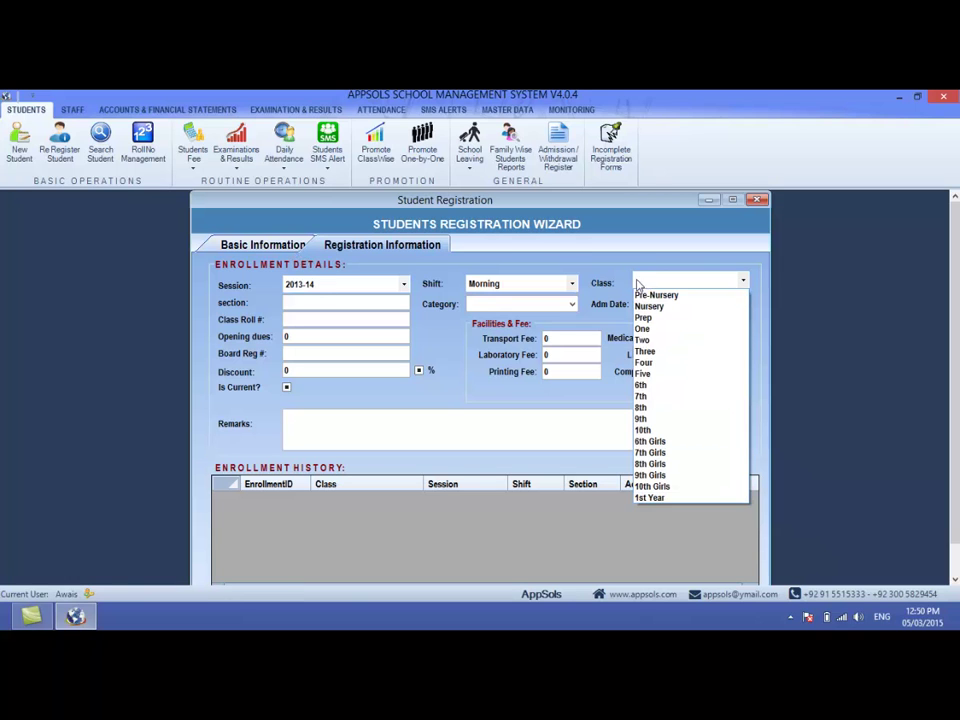
{"action": "left_click", "coordinate": [640, 374]}
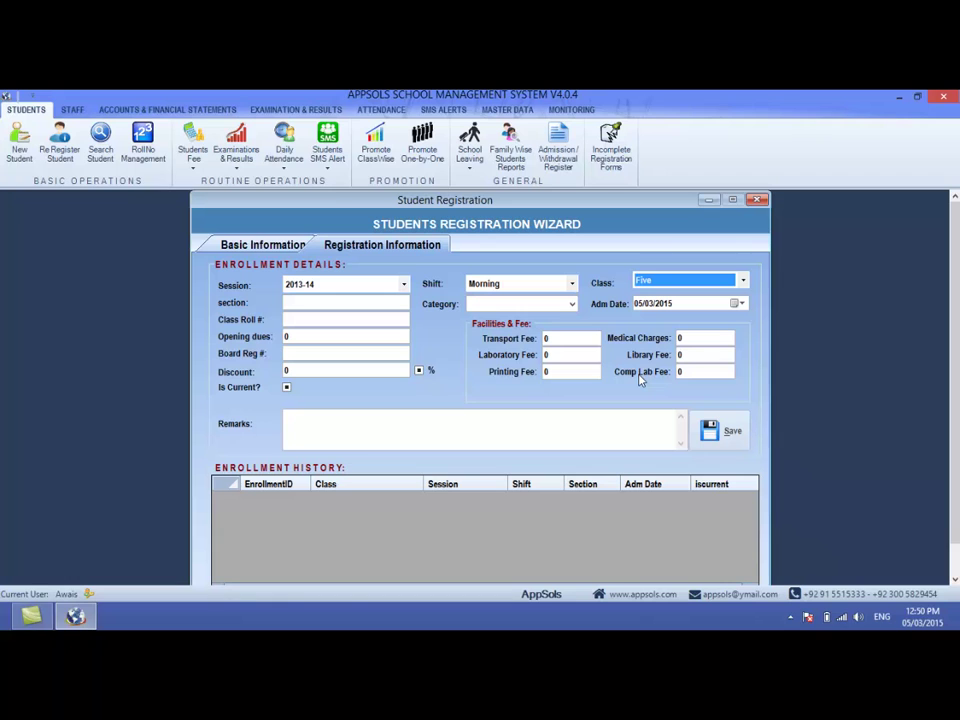
{"action": "type", "text": "A"}
{"action": "key", "text": "Tab"}
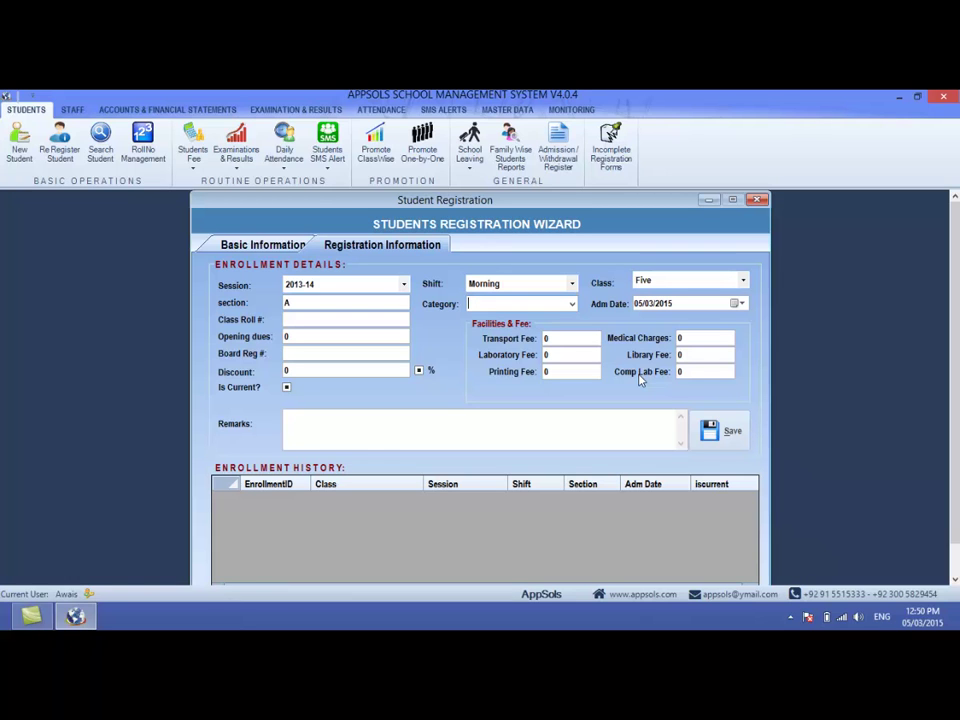
{"action": "key", "text": "Down"}
{"action": "key", "text": "Down"}
{"action": "key", "text": "Down"}
{"action": "key", "text": "Up"}
{"action": "key", "text": "Up"}
{"action": "key", "text": "Down"}
{"action": "key", "text": "Down"}
{"action": "key", "text": "Tab"}
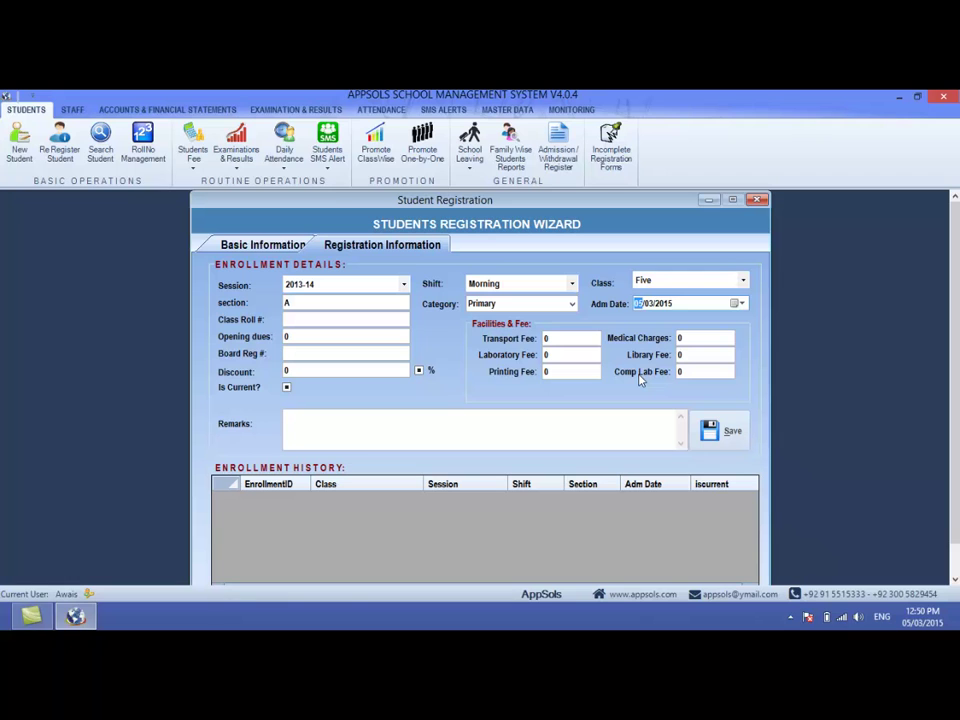
{"action": "key", "text": "Down"}
{"action": "key", "text": "Right"}
{"action": "key", "text": "Right"}
{"action": "key", "text": "Tab"}
{"action": "key", "text": "Tab"}
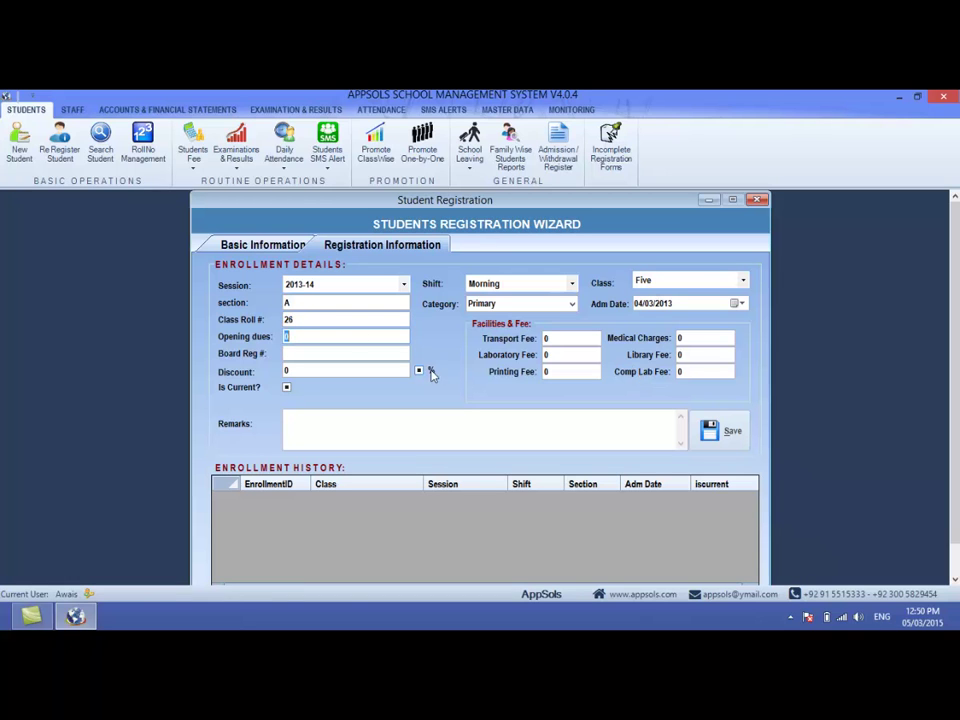
{"action": "left_click", "coordinate": [304, 321]}
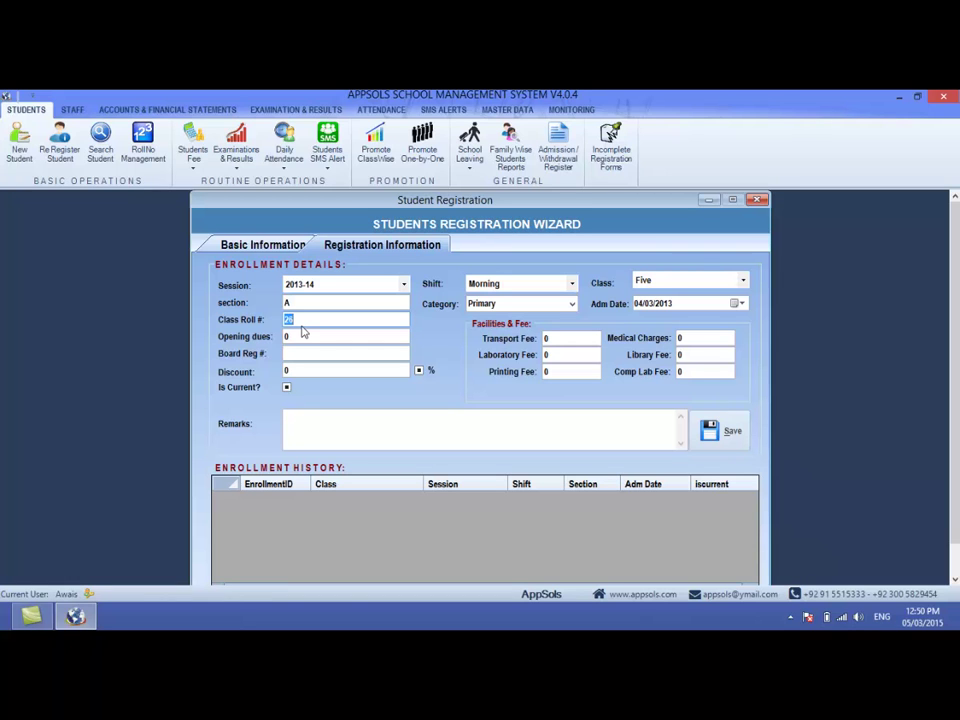
- Enter opening dues of 2500 and a board registration number
{"action": "key", "text": "Tab"}
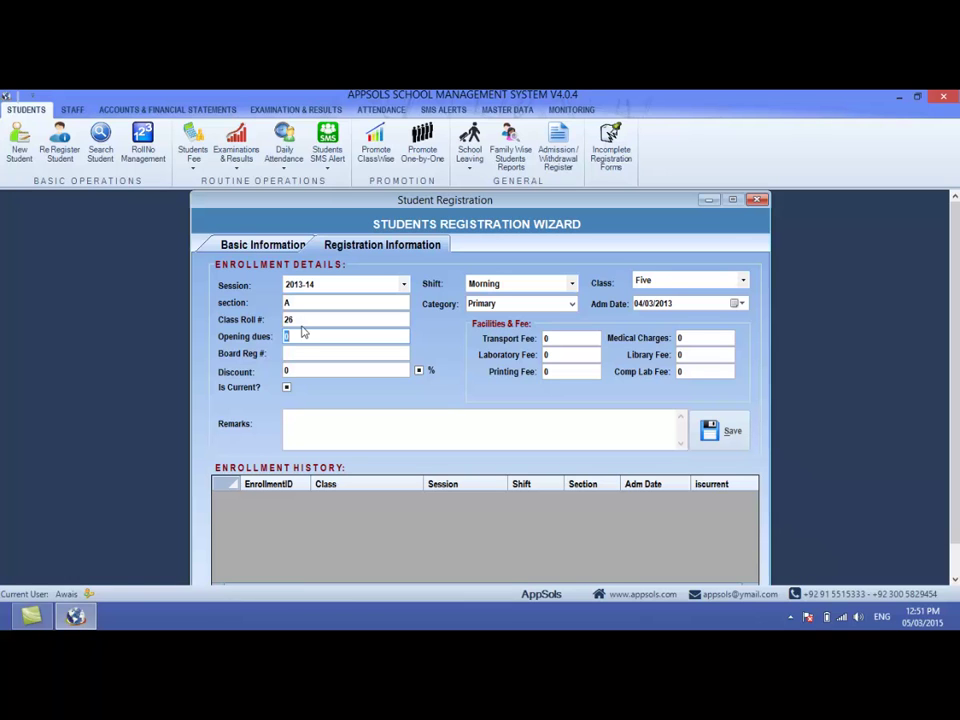
{"action": "type", "text": "2500"}
{"action": "key", "text": "Tab"}
{"action": "key", "text": "shift+Tab"}
{"action": "key", "text": "Tab"}
{"action": "type", "text": "JLKSD"}
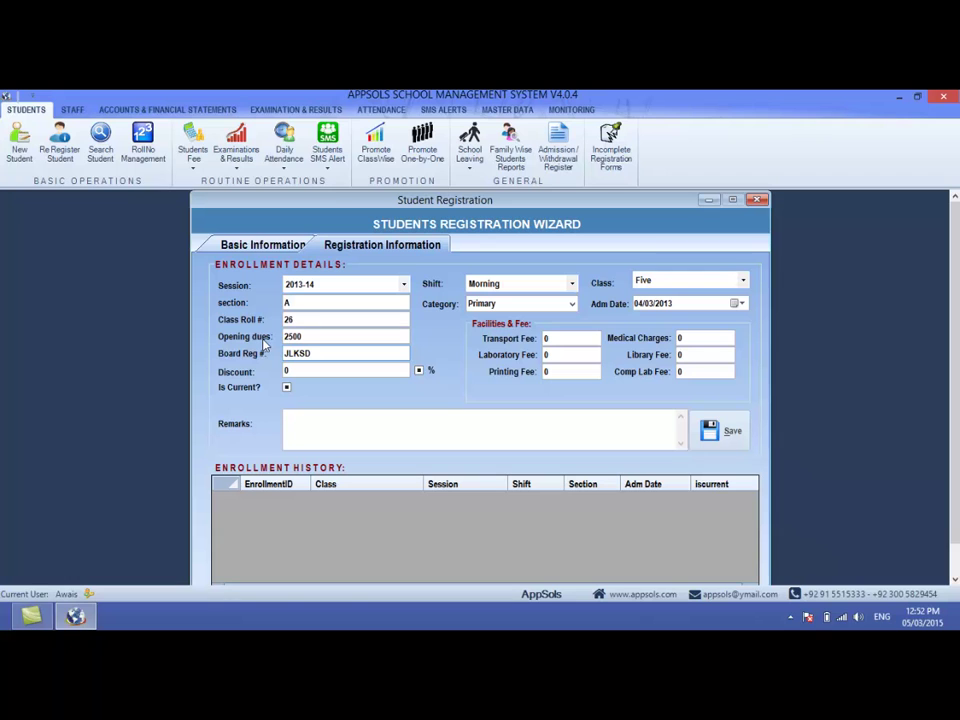
- Give a 50% discount and type placeholder text into Remarks
{"action": "key", "text": "Tab"}
{"action": "type", "text": "50"}
{"action": "left_click", "coordinate": [419, 372]}
{"action": "left_click", "coordinate": [419, 371]}
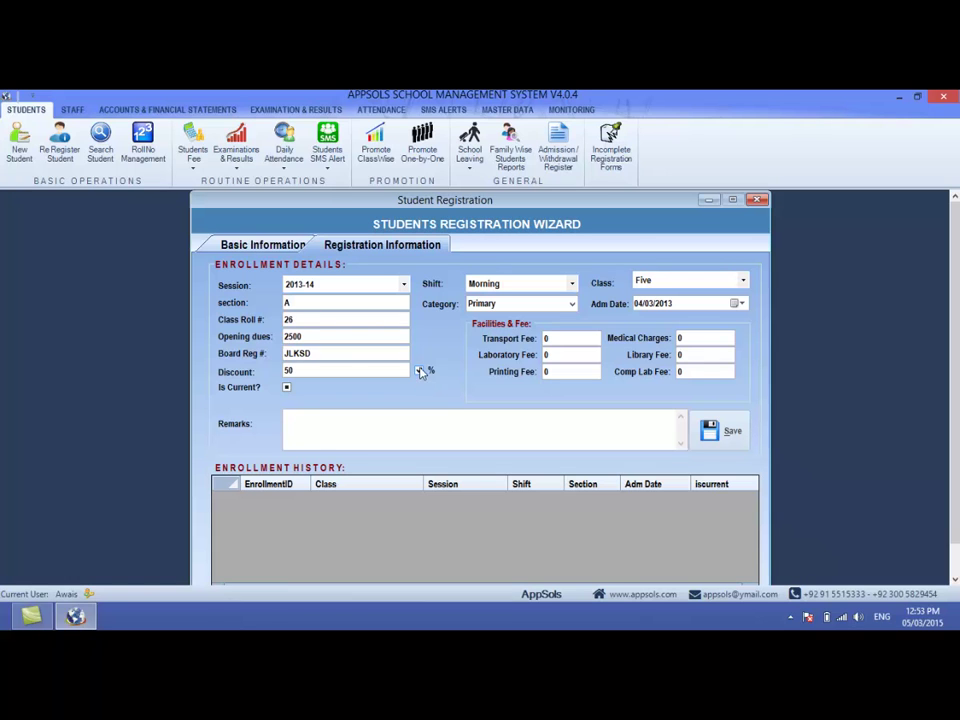
{"action": "double_click", "coordinate": [343, 370]}
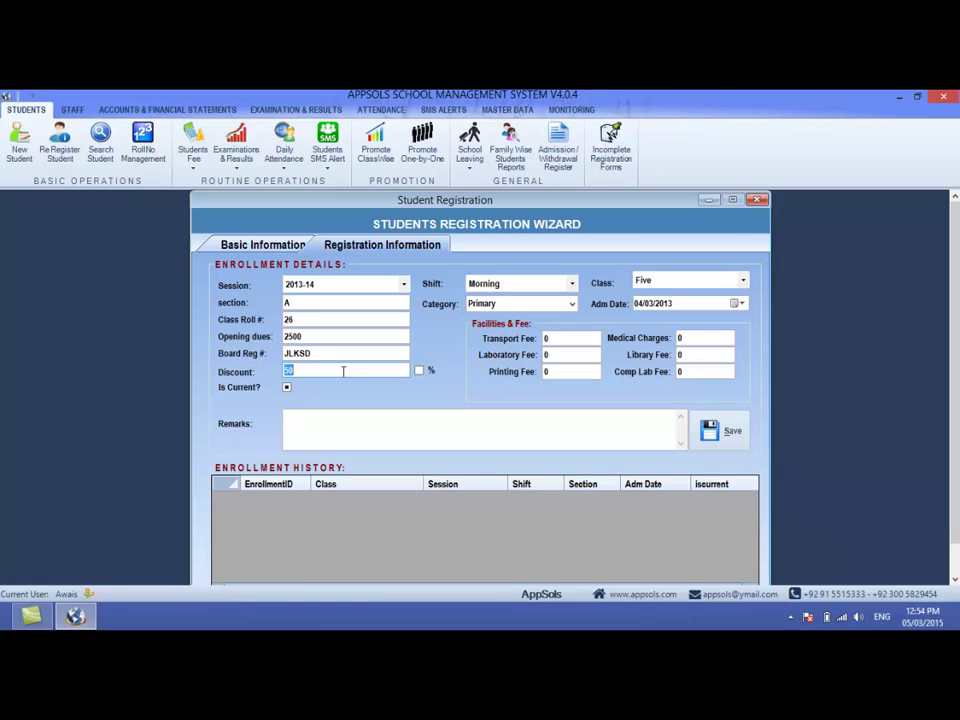
{"action": "left_click", "coordinate": [417, 372]}
{"action": "key", "text": "Tab"}
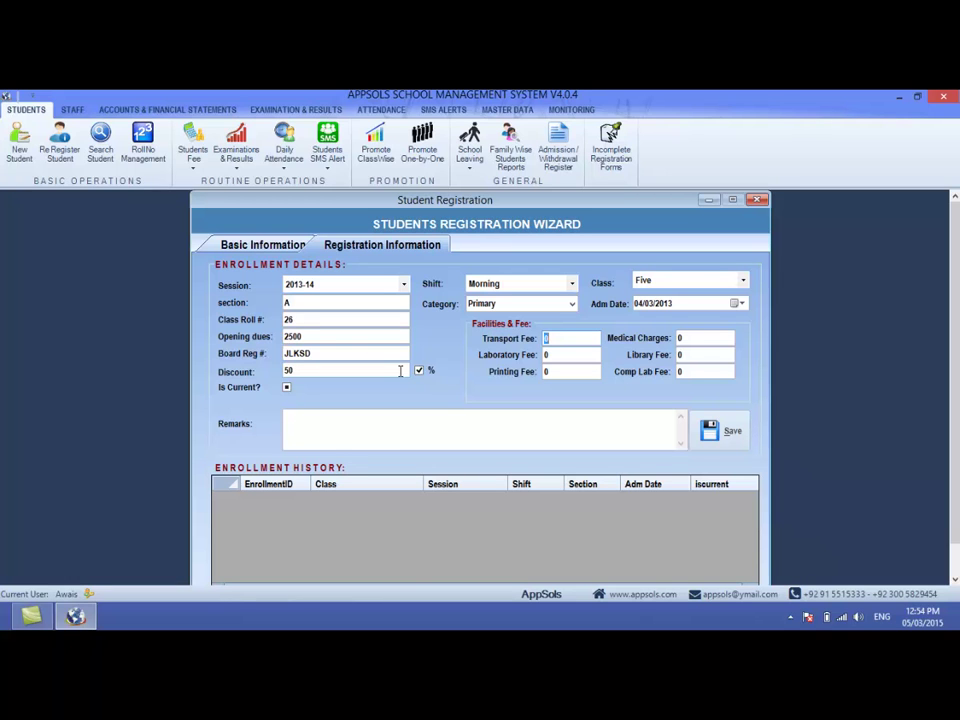
{"action": "key", "text": "Tab"}
{"action": "key", "text": "Tab"}
{"action": "key", "text": "Tab"}
{"action": "key", "text": "Tab"}
{"action": "key", "text": "Tab"}
{"action": "key", "text": "Tab"}
{"action": "type", "text": "kljfdslkajfl kdsjfkldsajf kldsafjdsklafjd aslkfjdsalkfjdslf"}
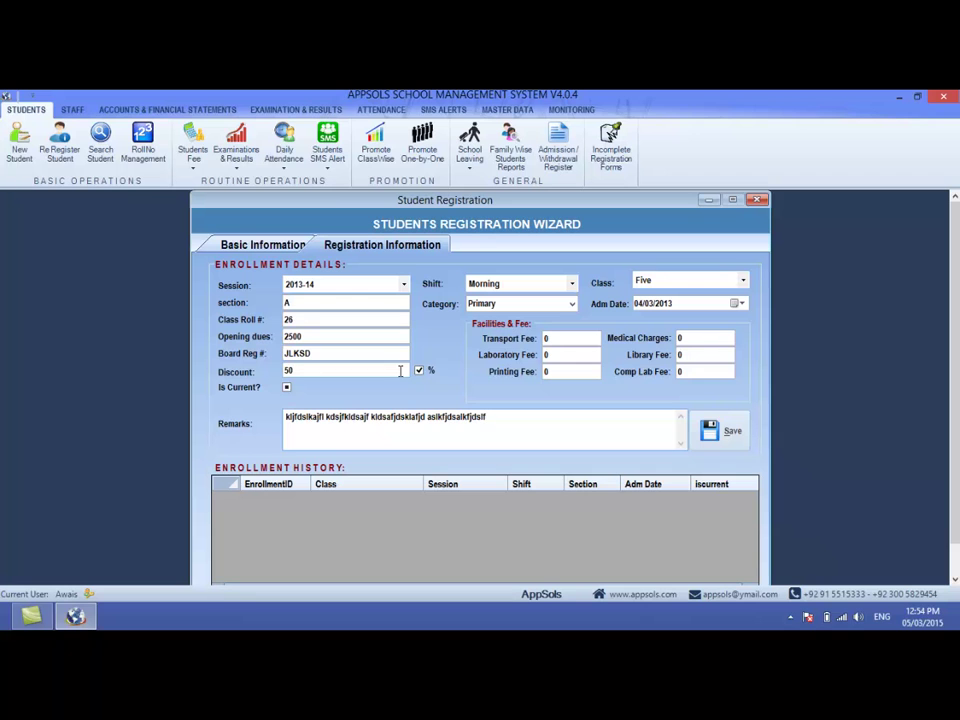
- Save the class Five 2013-14 enrollment, confirm it, and return to the Basic Information page
{"action": "left_click", "coordinate": [722, 430]}
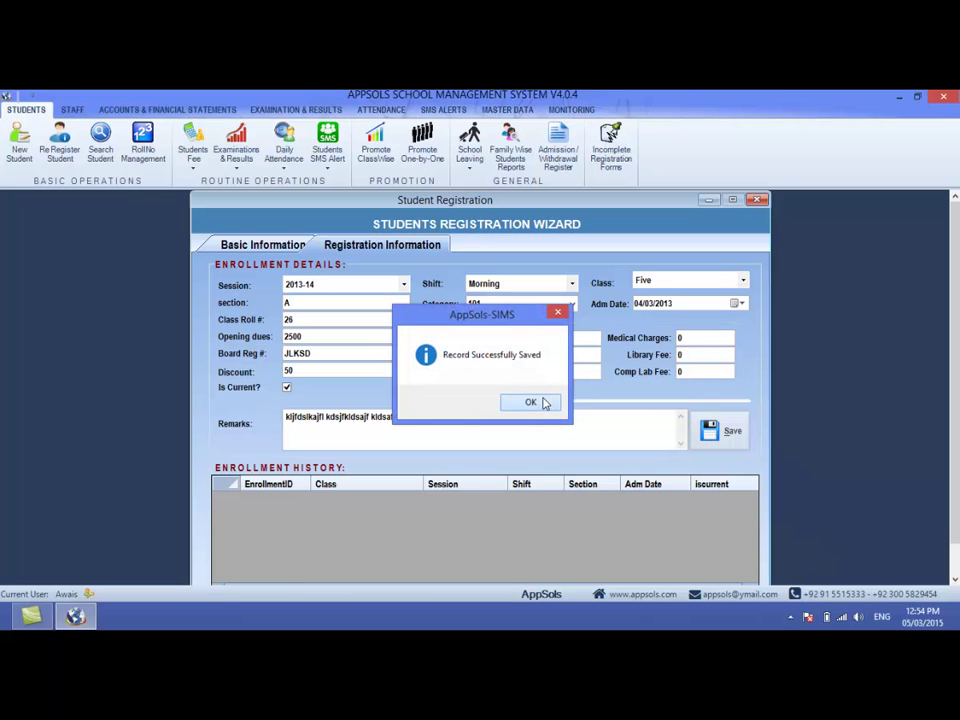
{"action": "left_click", "coordinate": [544, 401]}
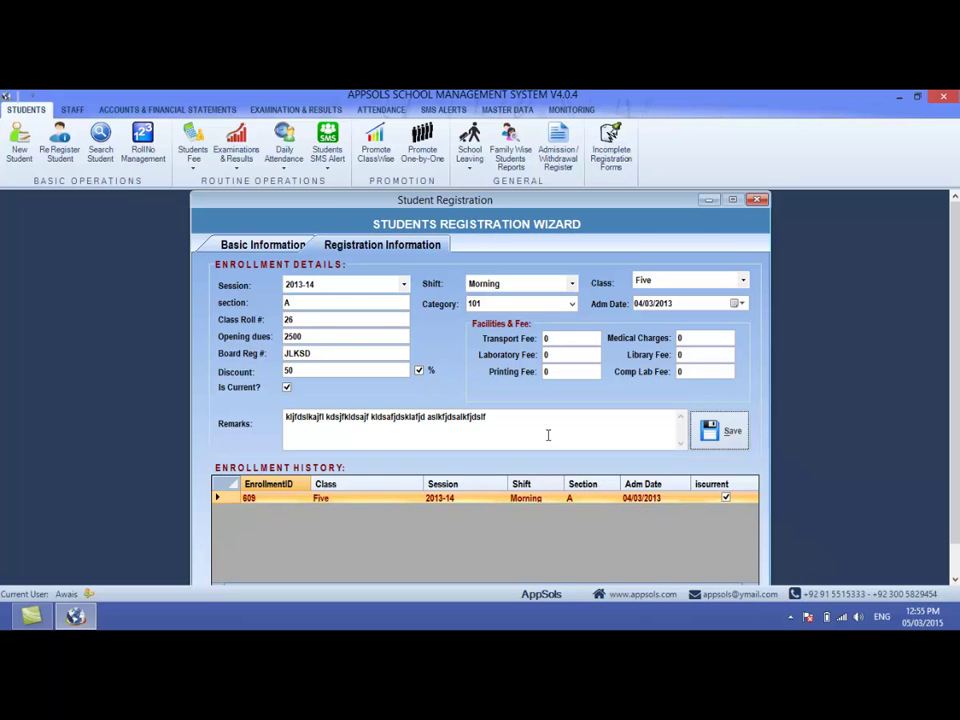
{"action": "left_click", "coordinate": [285, 250]}
{"action": "left_click", "coordinate": [352, 246]}
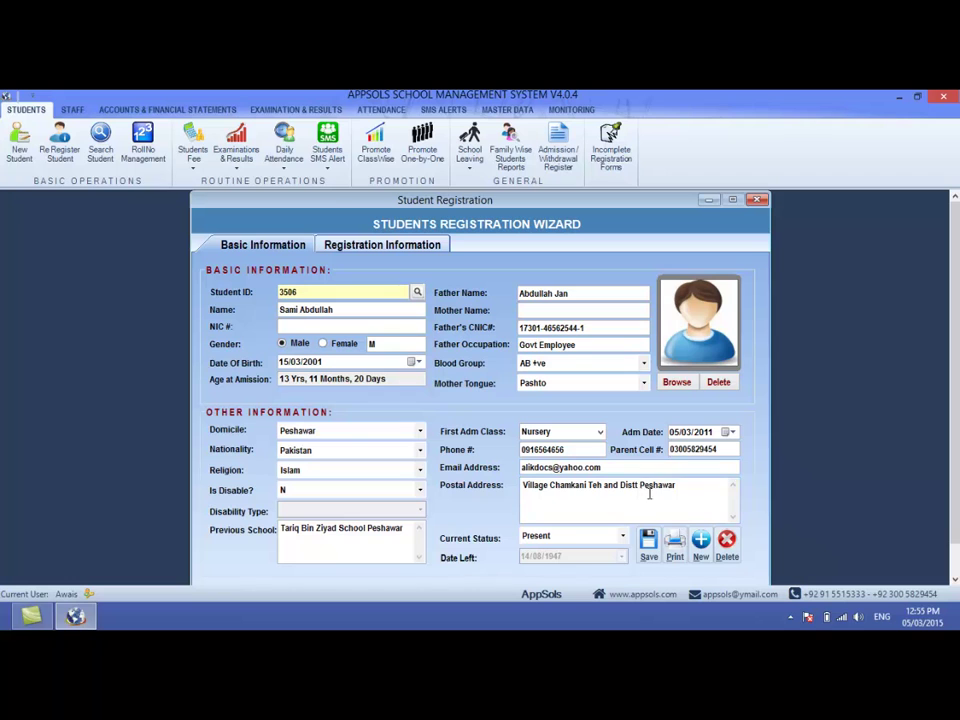
- Generate the student's Application Form, view it maximized at Page Width zoom, and scroll through it
{"action": "left_click", "coordinate": [674, 549]}
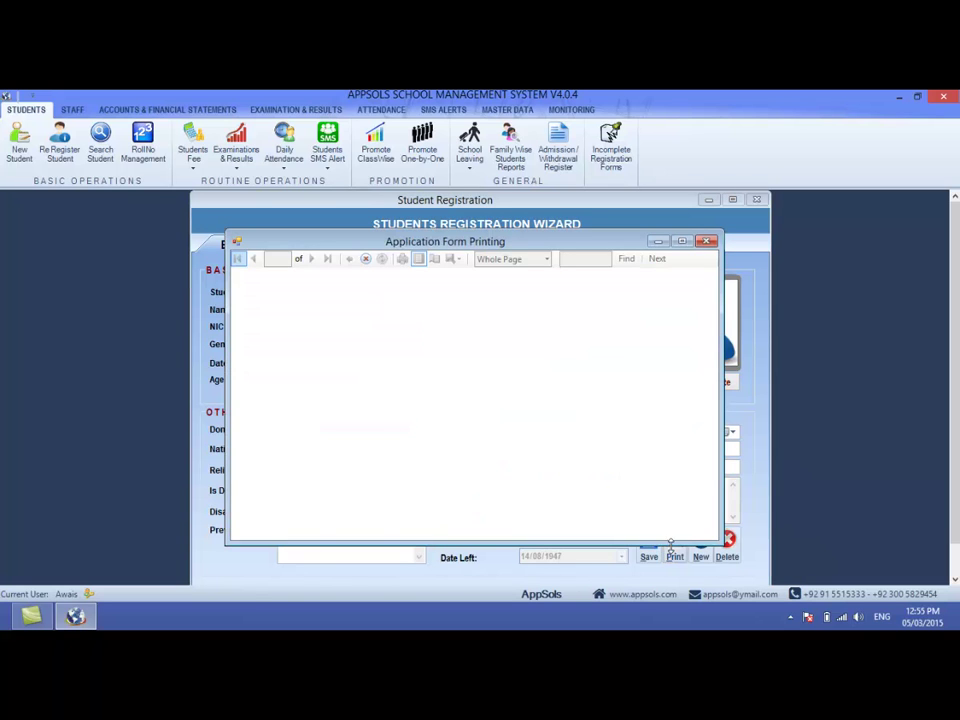
{"action": "left_click", "coordinate": [681, 242]}
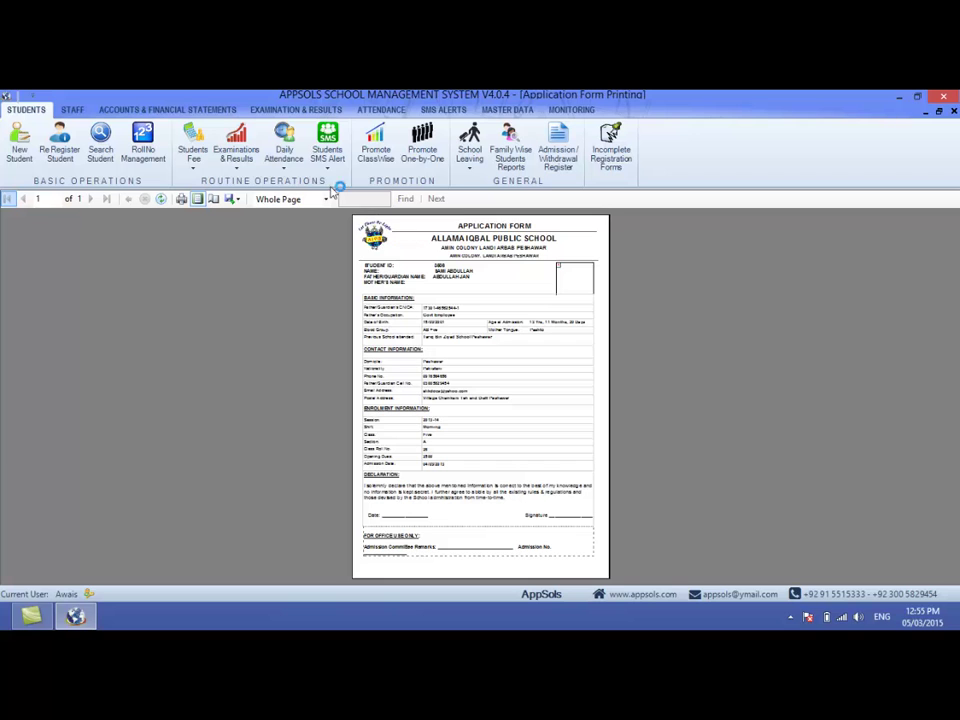
{"action": "left_click", "coordinate": [293, 200]}
{"action": "left_click", "coordinate": [278, 212]}
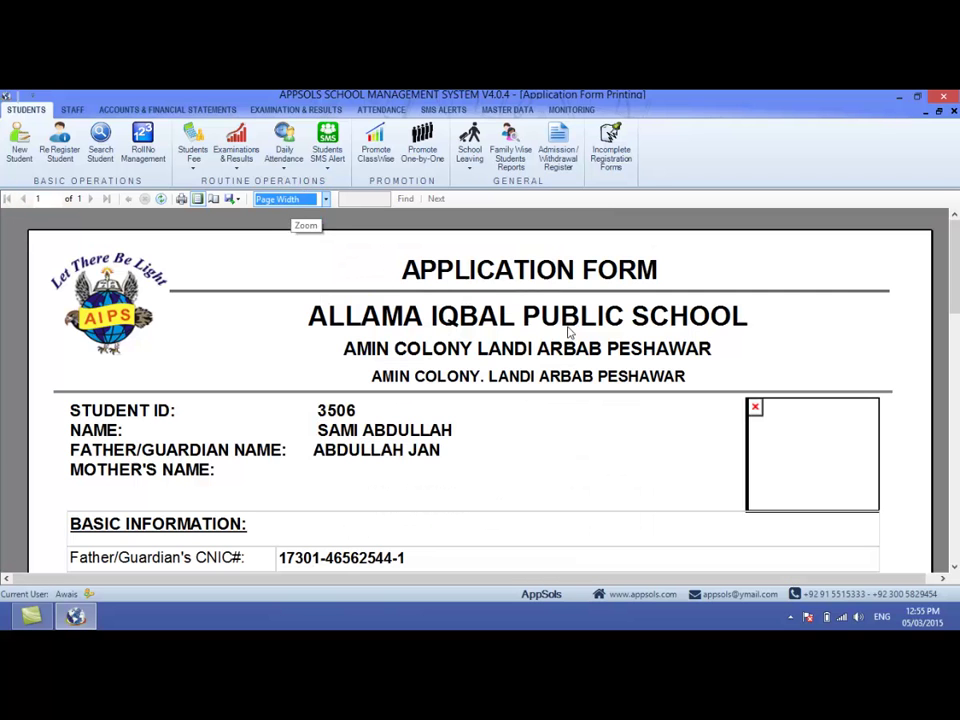
{"action": "left_click_drag", "start_coordinate": [955, 283], "coordinate": [958, 524]}
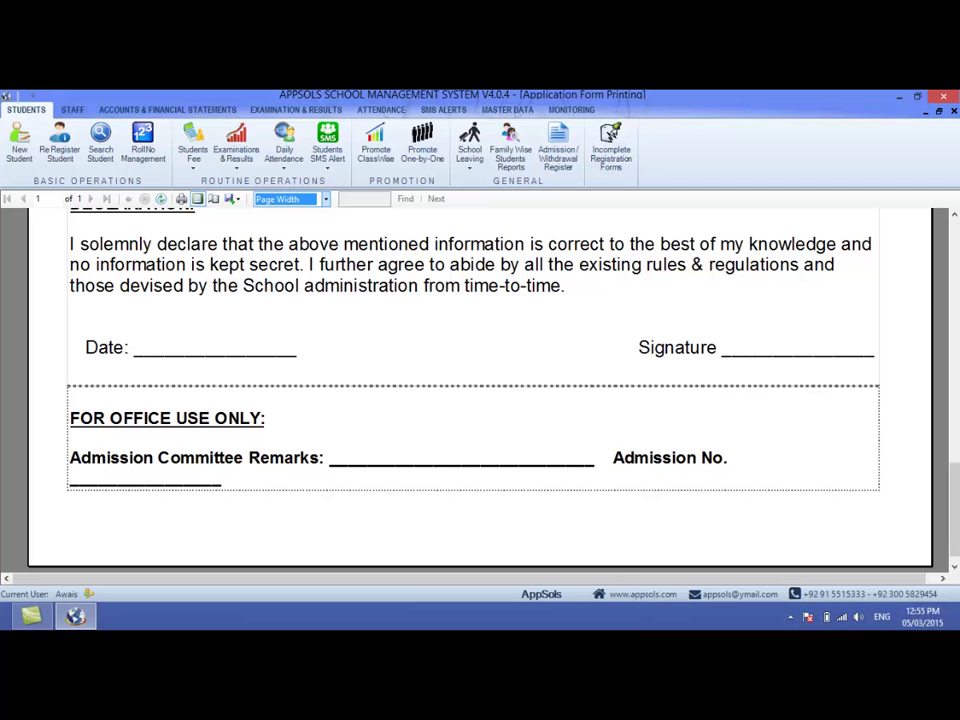
{"action": "left_click_drag", "start_coordinate": [956, 505], "coordinate": [955, 250]}
- Close the form preview and start a new student record (ID 3507) with the student's name
{"action": "left_click", "coordinate": [953, 111]}
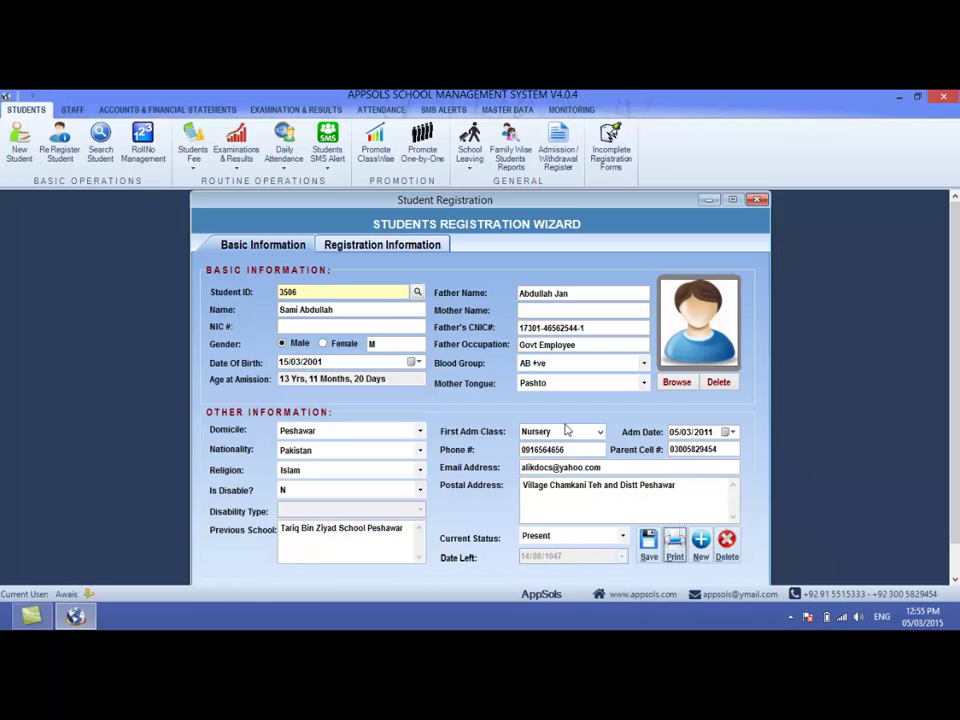
{"action": "left_click", "coordinate": [701, 545]}
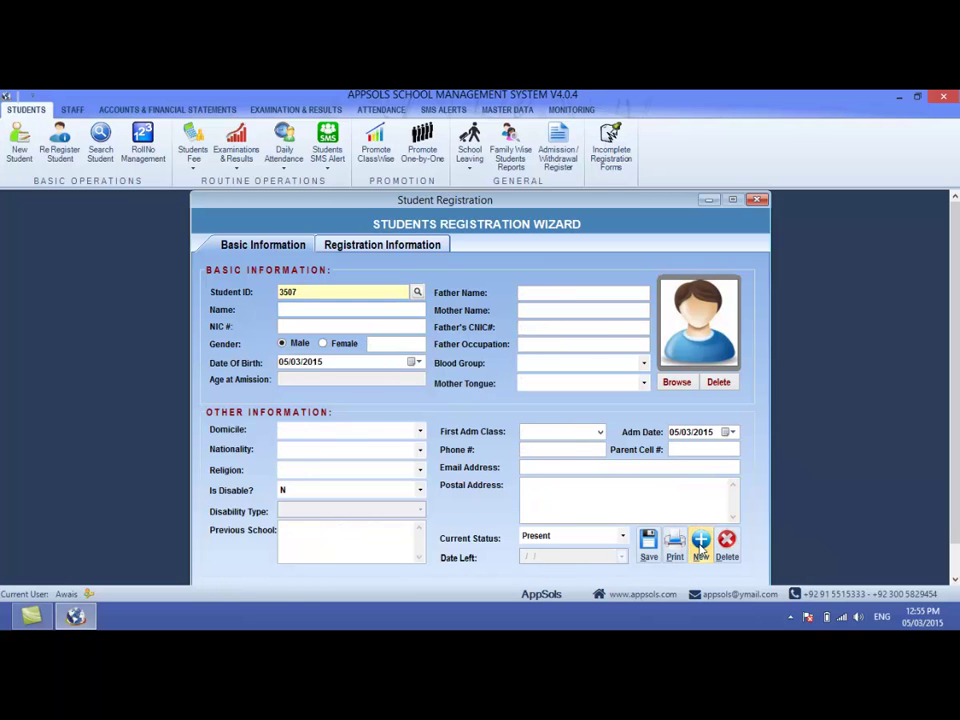
{"action": "key", "text": "Tab"}
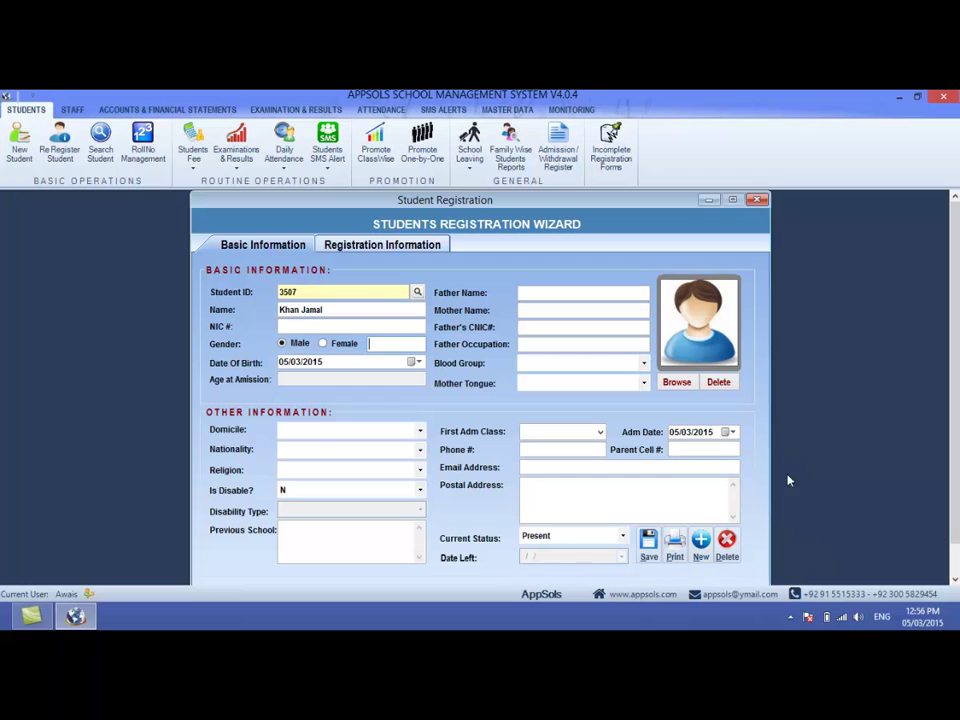
- Set the new student's gender to Male and birth year to 2008
{"action": "left_click", "coordinate": [327, 348]}
{"action": "left_click", "coordinate": [289, 348]}
{"action": "key", "text": "Tab"}
{"action": "key", "text": "Tab"}
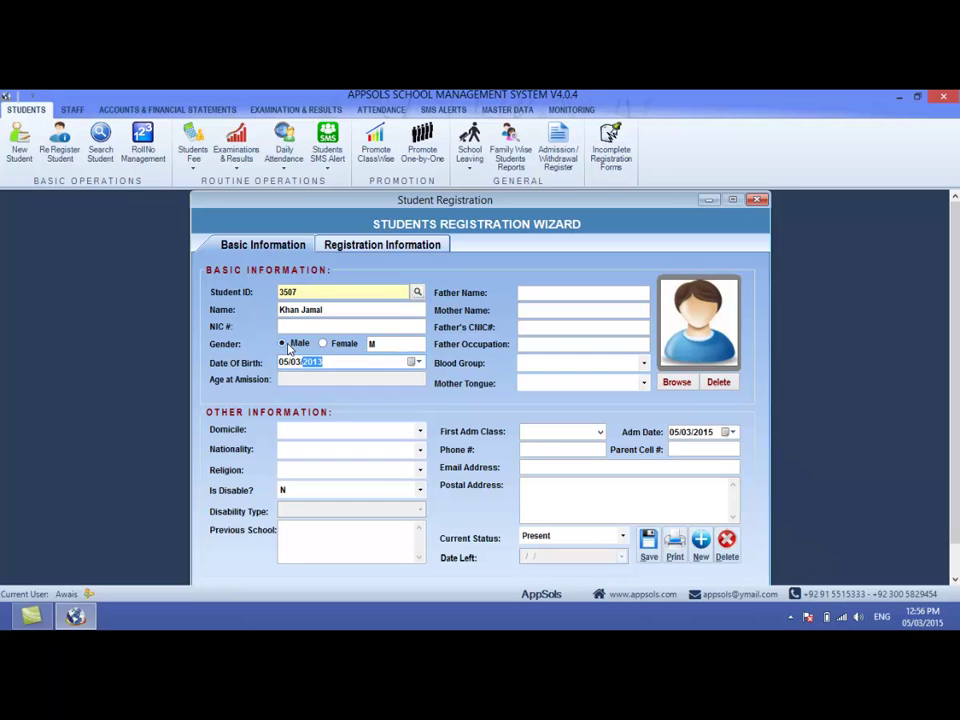
{"action": "type", "text": "2008"}
{"action": "key", "text": "Tab"}
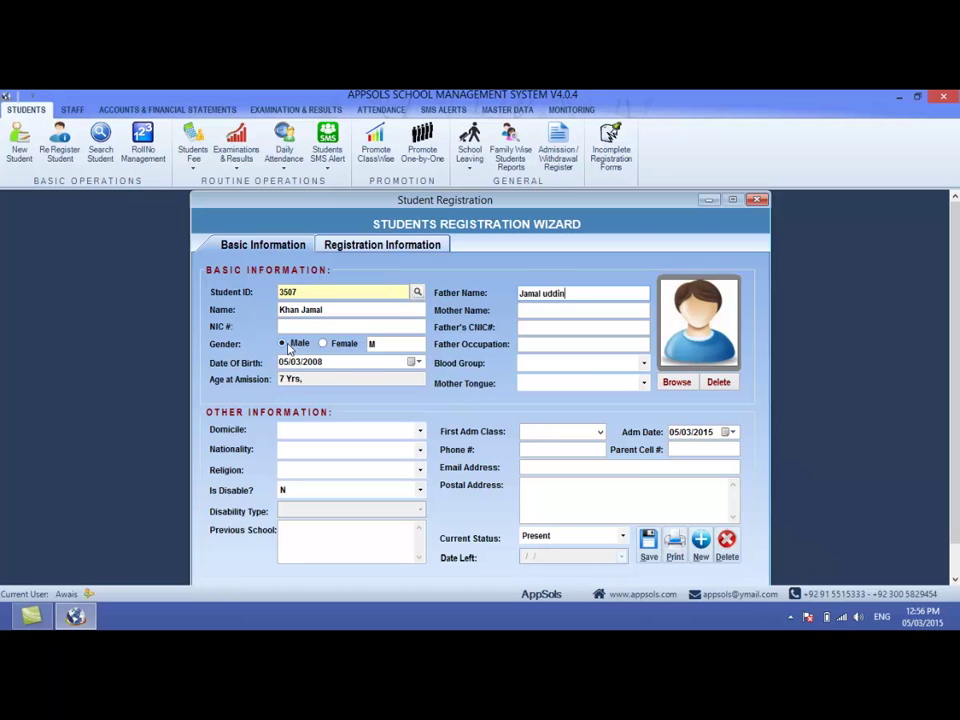
- Enter the father's name, mother's name, father's CNIC, and father's occupation as Farming
{"action": "key", "text": "Tab"}
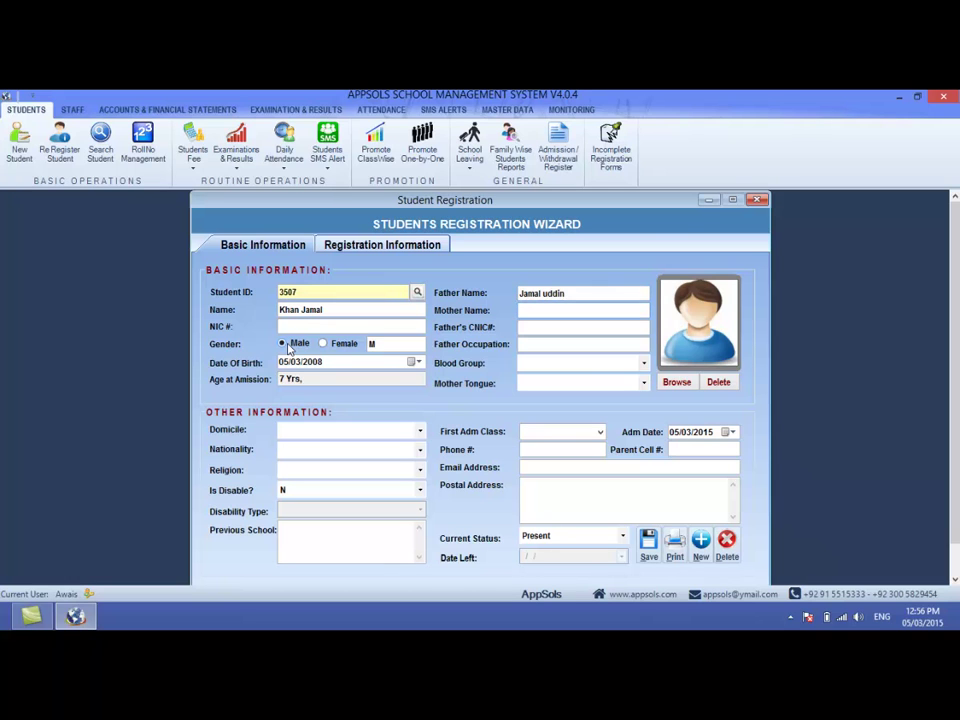
{"action": "key", "text": "Tab"}
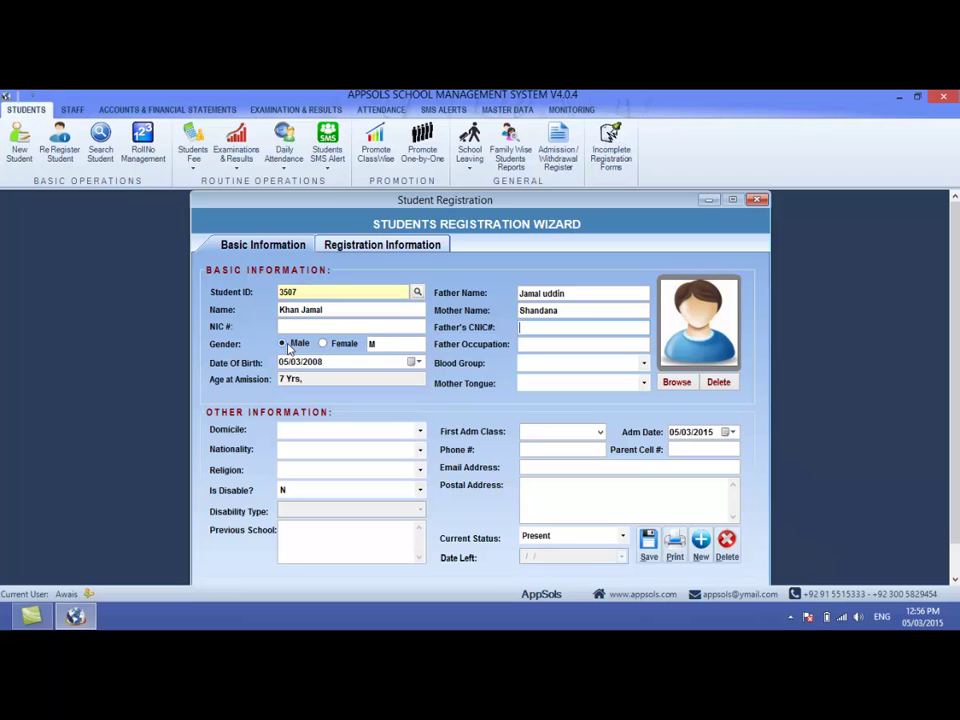
{"action": "key", "text": "Tab"}
- Choose A +ve blood group, Pashto, Abbottabad domicile, Pakistan nationality, Islam, and disabled status Y
{"action": "key", "text": "Tab"}
{"action": "key", "text": "Down"}
{"action": "key", "text": "Tab"}
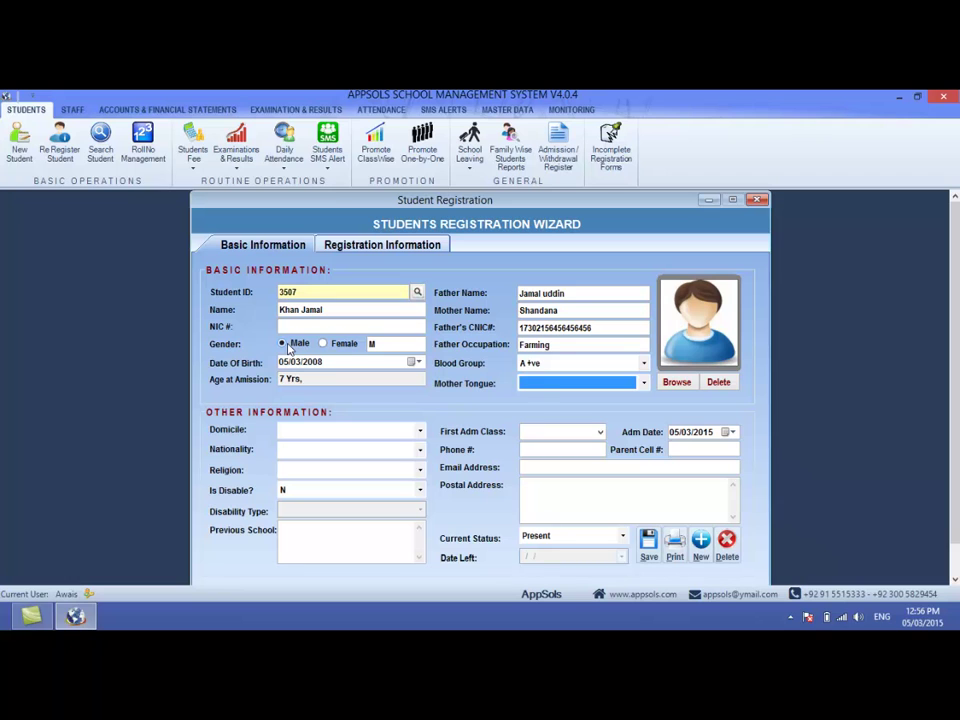
{"action": "key", "text": "Down"}
{"action": "key", "text": "Tab"}
{"action": "key", "text": "Down"}
{"action": "key", "text": "Down"}
{"action": "key", "text": "Tab"}
{"action": "key", "text": "Down"}
{"action": "key", "text": "Tab"}
{"action": "key", "text": "Down"}
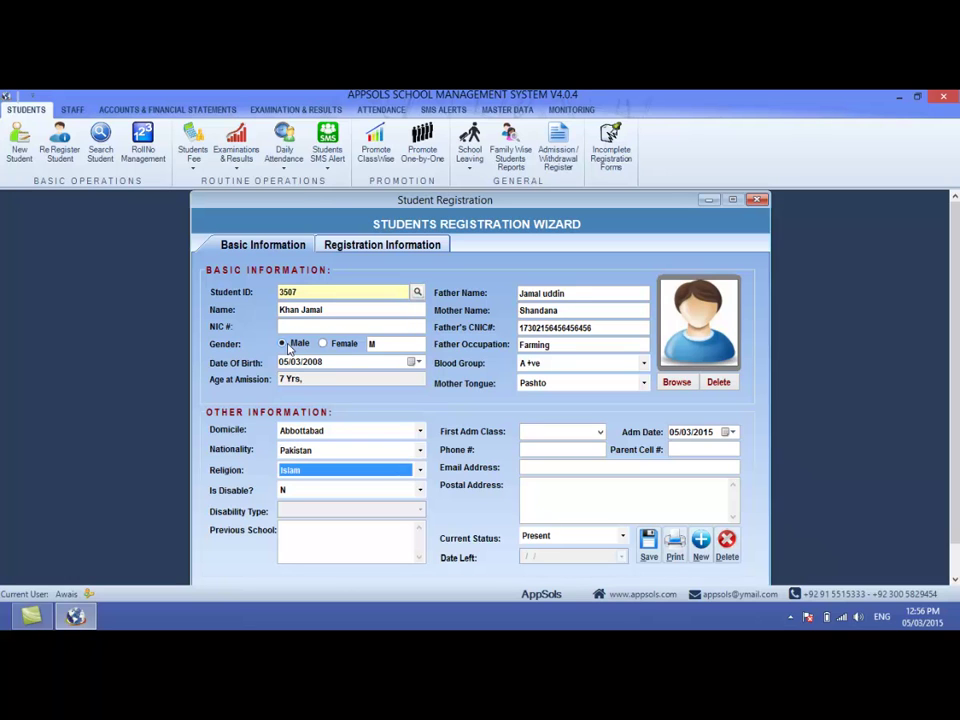
{"action": "key", "text": "Tab"}
{"action": "key", "text": "Down"}
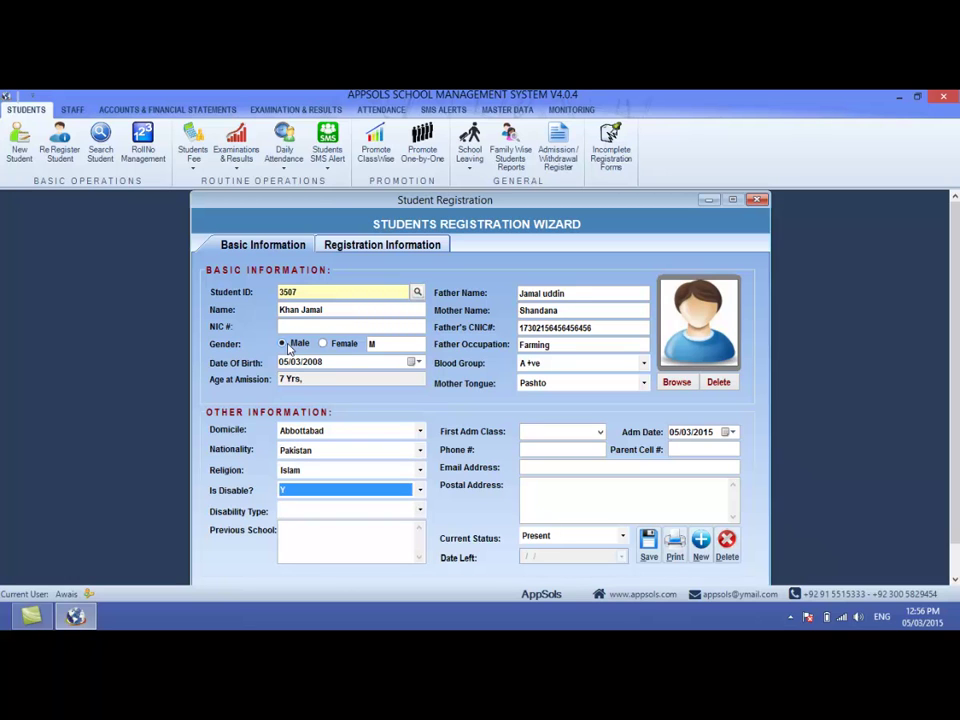
{"action": "key", "text": "Tab"}
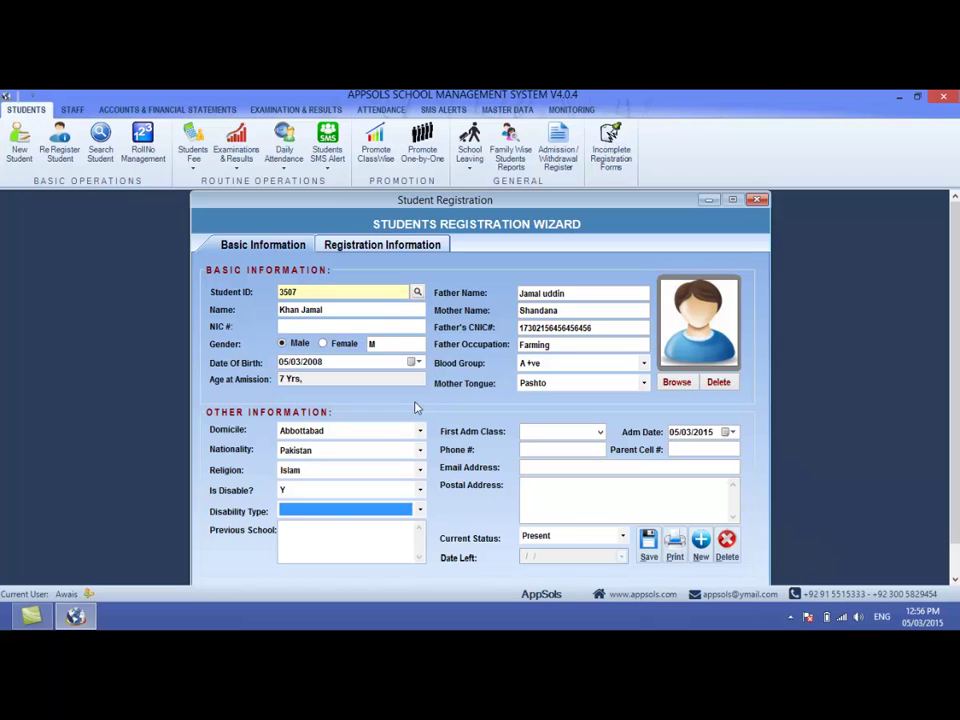
- Set the disability type to Low Vision and the previous school to 'Seena Public School Nowshera'
{"action": "left_click", "coordinate": [317, 511]}
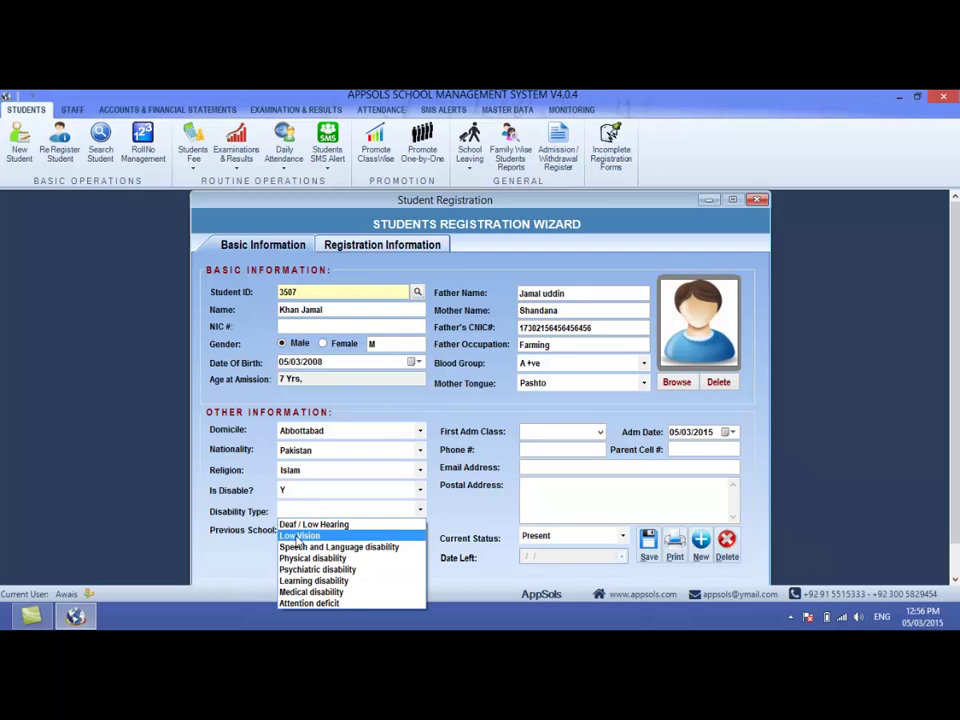
{"action": "left_click", "coordinate": [298, 536]}
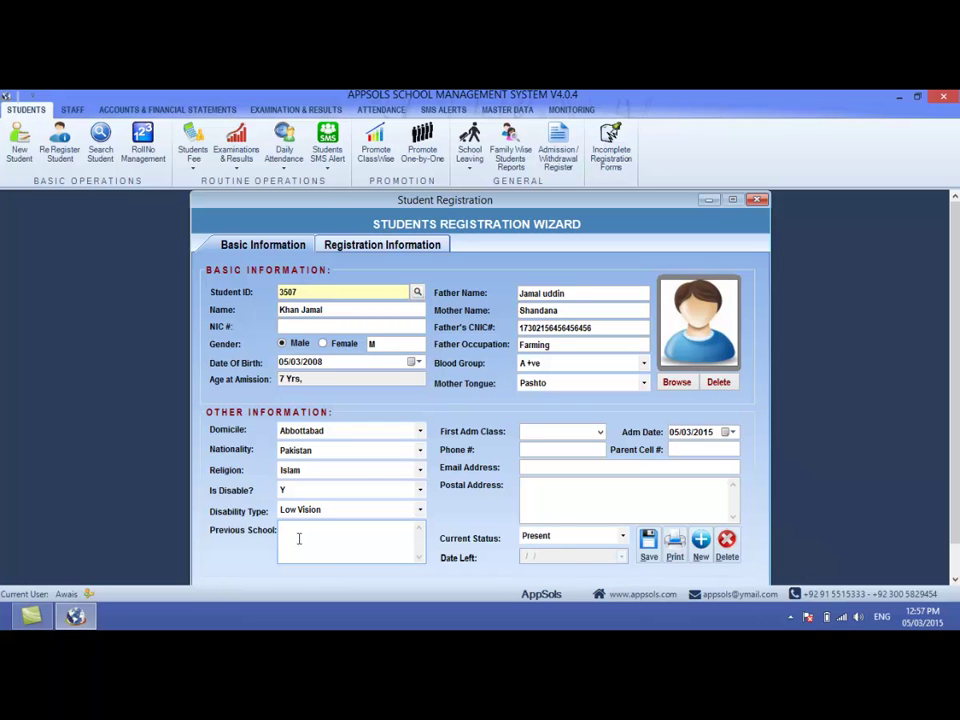
{"action": "type", "text": "Seena Public School Nowshera"}
{"action": "key", "text": "Tab"}
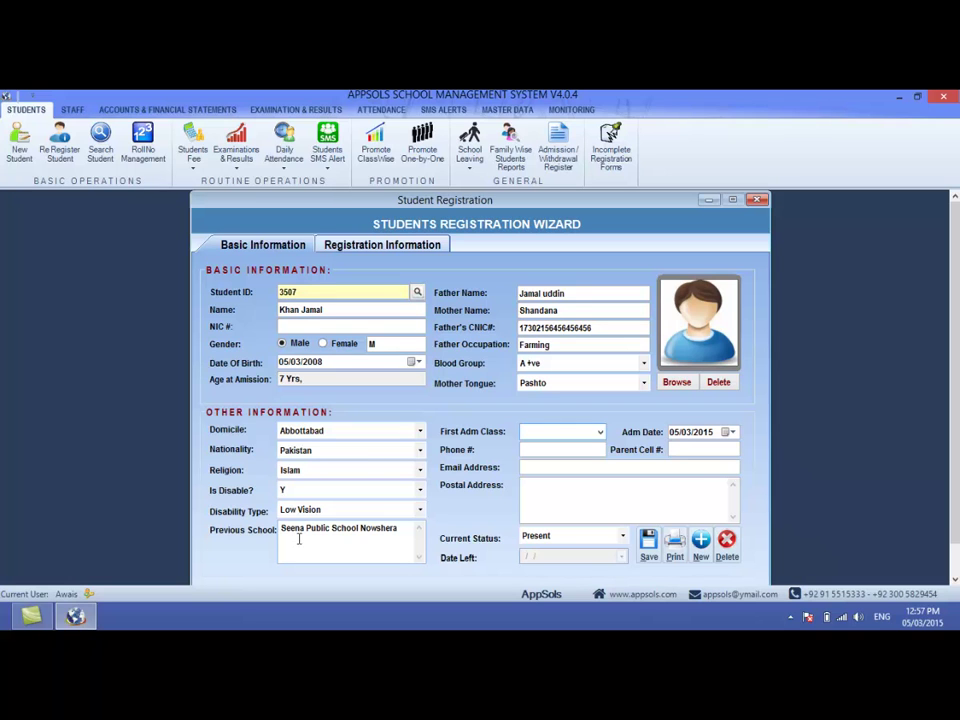
- Choose Pre-Nursery as first admission class with admission date 05/03/2010
{"action": "type", "text": "pre-Nursery"}
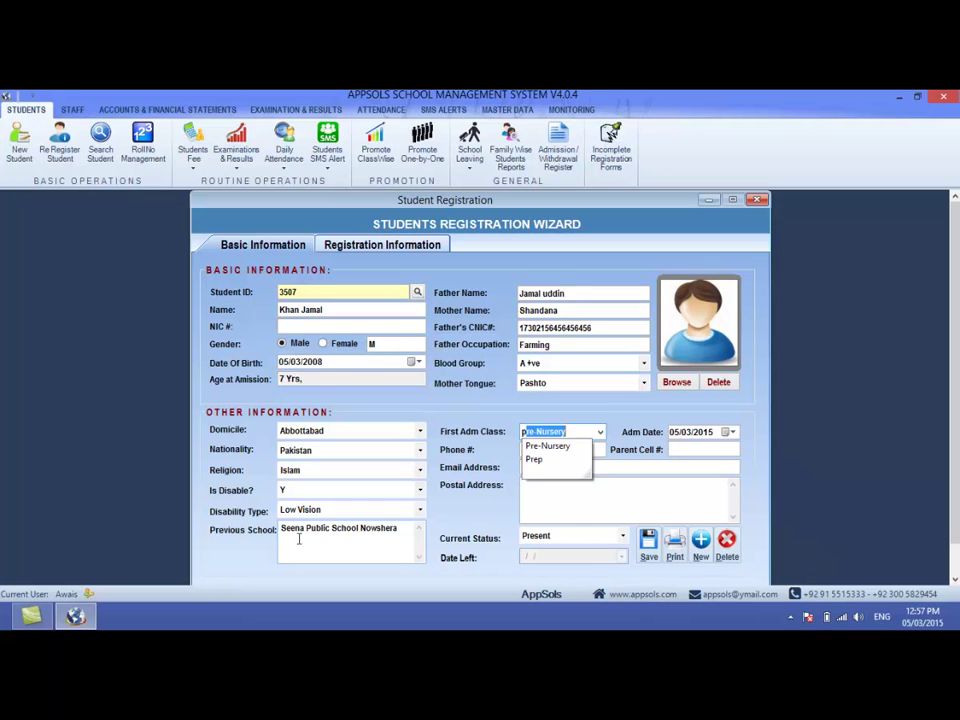
{"action": "key", "text": "Tab"}
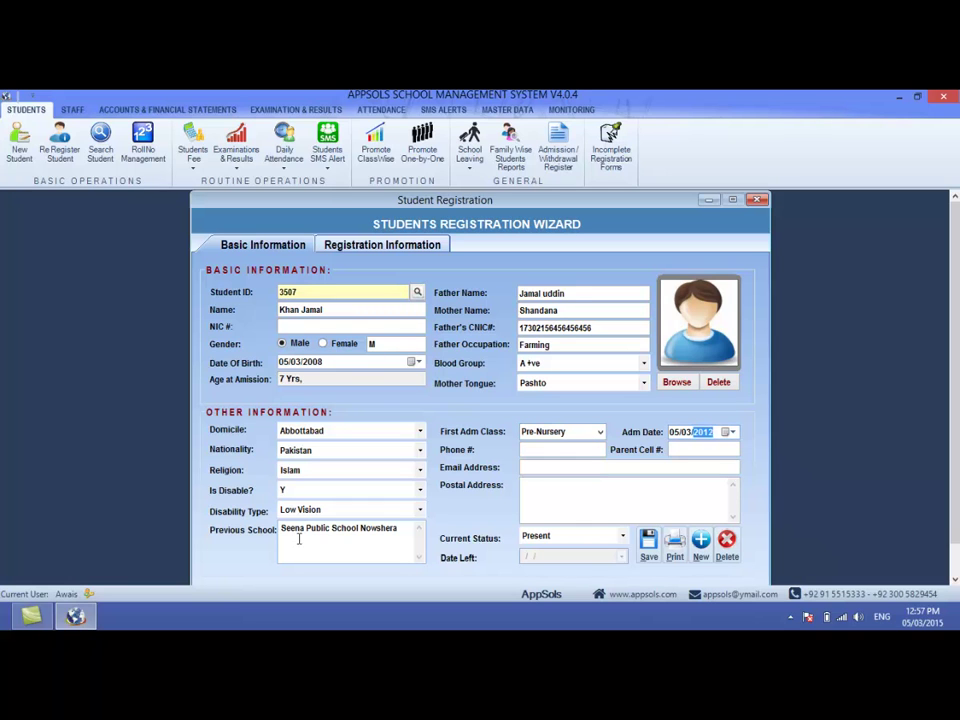
{"action": "key", "text": "Tab"}
- Enter the phone number, the parent's cell number, and the e-mail address
{"action": "type", "text": "05465456"}
{"action": "key", "text": "Tab"}
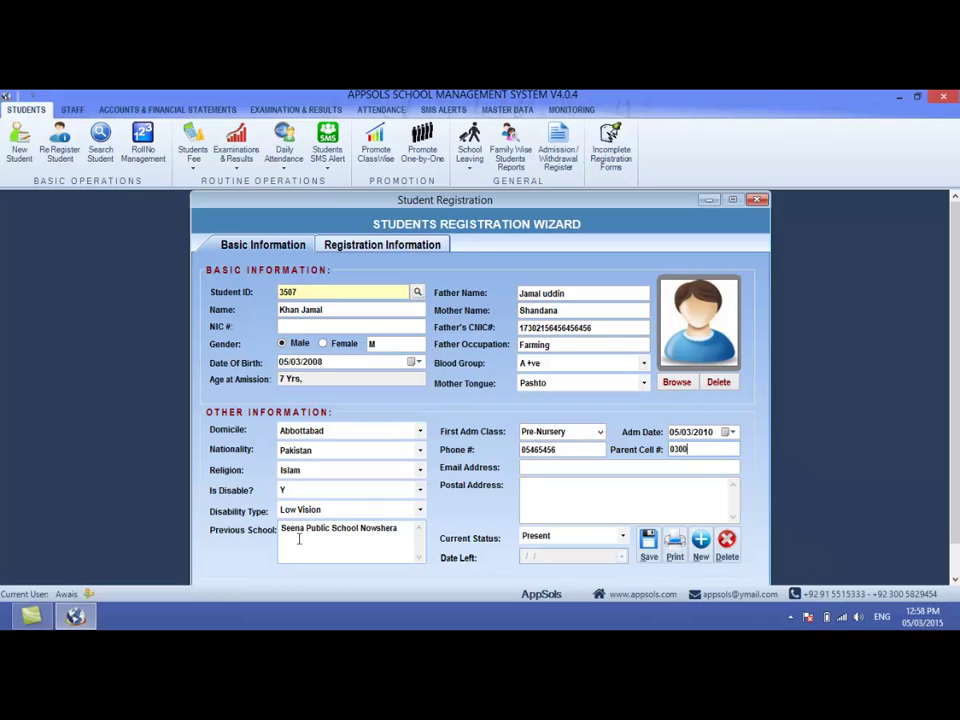
{"action": "key", "text": "Tab"}
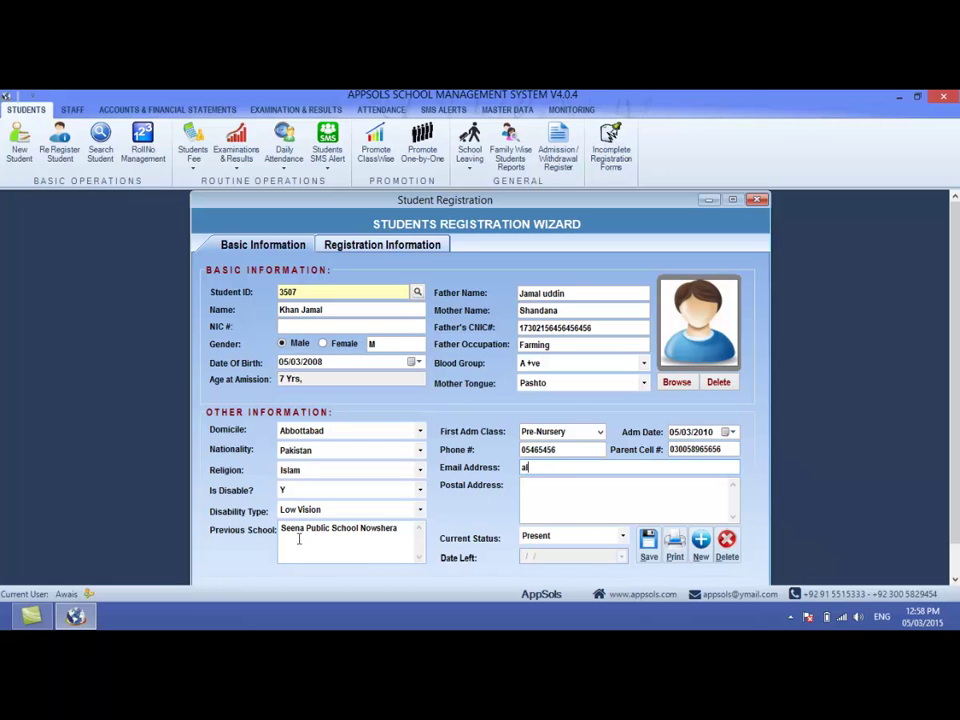
- Enter the student's postal address and save the record, dismissing the confirmation
{"action": "left_click", "coordinate": [546, 483]}
{"action": "left_click_drag", "start_coordinate": [725, 449], "coordinate": [647, 448]}
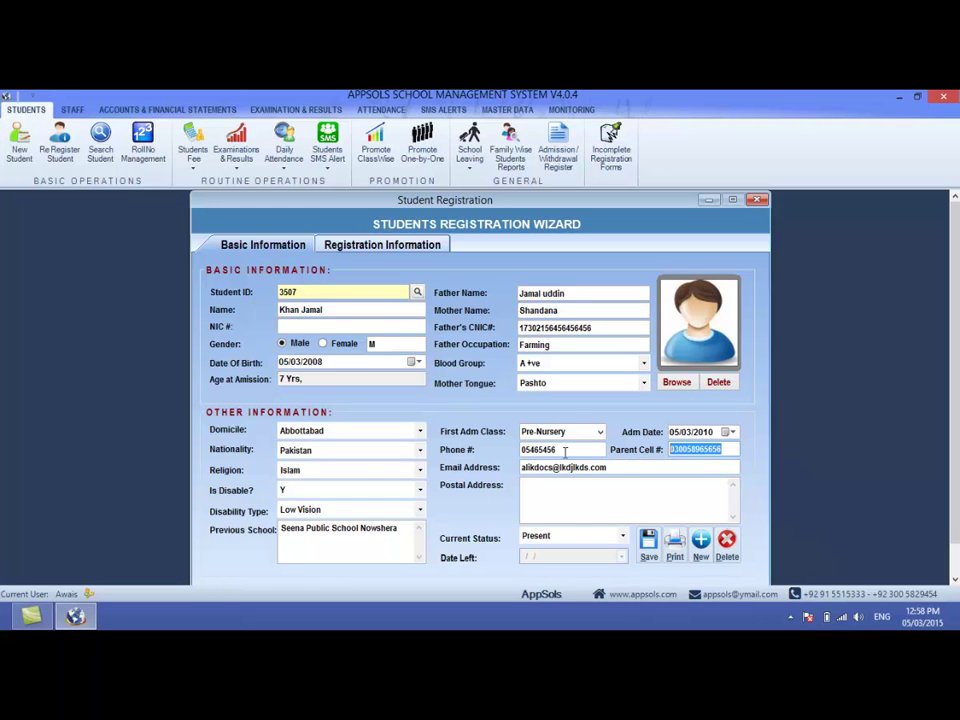
{"action": "key", "text": "shift+Tab"}
{"action": "left_click", "coordinate": [595, 499]}
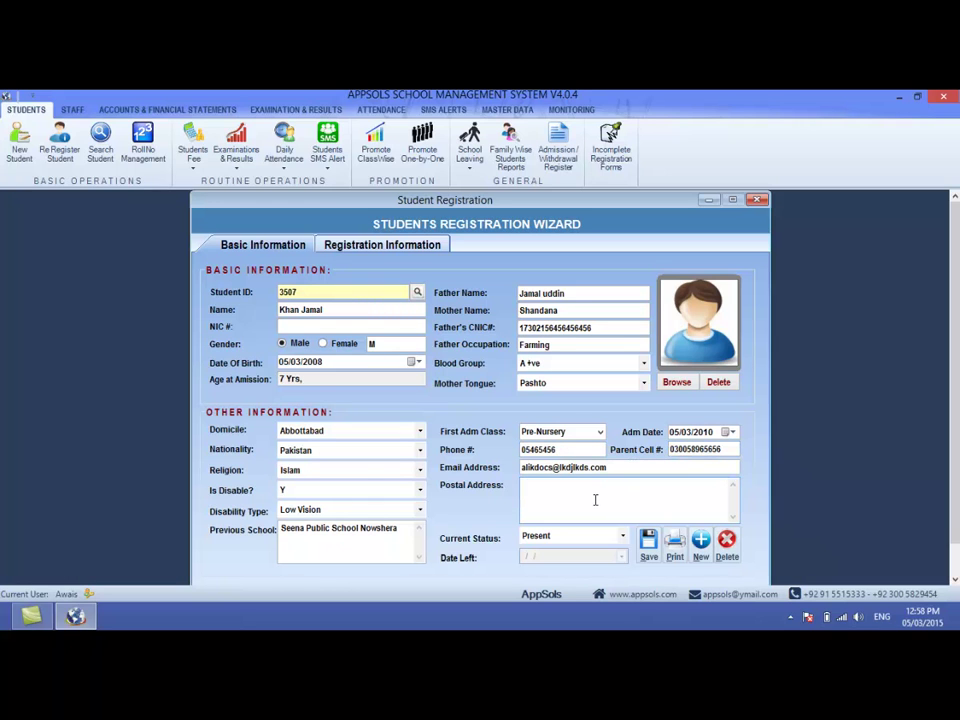
{"action": "type", "text": "Chamkani Peshawar"}
{"action": "key", "text": "Tab"}
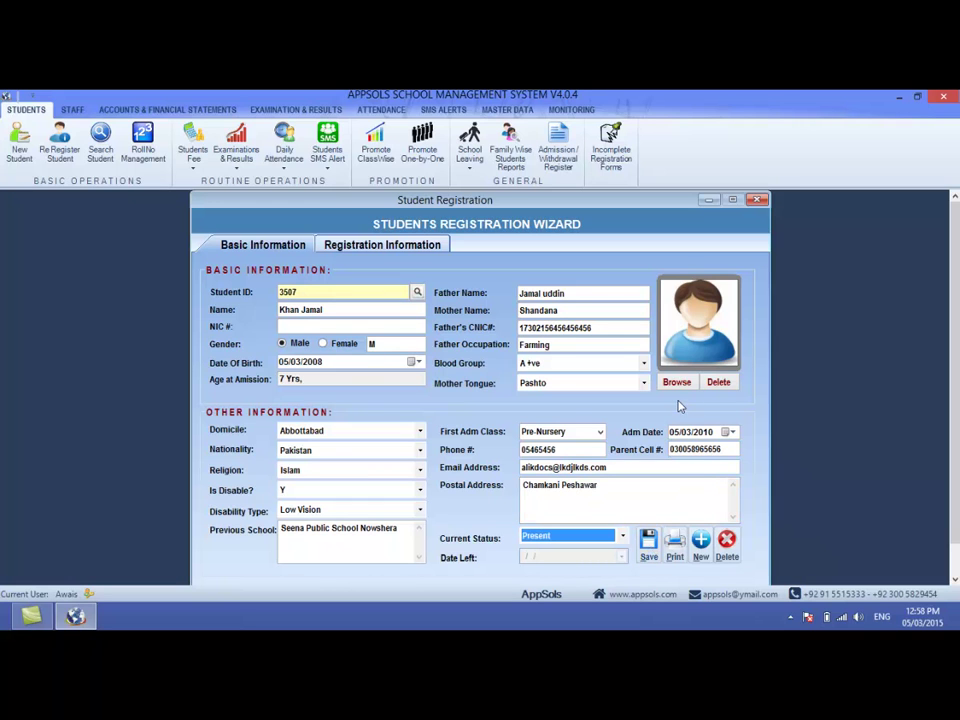
{"action": "left_click", "coordinate": [646, 558]}
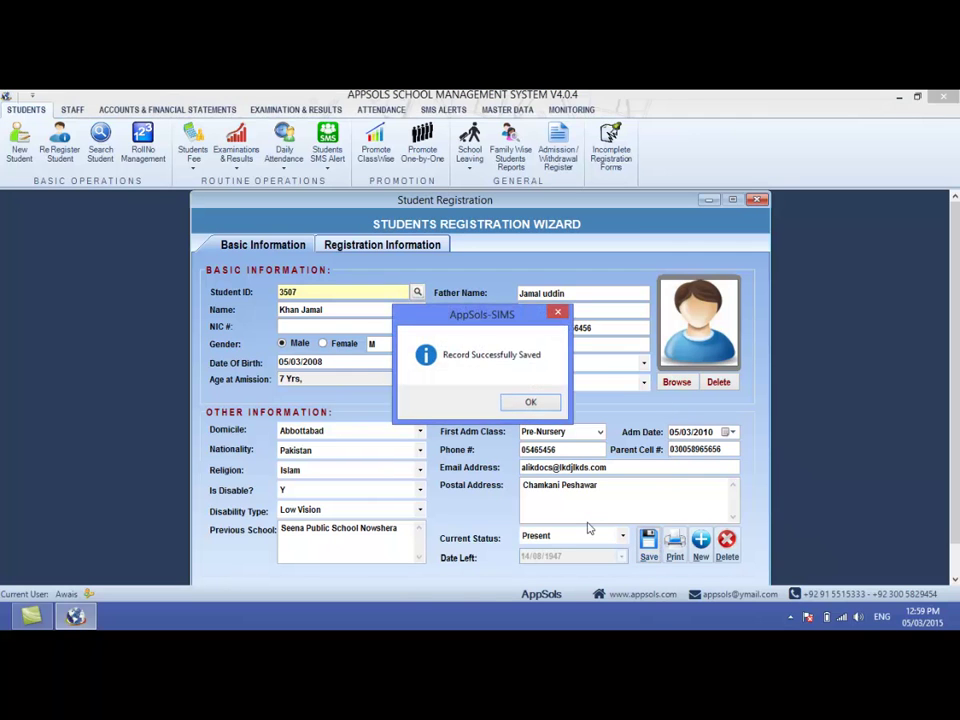
{"action": "key", "text": "Return"}
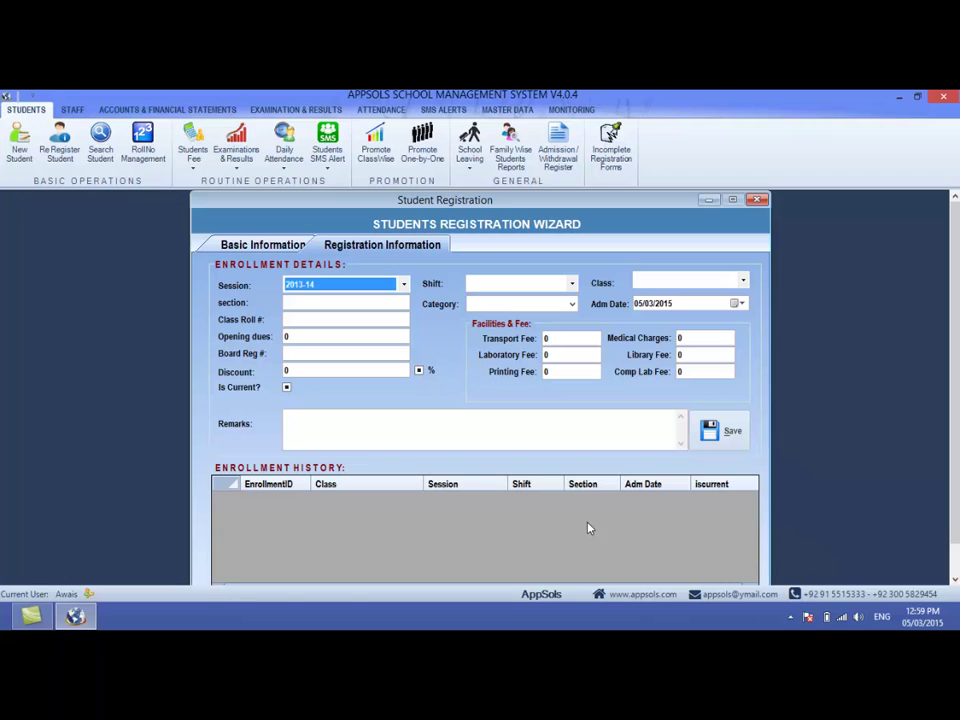
- Set the enrollment to Morning shift, class 9th, and High category
{"action": "key", "text": "Tab"}
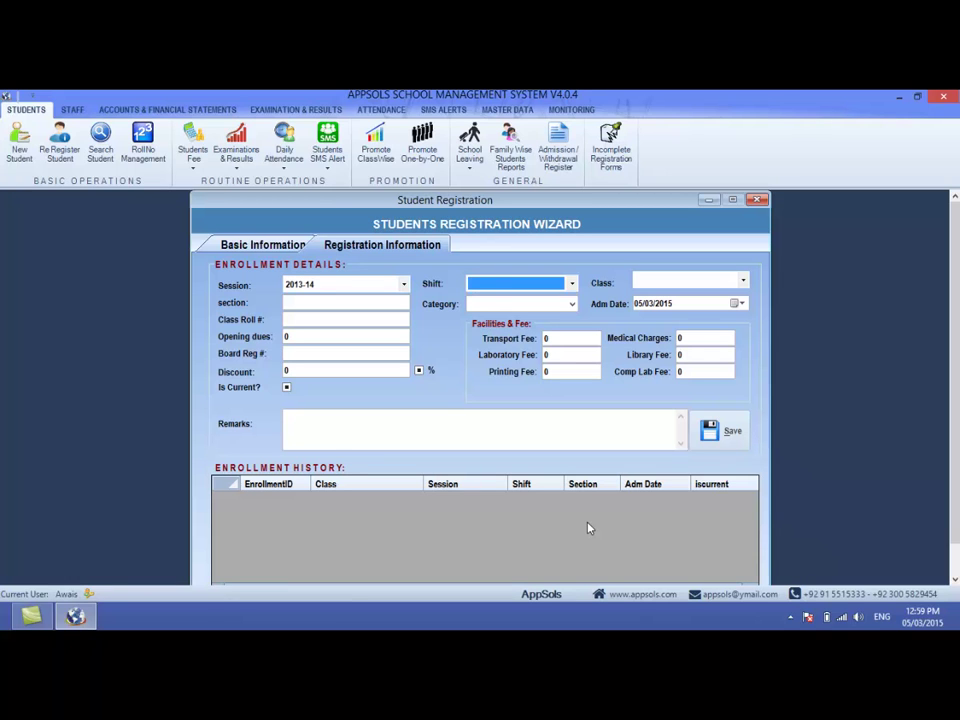
{"action": "key", "text": "Down"}
{"action": "key", "text": "Tab"}
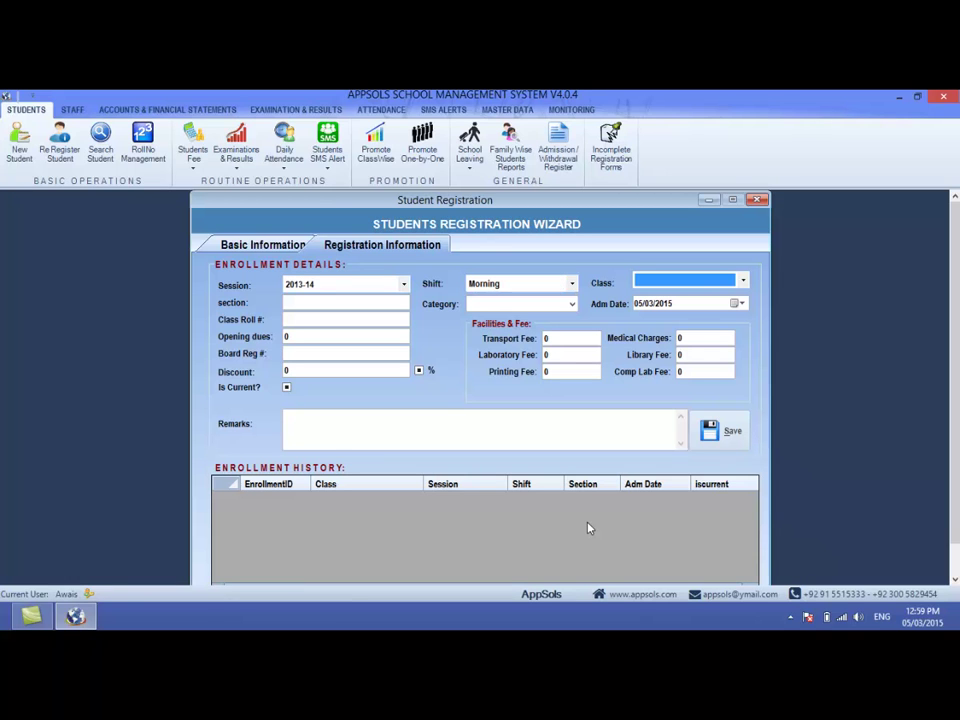
{"action": "key", "text": "Down"}
{"action": "left_click", "coordinate": [686, 280]}
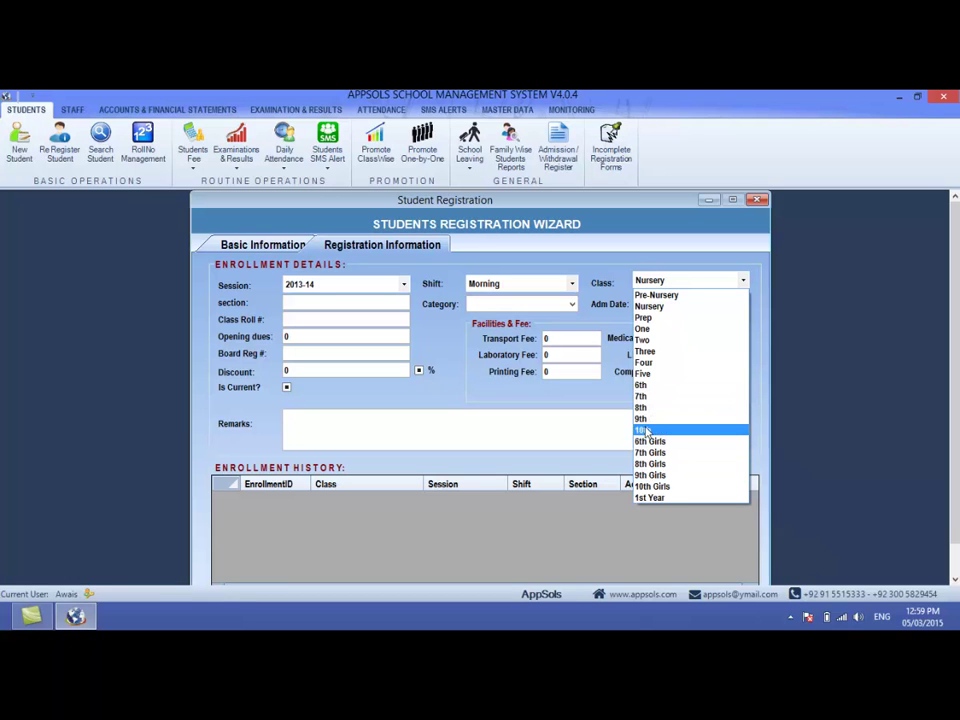
{"action": "left_click", "coordinate": [645, 420]}
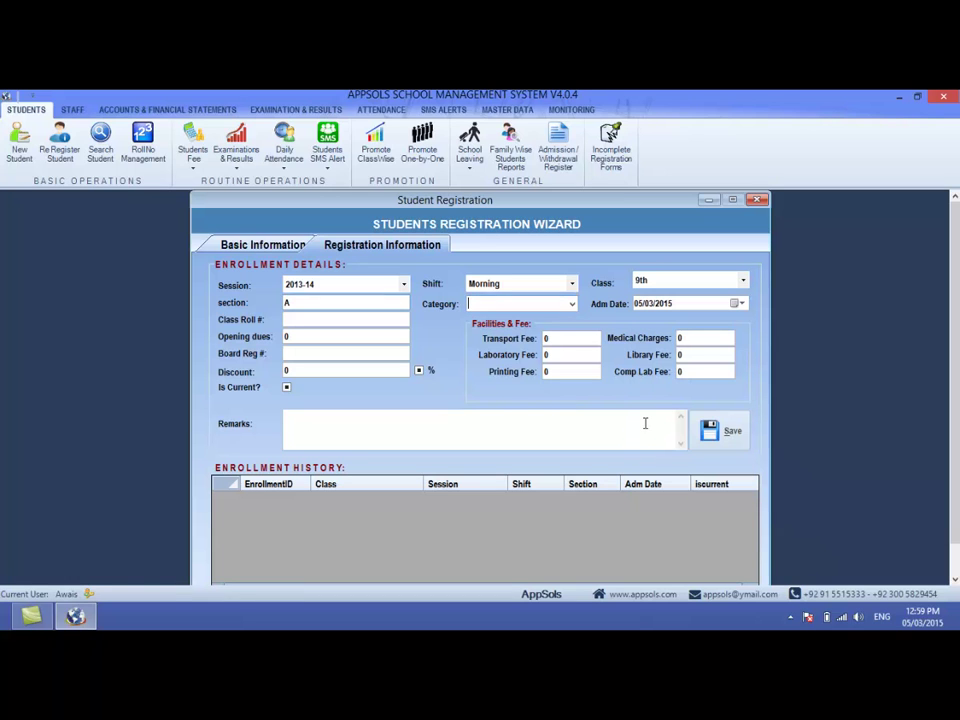
{"action": "key", "text": "Down"}
{"action": "key", "text": "Tab"}
{"action": "key", "text": "Tab"}
{"action": "key", "text": "Tab"}
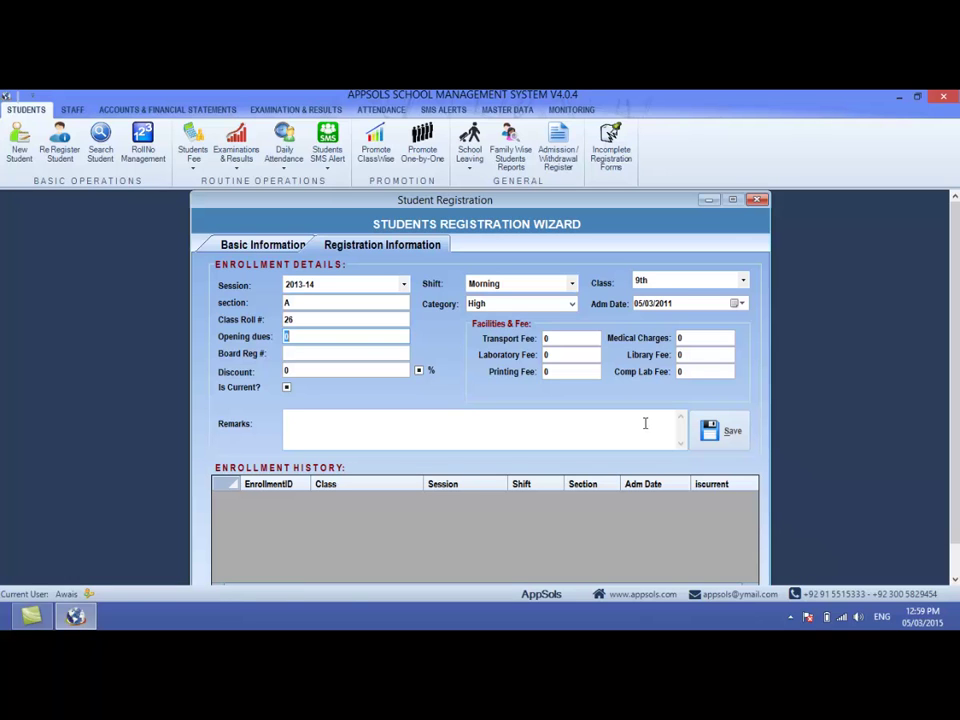
- Enter opening dues of 1500 and a 25% discount
{"action": "type", "text": "1500"}
{"action": "key", "text": "Tab"}
{"action": "key", "text": "Tab"}
{"action": "type", "text": "25"}
{"action": "key", "text": "Tab"}
{"action": "key", "text": "space"}
{"action": "key", "text": "Tab"}
- Add the remark 'dsfdsf', save the enrollment, and return to Basic Information
{"action": "left_click", "coordinate": [645, 423]}
{"action": "type", "text": "dsfdsf"}
{"action": "left_click", "coordinate": [722, 431]}
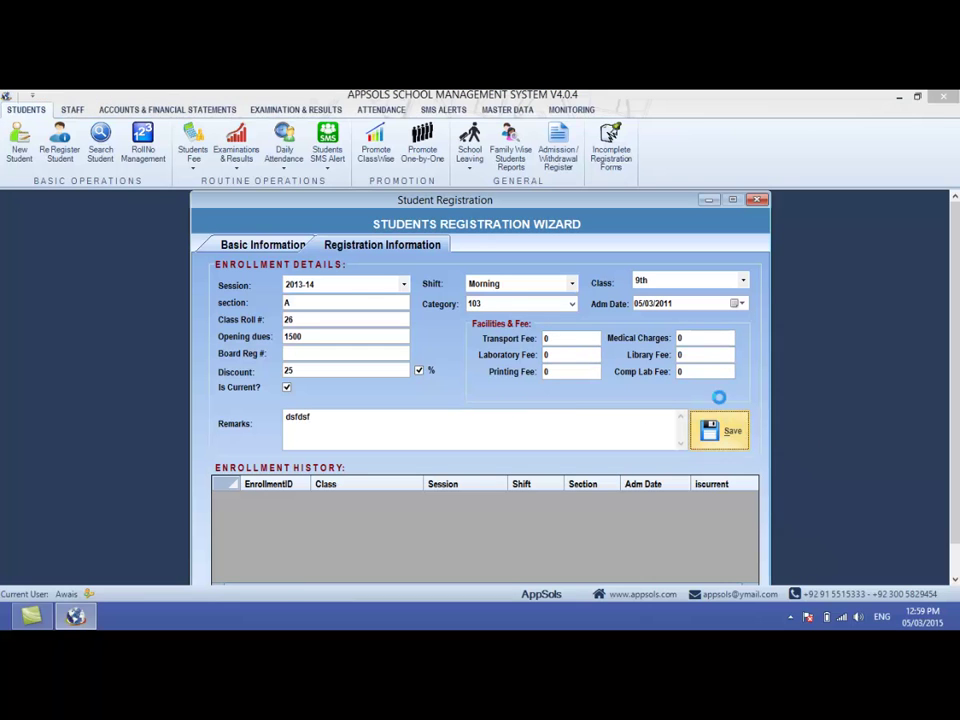
{"action": "left_click", "coordinate": [516, 405]}
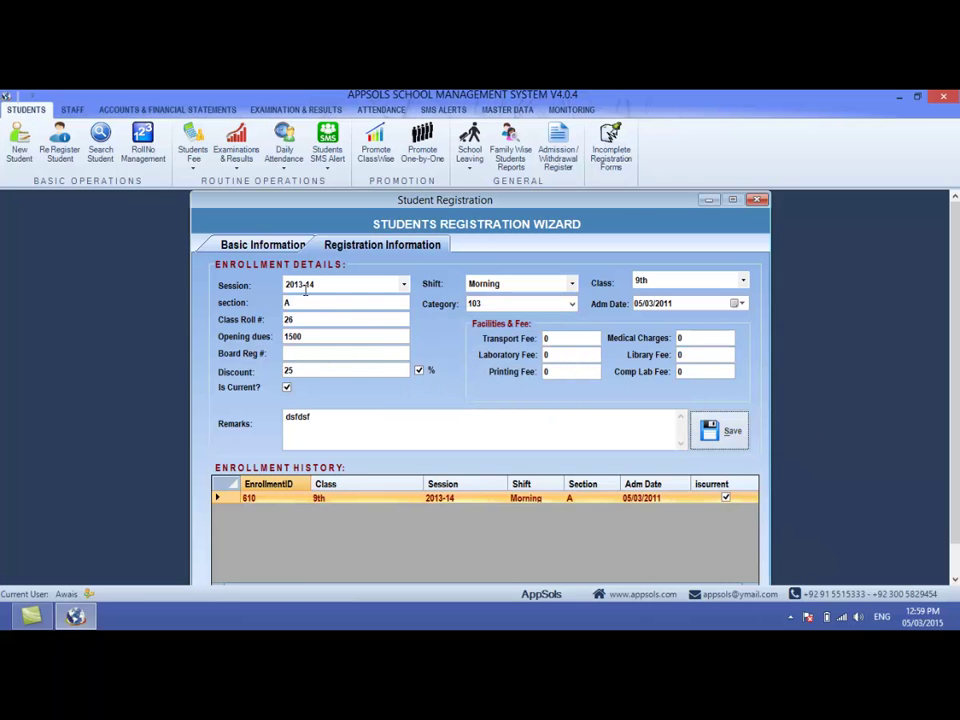
{"action": "left_click", "coordinate": [243, 247]}
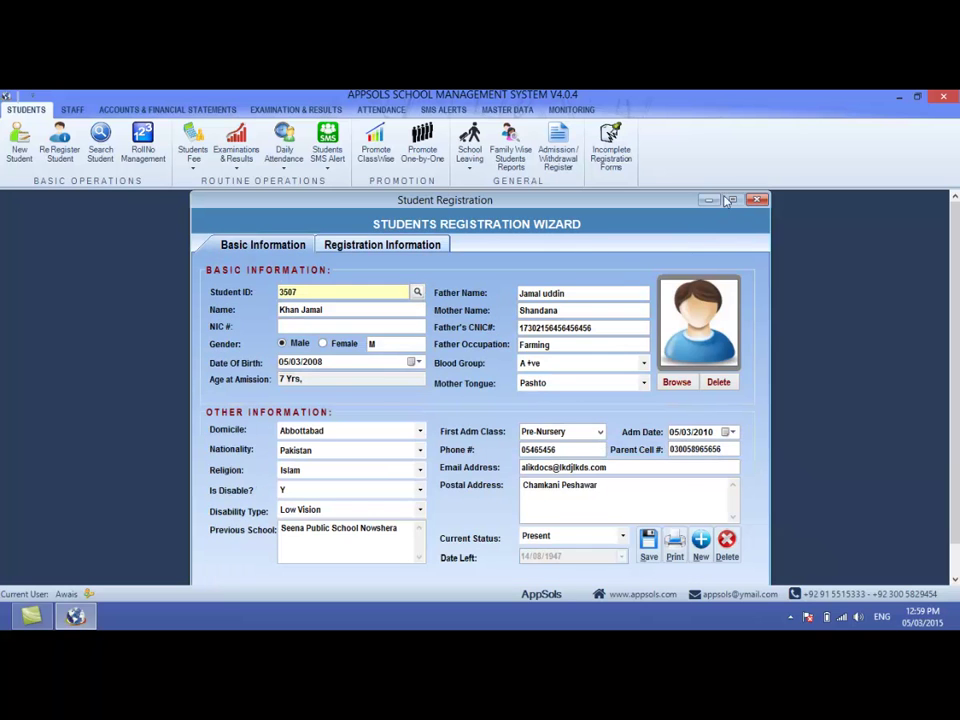
- Review the Registration and Basic Information tabs, then close the Student Registration window
{"action": "left_click", "coordinate": [398, 248]}
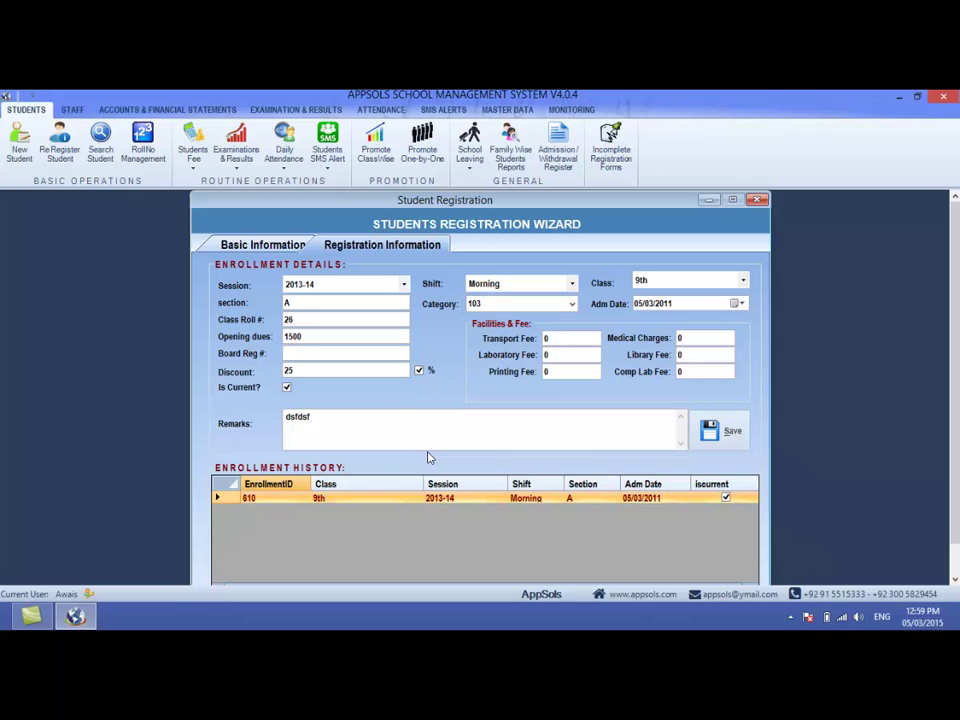
{"action": "left_click", "coordinate": [276, 245]}
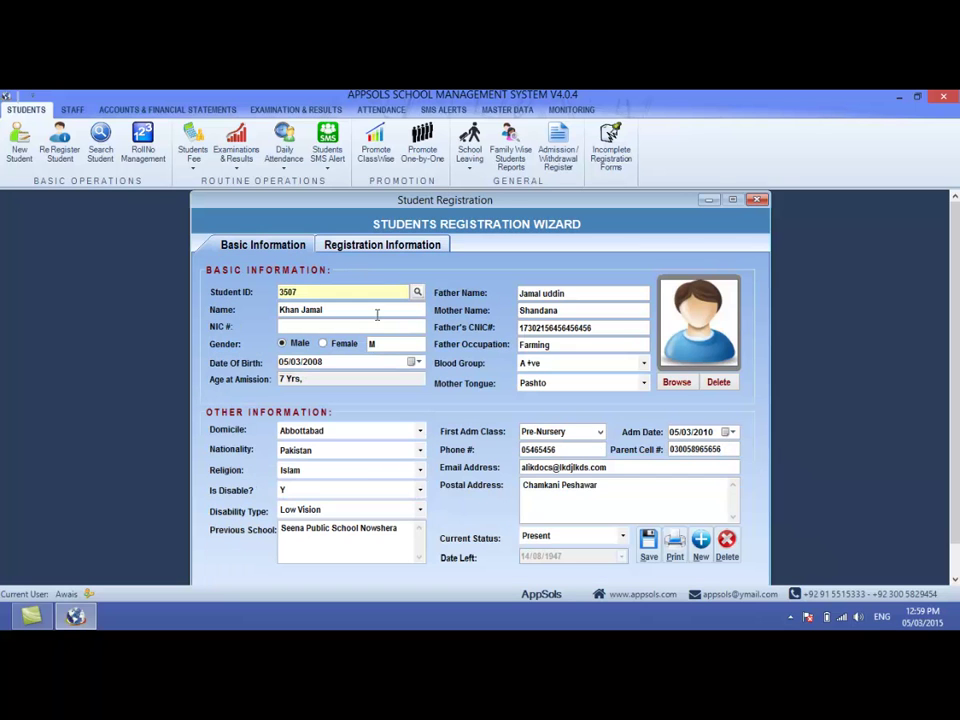
{"action": "left_click", "coordinate": [758, 199]}
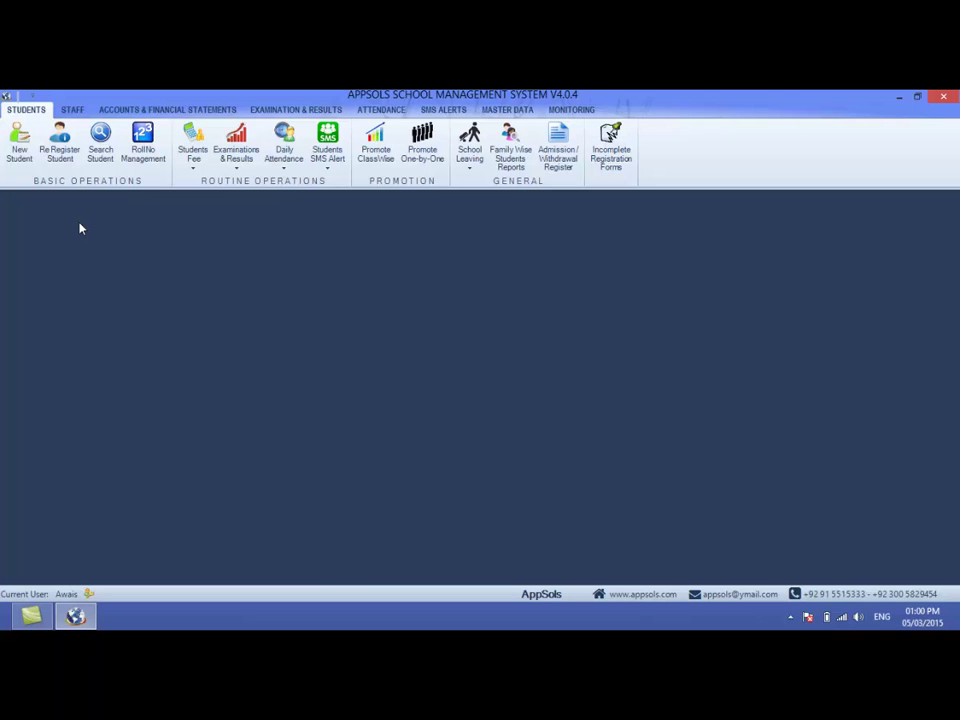
- In the Student Search Wizard, filter by a student ID to find one Nursery 2013-14 student
{"action": "left_click", "coordinate": [100, 151]}
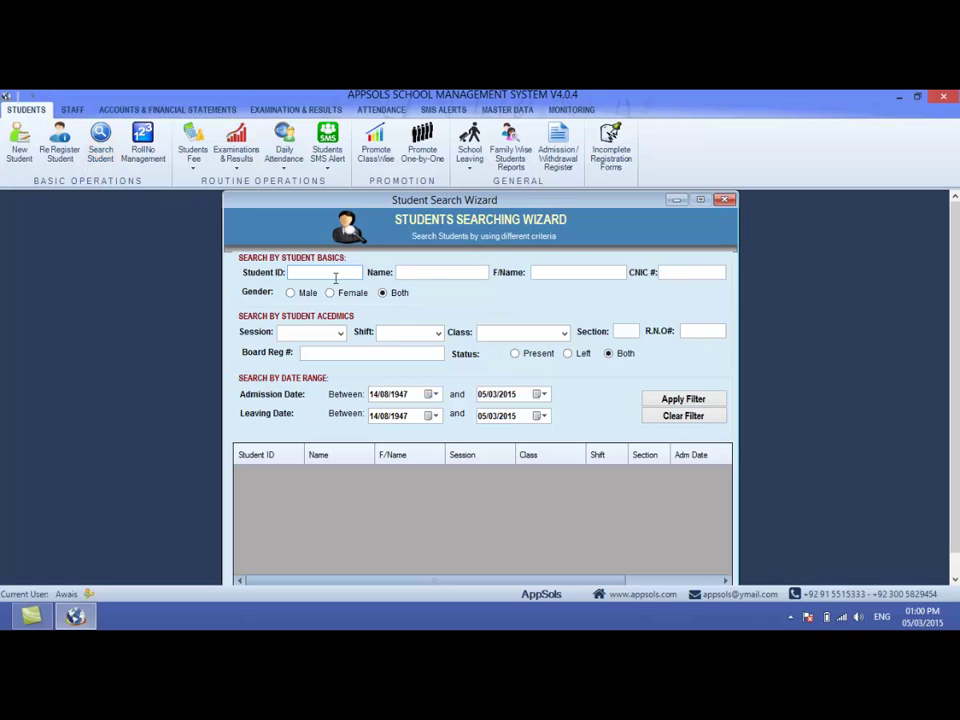
{"action": "left_click", "coordinate": [401, 276]}
{"action": "left_click", "coordinate": [343, 272]}
{"action": "type", "text": "1357"}
{"action": "left_click", "coordinate": [686, 399]}
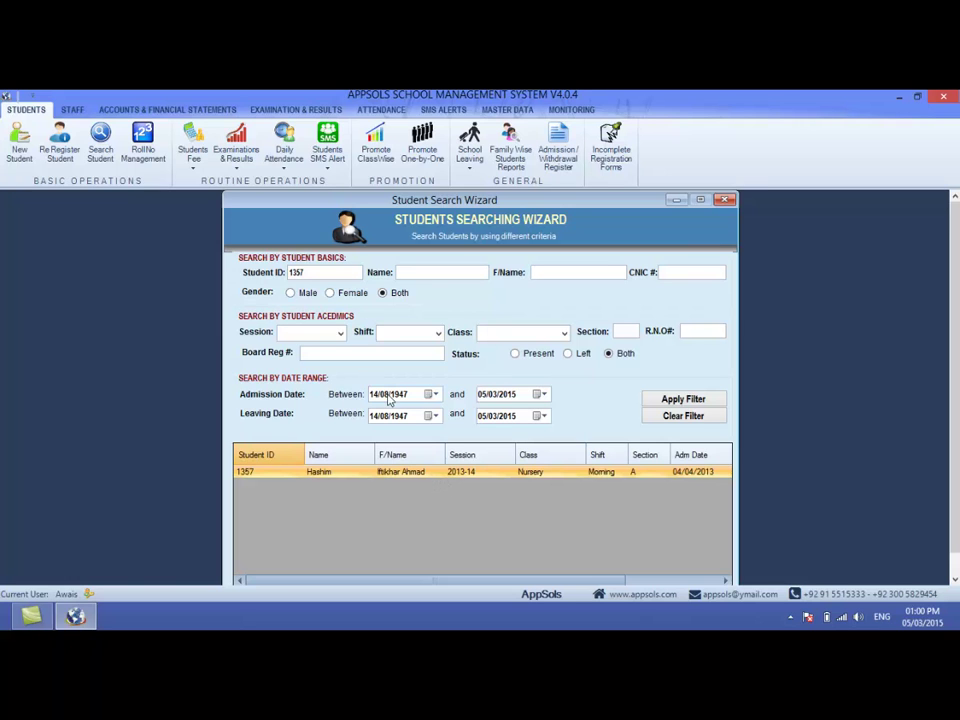
- Clear the Student ID criterion and move to the Name criterion
{"action": "double_click", "coordinate": [313, 272]}
{"action": "key", "text": "BackSpace"}
{"action": "left_click", "coordinate": [406, 273]}
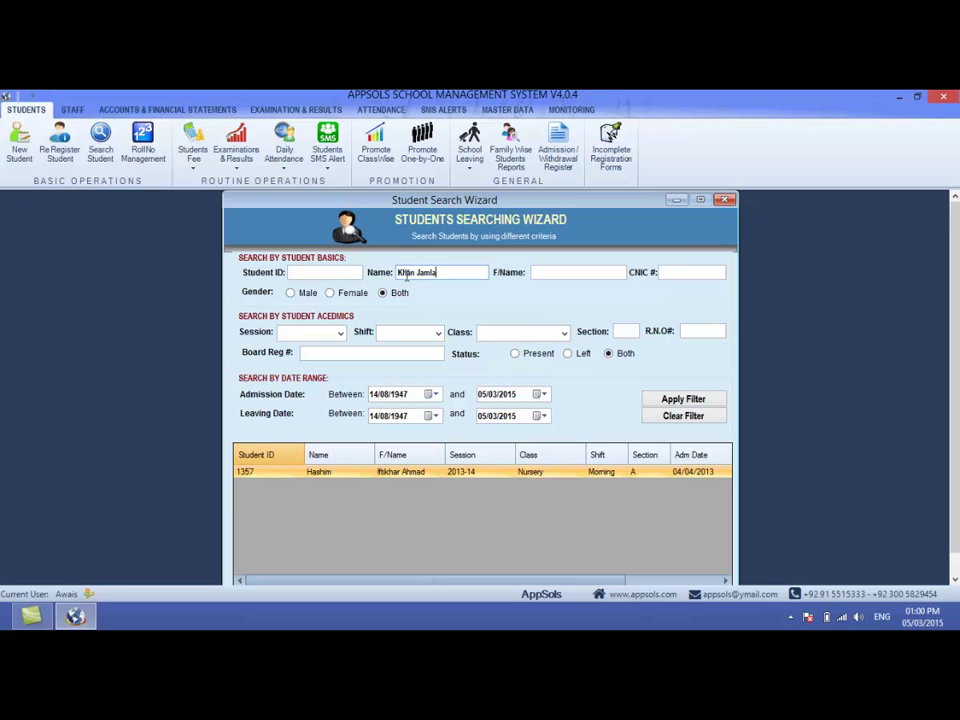
- Search by the student's full name, correcting the misspelled entry and searching again
{"action": "left_click", "coordinate": [720, 400]}
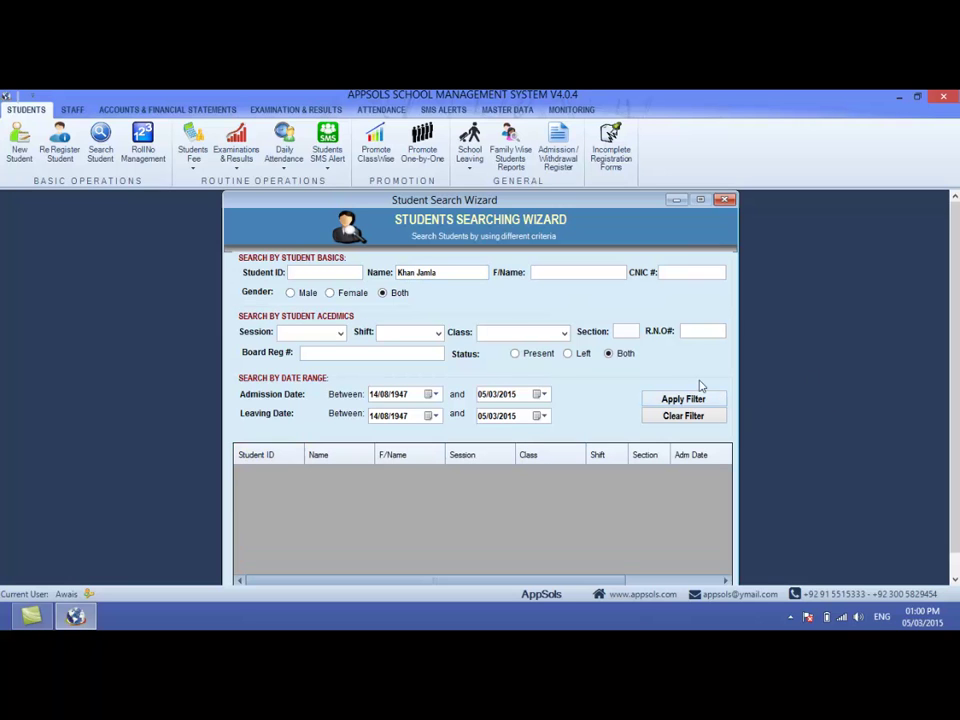
{"action": "left_click", "coordinate": [440, 272]}
{"action": "key", "text": "BackSpace"}
{"action": "key", "text": "BackSpace"}
{"action": "type", "text": "al"}
{"action": "left_click", "coordinate": [705, 401]}
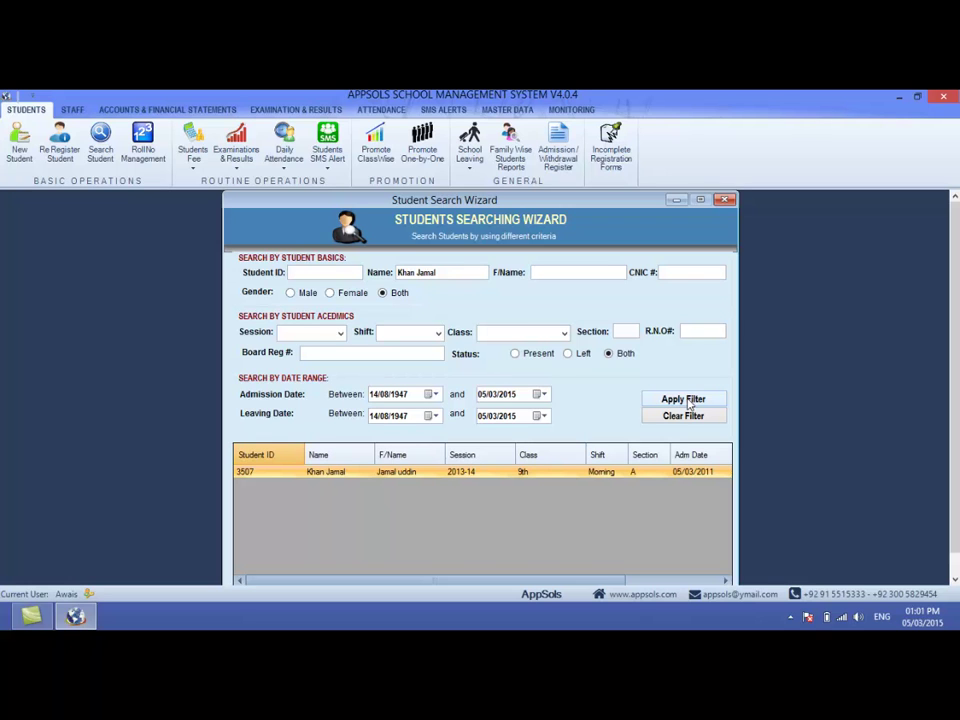
- Wrap a name part in % wildcards to list four matching students, browse them, then clear the criterion
{"action": "left_click_drag", "start_coordinate": [440, 272], "coordinate": [360, 268]}
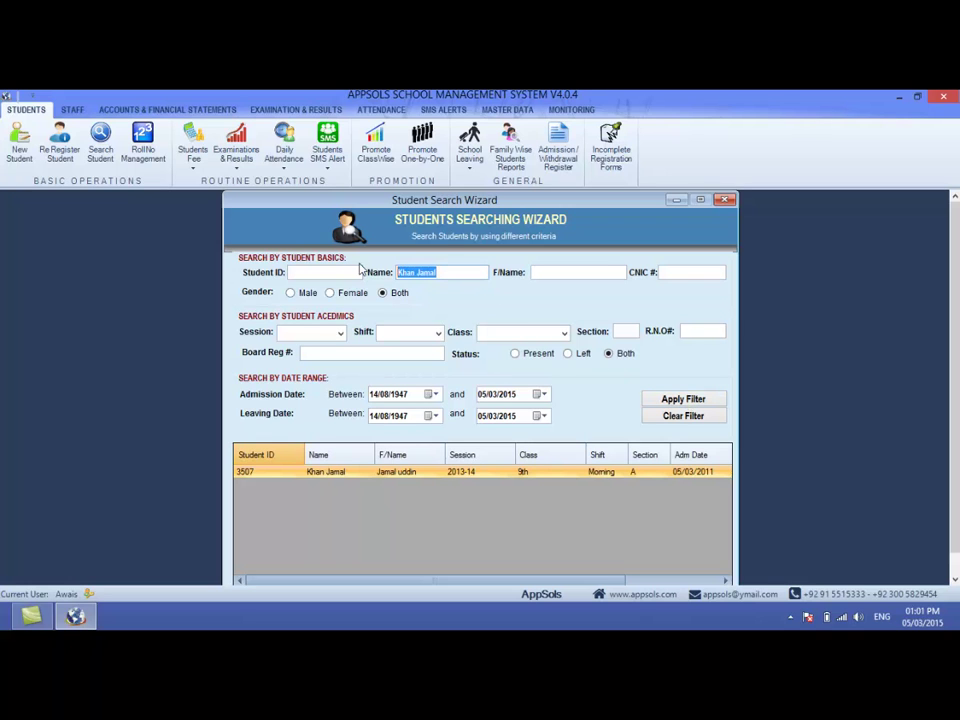
{"action": "type", "text": "Jamal"}
{"action": "left_click", "coordinate": [399, 273]}
{"action": "type", "text": "%"}
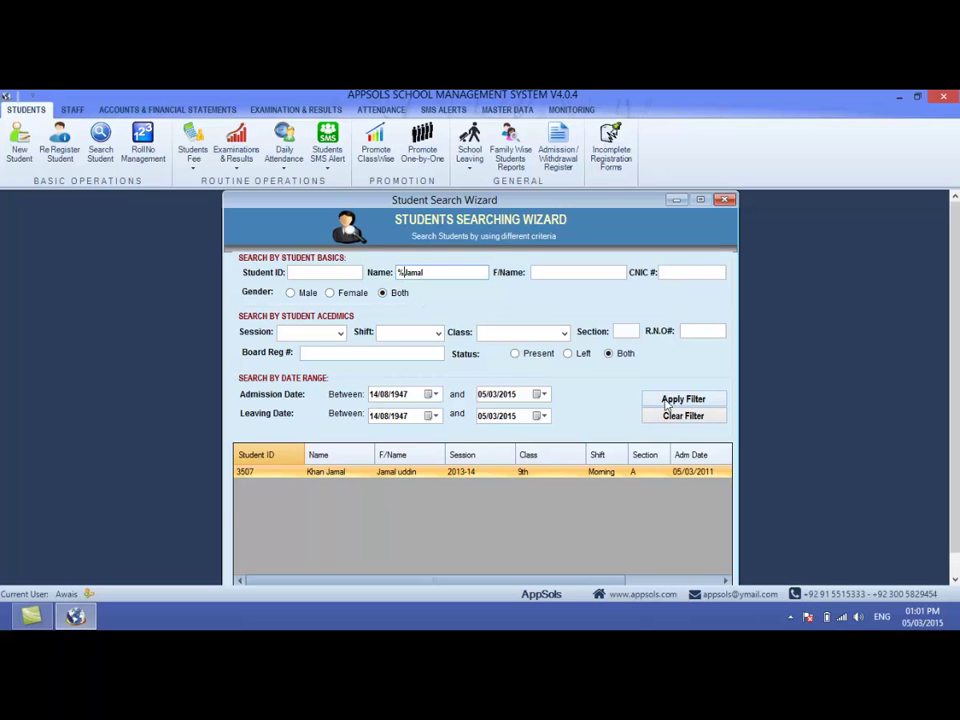
{"action": "left_click", "coordinate": [666, 401]}
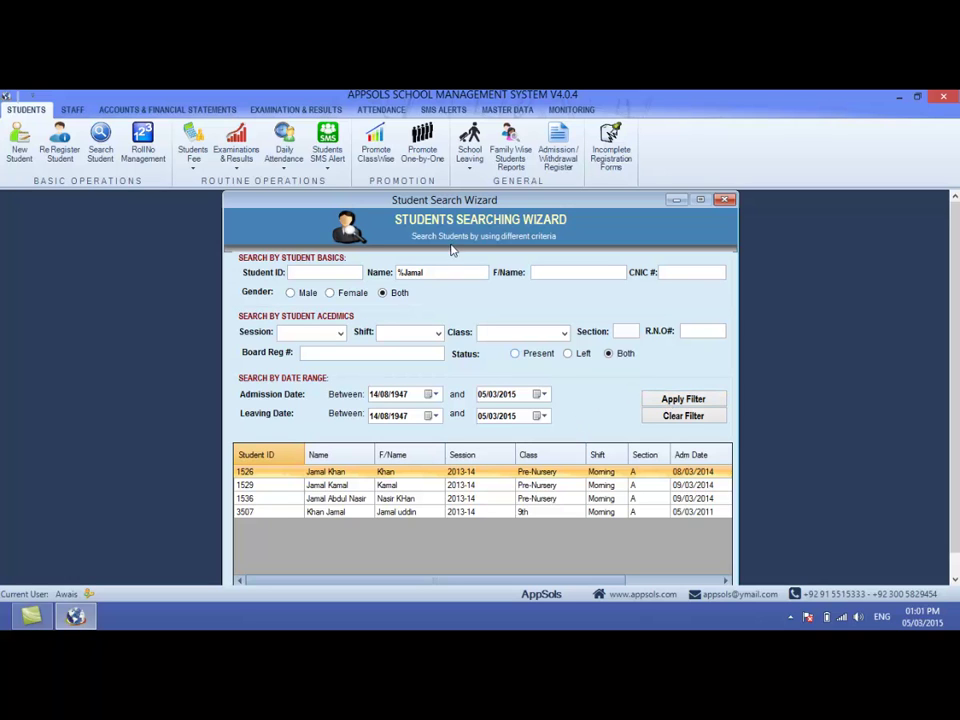
{"action": "type", "text": "%"}
{"action": "left_click", "coordinate": [333, 485]}
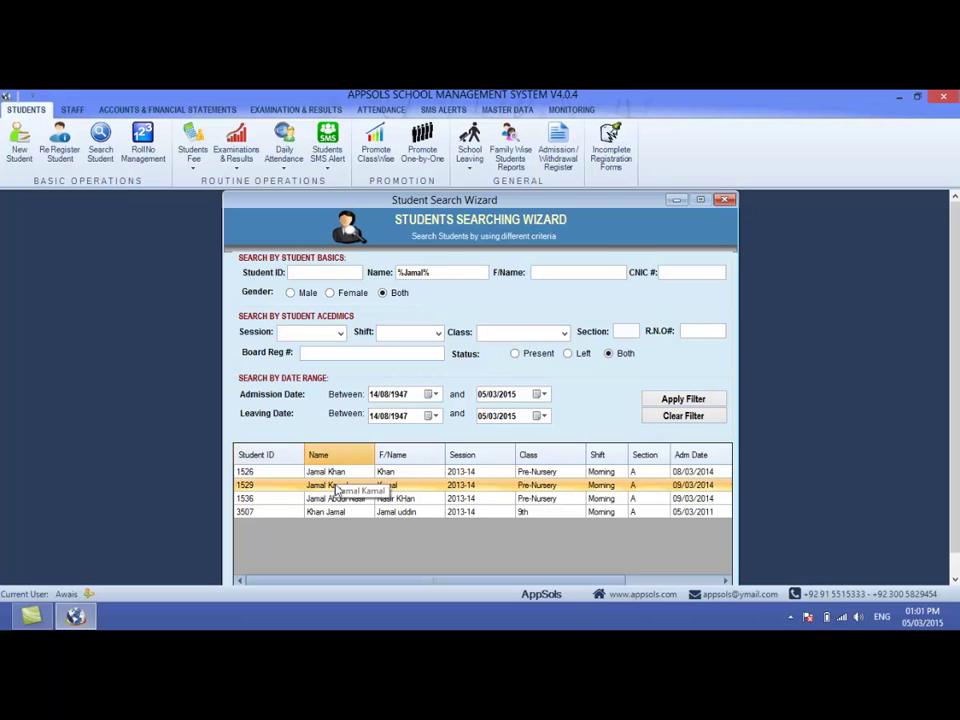
{"action": "left_click", "coordinate": [336, 498]}
{"action": "left_click", "coordinate": [325, 511]}
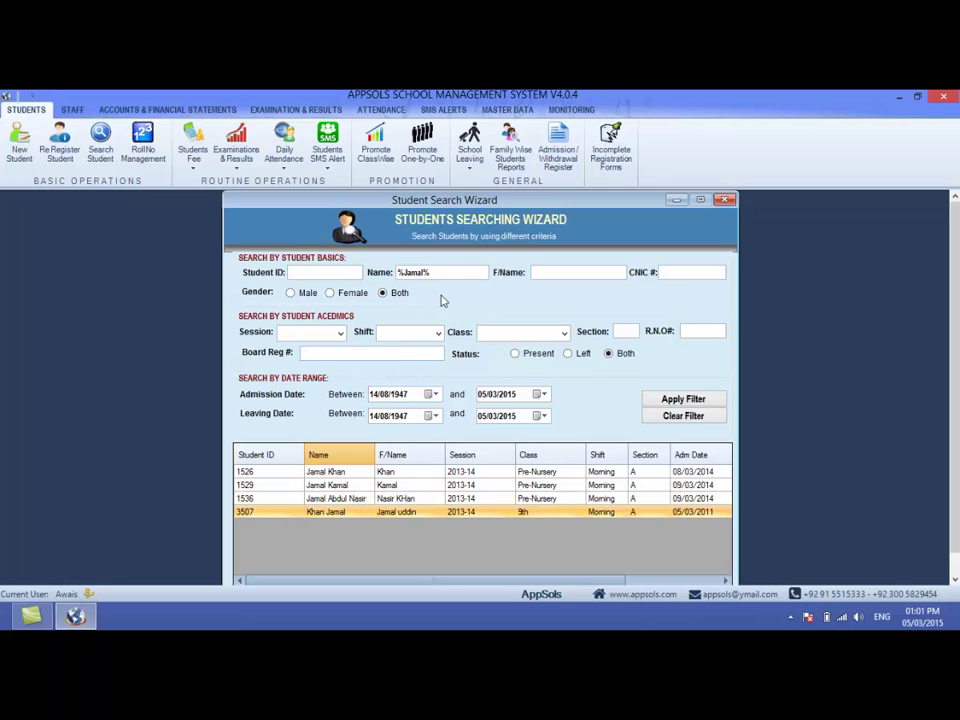
{"action": "left_click_drag", "start_coordinate": [437, 273], "coordinate": [348, 279]}
{"action": "key", "text": "BackSpace"}
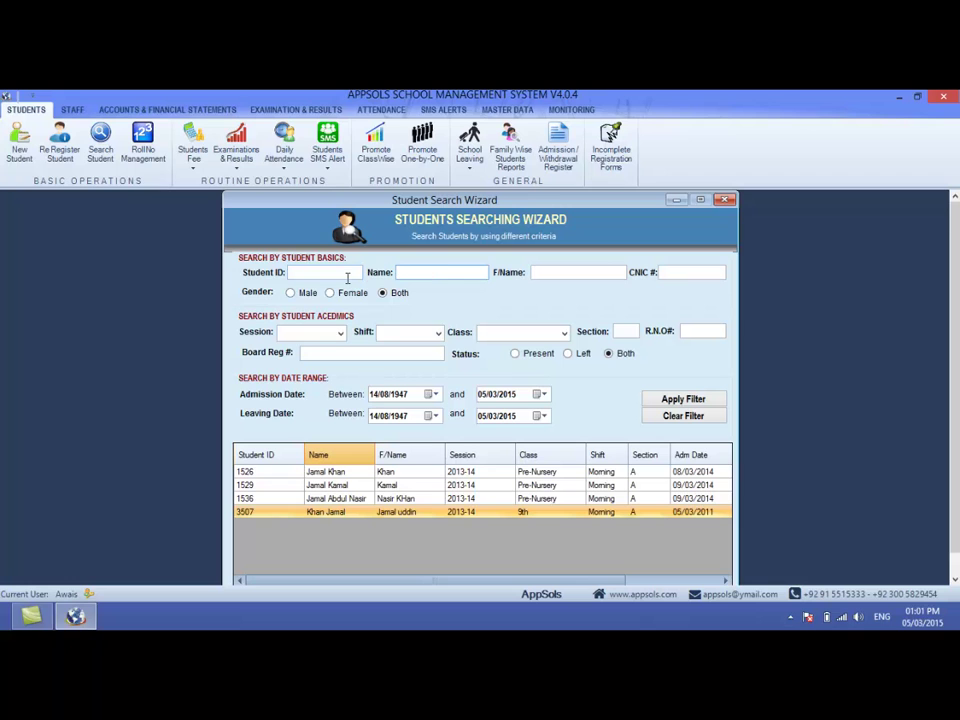
{"action": "type", "text": "J%"}
{"action": "left_click", "coordinate": [668, 400]}
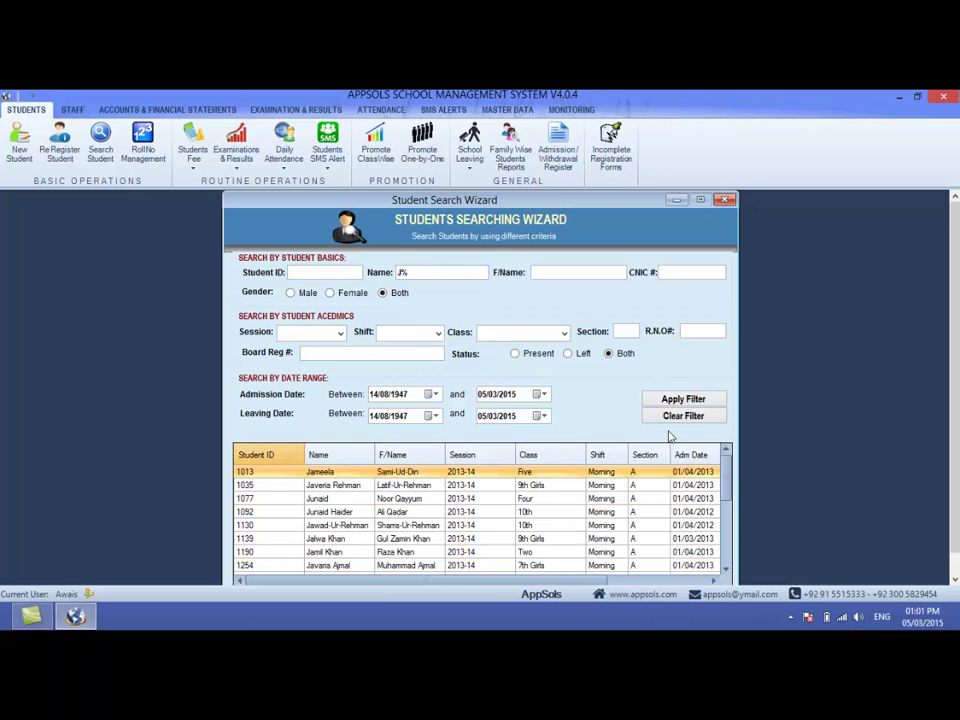
{"action": "scroll", "coordinate": [731, 519], "scroll_direction": "down", "scroll_amount": 5}
{"action": "scroll", "coordinate": [731, 519], "scroll_direction": "down", "scroll_amount": 1}
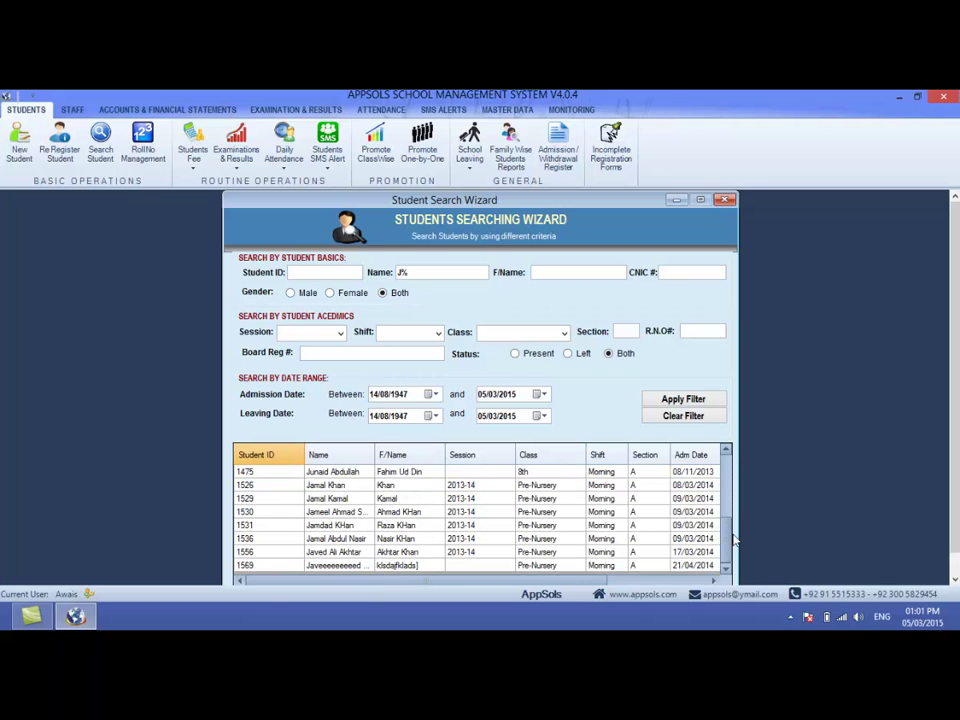
{"action": "scroll", "coordinate": [727, 516], "scroll_direction": "up", "scroll_amount": 1}
{"action": "scroll", "coordinate": [727, 516], "scroll_direction": "up", "scroll_amount": 5}
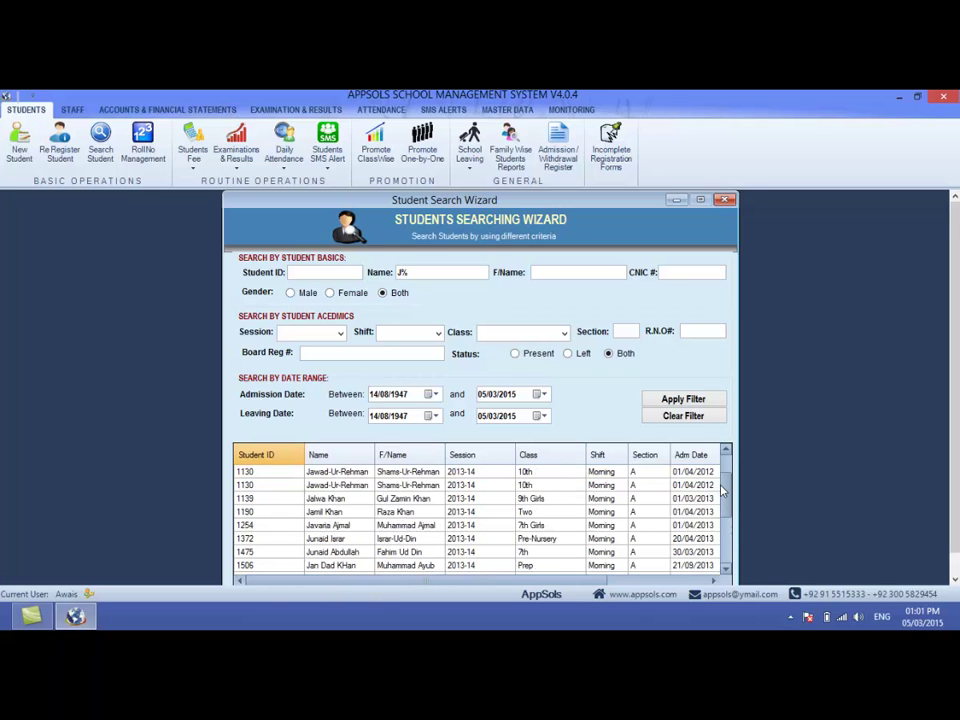
{"action": "left_click", "coordinate": [417, 270]}
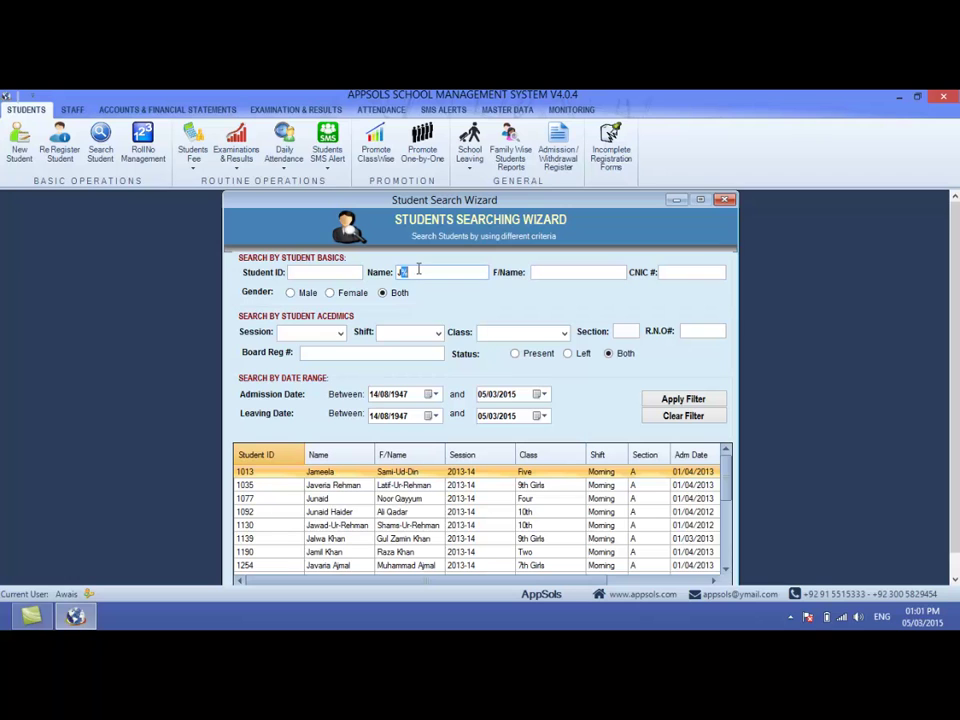
{"action": "left_click", "coordinate": [562, 269]}
{"action": "left_click", "coordinate": [679, 274]}
- Filter the student list by Male, then Female, then Both genders
{"action": "left_click", "coordinate": [291, 294]}
{"action": "left_click", "coordinate": [658, 400]}
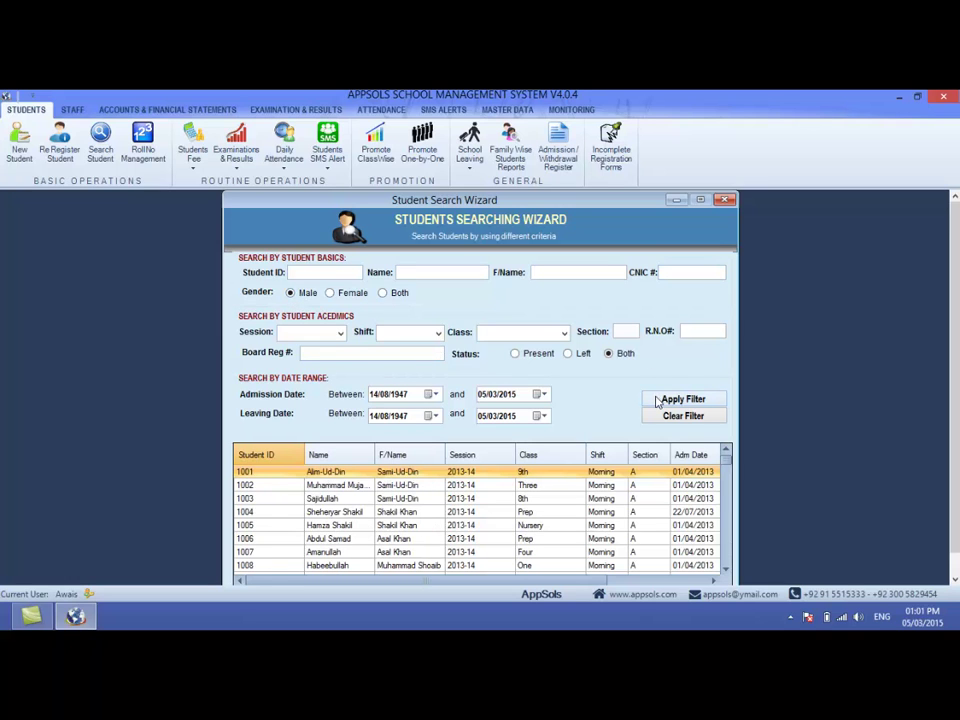
{"action": "left_click", "coordinate": [329, 293]}
{"action": "left_click", "coordinate": [655, 399]}
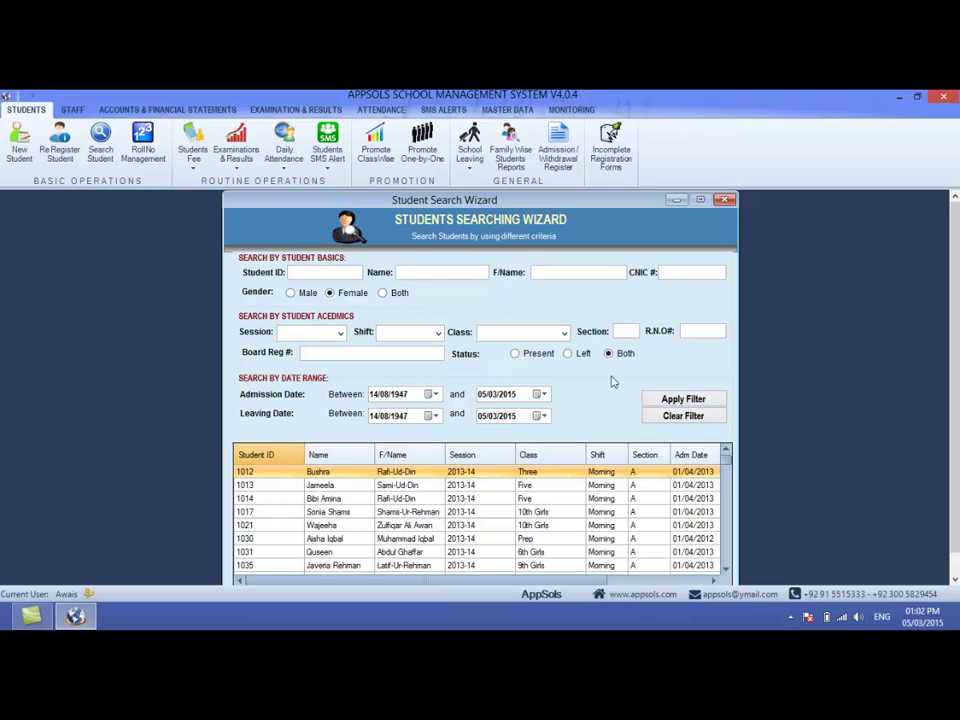
{"action": "left_click", "coordinate": [382, 293]}
{"action": "left_click", "coordinate": [669, 399]}
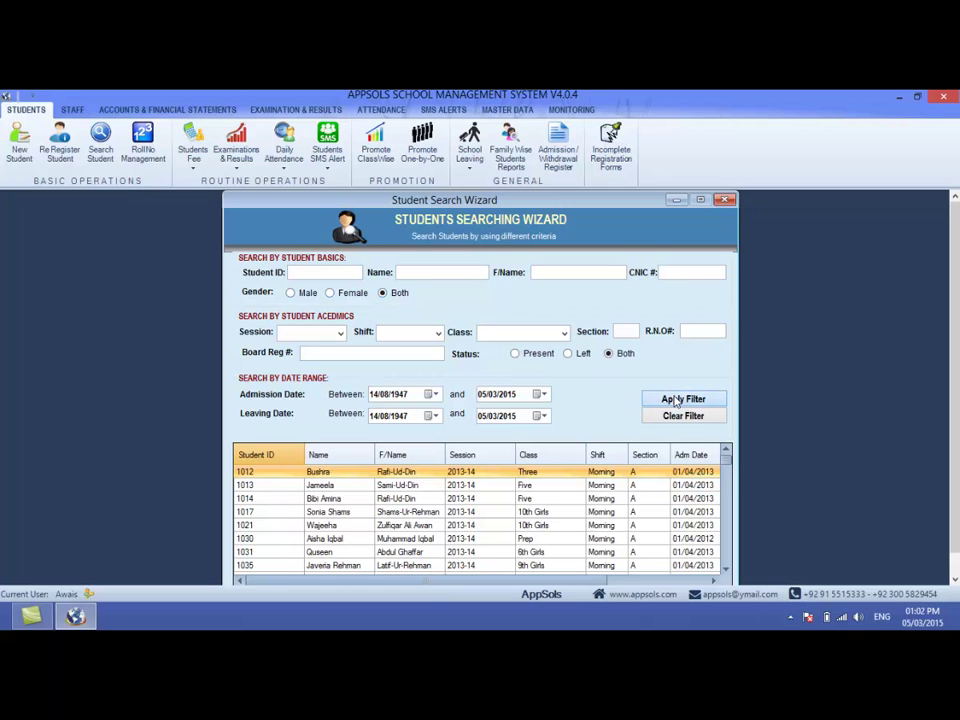
- List male students from session 2013-14, Morning shift, Pre-Nursery class
{"action": "left_click", "coordinate": [290, 293]}
{"action": "left_click", "coordinate": [325, 332]}
{"action": "left_click", "coordinate": [311, 349]}
{"action": "left_click", "coordinate": [437, 332]}
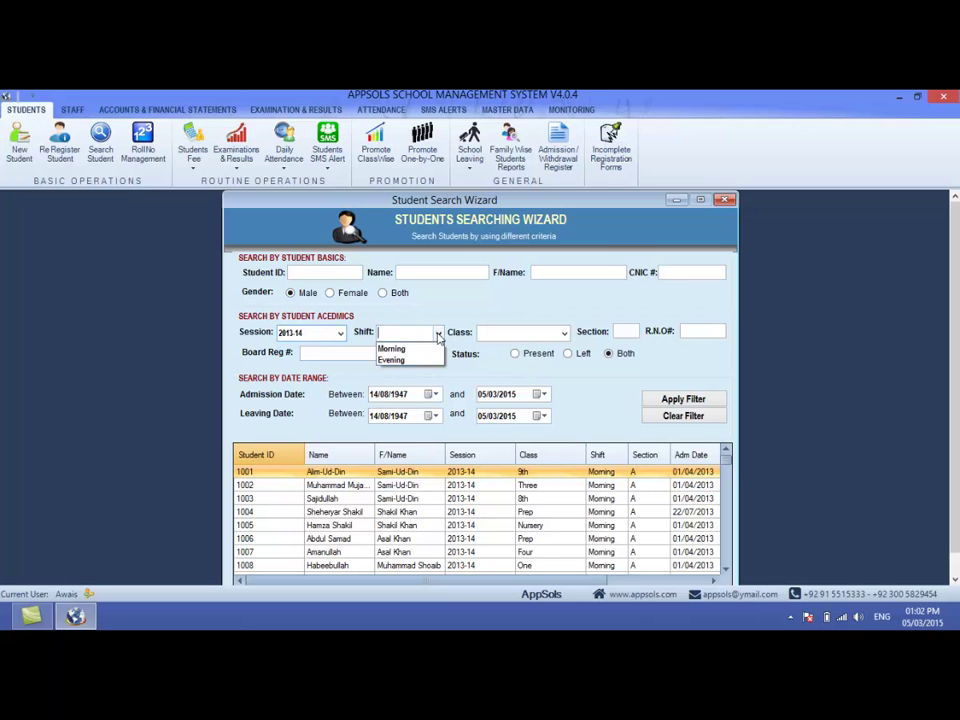
{"action": "left_click", "coordinate": [420, 350]}
{"action": "left_click", "coordinate": [563, 333]}
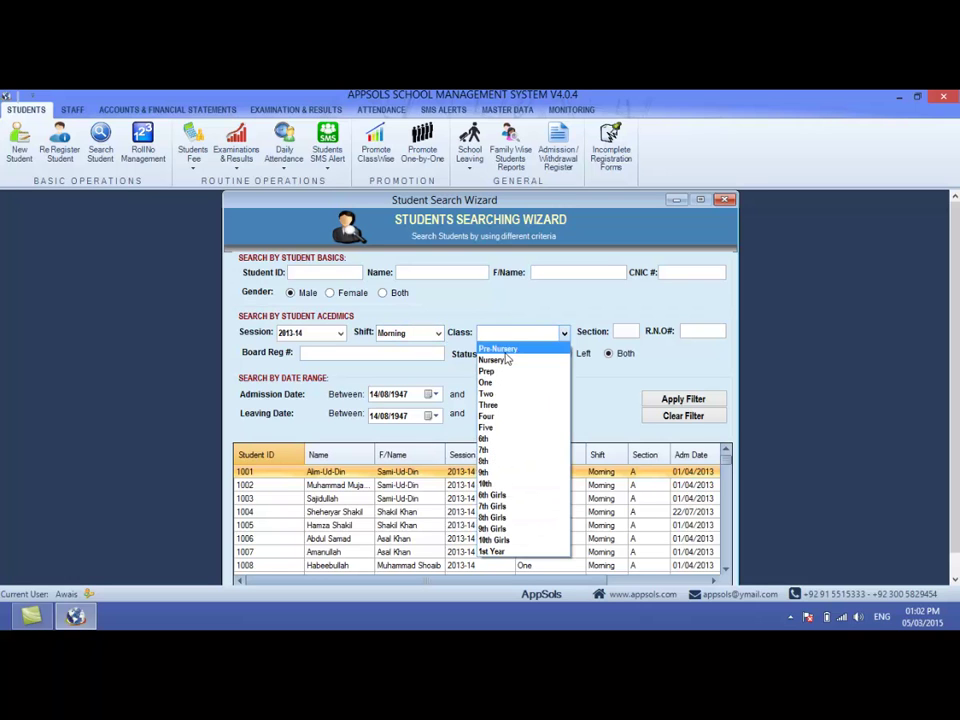
{"action": "left_click", "coordinate": [500, 345]}
{"action": "left_click", "coordinate": [685, 399]}
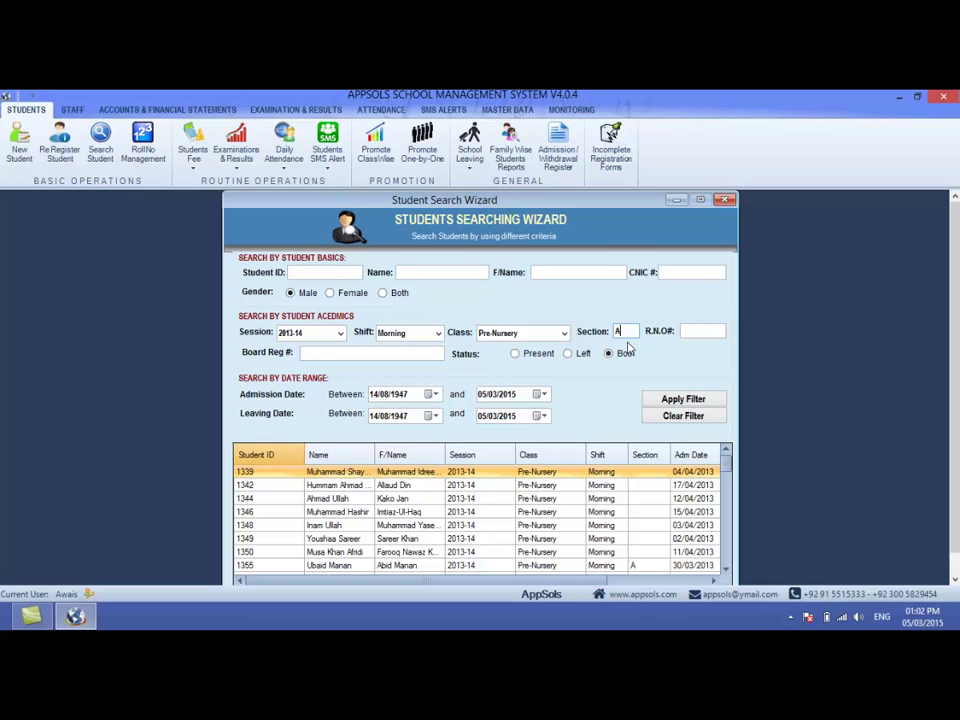
- Narrow the search to section B, which finds no students, then clear all filters
{"action": "left_click", "coordinate": [678, 400]}
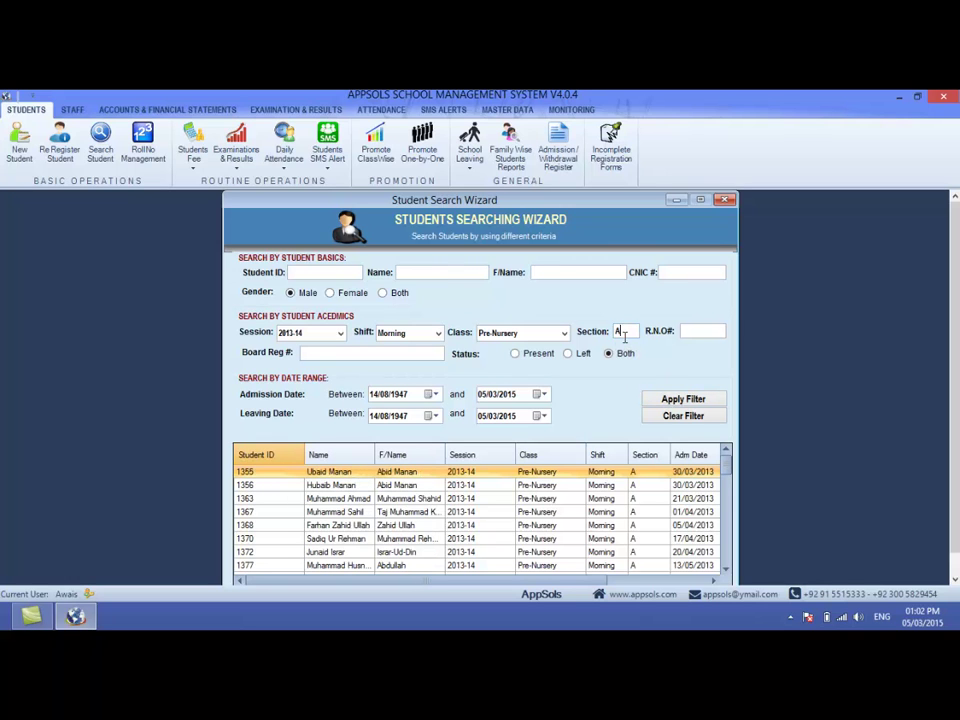
{"action": "type", "text": "B"}
{"action": "type", "text": "A"}
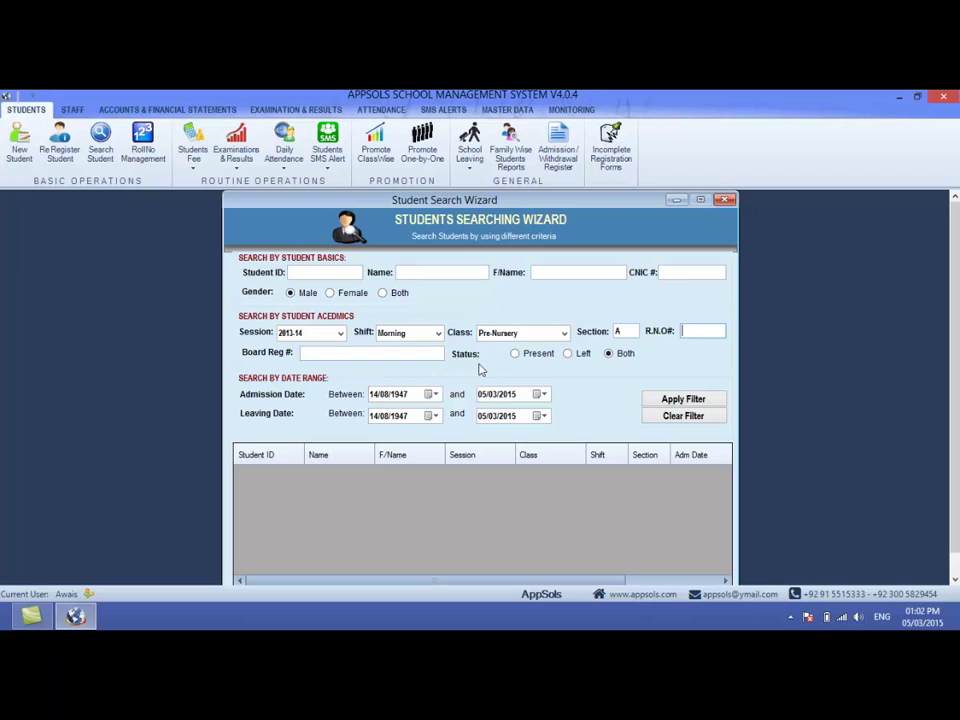
{"action": "left_click", "coordinate": [421, 354]}
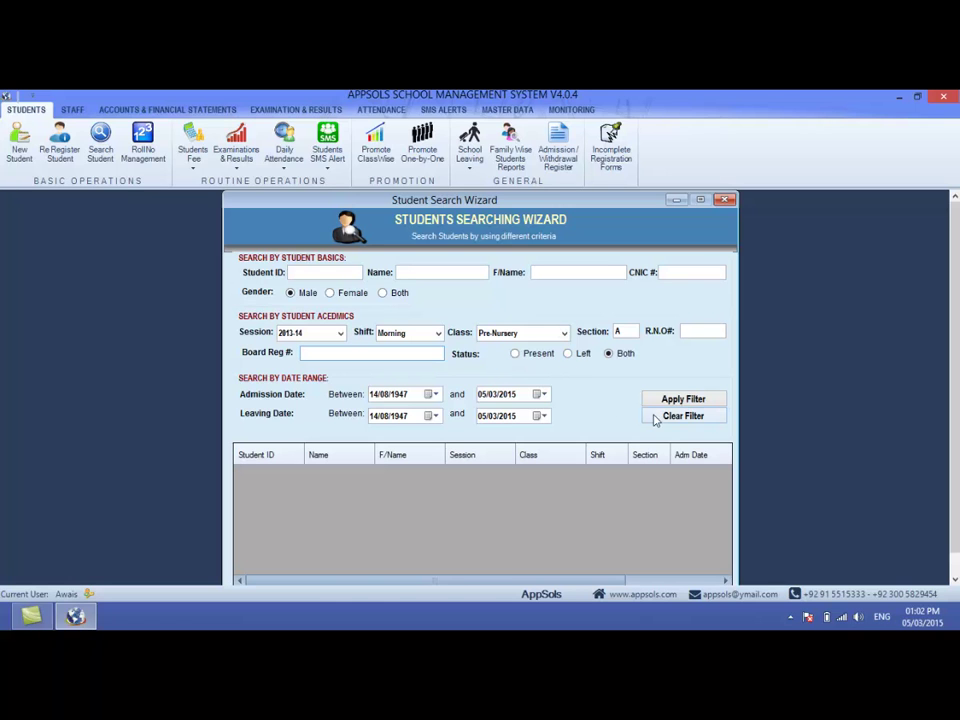
{"action": "left_click", "coordinate": [683, 415]}
- List only students with Left status from session 2013-14
{"action": "left_click", "coordinate": [570, 355]}
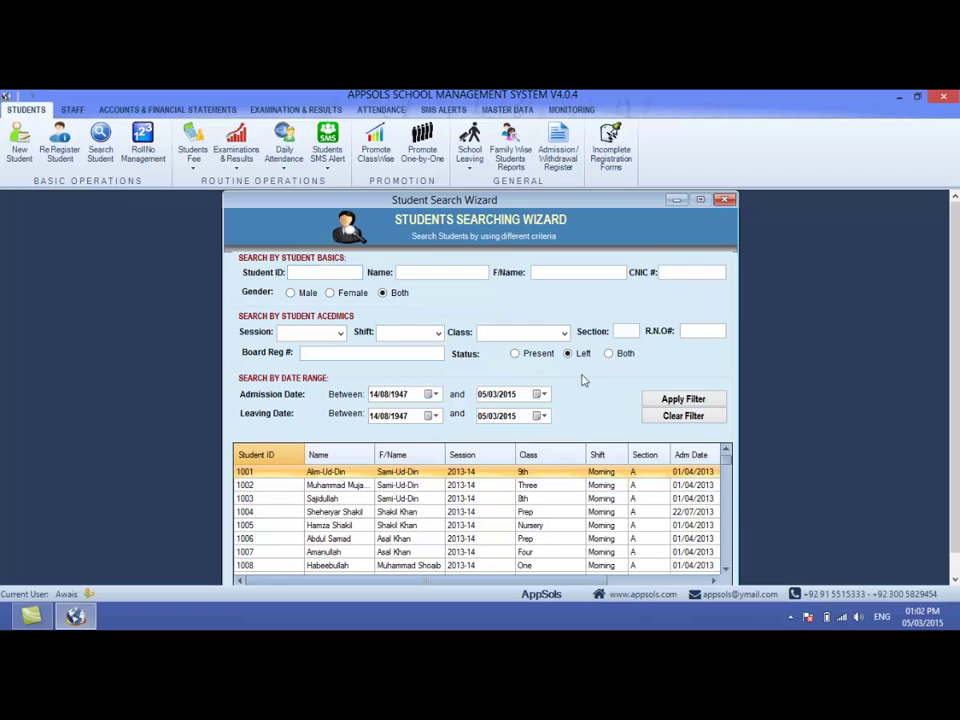
{"action": "left_click", "coordinate": [657, 400]}
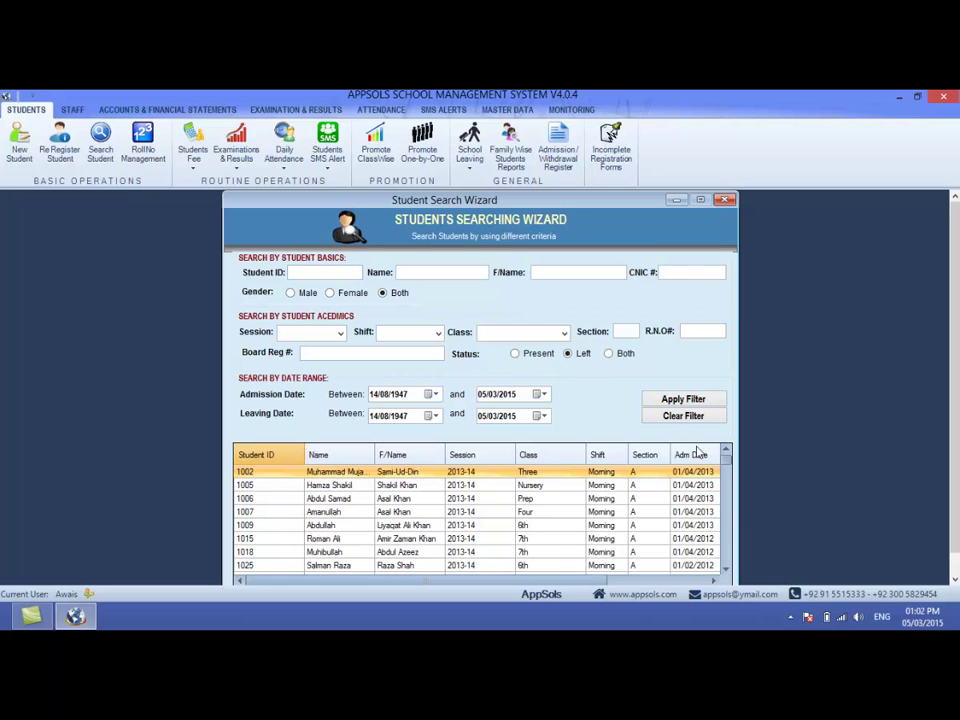
{"action": "mouse_move", "coordinate": [727, 462]}
{"action": "left_mouse_down"}
{"action": "mouse_move", "coordinate": [729, 529]}
{"action": "mouse_move", "coordinate": [723, 451]}
{"action": "left_mouse_up"}
{"action": "left_click", "coordinate": [329, 331]}
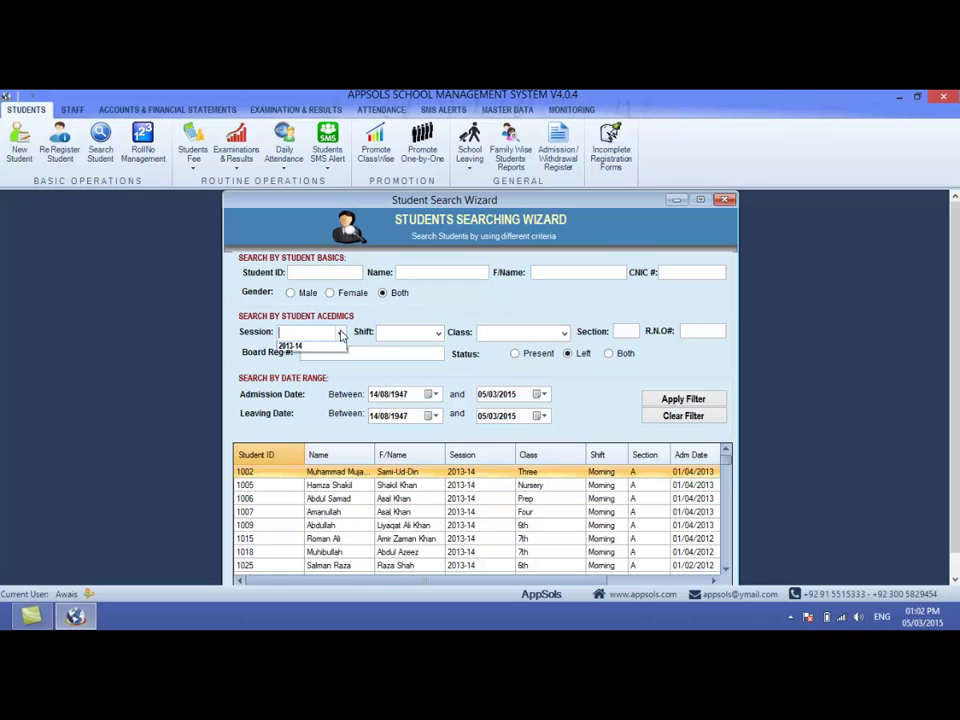
{"action": "left_click", "coordinate": [292, 346]}
{"action": "left_click", "coordinate": [693, 400]}
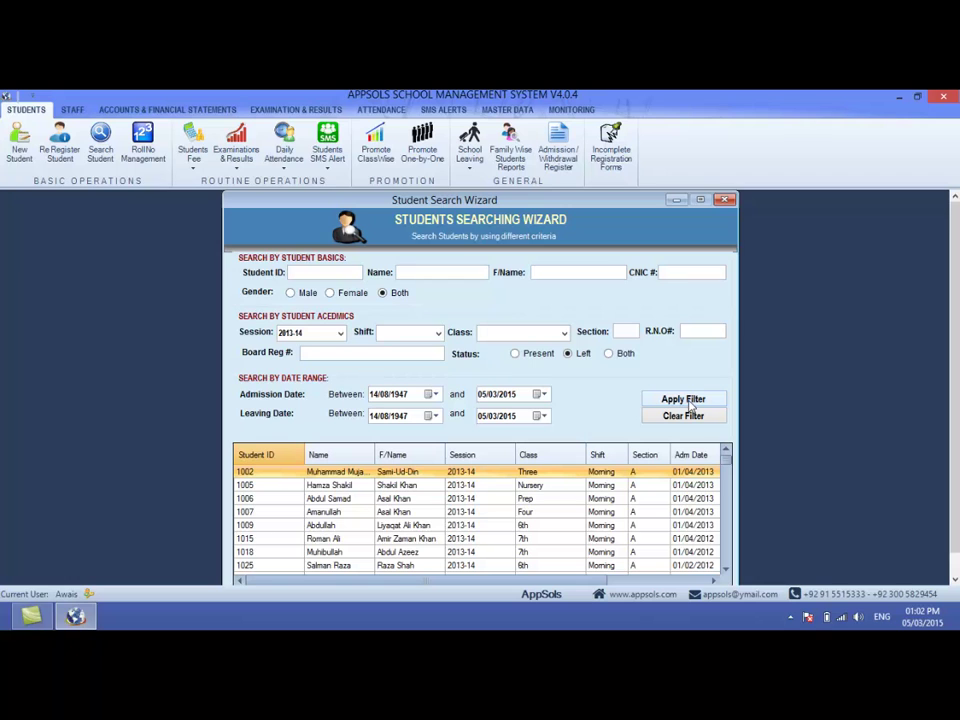
- Check the admission and leaving date ranges, then start entering a student name
{"action": "left_click", "coordinate": [374, 394]}
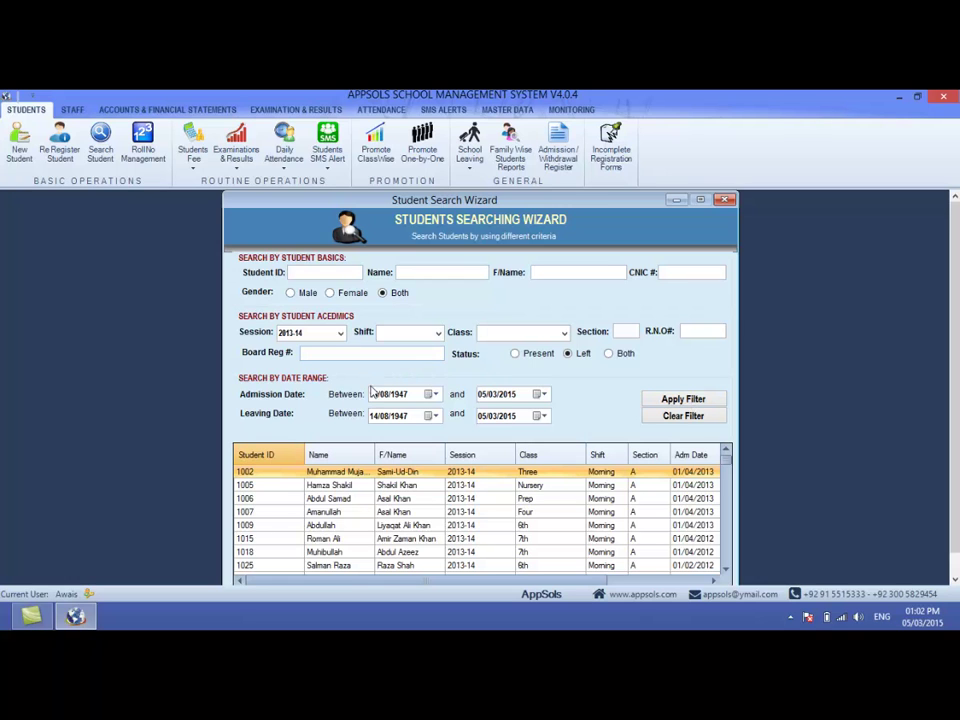
{"action": "left_click", "coordinate": [507, 396]}
{"action": "left_click", "coordinate": [398, 415]}
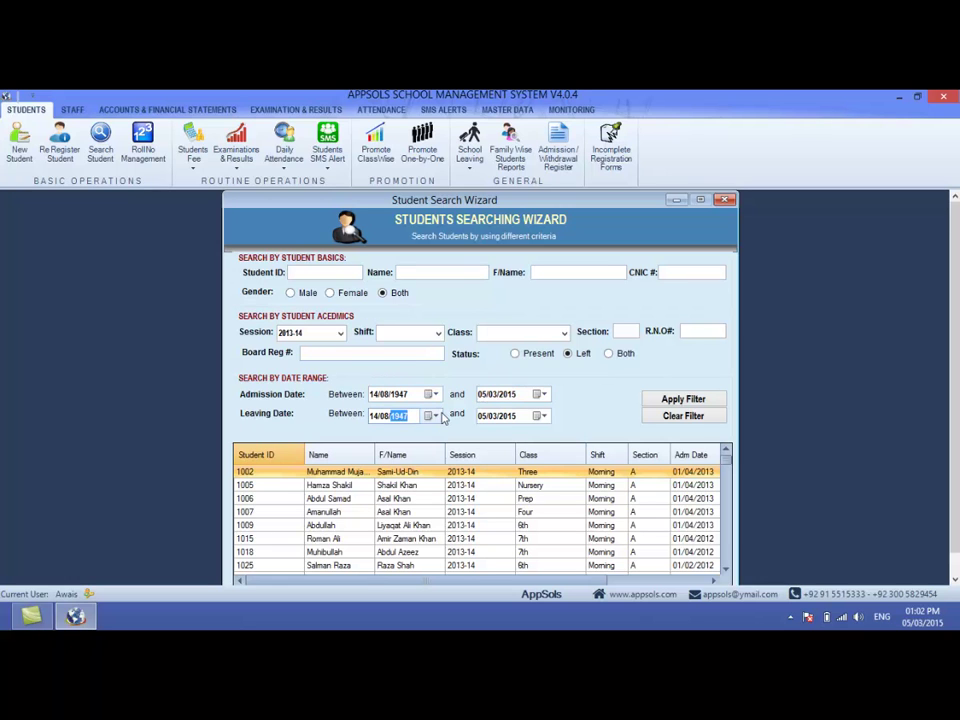
{"action": "left_click", "coordinate": [506, 417]}
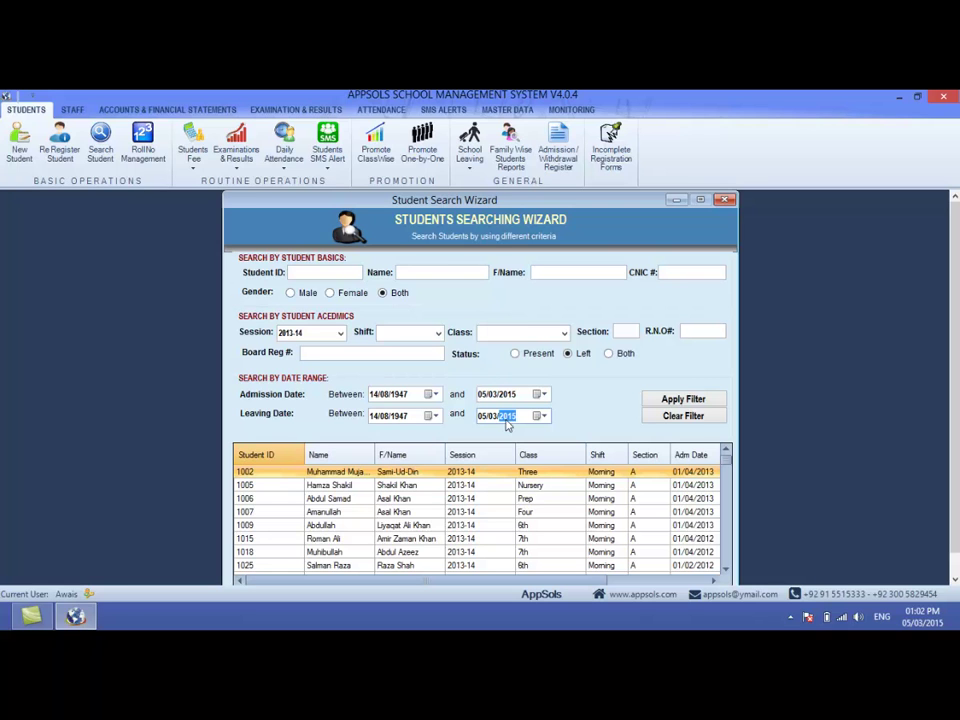
{"action": "left_click", "coordinate": [422, 273]}
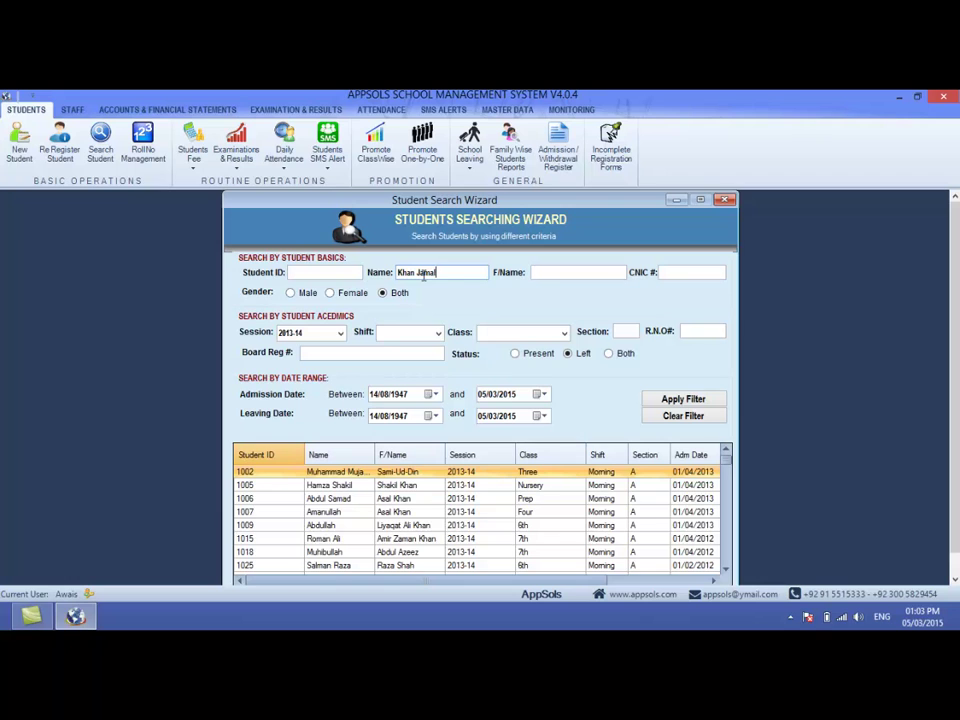
- Clear the filters and search for names starting with the entered name using a trailing % wildcard
{"action": "left_click", "coordinate": [690, 399]}
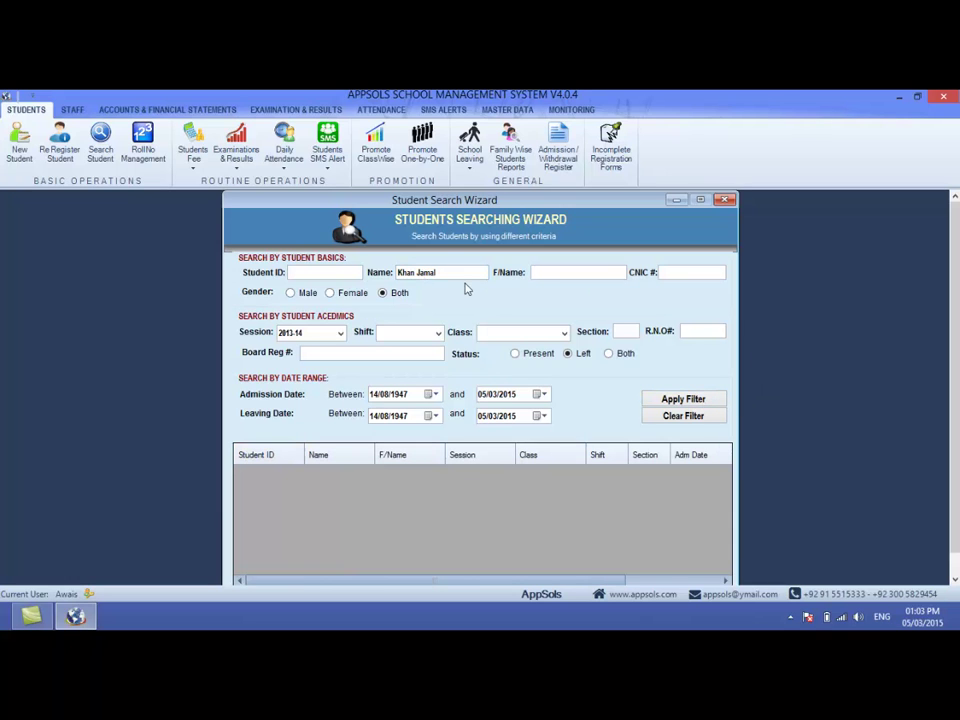
{"action": "left_click_drag", "start_coordinate": [450, 273], "coordinate": [372, 273]}
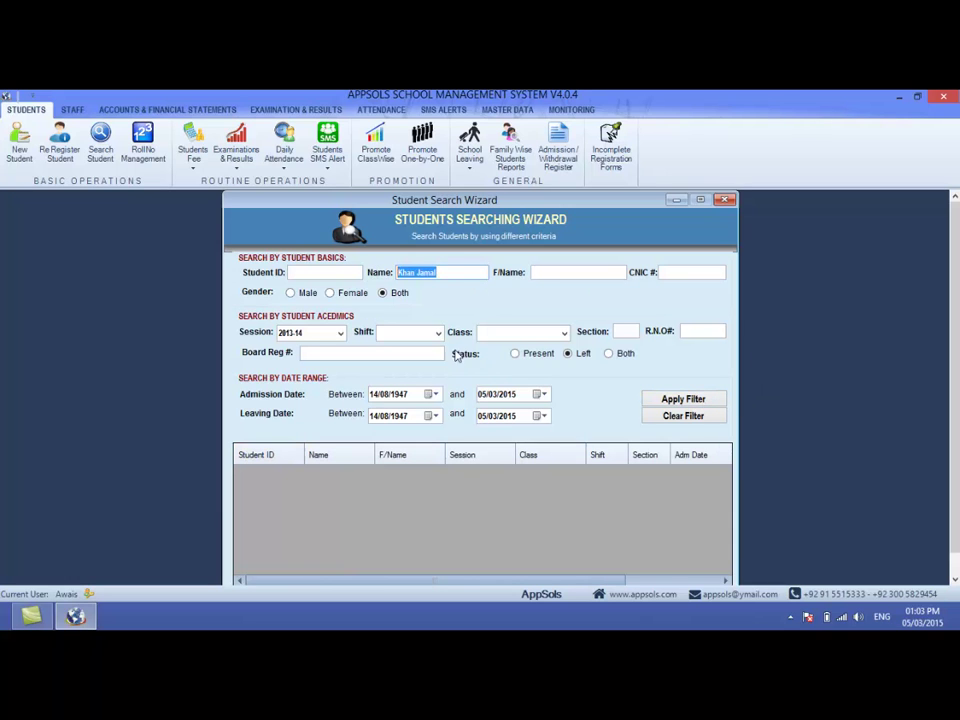
{"action": "type", "text": "%"}
{"action": "left_click", "coordinate": [658, 403]}
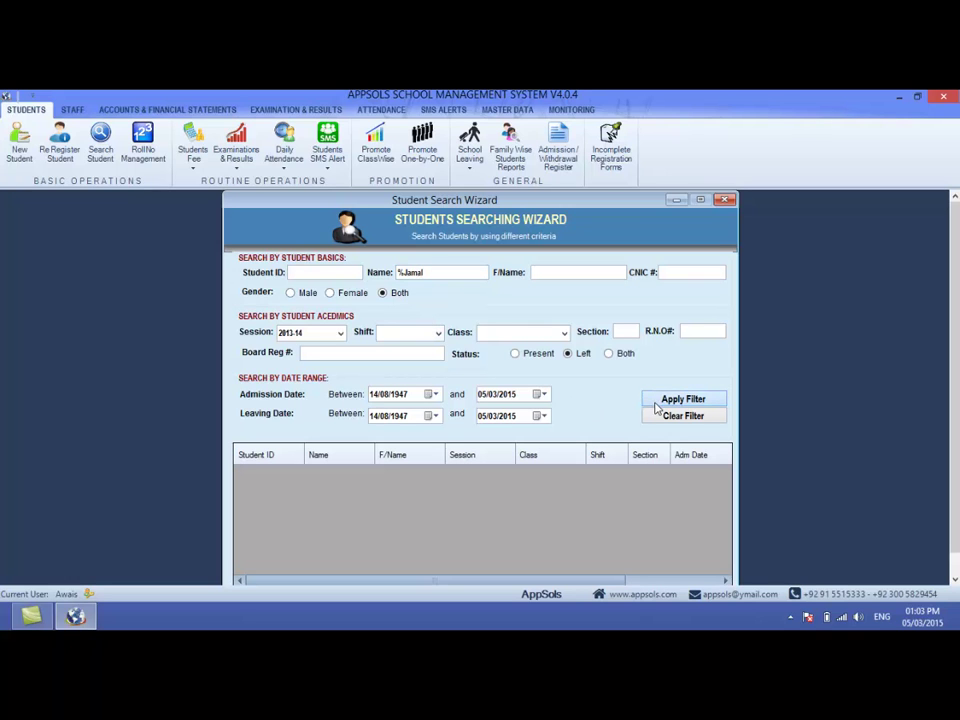
{"action": "type", "text": "%"}
{"action": "left_click", "coordinate": [700, 416]}
{"action": "left_click", "coordinate": [698, 399]}
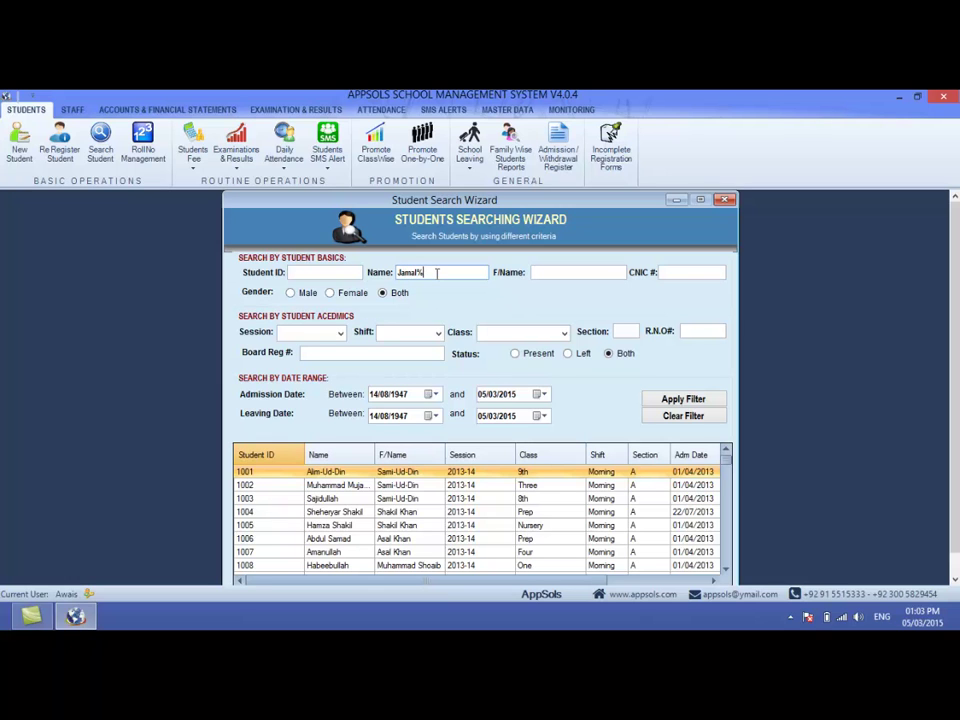
{"action": "left_click", "coordinate": [665, 399]}
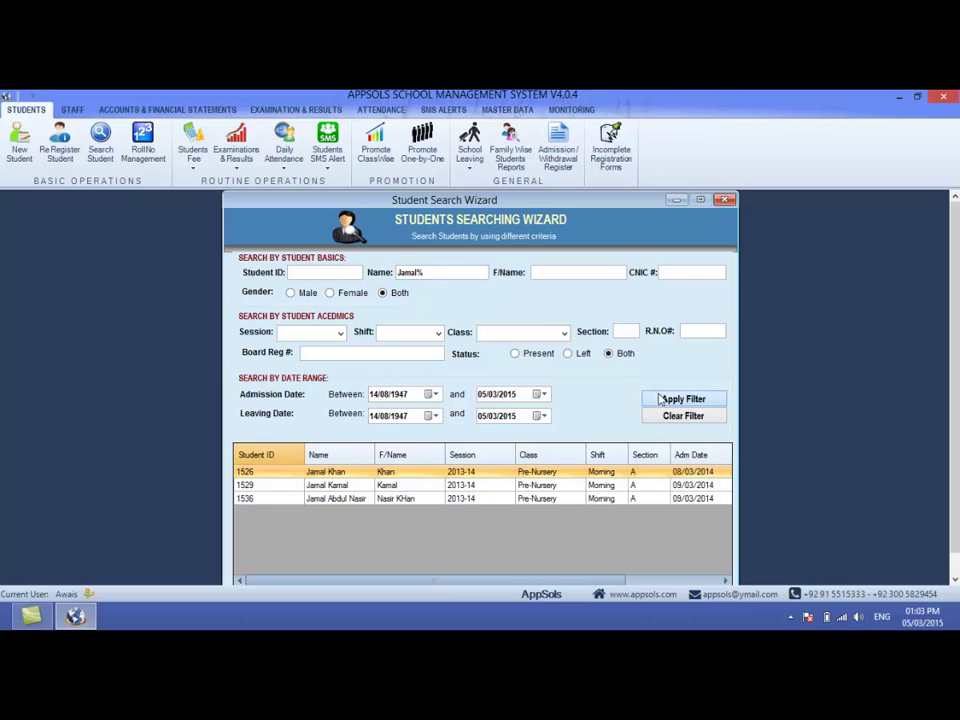
- Wrap the name in % wildcards to list names containing it, then select student 3507
{"action": "left_click", "coordinate": [331, 487]}
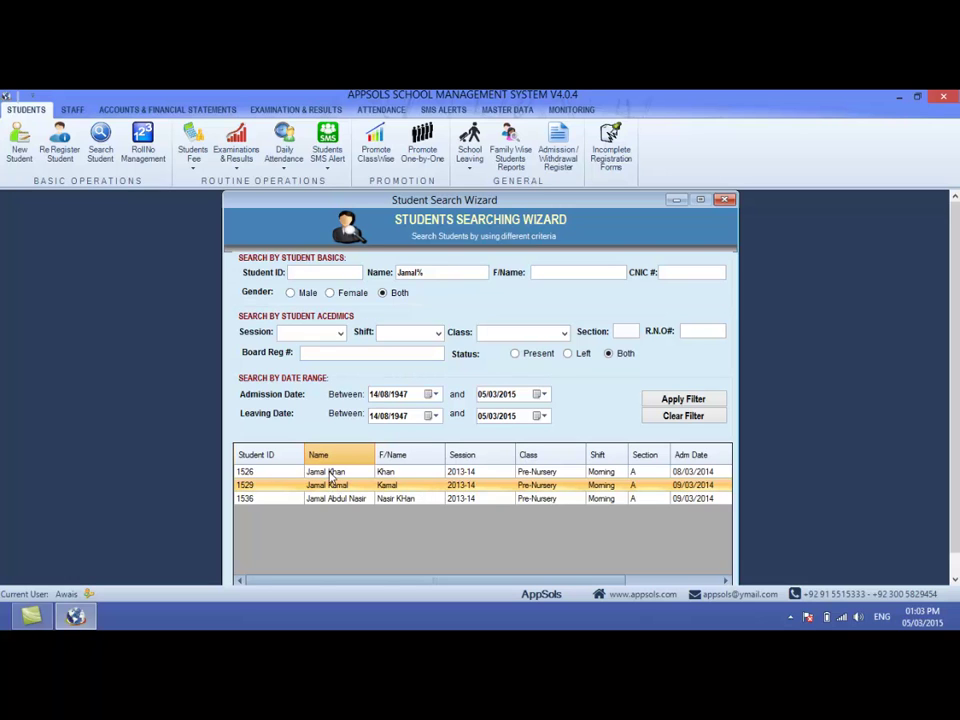
{"action": "left_click", "coordinate": [398, 272]}
{"action": "type", "text": "%"}
{"action": "left_click", "coordinate": [663, 400]}
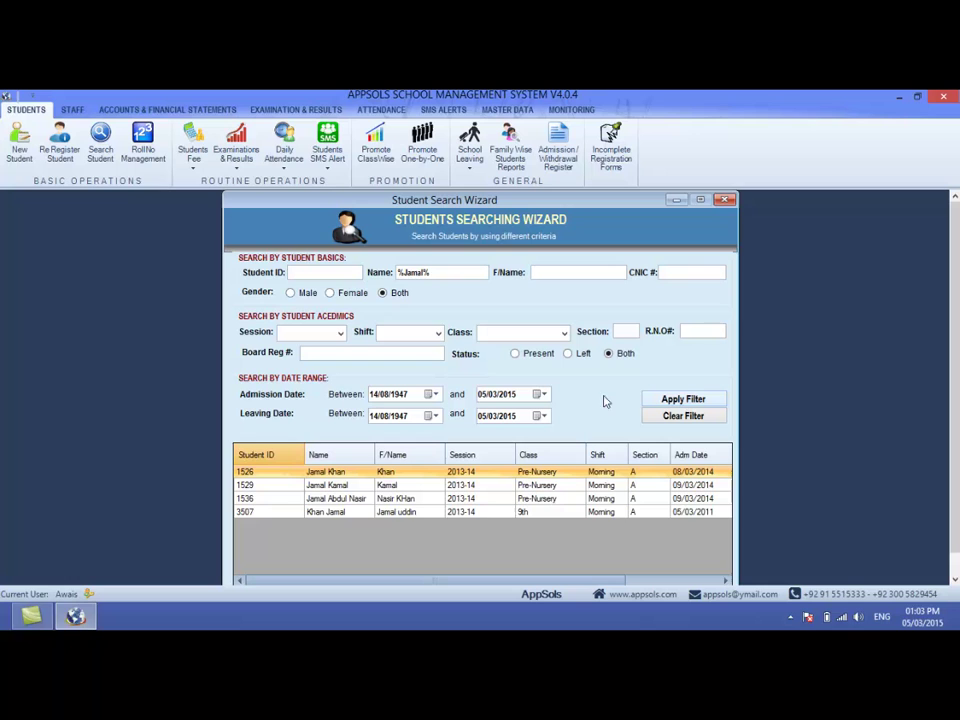
{"action": "left_click", "coordinate": [340, 513]}
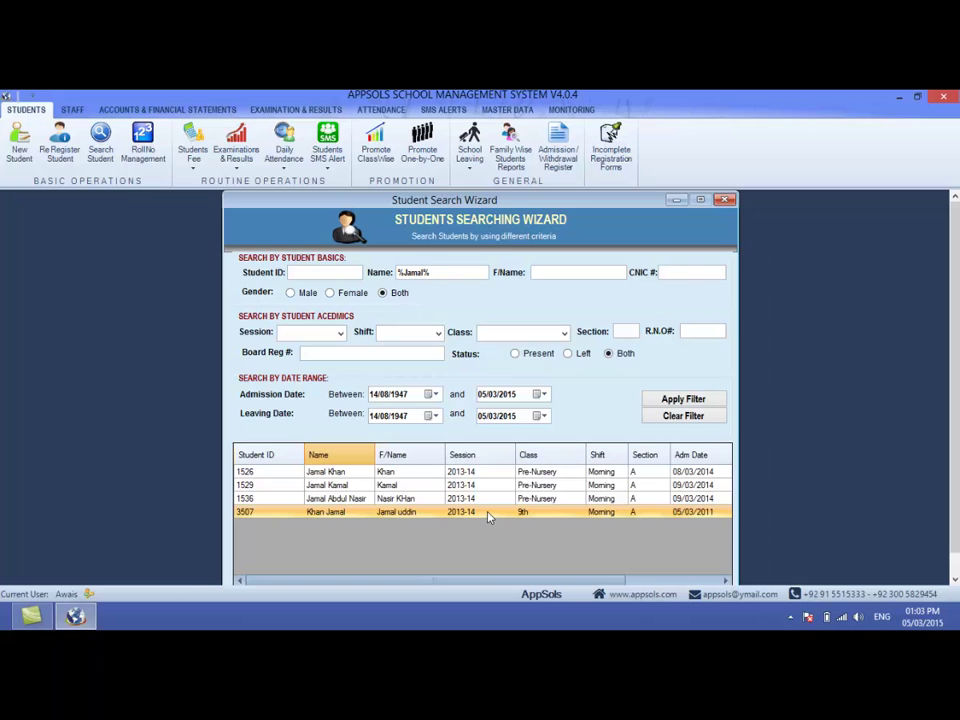
{"action": "double_click", "coordinate": [489, 517]}
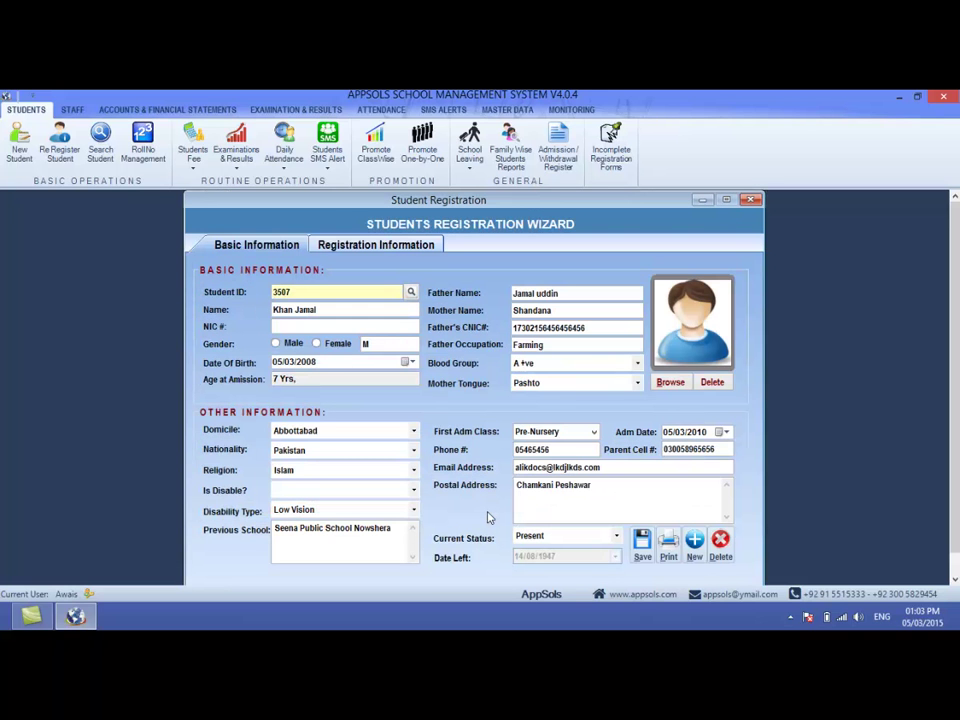
{"action": "left_click", "coordinate": [376, 244]}
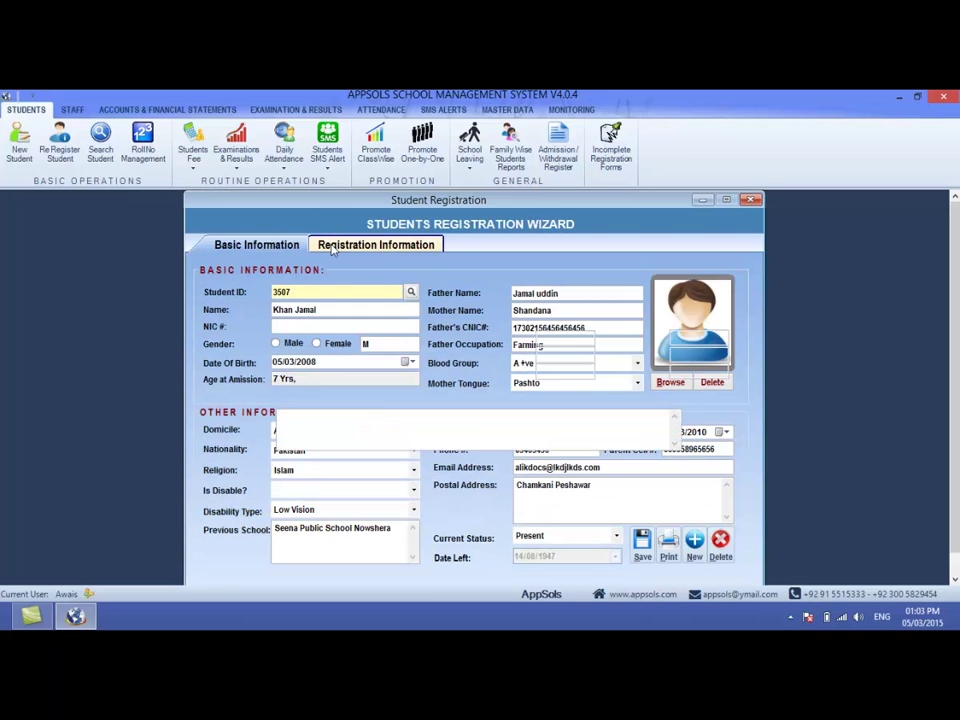
{"action": "left_click", "coordinate": [262, 244]}
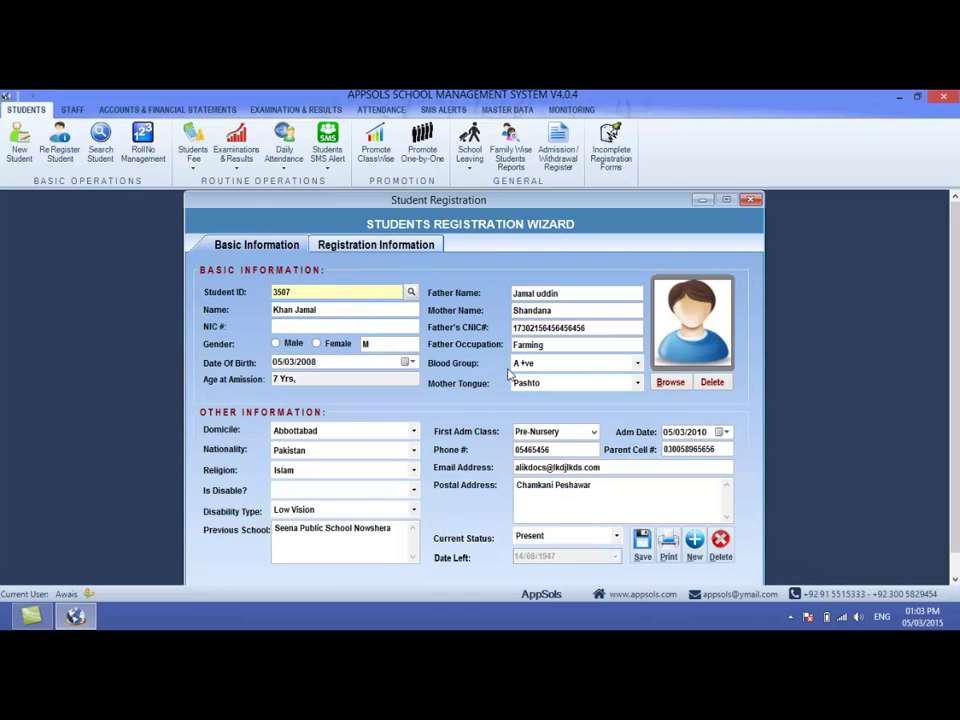
{"action": "left_click", "coordinate": [311, 365]}
{"action": "key", "text": "Left"}
{"action": "key", "text": "Tab"}
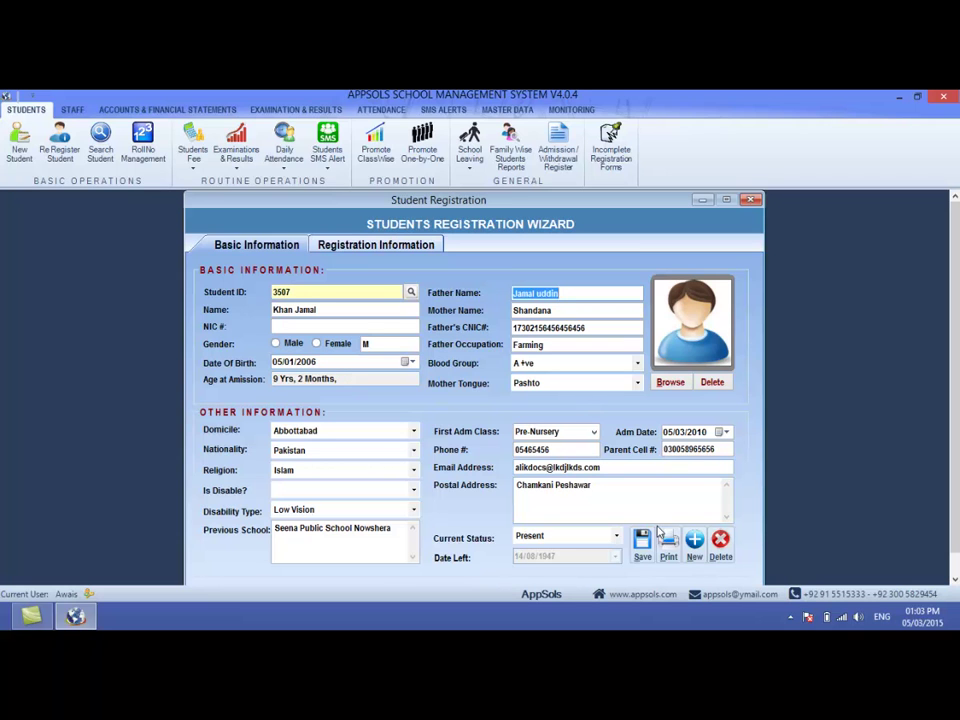
{"action": "left_click", "coordinate": [643, 542]}
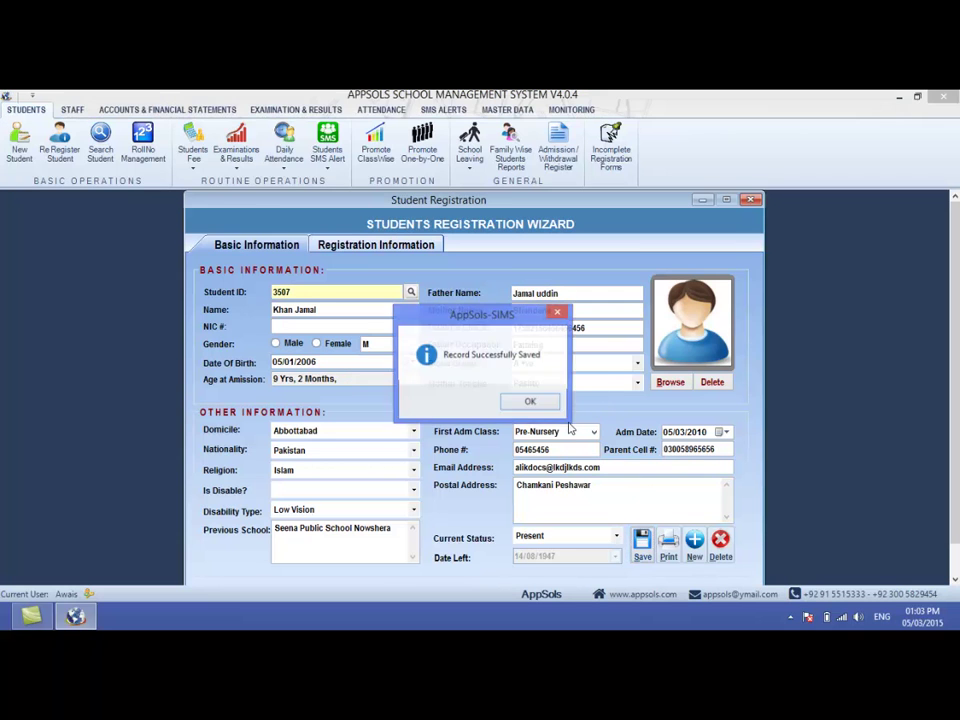
- Confirm the save, review the Registration Information tab, and close the record
{"action": "left_click", "coordinate": [545, 404]}
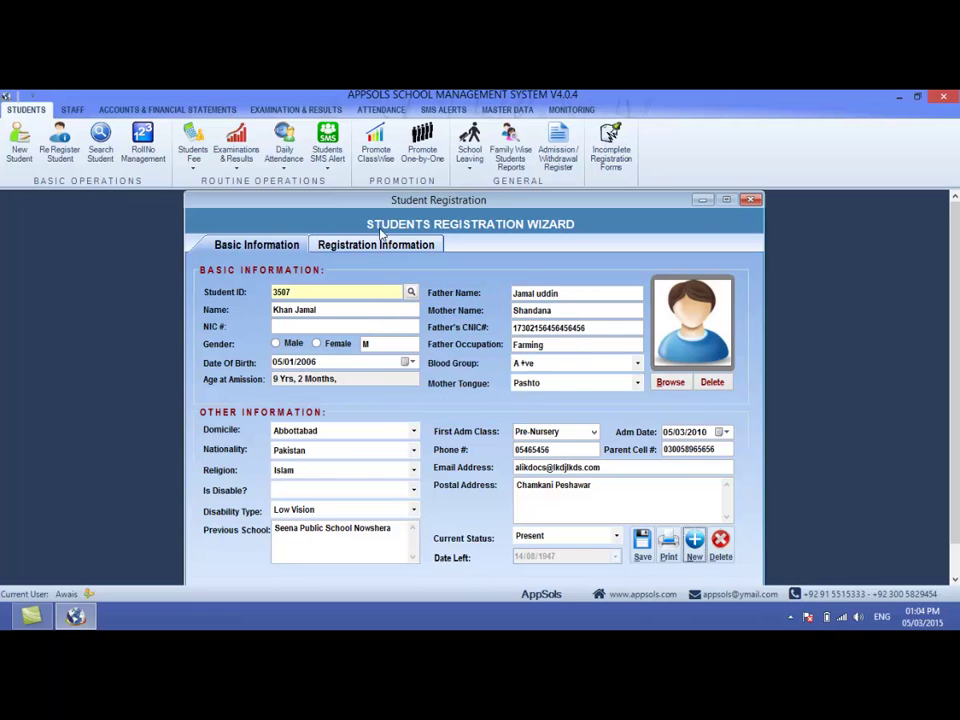
{"action": "left_click", "coordinate": [379, 241]}
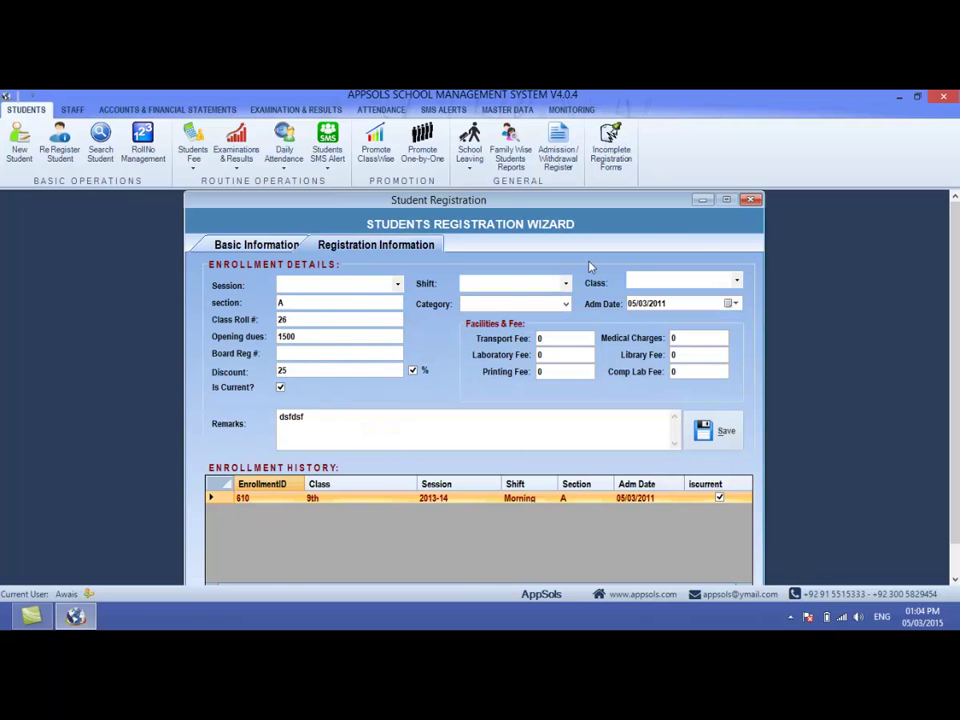
{"action": "left_click", "coordinate": [268, 244]}
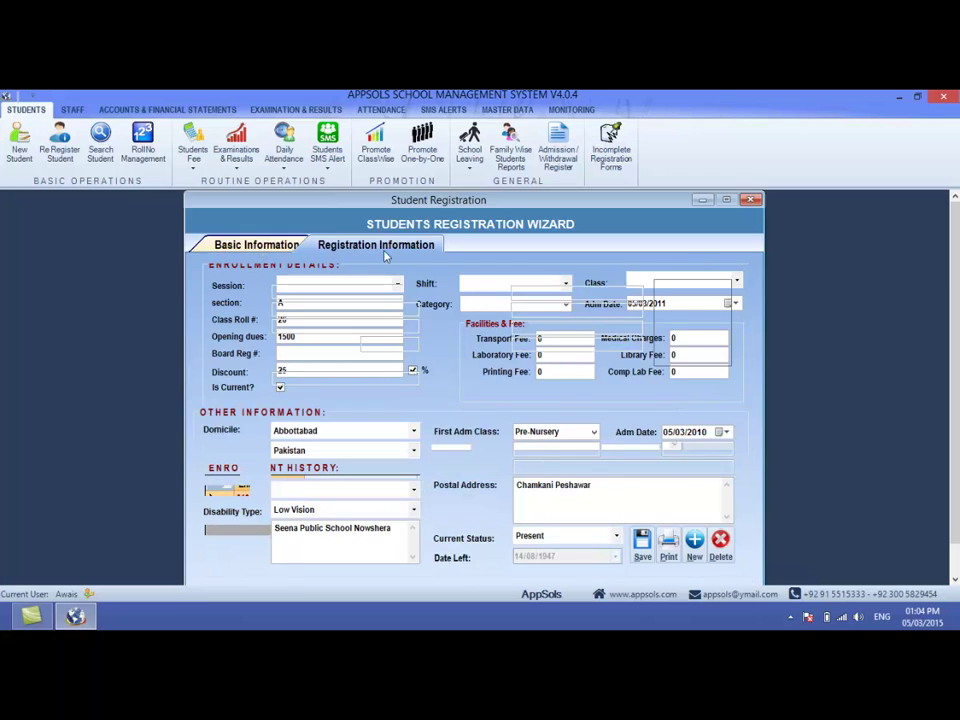
{"action": "left_click", "coordinate": [751, 201]}
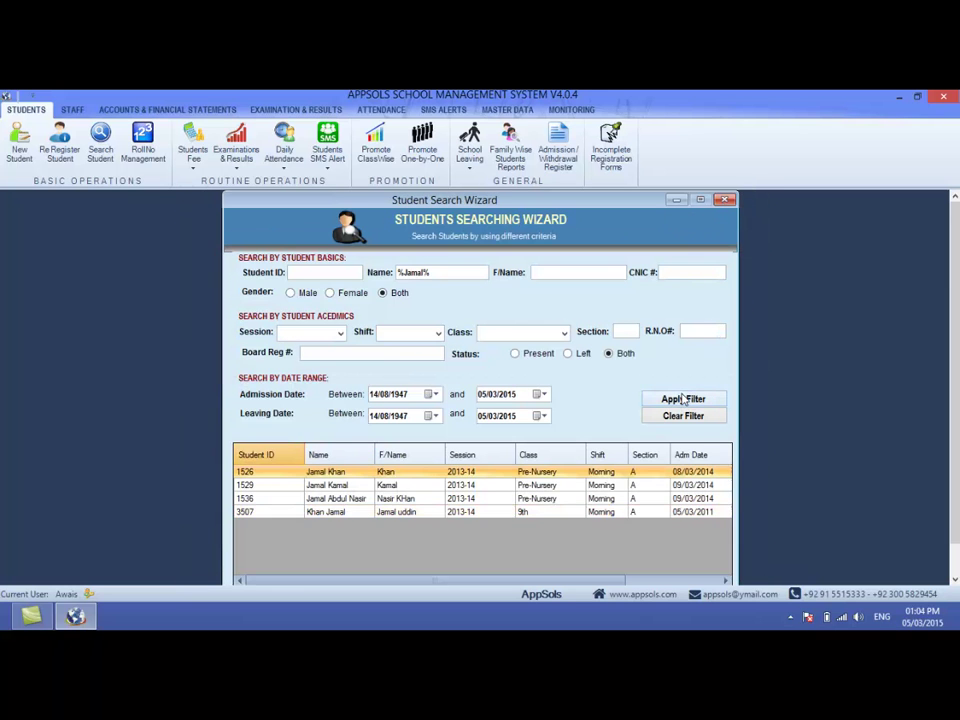
- Open student 3507's record and review its enrollment details
{"action": "left_click", "coordinate": [415, 513]}
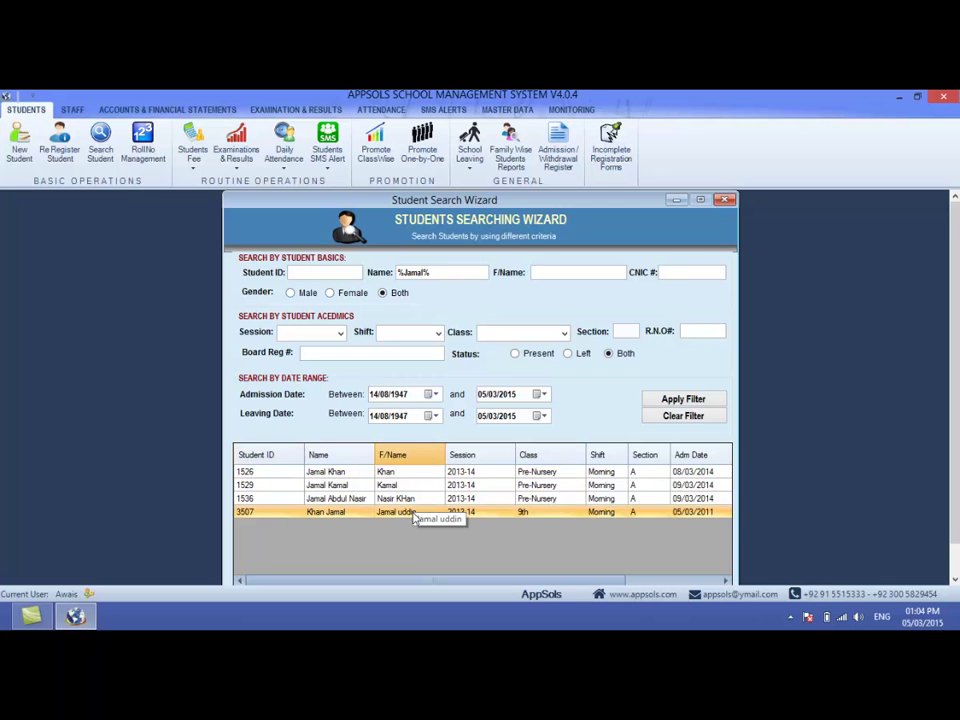
{"action": "double_click", "coordinate": [415, 513]}
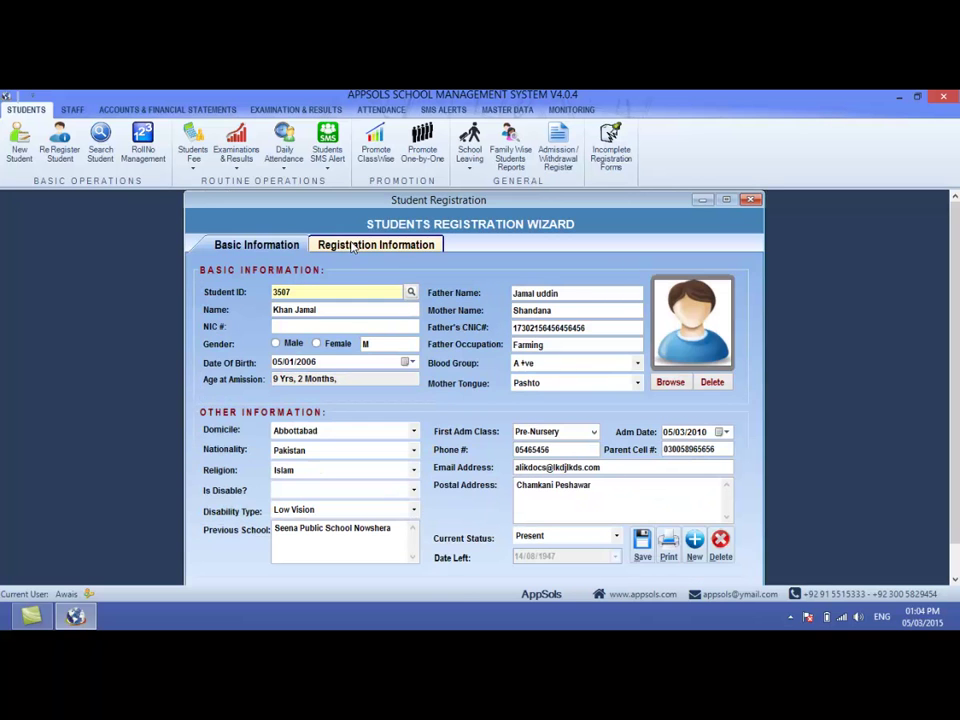
{"action": "left_click", "coordinate": [349, 244]}
{"action": "left_click", "coordinate": [229, 255]}
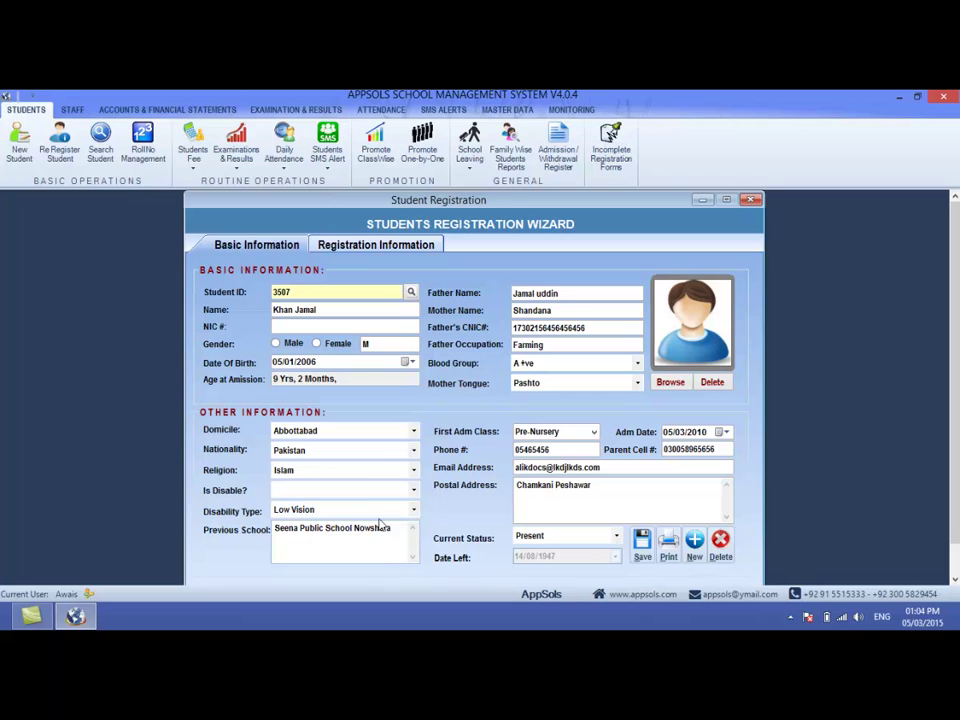
- Set Is Disable? to Y with disability type Deaf / Low Hearing, save, and close
{"action": "left_click", "coordinate": [411, 491]}
{"action": "left_click", "coordinate": [376, 505]}
{"action": "left_click", "coordinate": [411, 510]}
{"action": "left_click", "coordinate": [362, 526]}
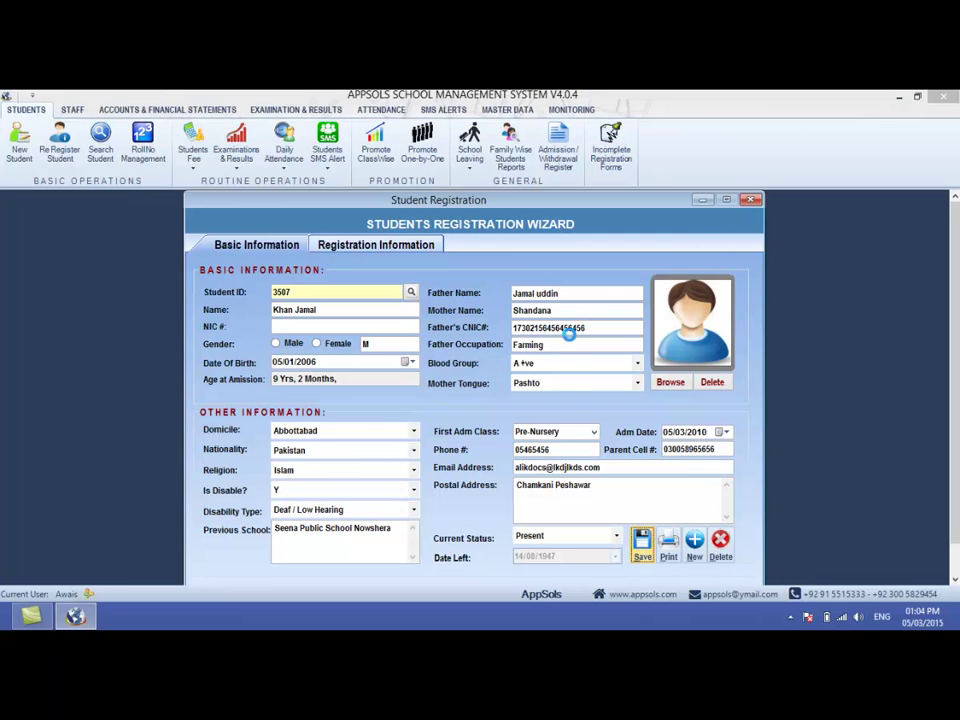
{"action": "left_click", "coordinate": [534, 401]}
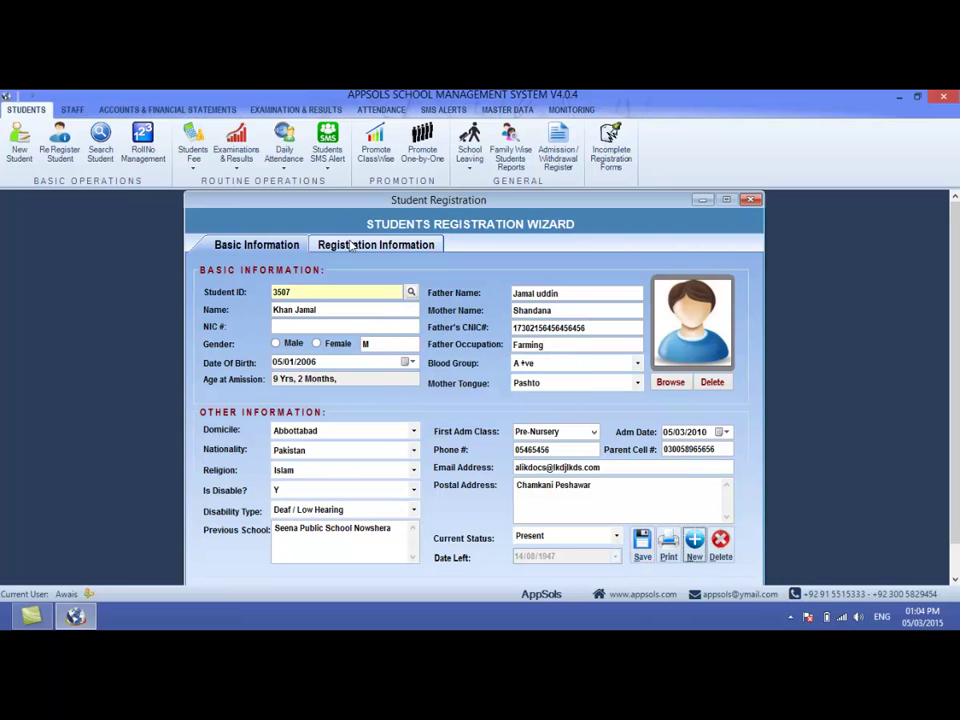
{"action": "left_click", "coordinate": [751, 201]}
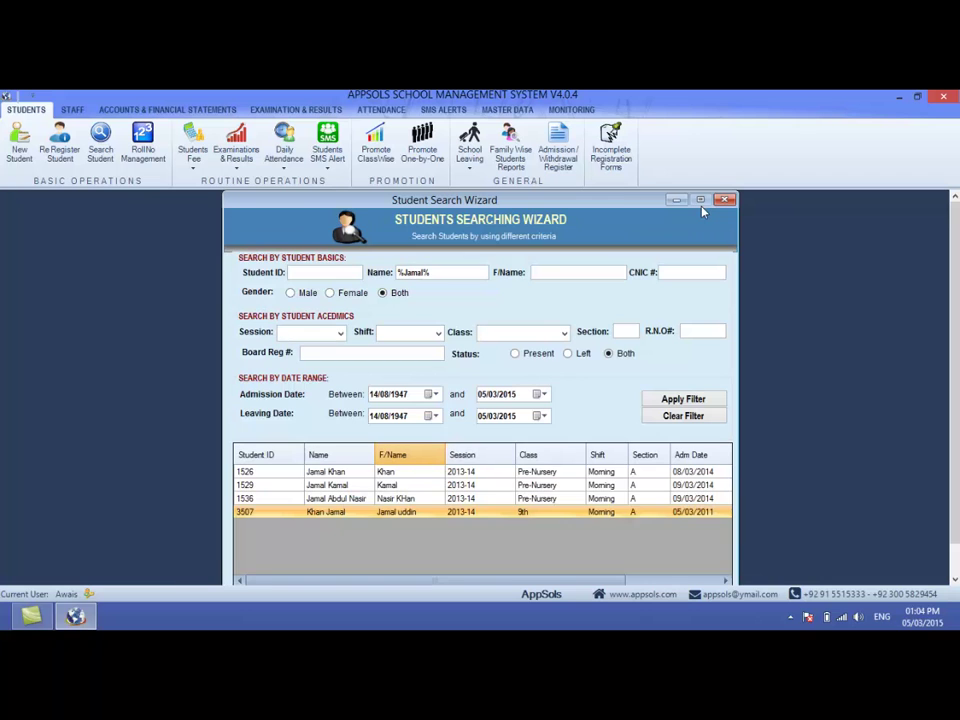
- View the records of students 1536 and 1529, then close the current search
{"action": "left_click", "coordinate": [560, 498]}
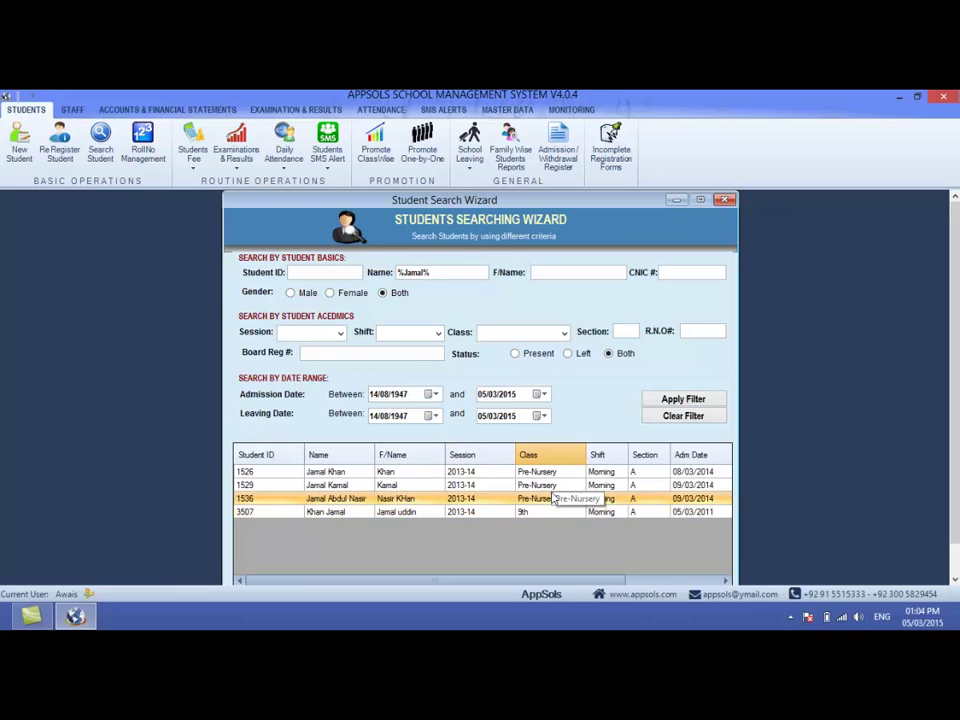
{"action": "double_click", "coordinate": [557, 494]}
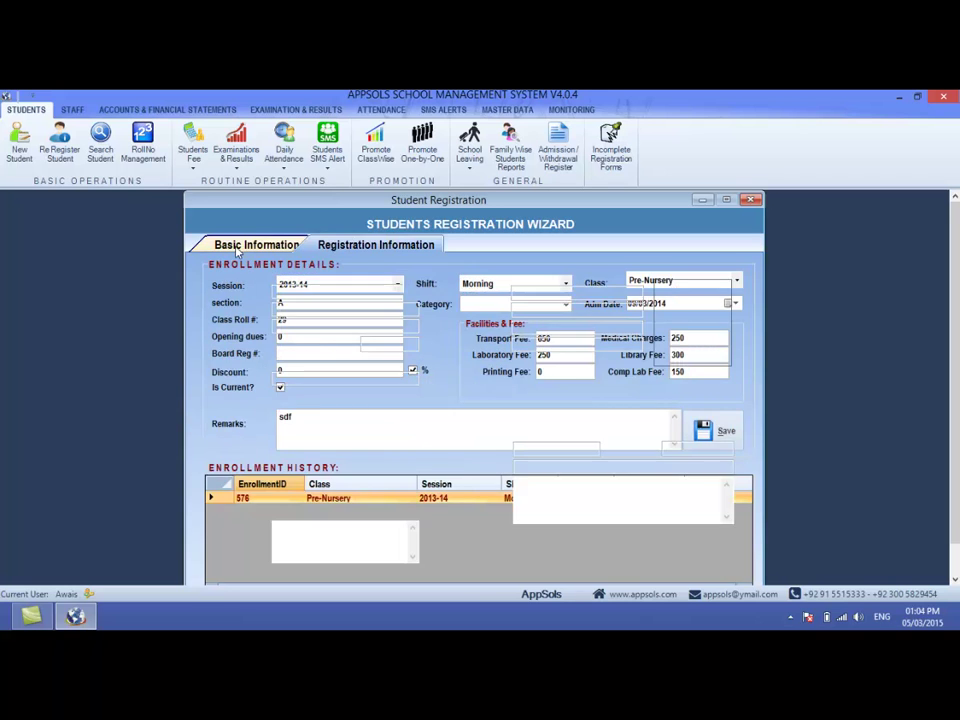
{"action": "left_click", "coordinate": [750, 199]}
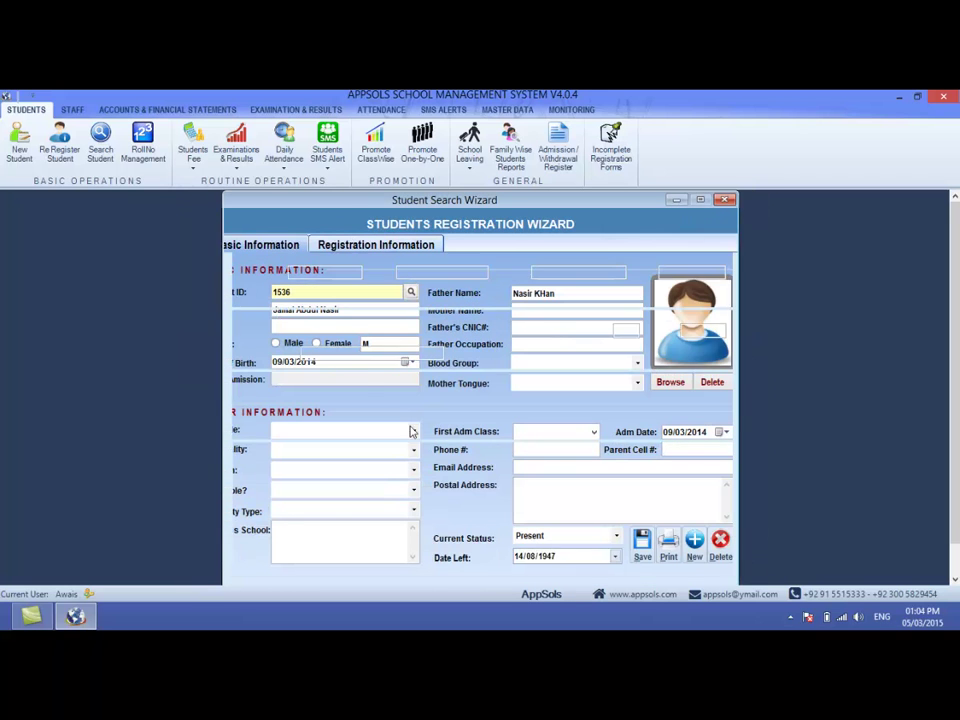
{"action": "left_click", "coordinate": [360, 485]}
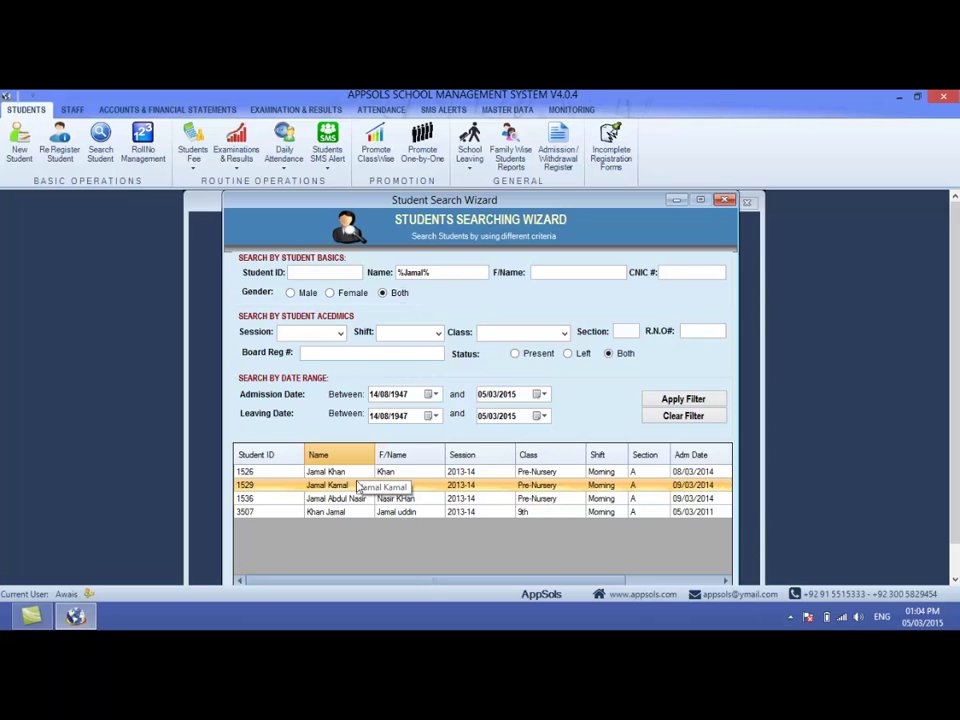
{"action": "double_click", "coordinate": [360, 485]}
{"action": "left_click", "coordinate": [756, 199]}
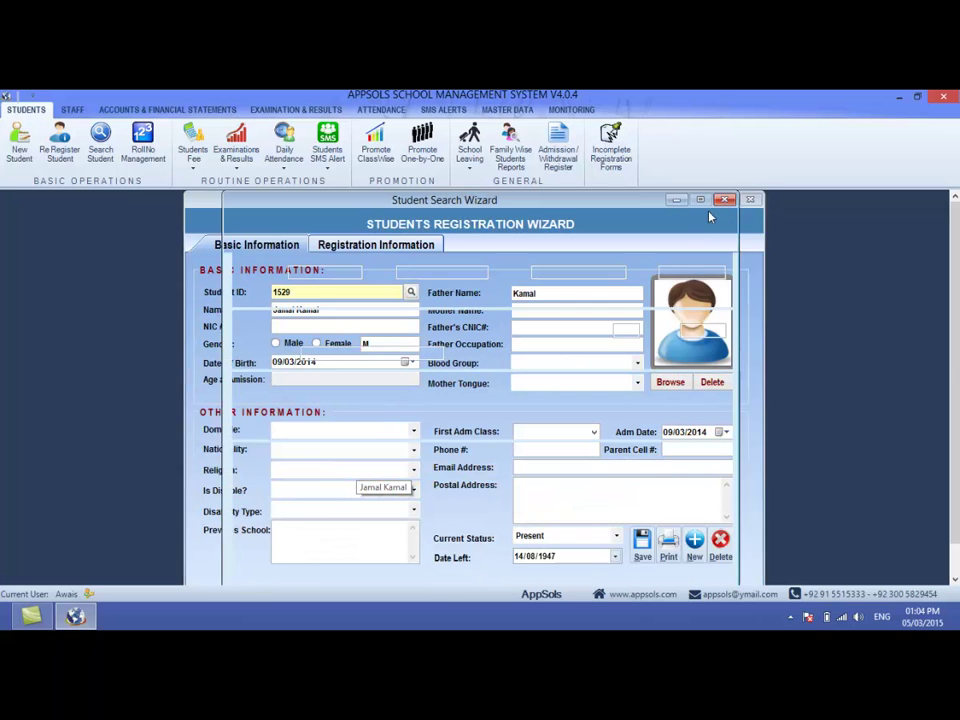
{"action": "left_click", "coordinate": [727, 201]}
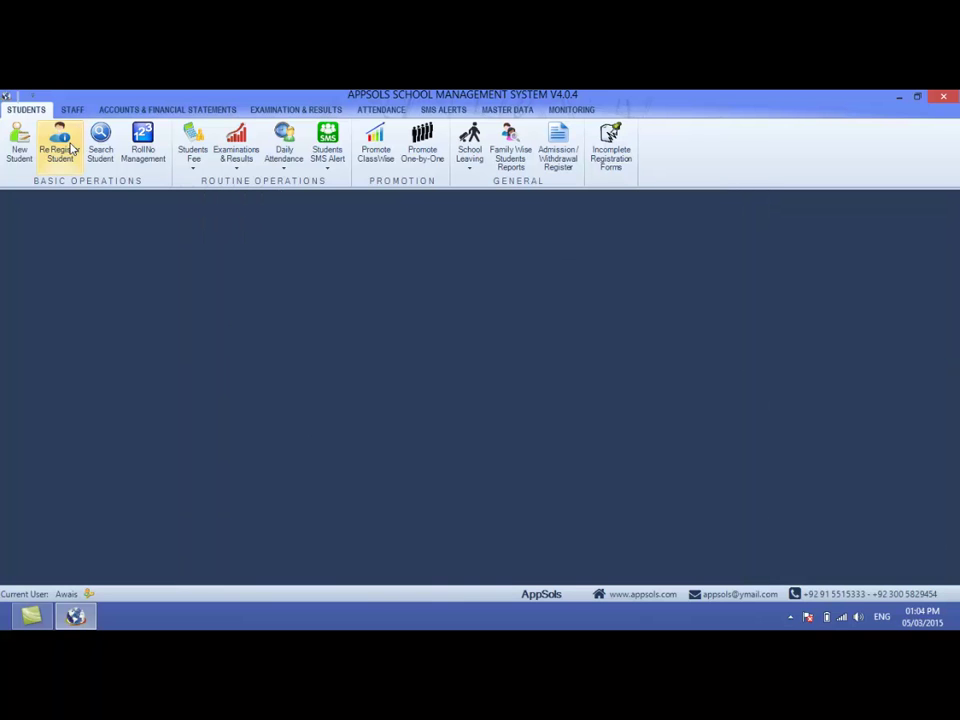
- Search students from session 2013-14, Morning shift, Pre-Nursery class, section A
{"action": "left_click", "coordinate": [100, 145]}
{"action": "left_click", "coordinate": [340, 332]}
{"action": "left_click", "coordinate": [340, 350]}
{"action": "left_click", "coordinate": [427, 333]}
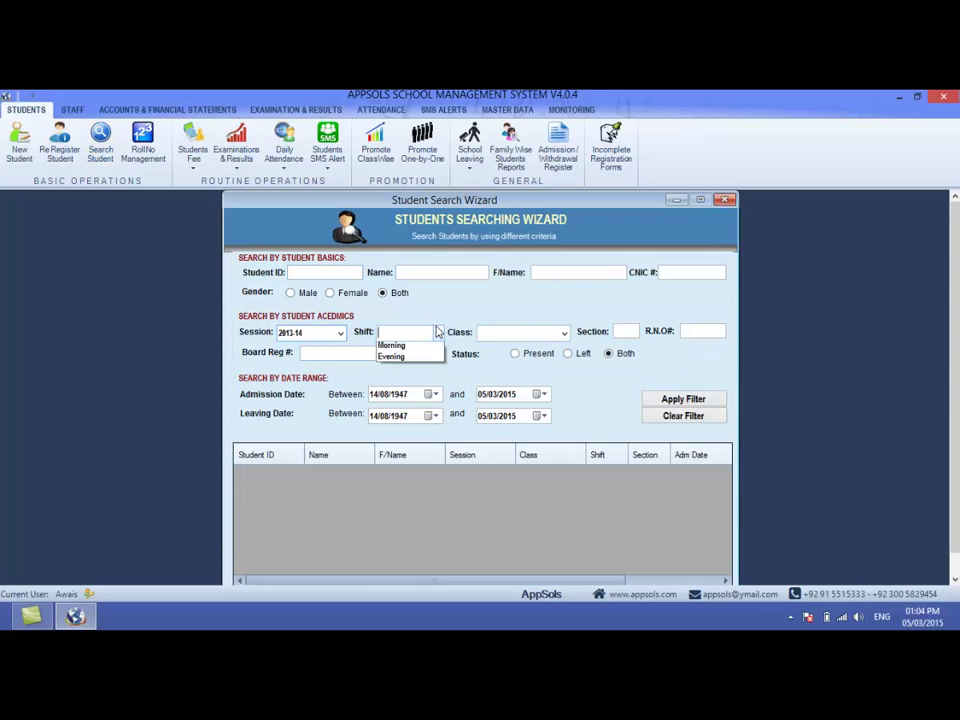
{"action": "left_click", "coordinate": [392, 348]}
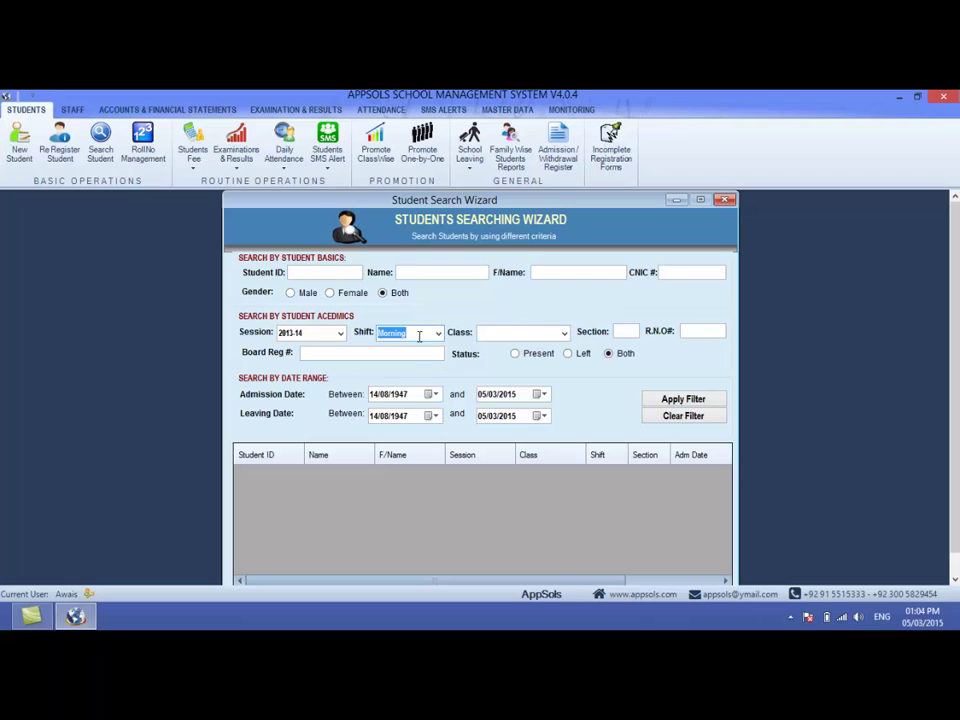
{"action": "left_click", "coordinate": [564, 333]}
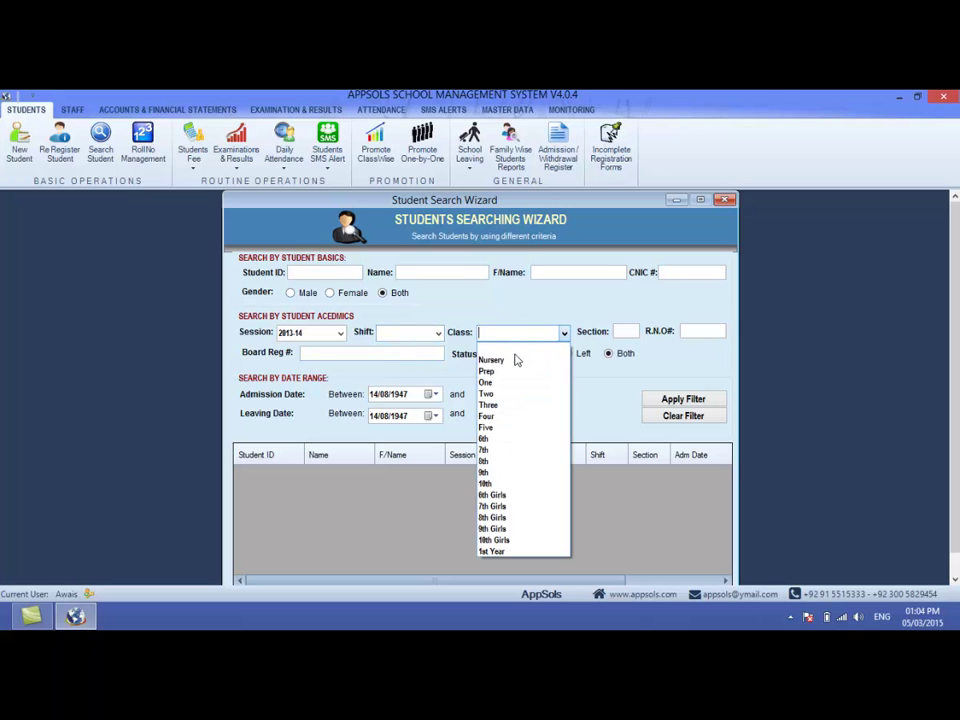
{"action": "left_click", "coordinate": [528, 348]}
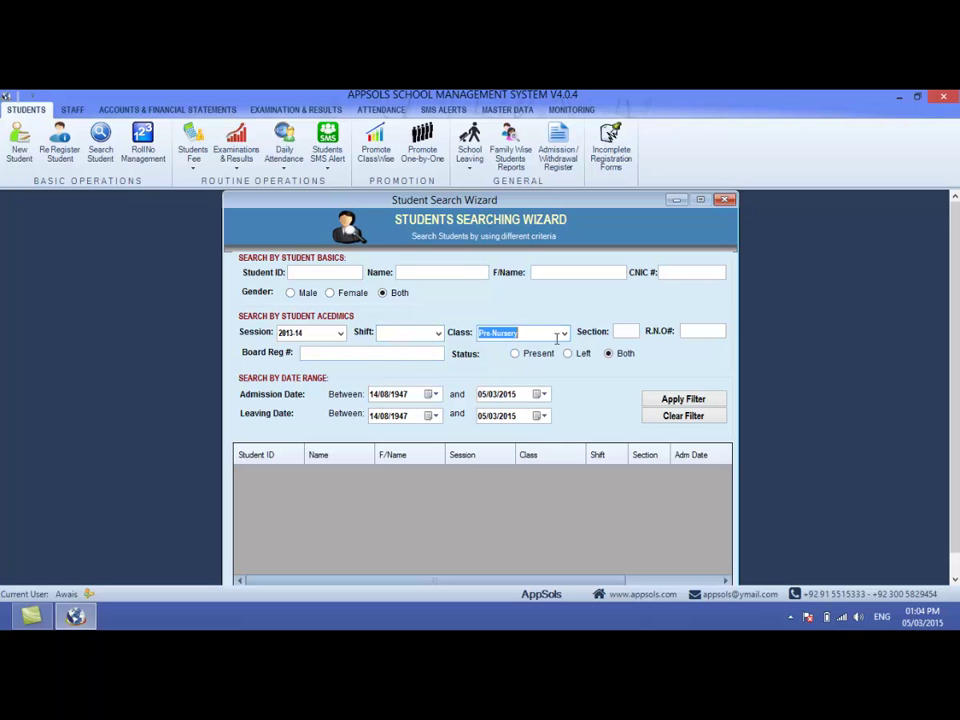
{"action": "left_click", "coordinate": [625, 332]}
{"action": "type", "text": "A"}
{"action": "left_click", "coordinate": [670, 402]}
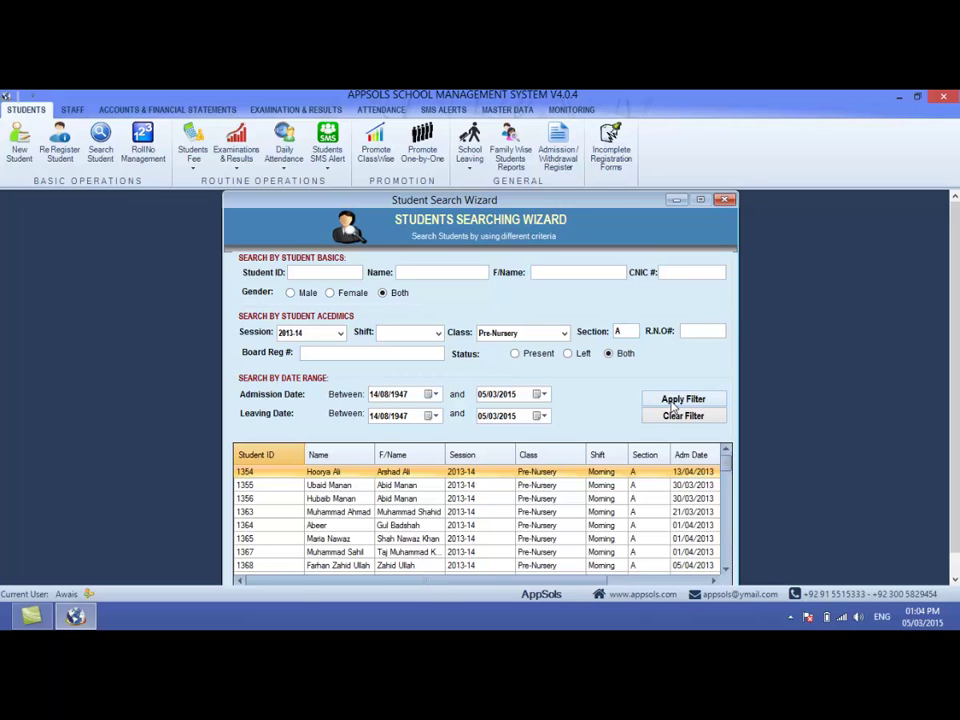
- Restrict the results to Present status and select student 363
{"action": "mouse_move", "coordinate": [727, 462]}
{"action": "left_mouse_down"}
{"action": "mouse_move", "coordinate": [726, 544]}
{"action": "mouse_move", "coordinate": [726, 452]}
{"action": "left_mouse_up"}
{"action": "left_click_drag", "start_coordinate": [525, 582], "coordinate": [615, 581]}
{"action": "left_click", "coordinate": [620, 525]}
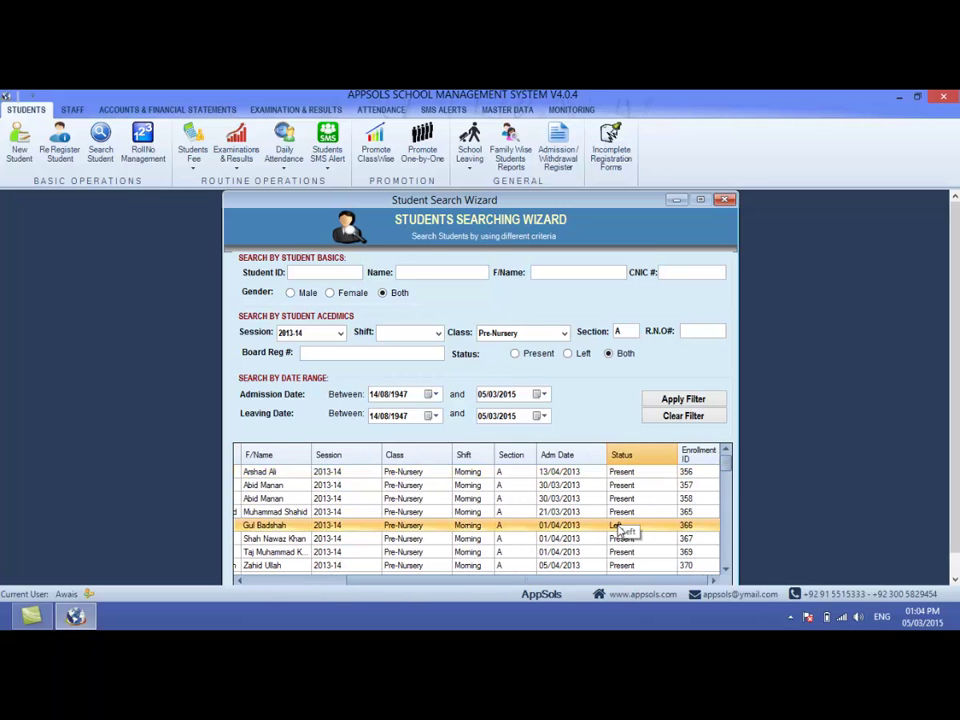
{"action": "left_click", "coordinate": [515, 353]}
{"action": "left_click", "coordinate": [680, 398]}
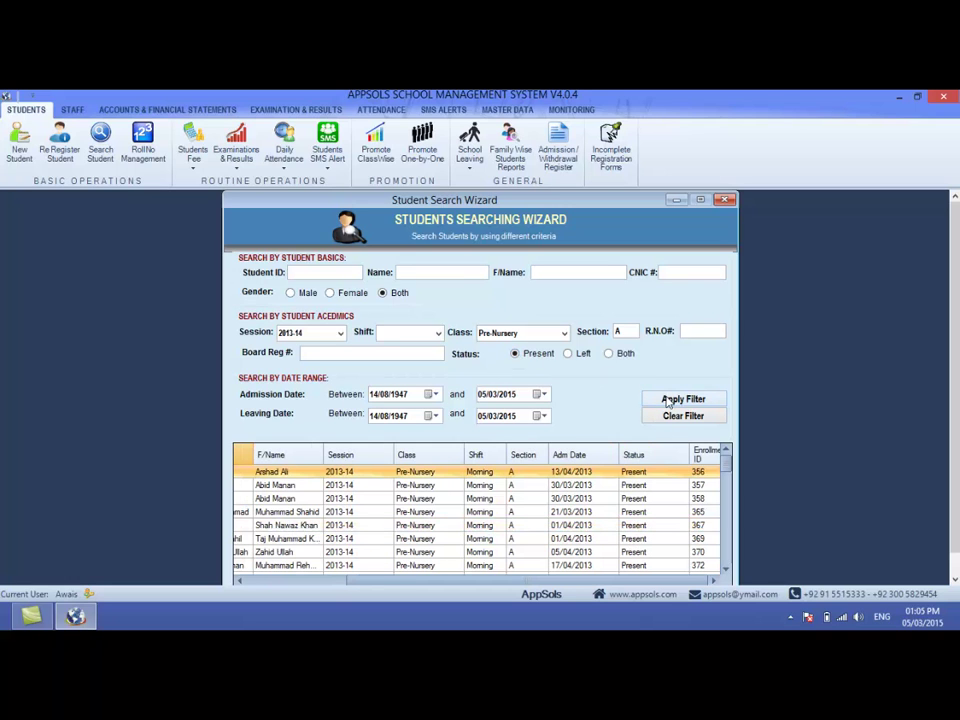
{"action": "mouse_move", "coordinate": [727, 461]}
{"action": "left_mouse_down"}
{"action": "mouse_move", "coordinate": [731, 533]}
{"action": "mouse_move", "coordinate": [722, 452]}
{"action": "left_mouse_up"}
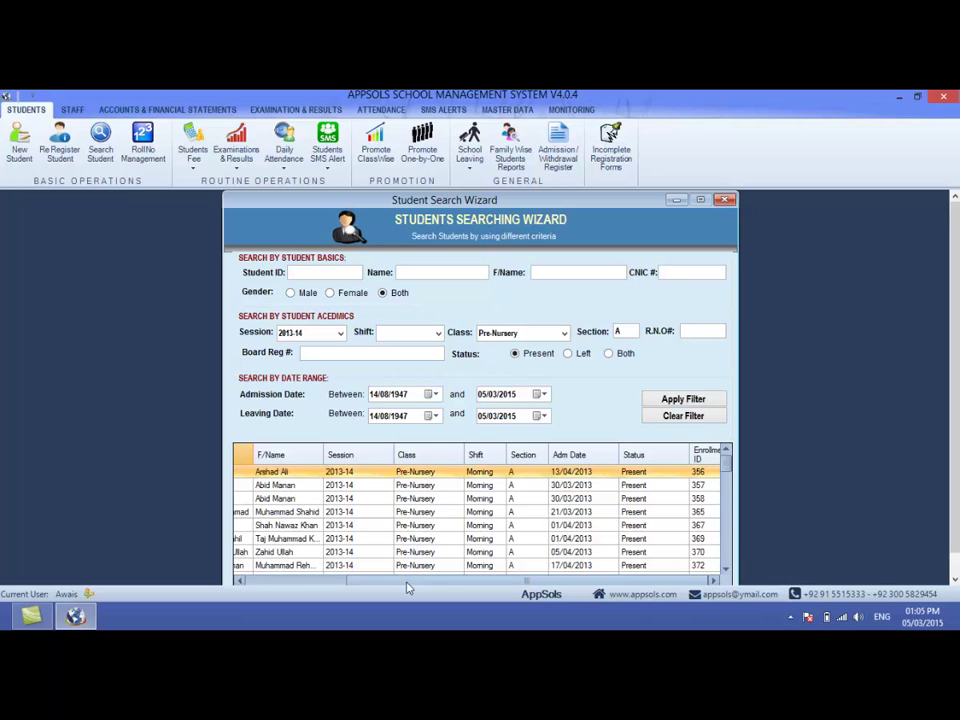
{"action": "left_click_drag", "start_coordinate": [407, 580], "coordinate": [315, 581]}
{"action": "left_click", "coordinate": [349, 512]}
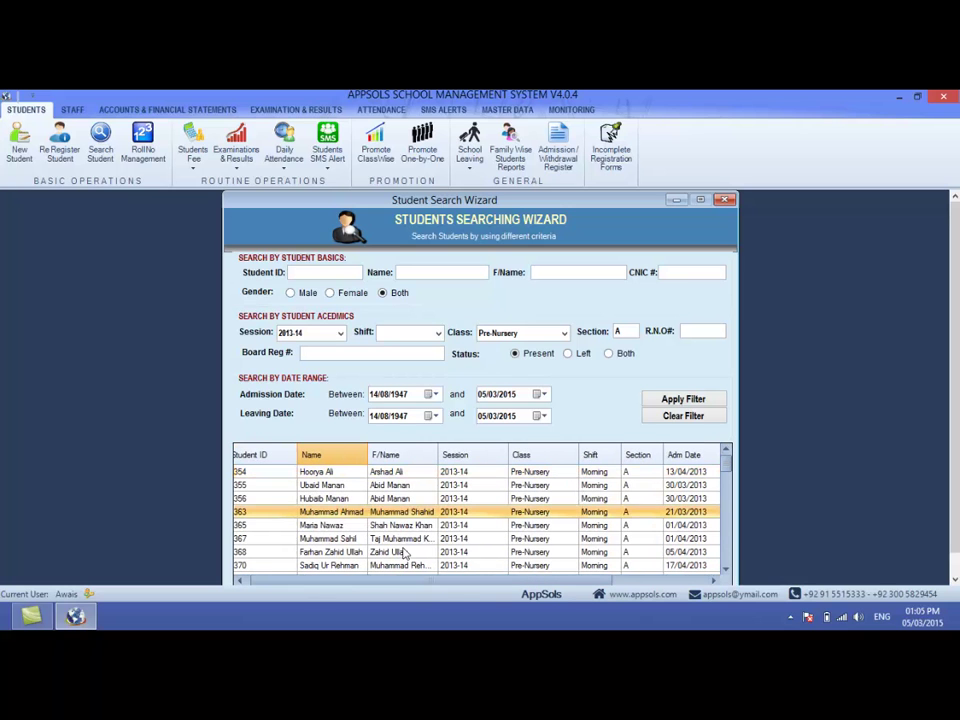
{"action": "left_click", "coordinate": [461, 513]}
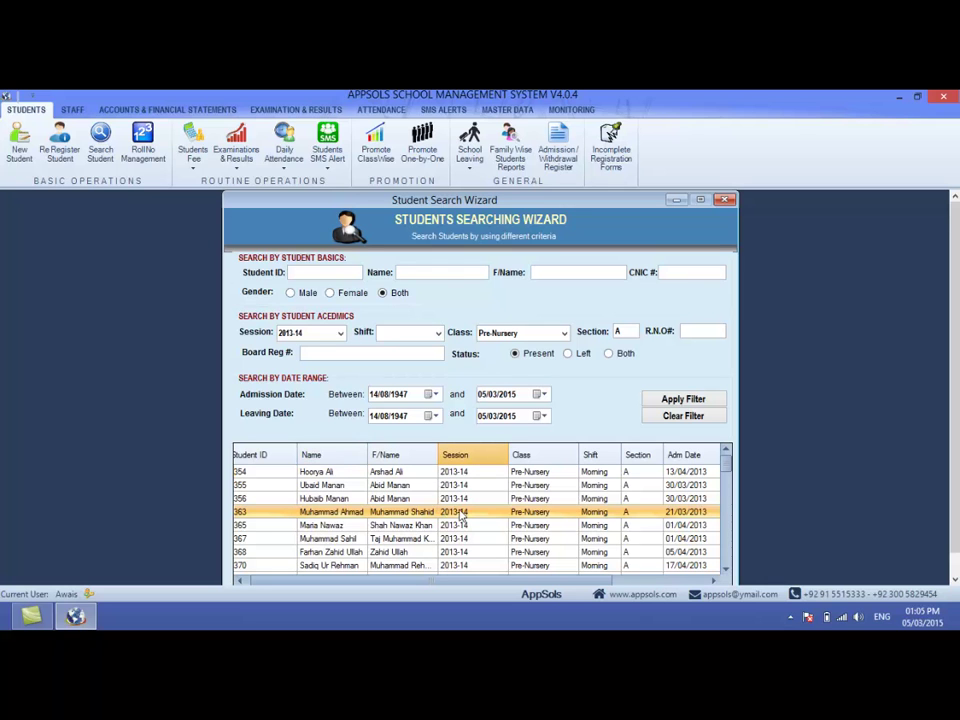
- Open student 363's Registration Information, then close the record and the search results
{"action": "double_click", "coordinate": [461, 513]}
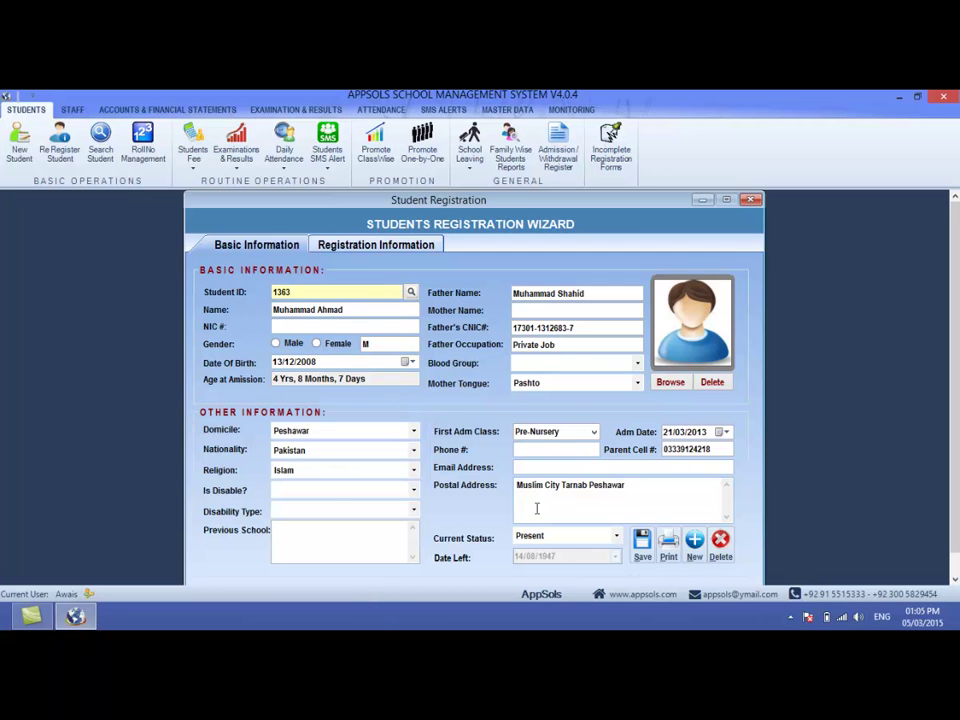
{"action": "left_click", "coordinate": [387, 250]}
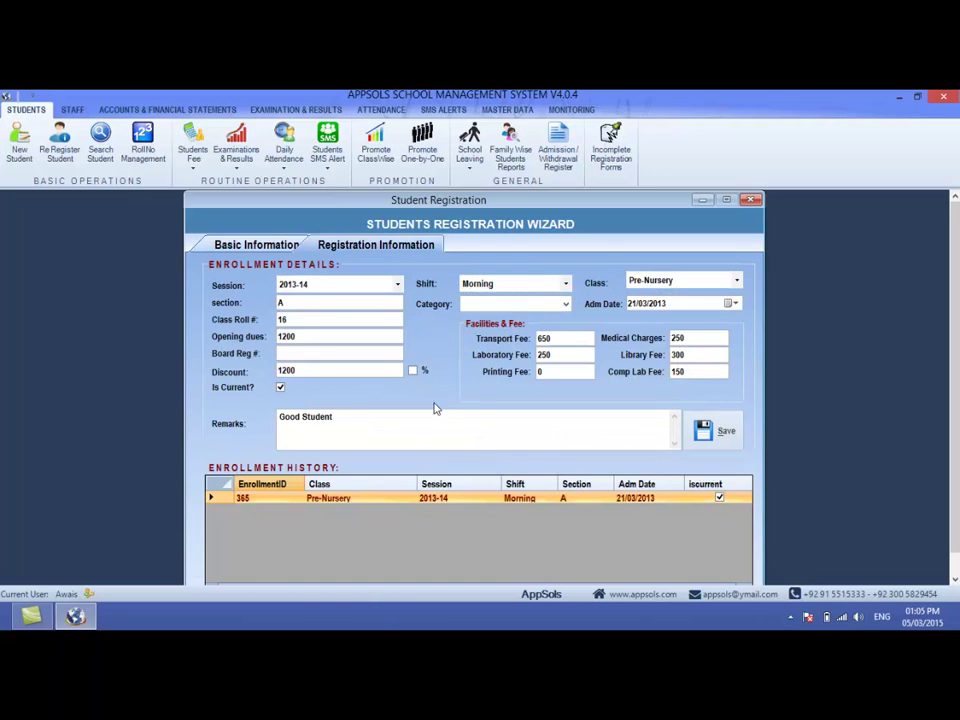
{"action": "left_click", "coordinate": [752, 202]}
{"action": "left_click", "coordinate": [730, 207]}
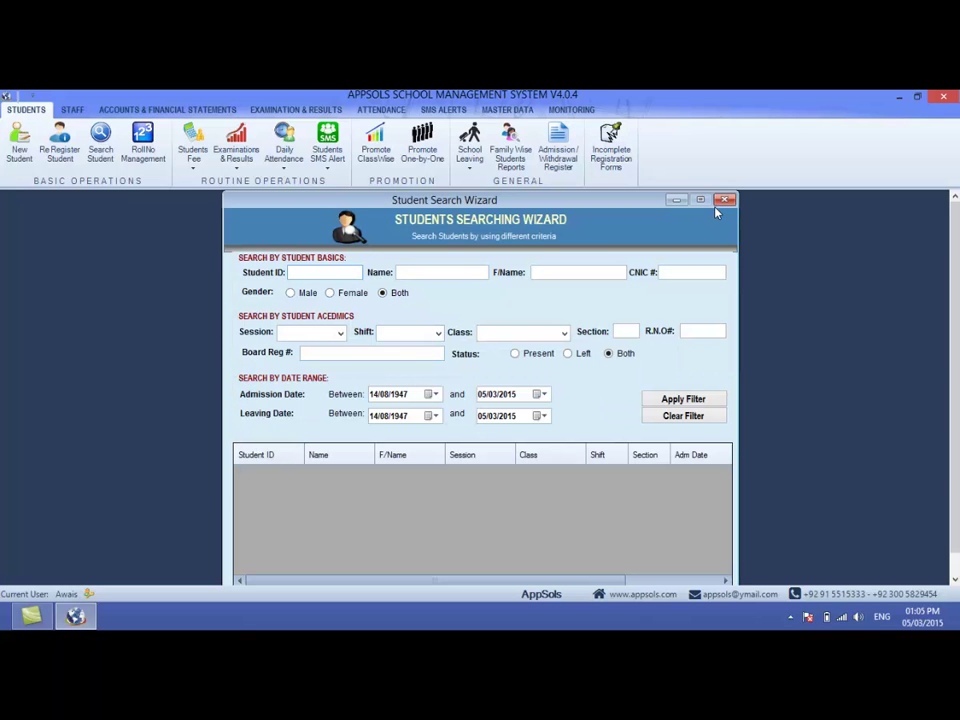
{"action": "left_click", "coordinate": [722, 200]}
{"action": "type", "text": "1354"}
{"action": "left_click", "coordinate": [683, 399]}
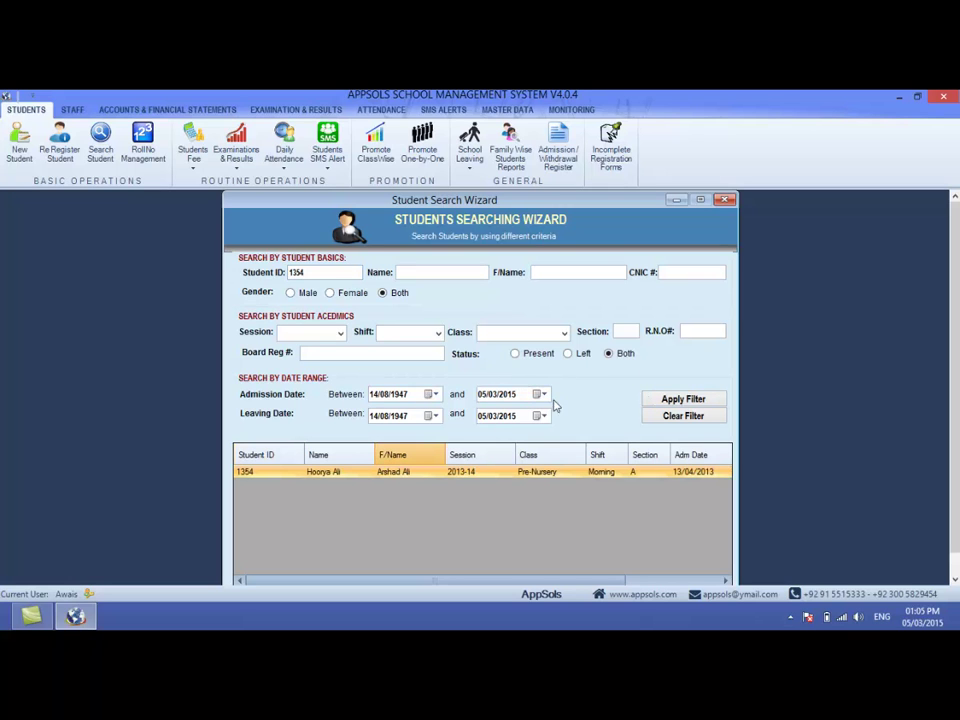
{"action": "left_click", "coordinate": [664, 415]}
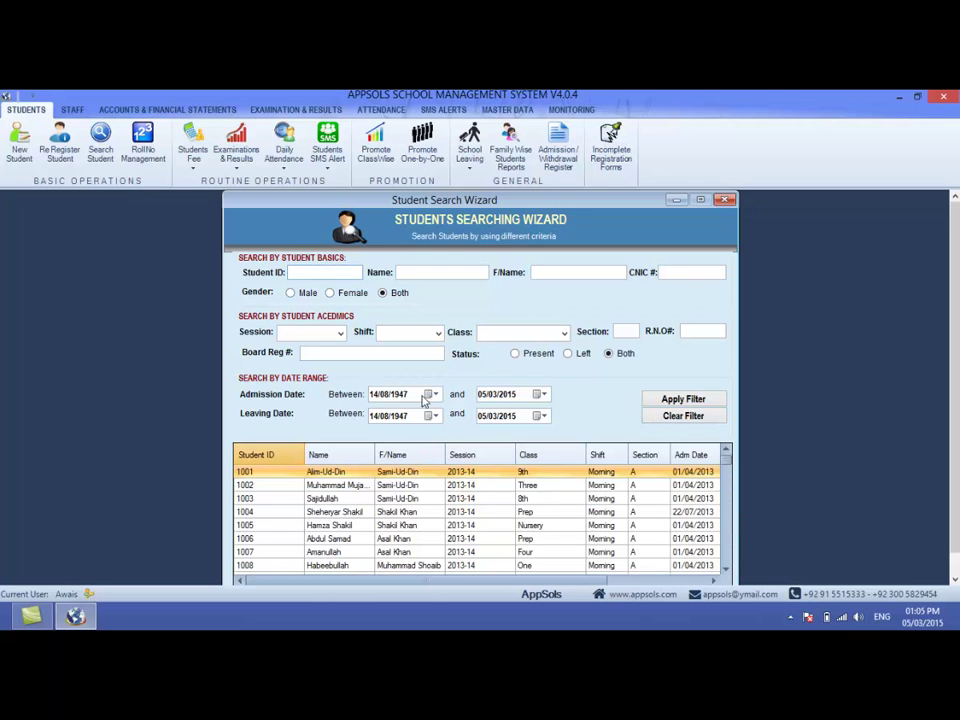
{"action": "left_click", "coordinate": [399, 394]}
{"action": "type", "text": "2014"}
{"action": "key", "text": "Left"}
{"action": "key", "text": "Left"}
{"action": "key", "text": "Right"}
{"action": "key", "text": "Right"}
{"action": "key", "text": "Tab"}
{"action": "key", "text": "Right"}
{"action": "key", "text": "Right"}
{"action": "left_click", "coordinate": [677, 401]}
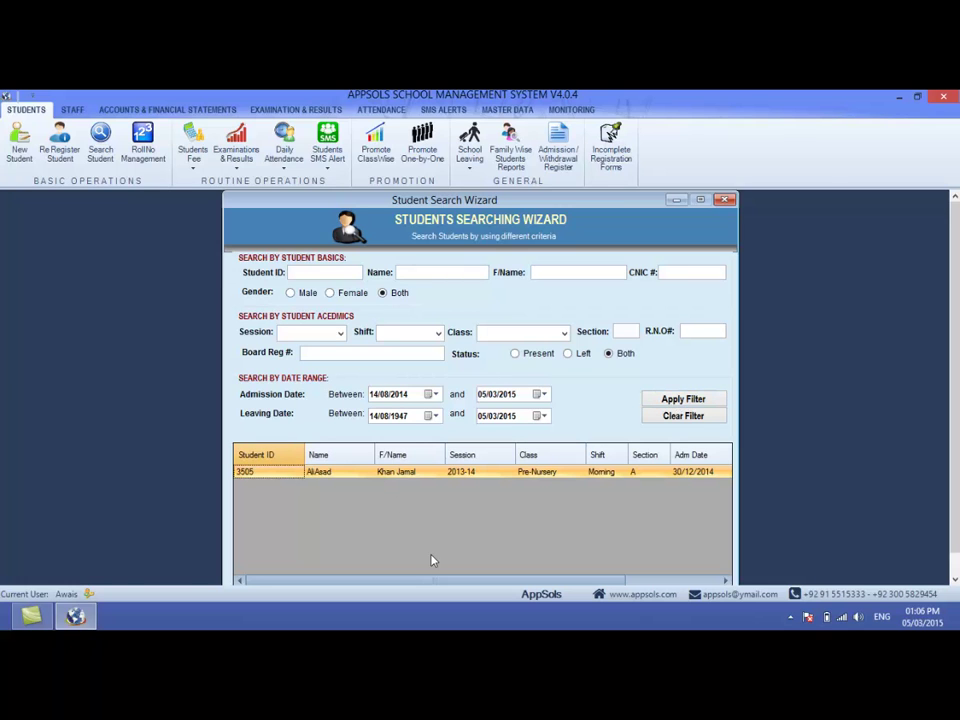
{"action": "mouse_move", "coordinate": [428, 580]}
{"action": "left_mouse_down"}
{"action": "mouse_move", "coordinate": [493, 581]}
{"action": "mouse_move", "coordinate": [415, 578]}
{"action": "left_mouse_up"}
{"action": "left_click", "coordinate": [660, 417]}
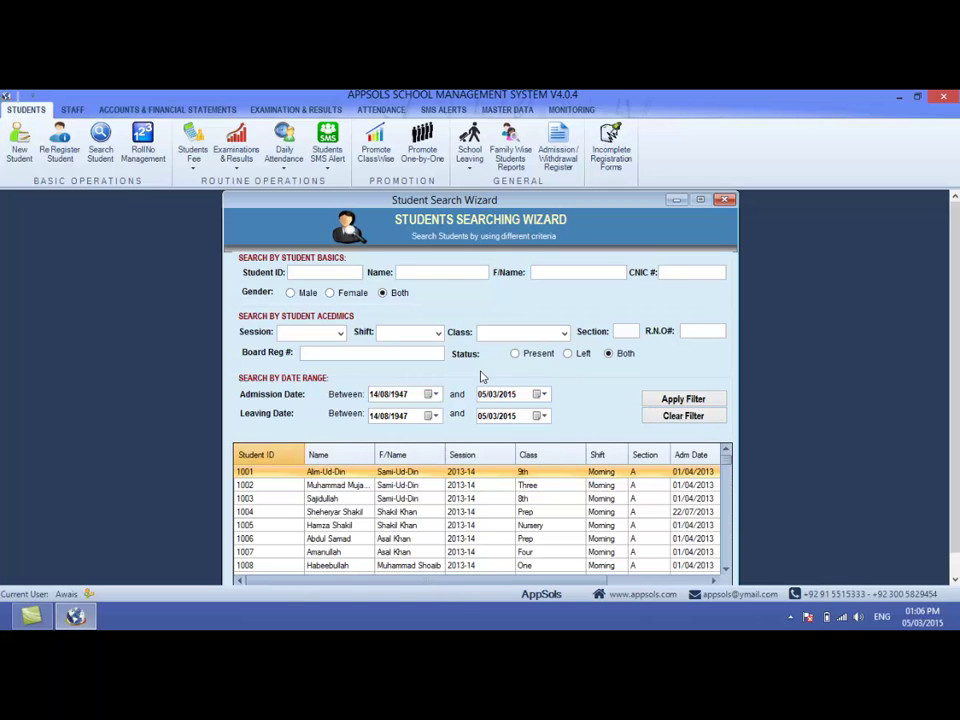
{"action": "left_click", "coordinate": [723, 200]}
{"action": "left_click", "coordinate": [100, 140]}
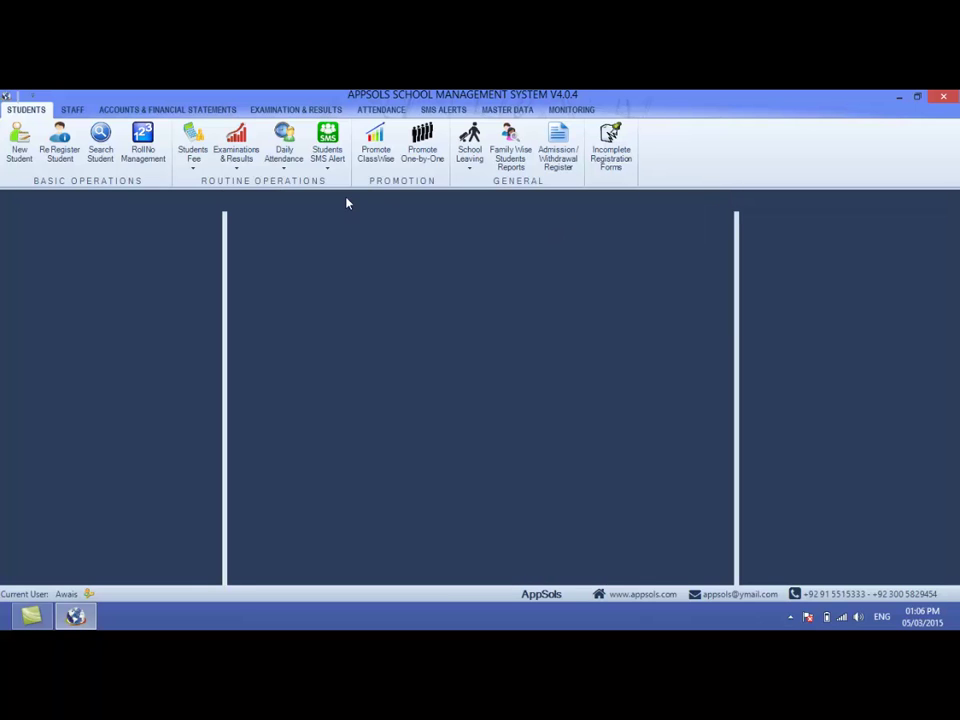
{"action": "left_click_drag", "start_coordinate": [580, 201], "coordinate": [541, 201]}
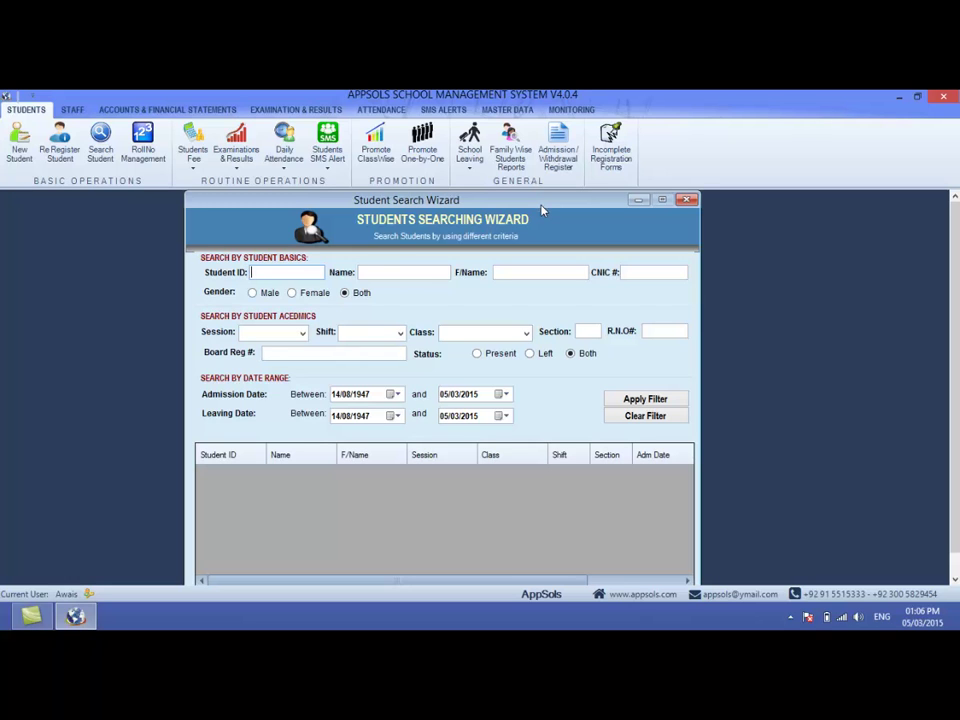
{"action": "left_click", "coordinate": [650, 274]}
{"action": "left_click", "coordinate": [366, 272]}
{"action": "type", "text": "Abid"}
{"action": "left_click", "coordinate": [643, 403]}
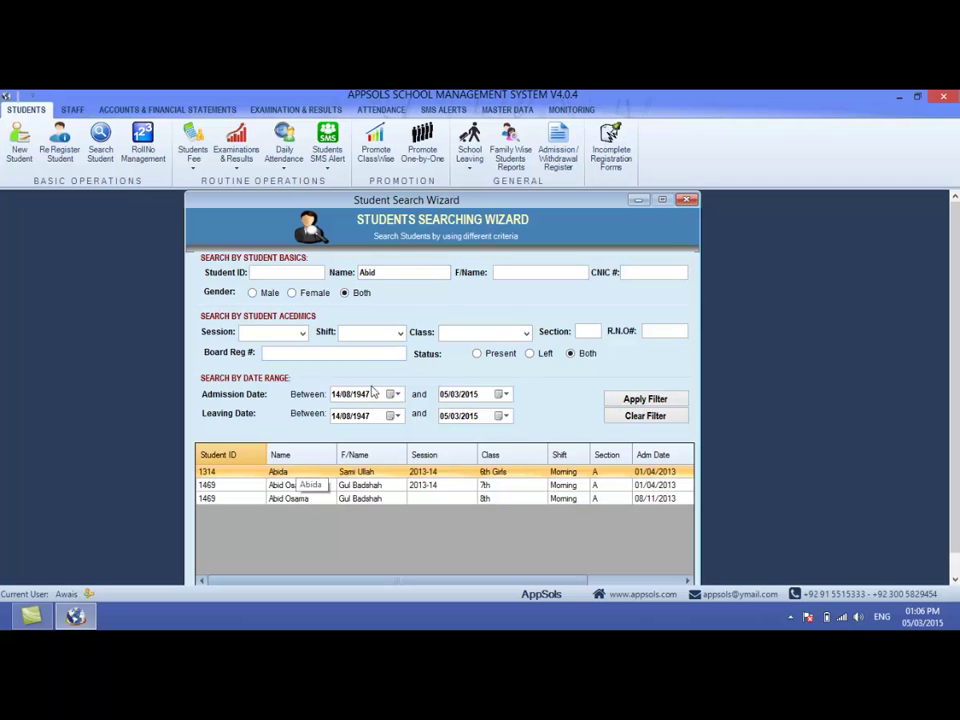
{"action": "left_click", "coordinate": [300, 486]}
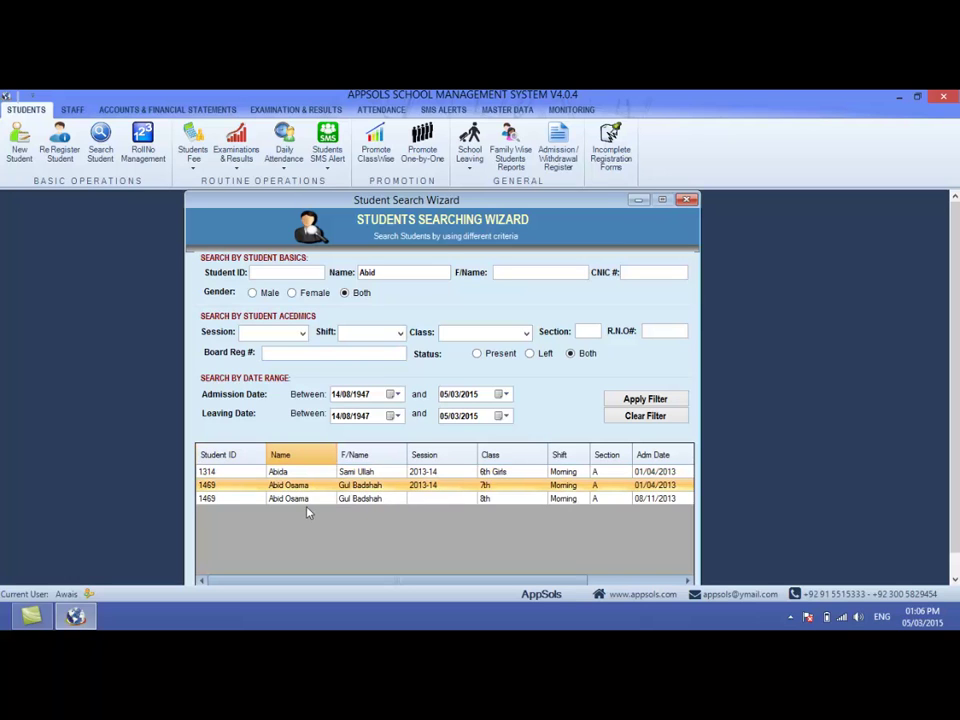
{"action": "left_click", "coordinate": [302, 498]}
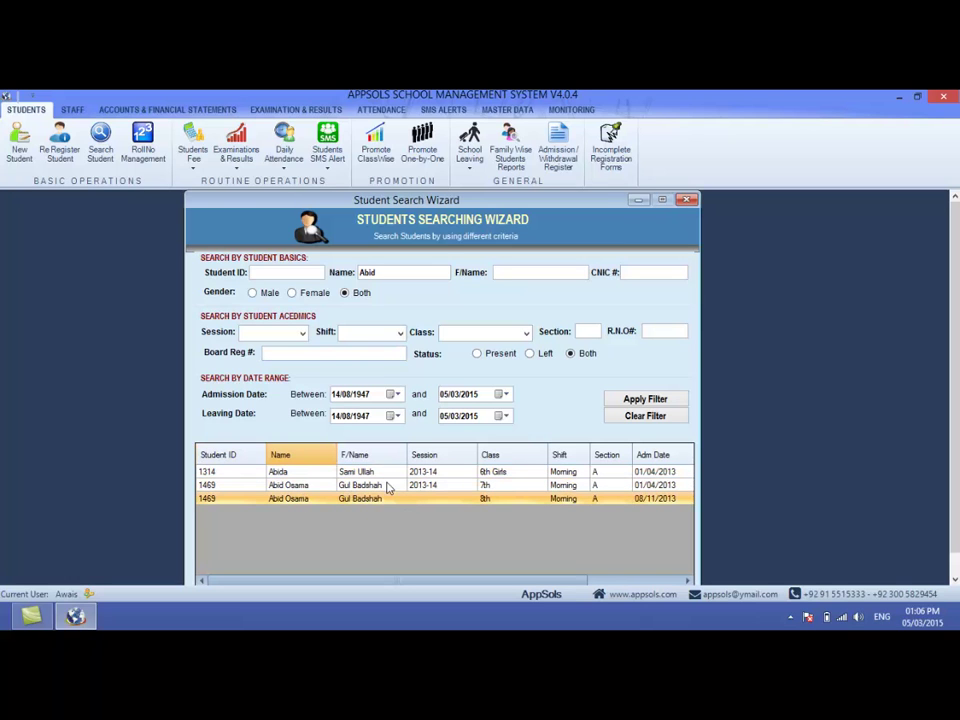
{"action": "left_click", "coordinate": [381, 271]}
{"action": "double_click", "coordinate": [381, 271]}
{"action": "left_click", "coordinate": [385, 487]}
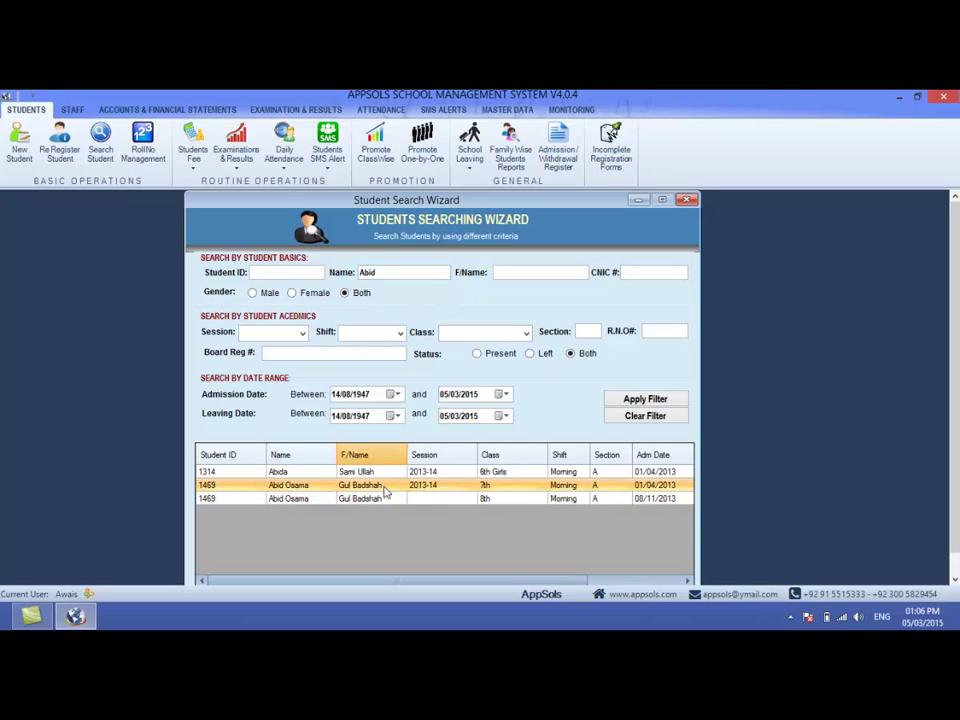
{"action": "double_click", "coordinate": [385, 488]}
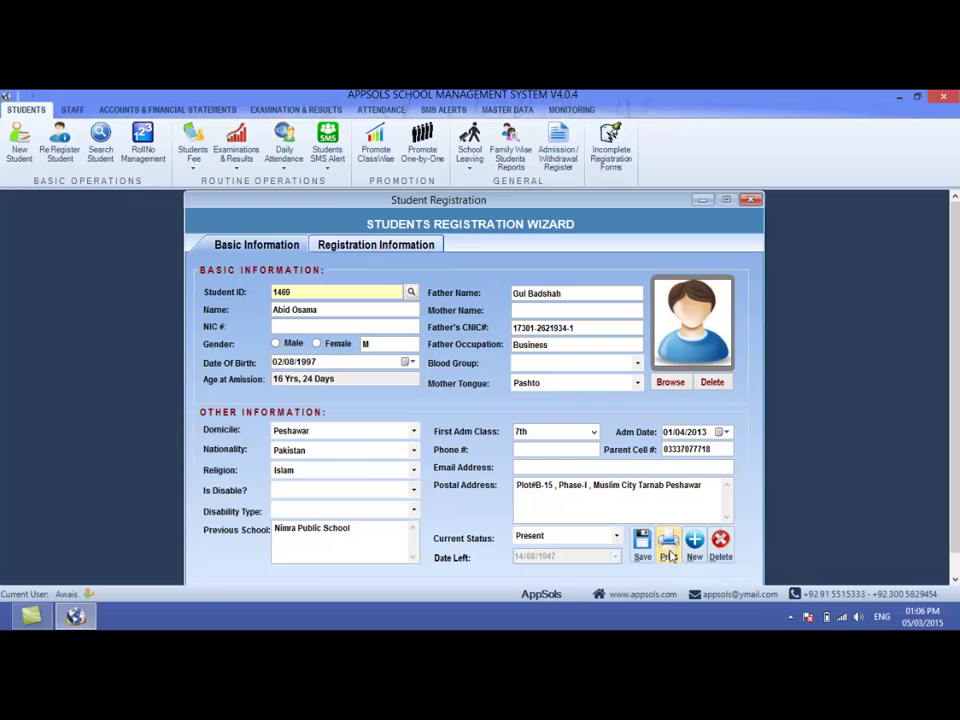
{"action": "left_click", "coordinate": [750, 199]}
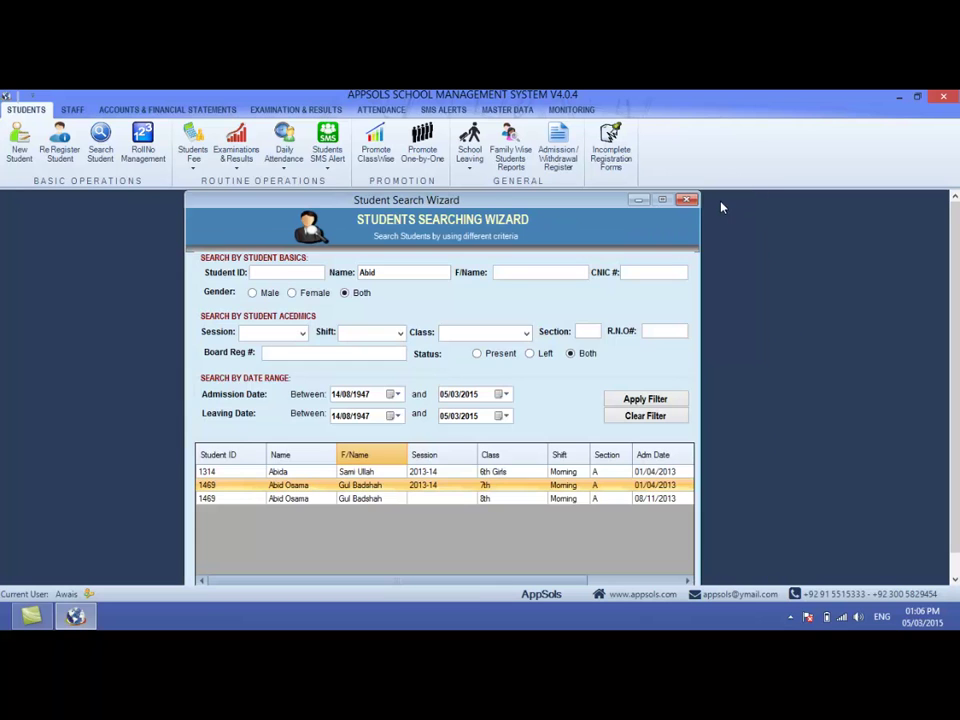
{"action": "left_click", "coordinate": [686, 200]}
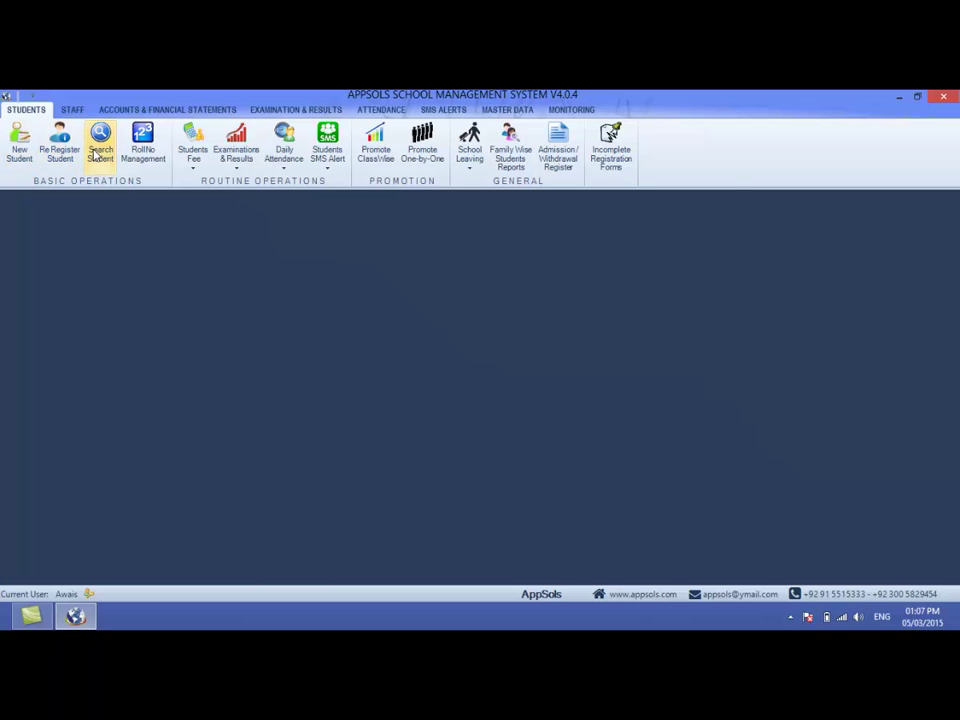
{"action": "left_click", "coordinate": [100, 150]}
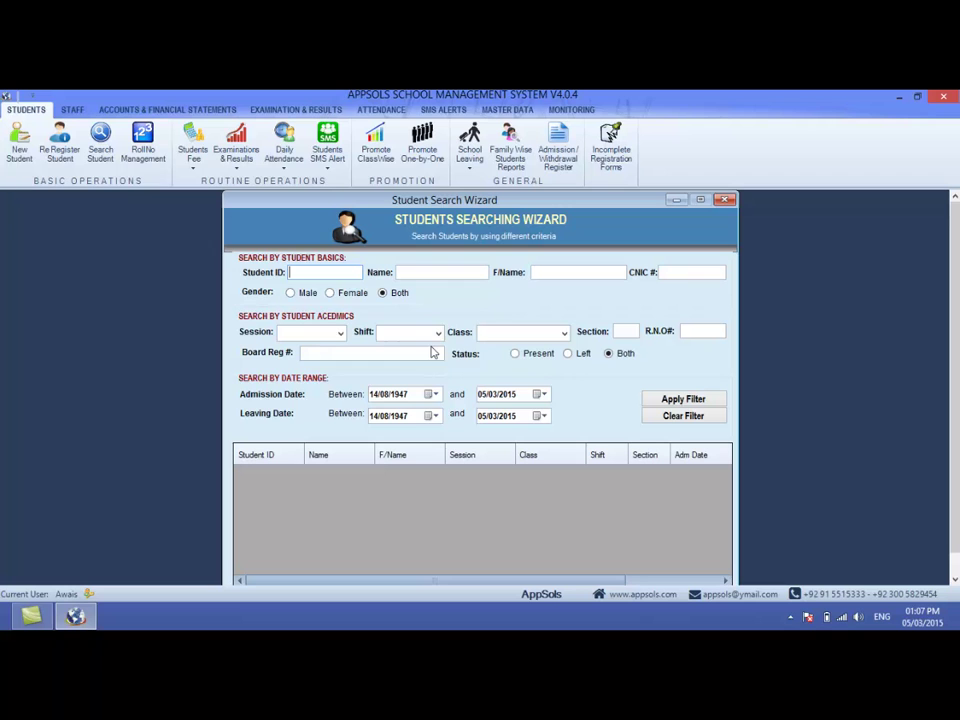
{"action": "left_click", "coordinate": [563, 333]}
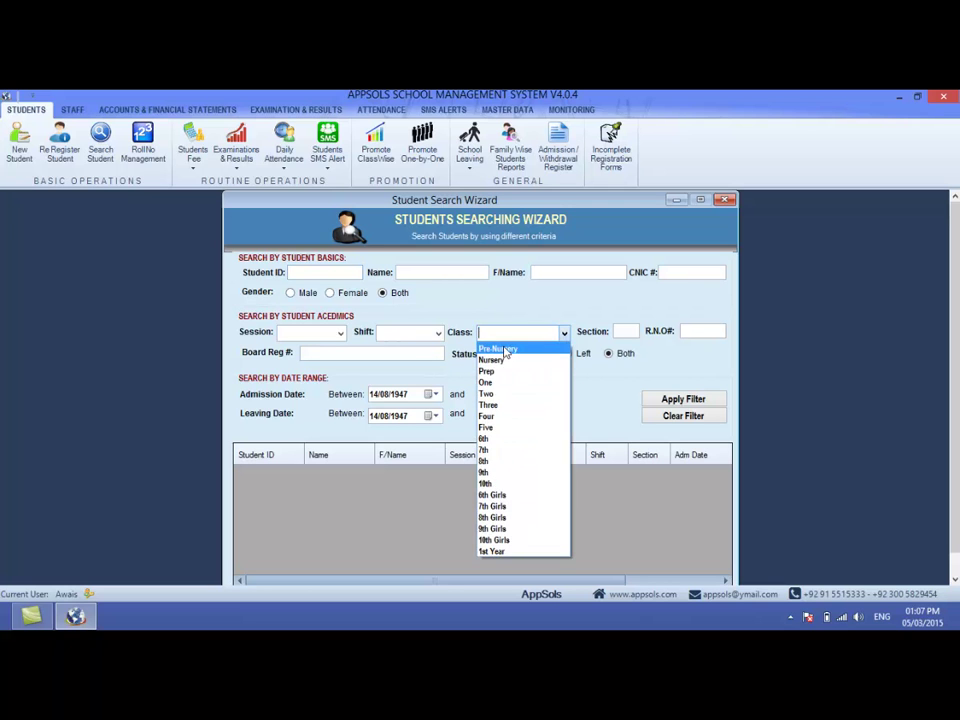
{"action": "left_click", "coordinate": [513, 344]}
{"action": "left_click", "coordinate": [670, 401]}
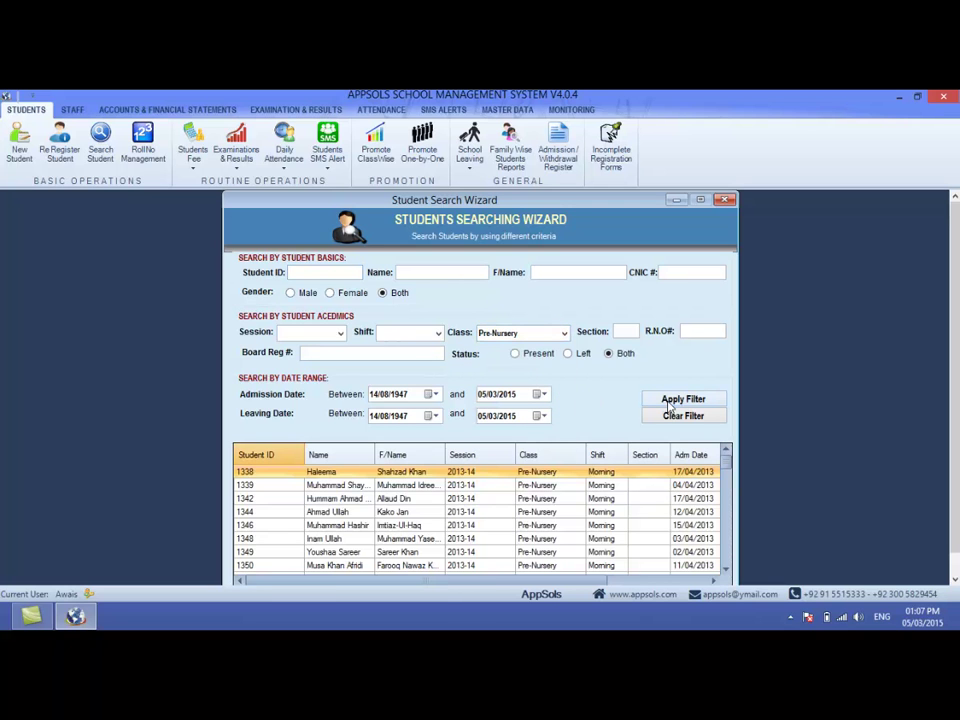
{"action": "left_click", "coordinate": [338, 333]}
{"action": "left_click", "coordinate": [313, 349]}
{"action": "left_click", "coordinate": [699, 399]}
{"action": "left_click", "coordinate": [340, 513]}
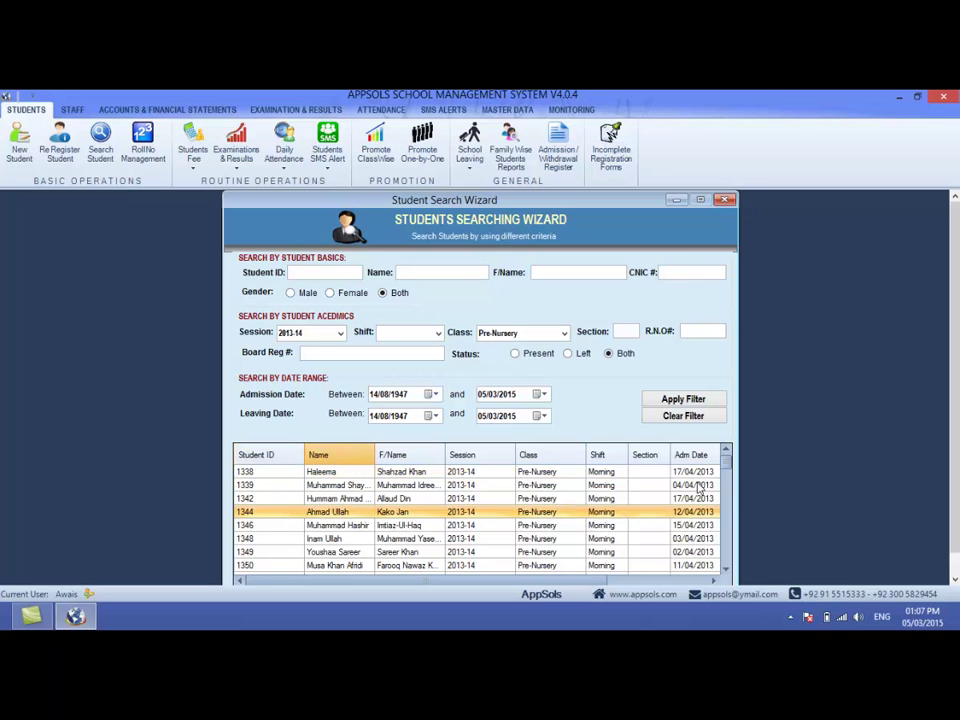
{"action": "scroll", "coordinate": [724, 466], "scroll_direction": "down", "scroll_amount": 1}
{"action": "scroll", "coordinate": [724, 466], "scroll_direction": "up", "scroll_amount": 1}
{"action": "left_click", "coordinate": [324, 457]}
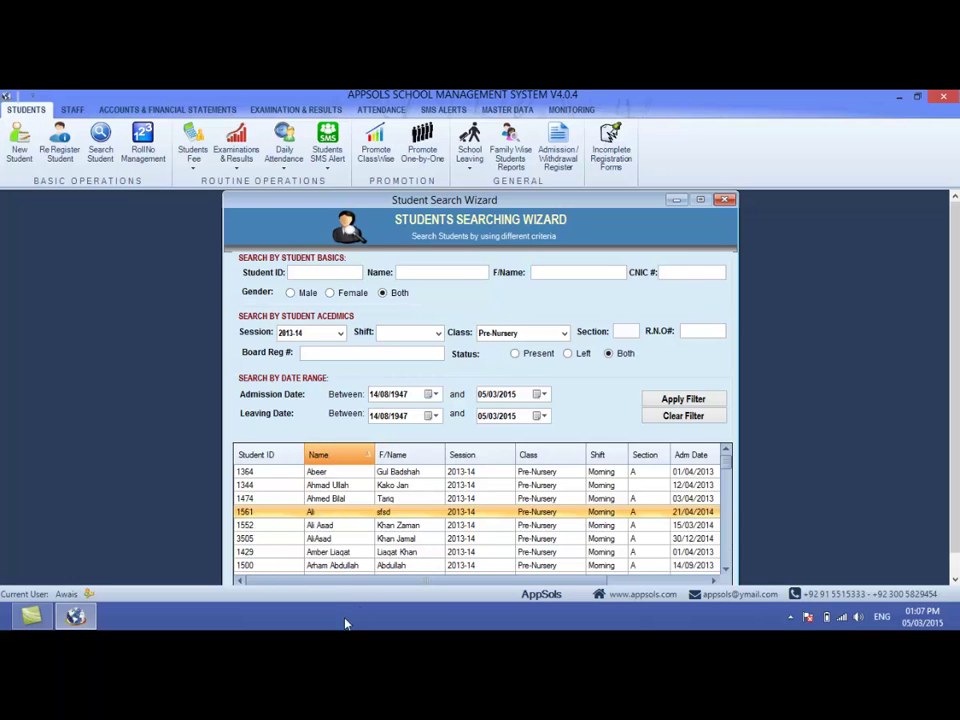
{"action": "left_click", "coordinate": [335, 457]}
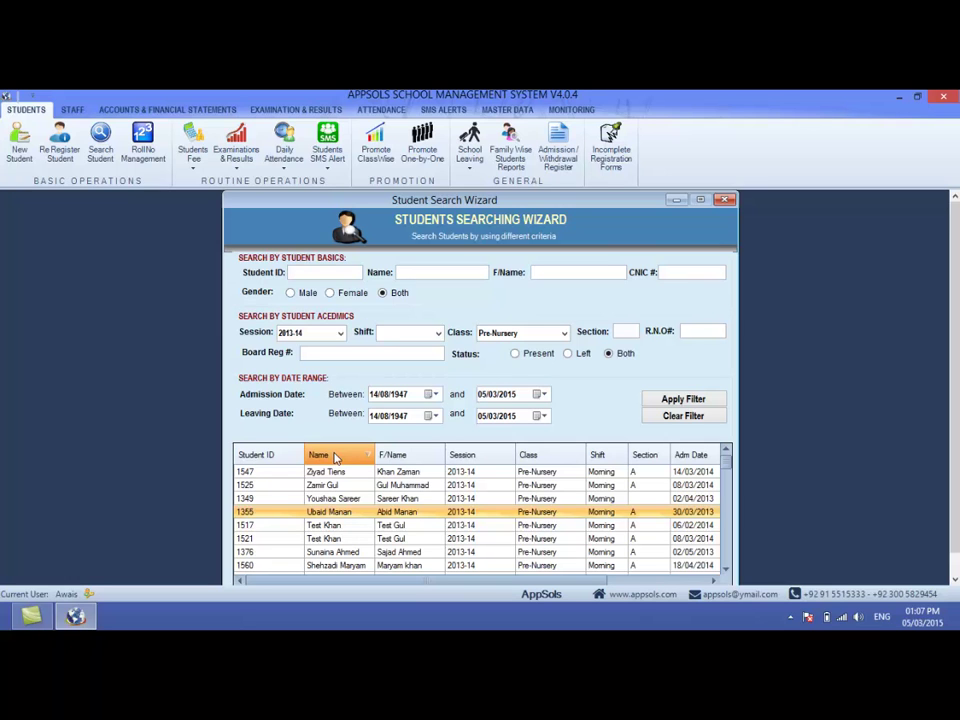
{"action": "left_click", "coordinate": [390, 455]}
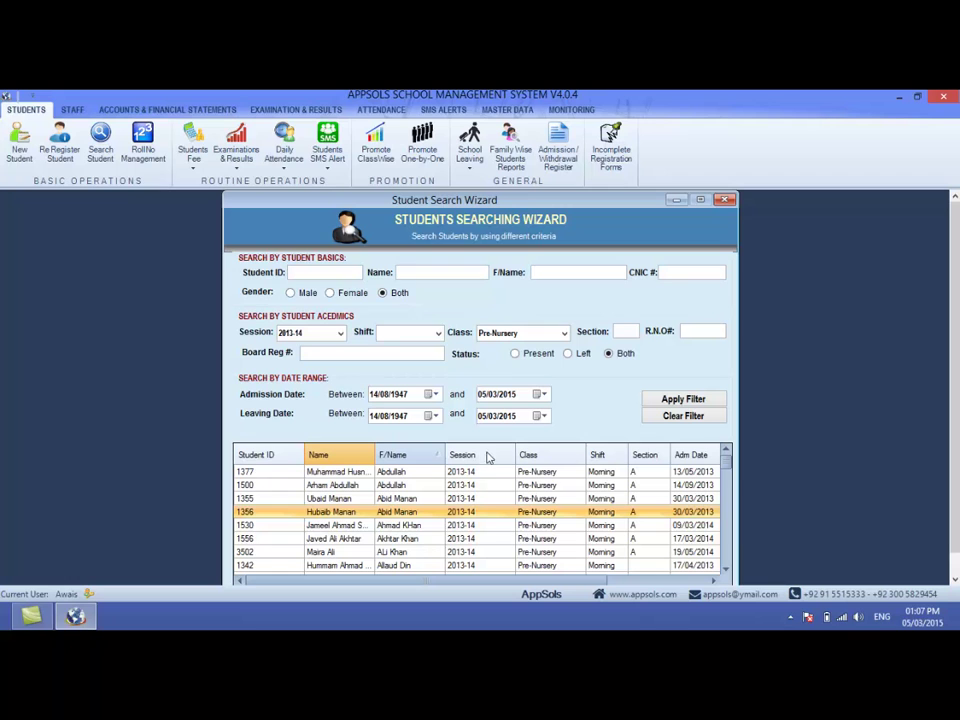
{"action": "left_click", "coordinate": [268, 456]}
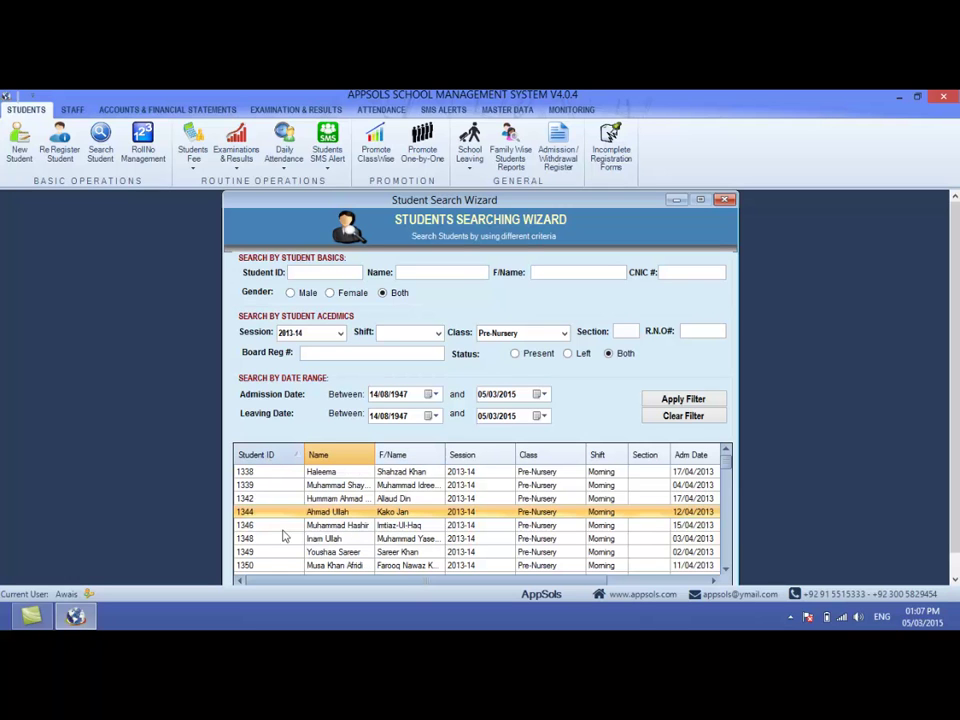
{"action": "left_click", "coordinate": [265, 457]}
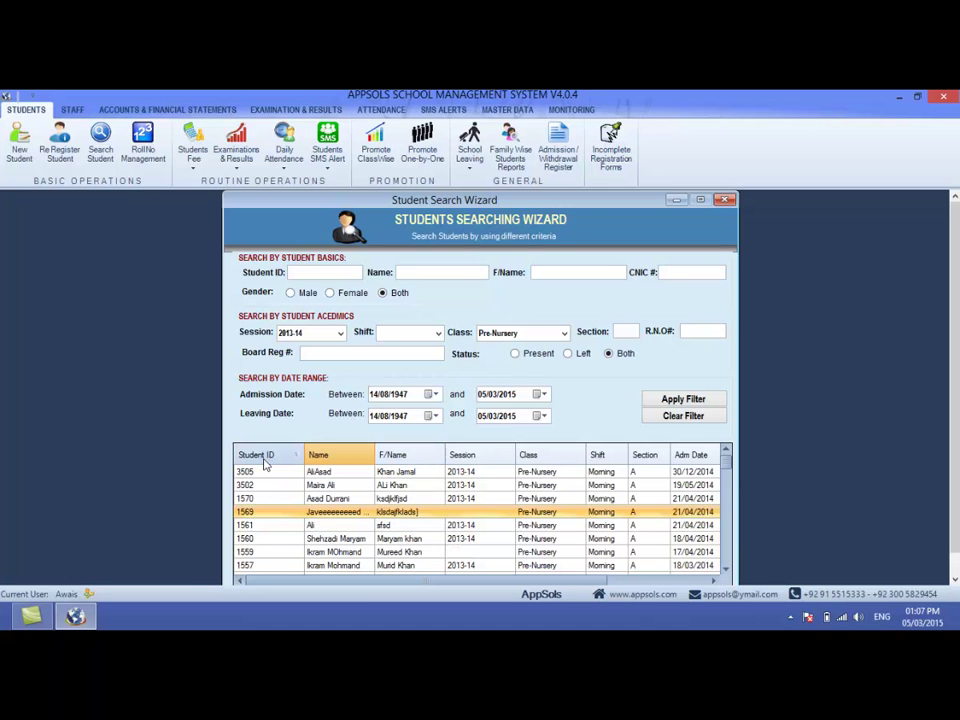
{"action": "left_click", "coordinate": [266, 458]}
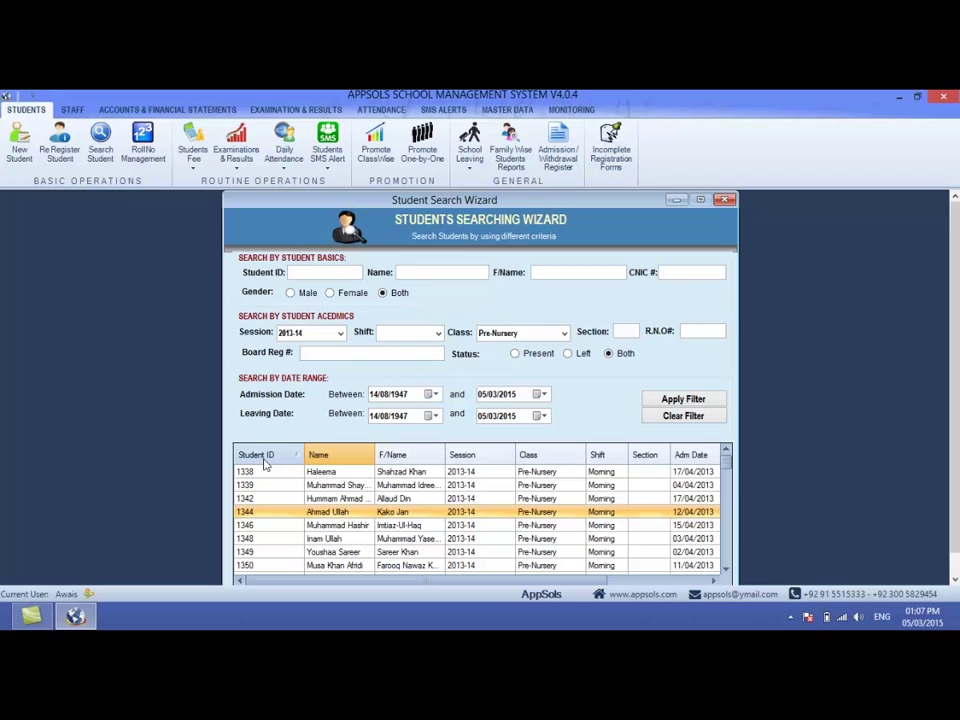
{"action": "left_click", "coordinate": [725, 200]}
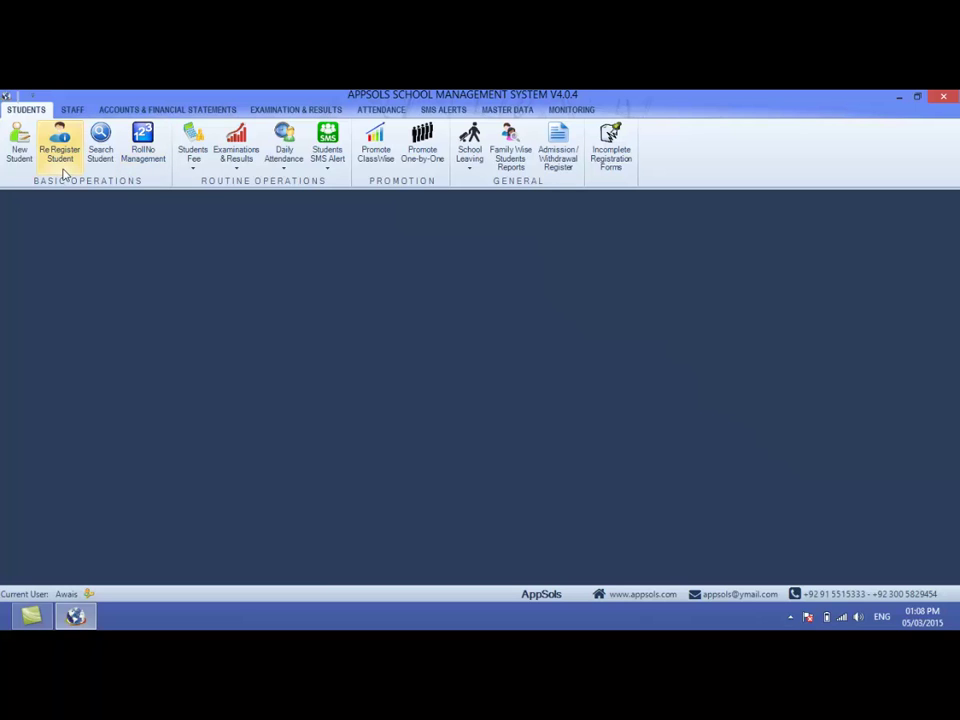
- Open the Re-Enrollment Screen via Re Register Student and move to the Student ID box
{"action": "left_click", "coordinate": [60, 155]}
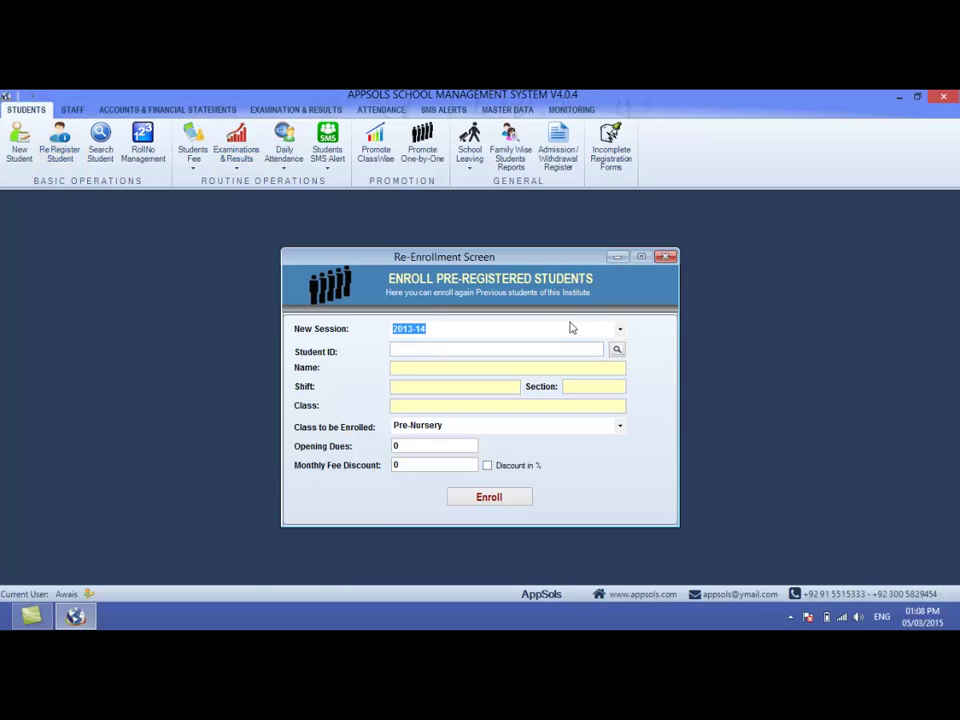
{"action": "key", "text": "Tab"}
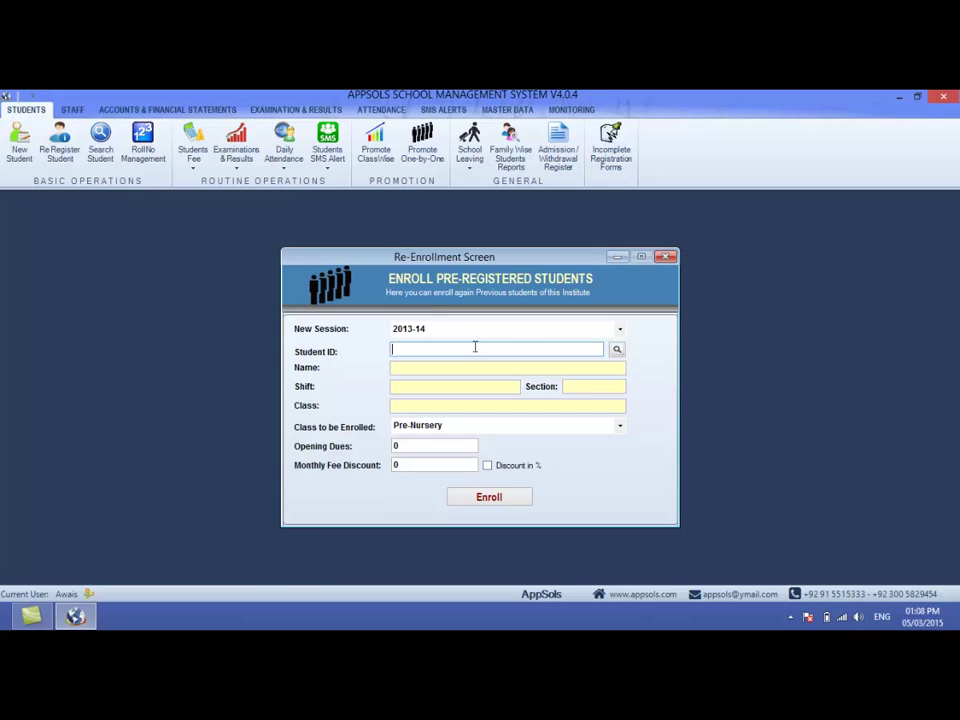
- Search students by the name 'Ali' and take the first match into the re-enrollment form
{"action": "left_click", "coordinate": [616, 352]}
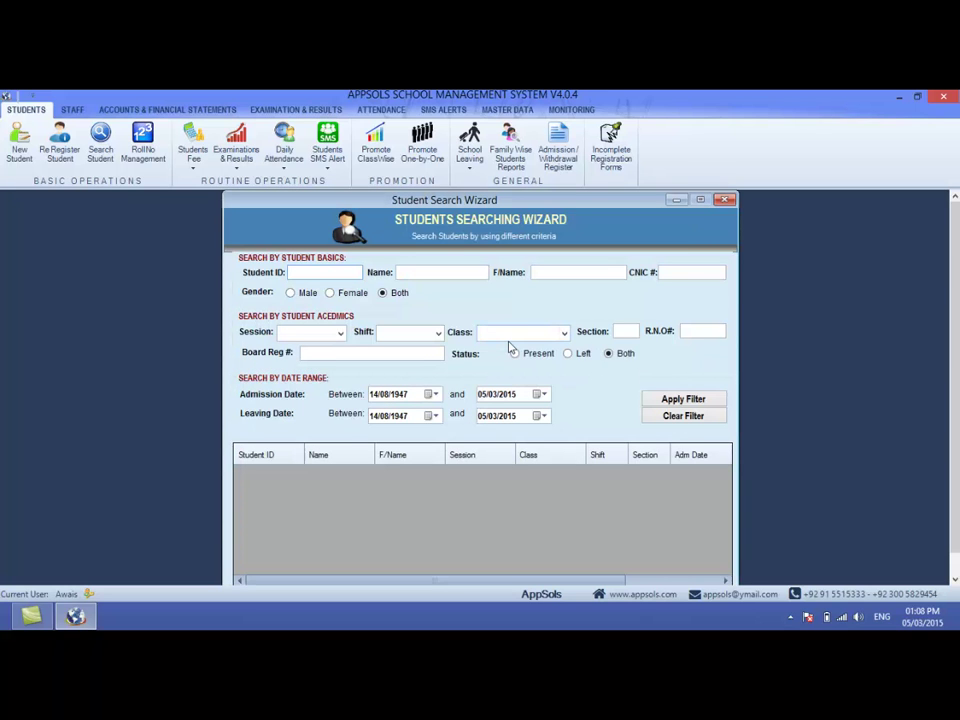
{"action": "left_click", "coordinate": [453, 273]}
{"action": "type", "text": "Jama"}
{"action": "key", "text": "BackSpace"}
{"action": "key", "text": "BackSpace"}
{"action": "key", "text": "BackSpace"}
{"action": "key", "text": "BackSpace"}
{"action": "type", "text": "Ali"}
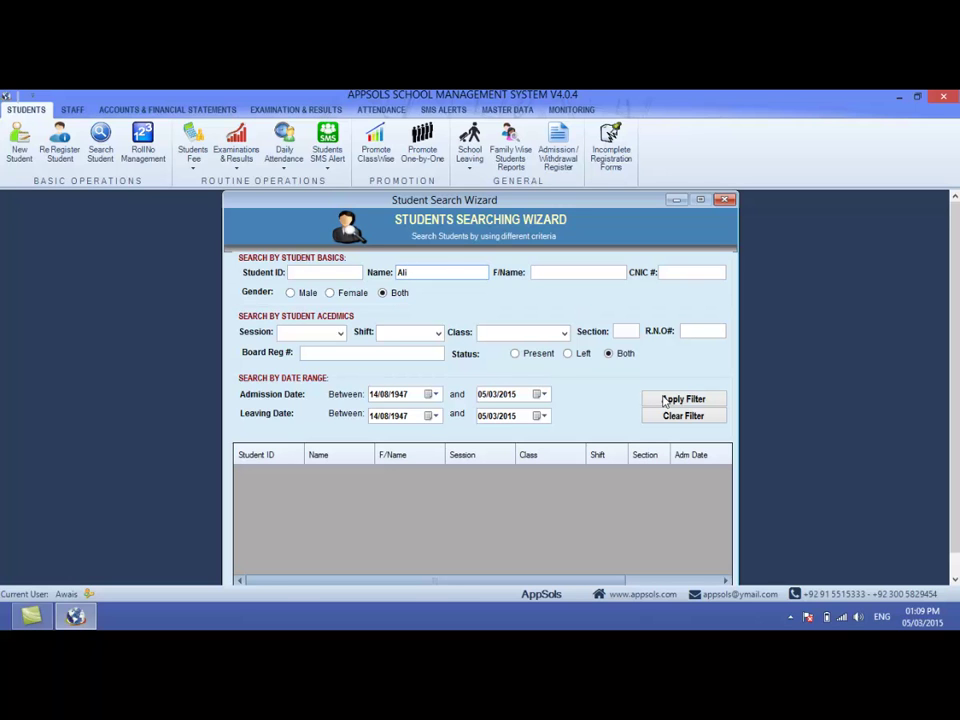
{"action": "left_click", "coordinate": [666, 400]}
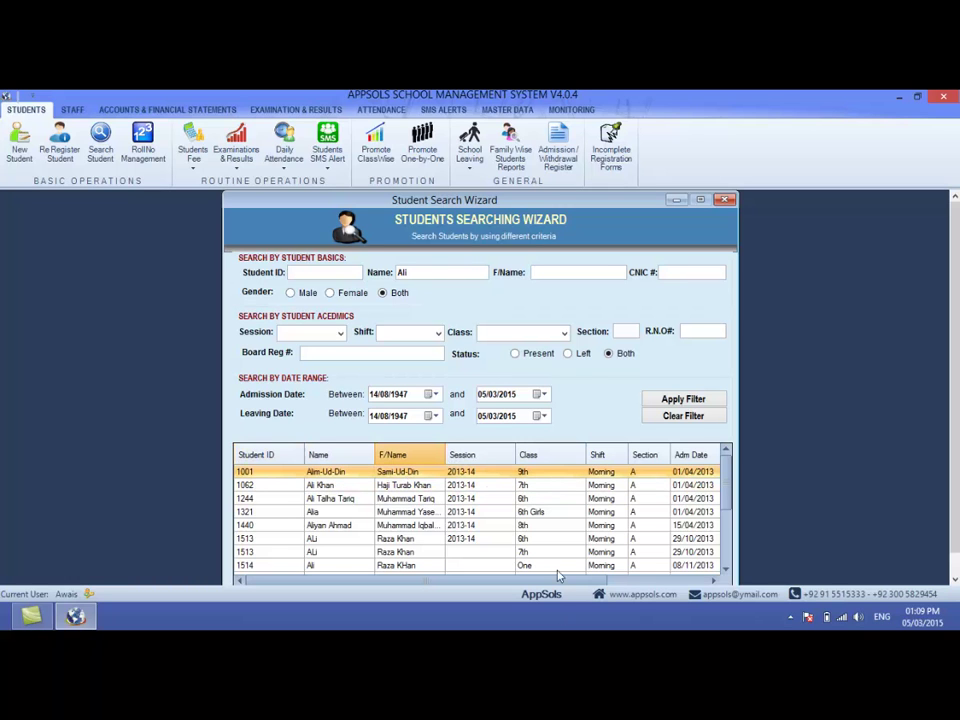
{"action": "double_click", "coordinate": [542, 477]}
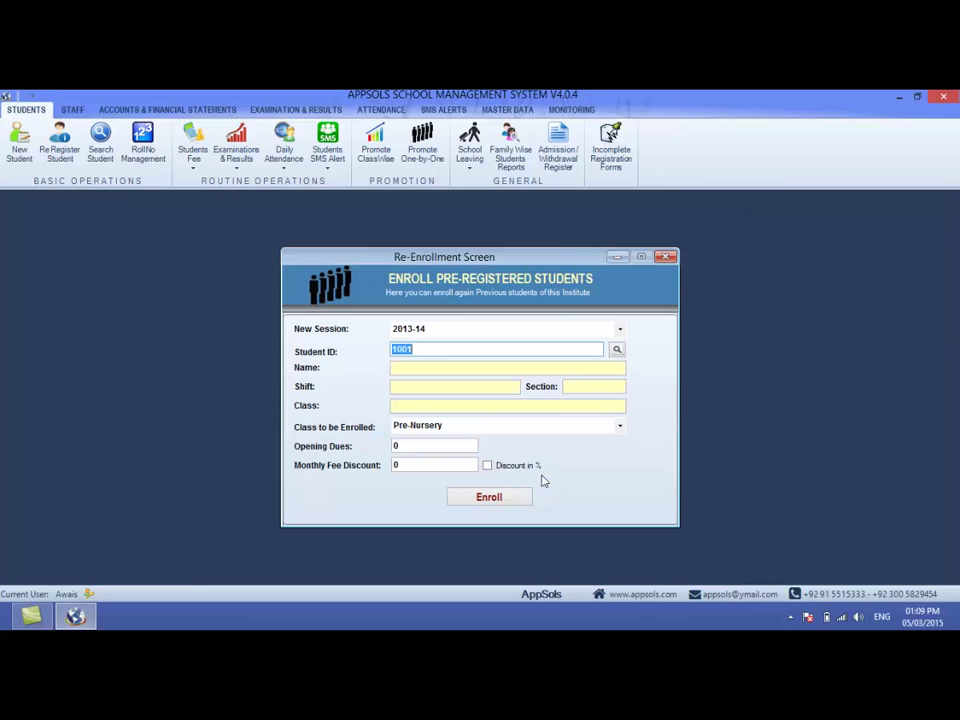
- Load the chosen student and review their name, shift, section and current class 10th
{"action": "key", "text": "Return"}
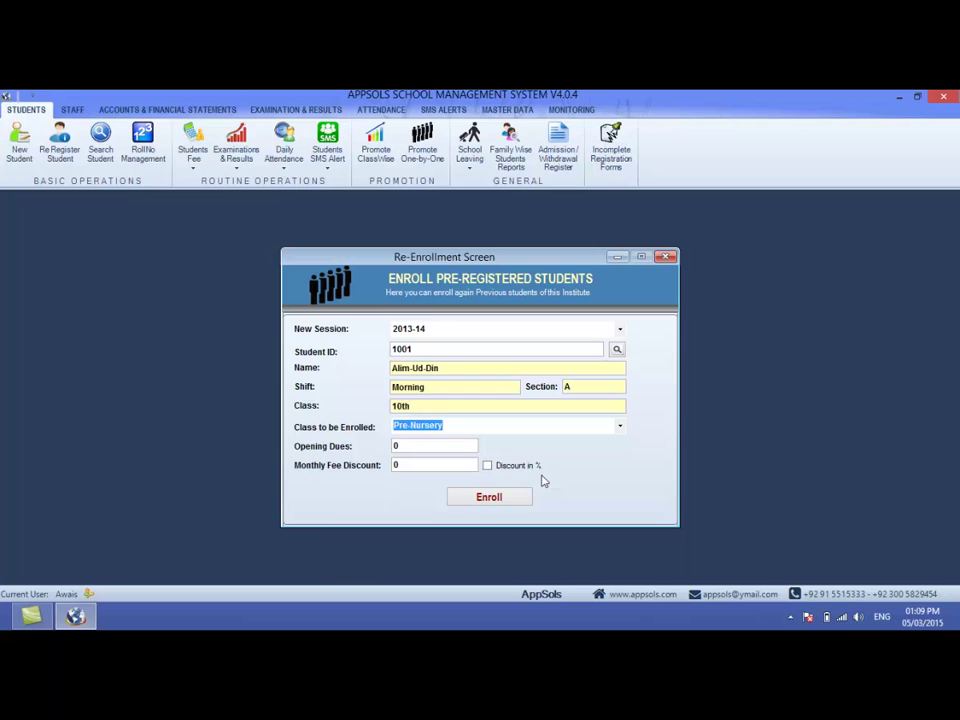
{"action": "left_click", "coordinate": [446, 367]}
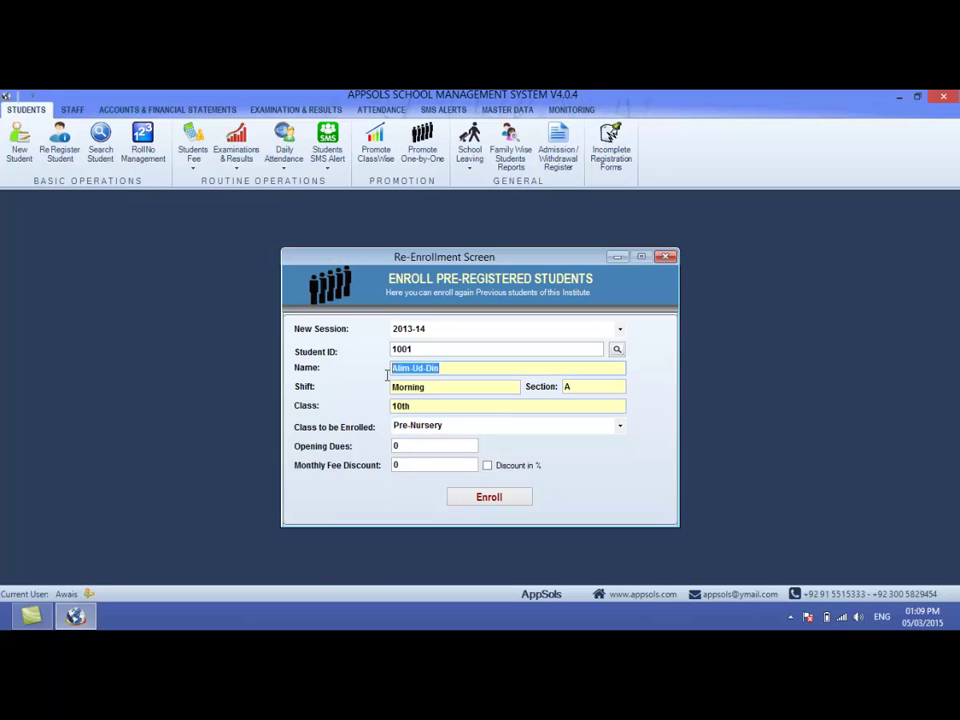
{"action": "left_click", "coordinate": [423, 389]}
{"action": "left_click", "coordinate": [579, 388]}
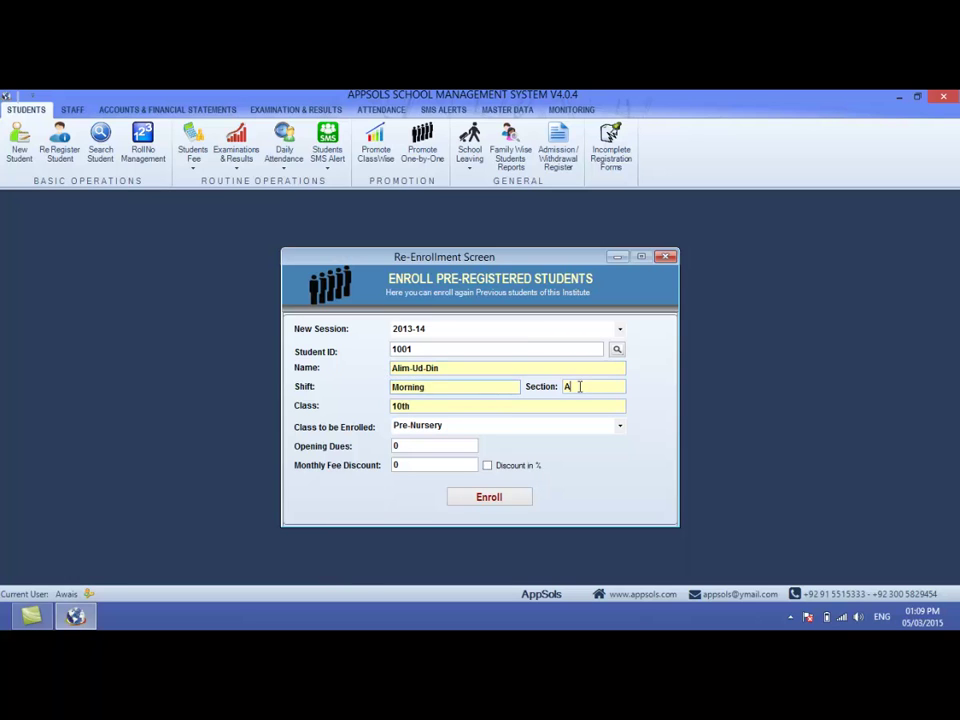
{"action": "left_click", "coordinate": [424, 406]}
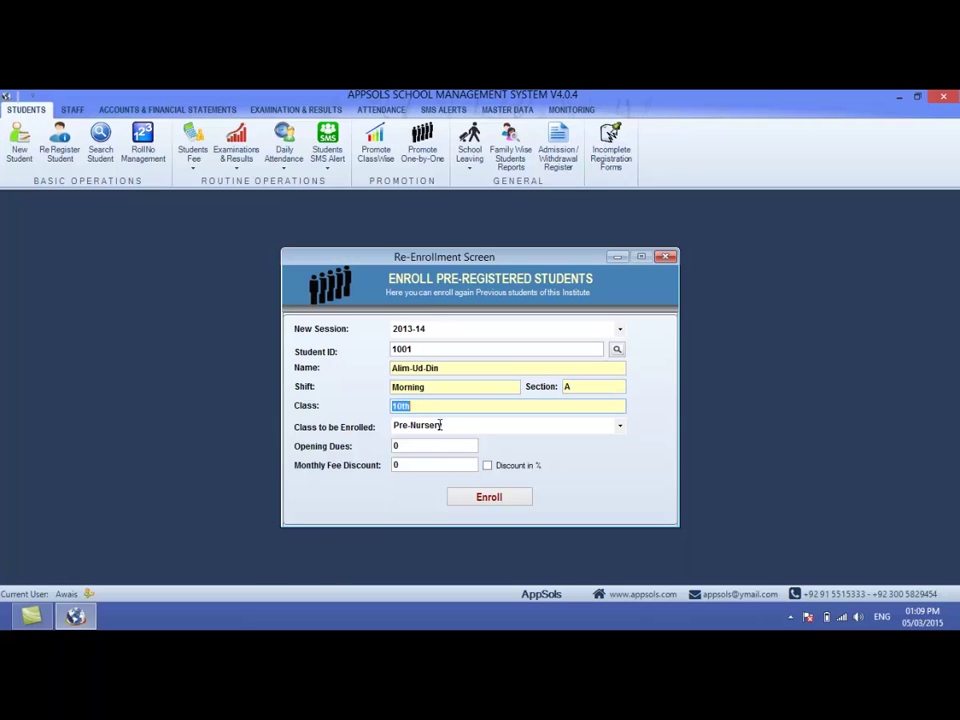
- Choose 1st Year as the class to be enrolled and move to the monthly fee discount
{"action": "left_click", "coordinate": [620, 426]}
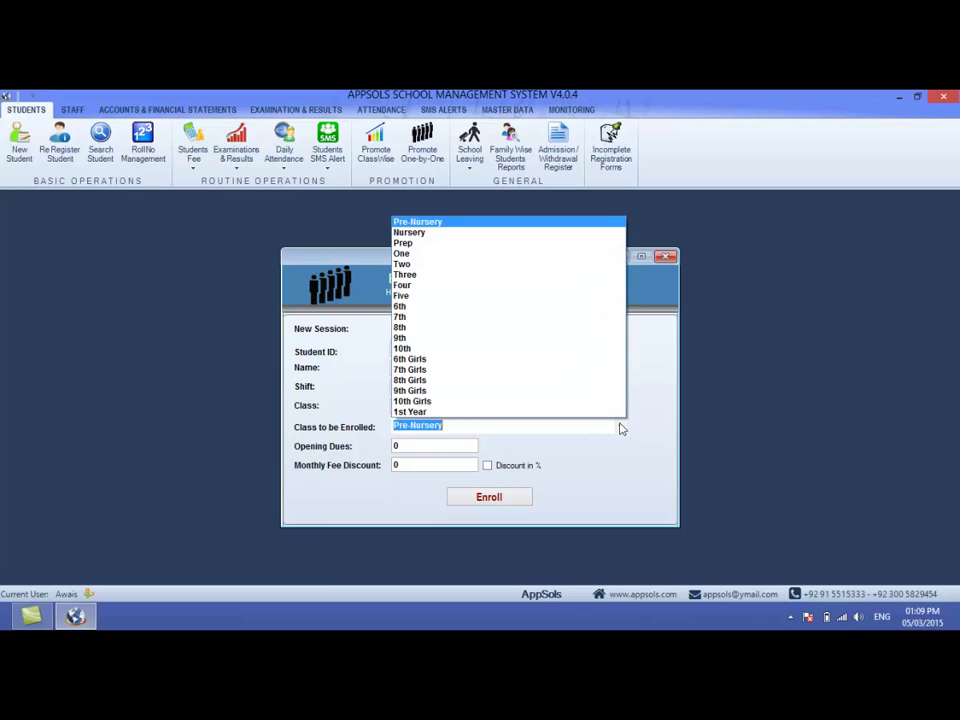
{"action": "left_click", "coordinate": [497, 412]}
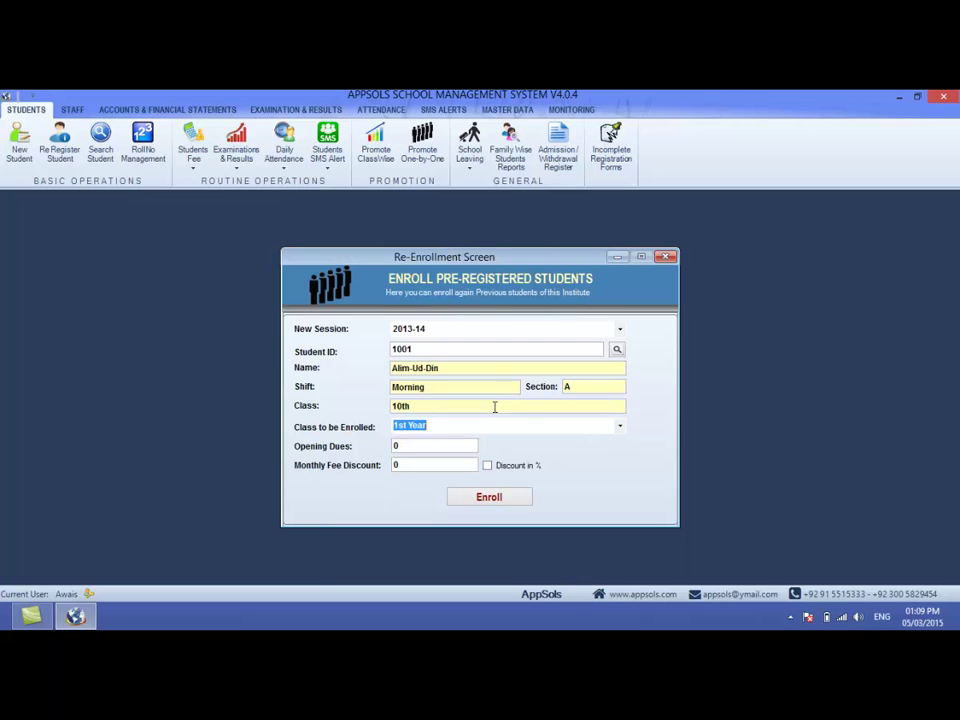
{"action": "left_click", "coordinate": [424, 446]}
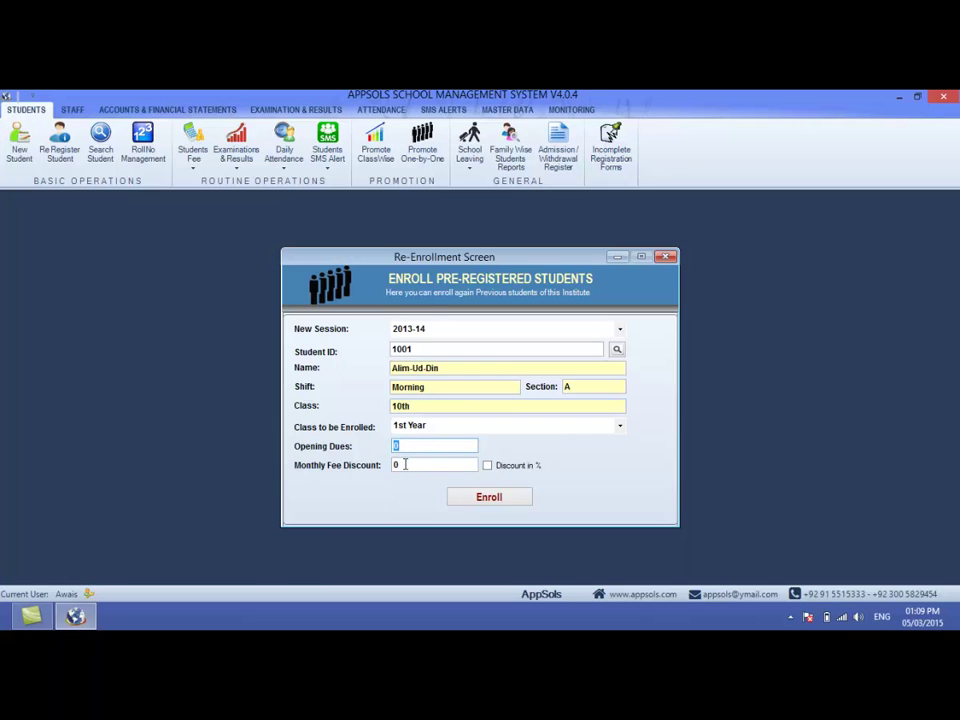
{"action": "key", "text": "Tab"}
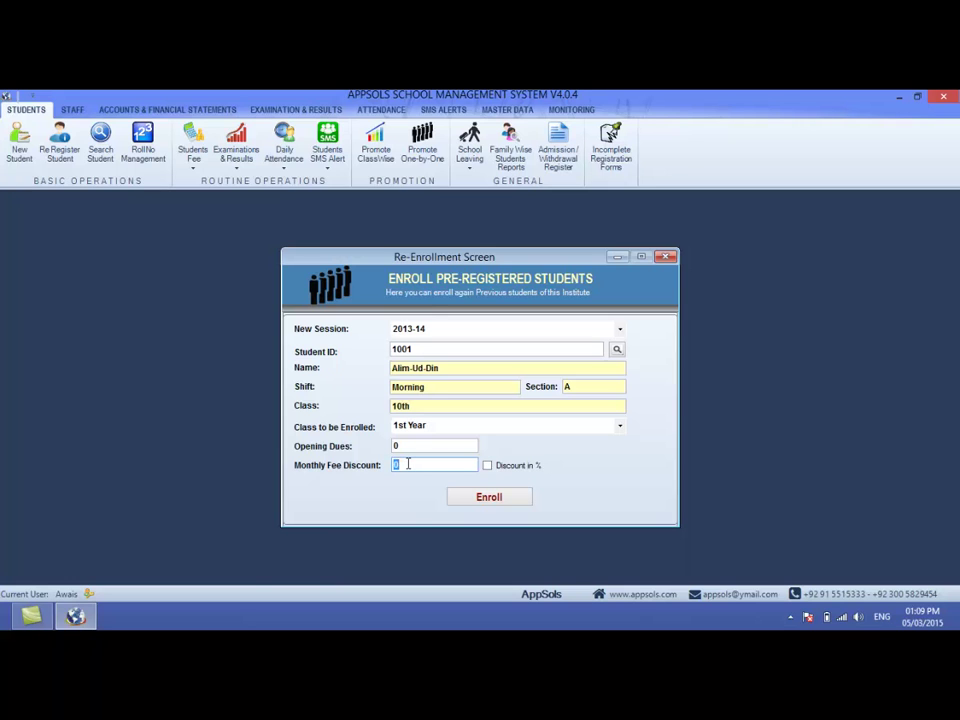
- Enter a 50% fee discount, submit, dismiss the Duplicate Promotion error and close the form
{"action": "type", "text": "50"}
{"action": "left_click", "coordinate": [487, 466]}
{"action": "left_click", "coordinate": [490, 495]}
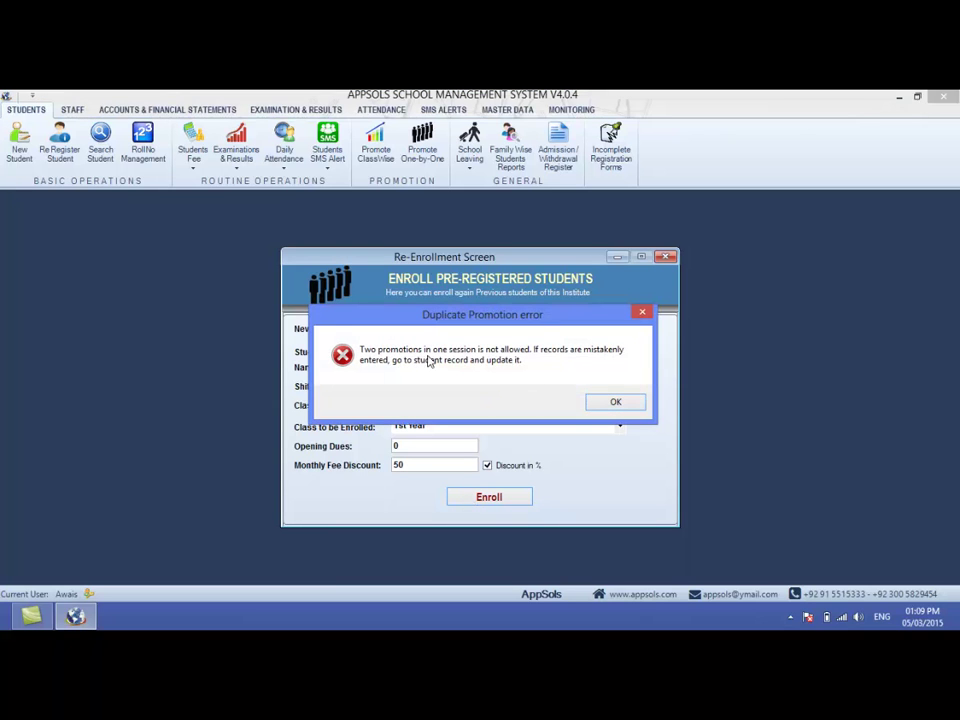
{"action": "left_click", "coordinate": [603, 404]}
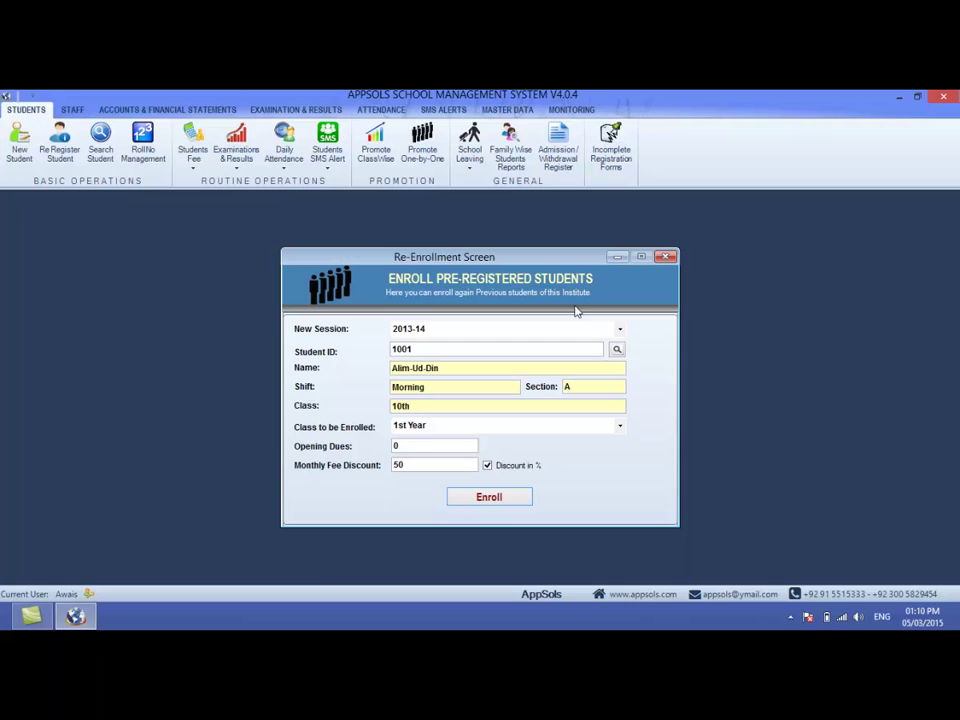
{"action": "left_click", "coordinate": [667, 258]}
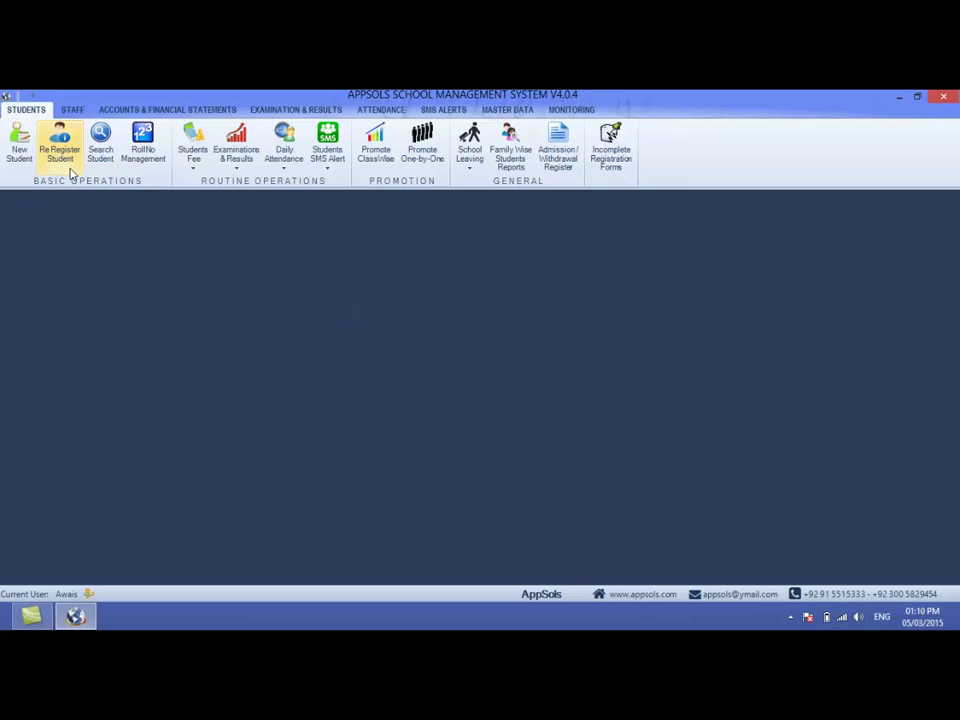
- In RollNo Management, list the 2013-14 Morning Pre-Nursery section A students
{"action": "left_click", "coordinate": [140, 163]}
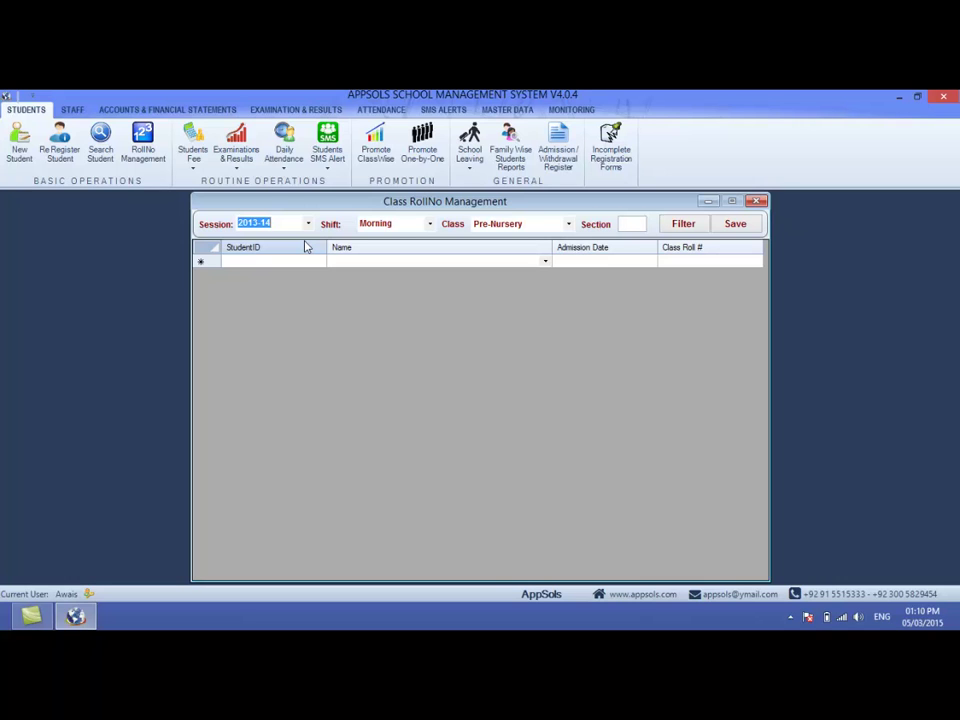
{"action": "left_click", "coordinate": [307, 224]}
{"action": "left_click", "coordinate": [290, 236]}
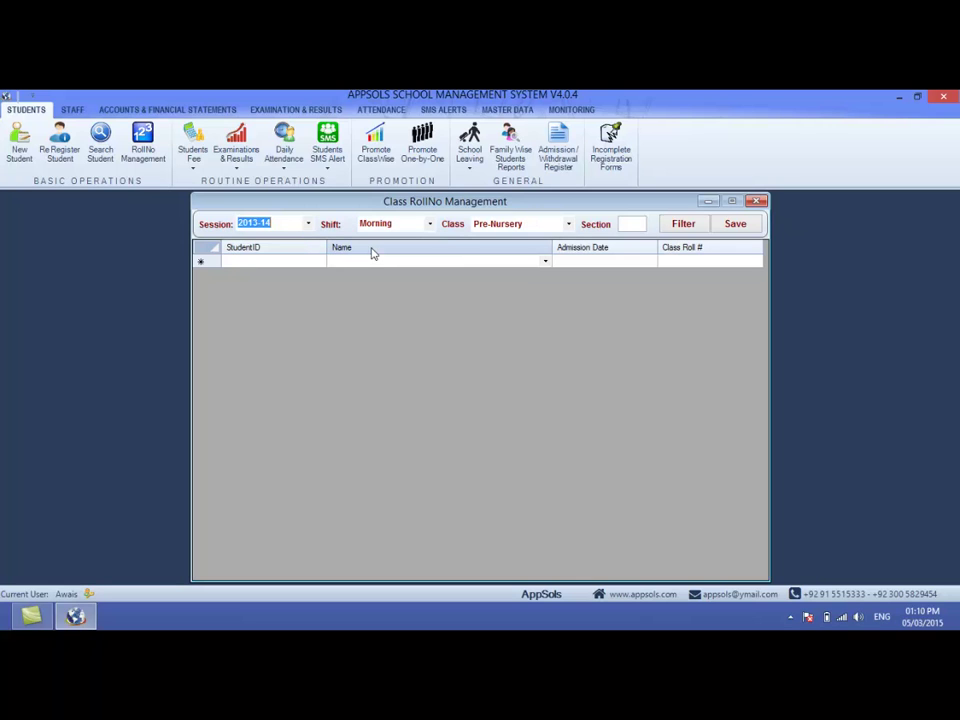
{"action": "key", "text": "Tab"}
{"action": "key", "text": "Tab"}
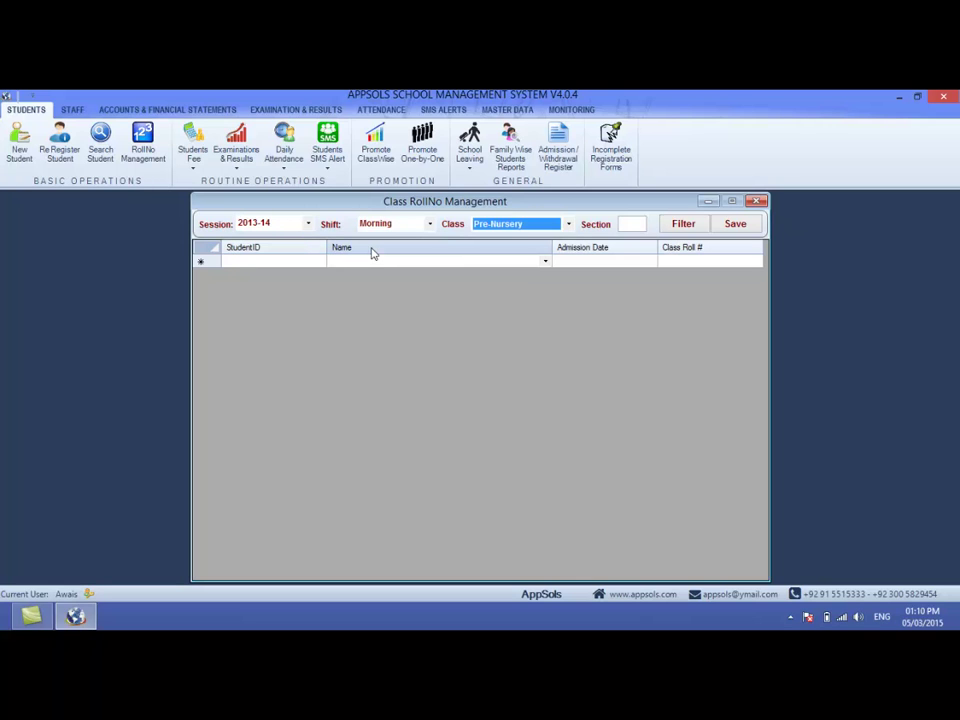
{"action": "key", "text": "Tab"}
{"action": "type", "text": "A"}
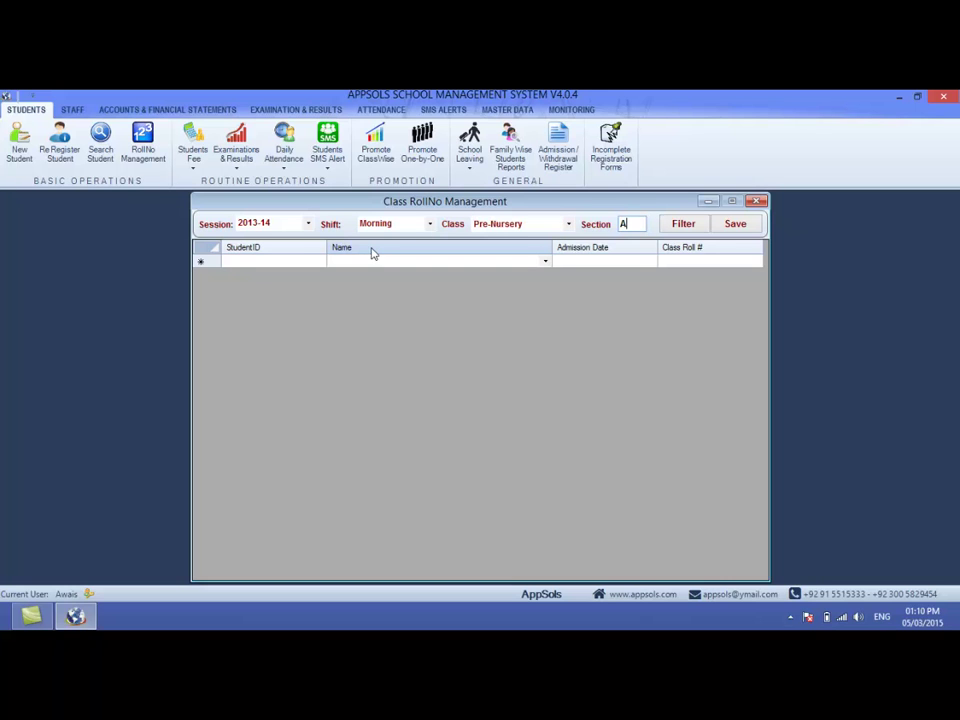
{"action": "left_click", "coordinate": [685, 223]}
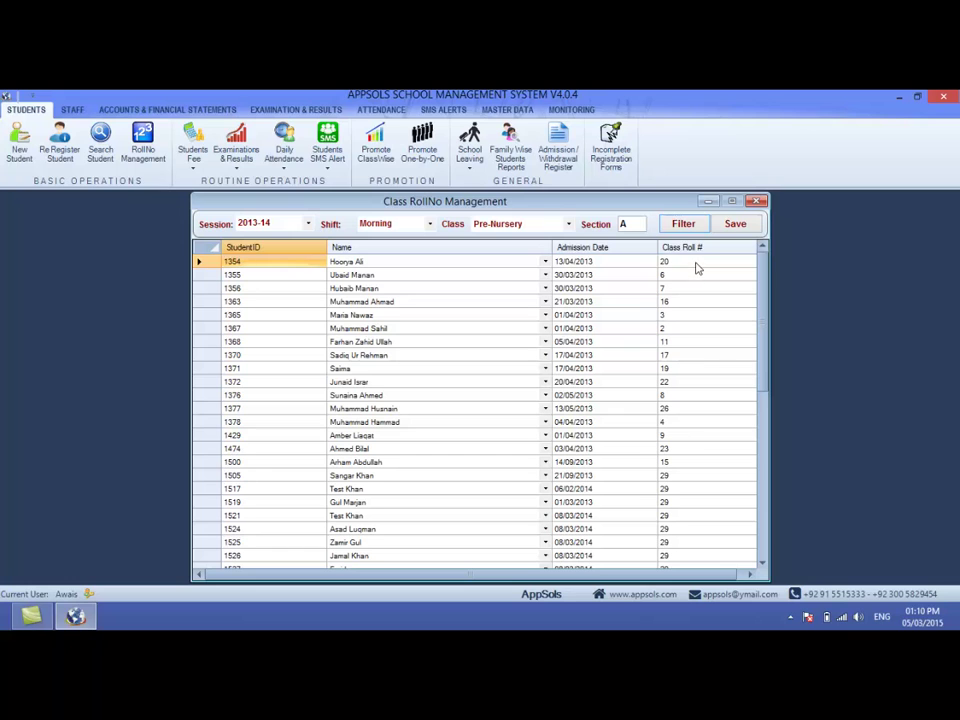
- Set the class roll numbers to 1, 2 and 2, then close the window
{"action": "left_click", "coordinate": [697, 263]}
{"action": "type", "text": "1"}
{"action": "key", "text": "Return"}
{"action": "type", "text": "2"}
{"action": "key", "text": "Return"}
{"action": "type", "text": "2"}
{"action": "key", "text": "Return"}
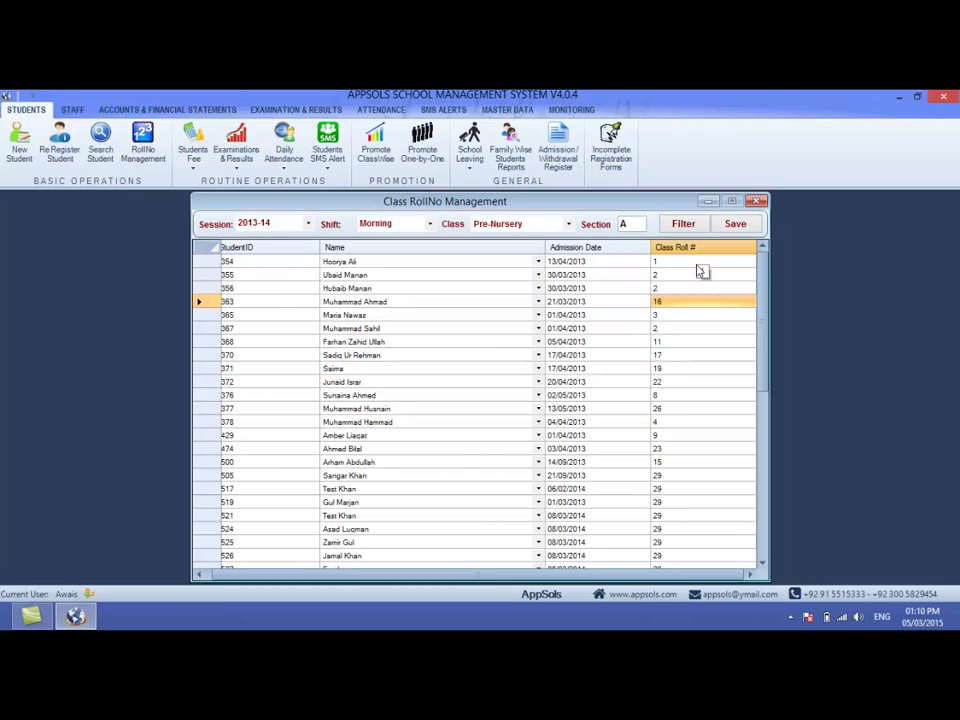
{"action": "mouse_move", "coordinate": [763, 273]}
{"action": "left_mouse_down"}
{"action": "mouse_move", "coordinate": [771, 386]}
{"action": "mouse_move", "coordinate": [766, 262]}
{"action": "left_mouse_up"}
{"action": "left_click", "coordinate": [757, 201]}
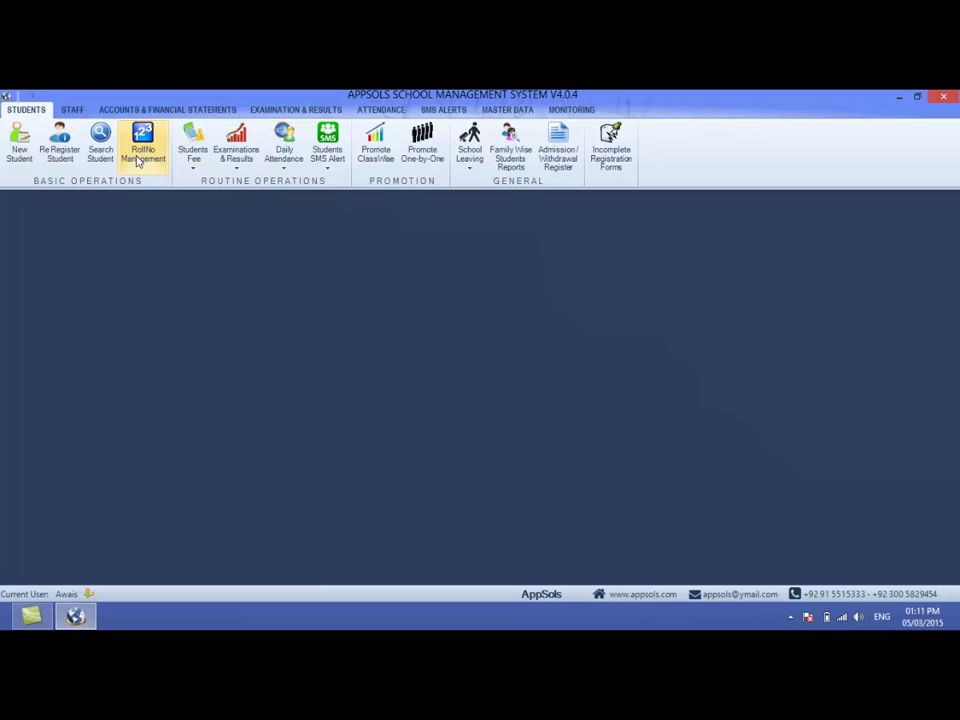
{"action": "left_click", "coordinate": [140, 155]}
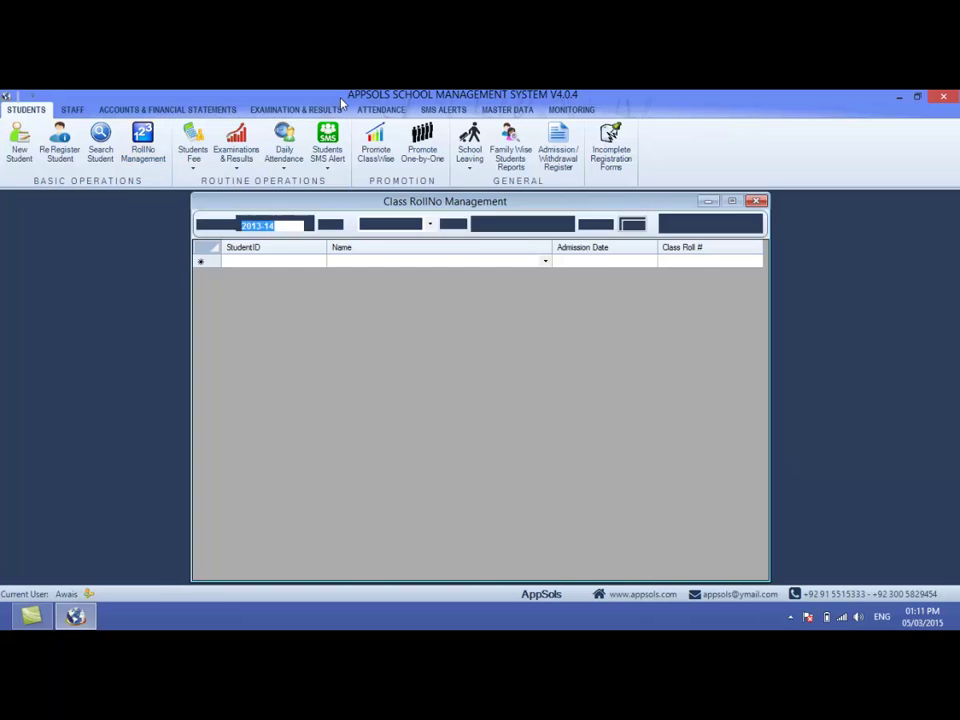
{"action": "left_click", "coordinate": [757, 201]}
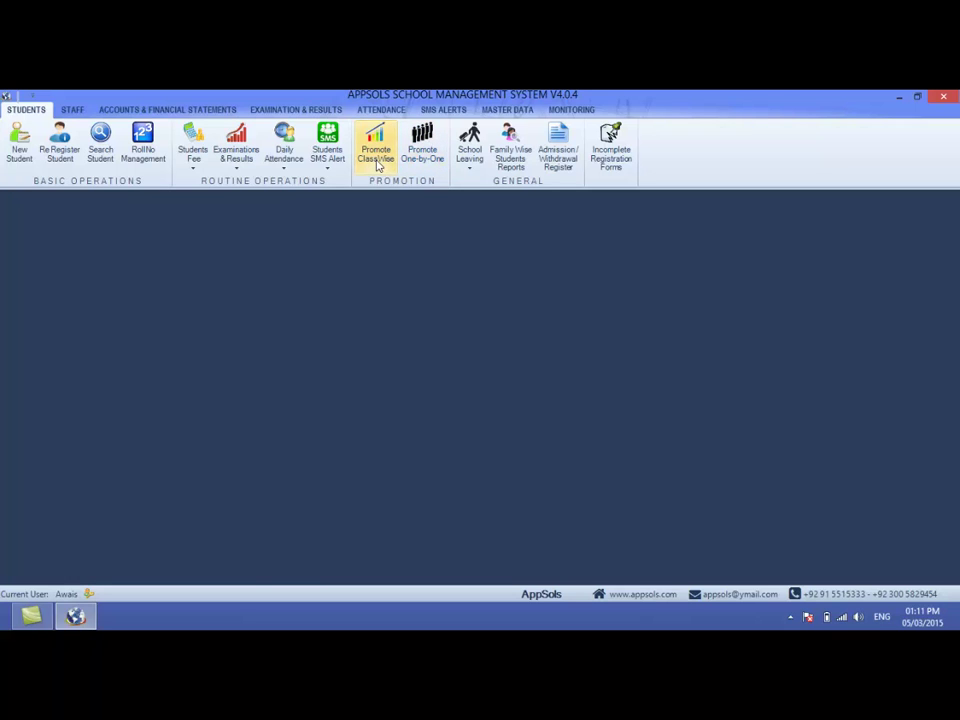
- Set up class-wise promotion for session 2013-14 from 7th (20 students) into 8th
{"action": "left_click", "coordinate": [378, 165]}
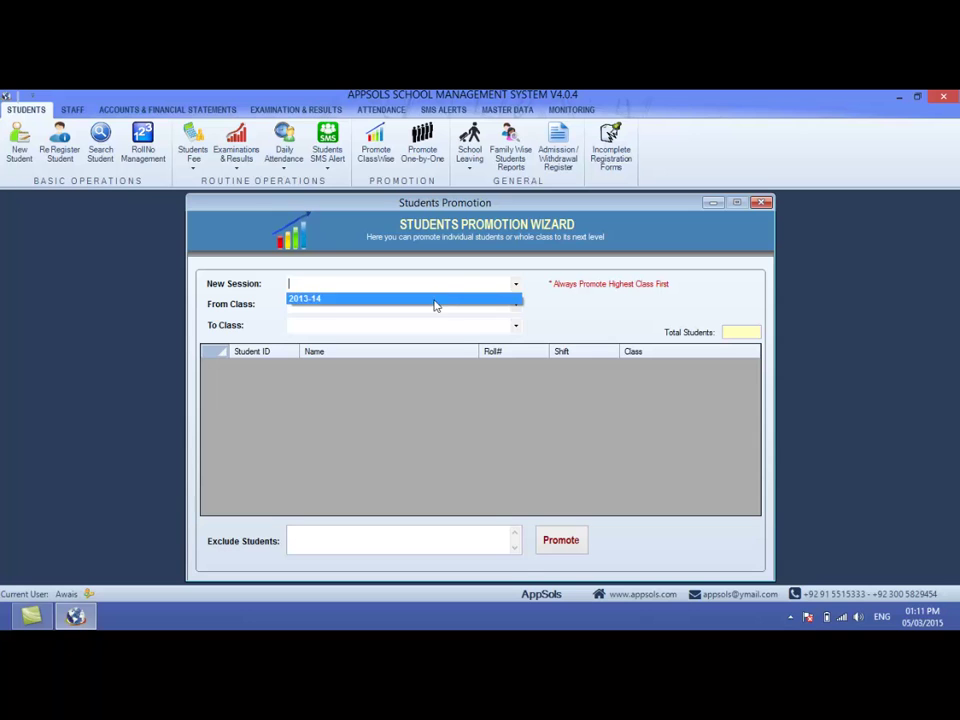
{"action": "left_click", "coordinate": [436, 299]}
{"action": "left_click", "coordinate": [514, 305]}
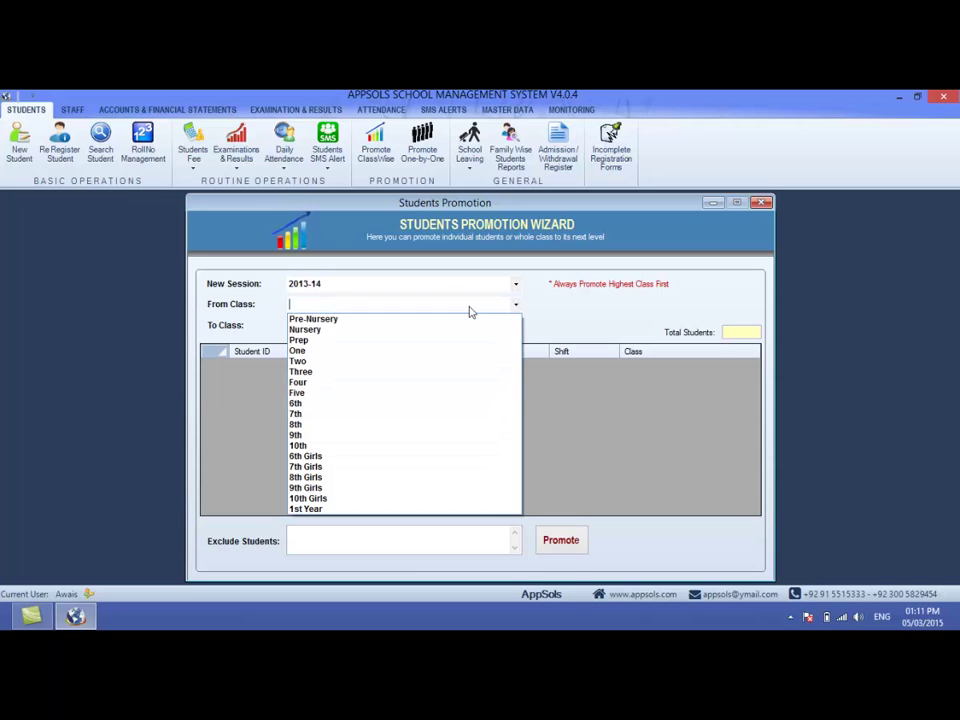
{"action": "left_click", "coordinate": [350, 415]}
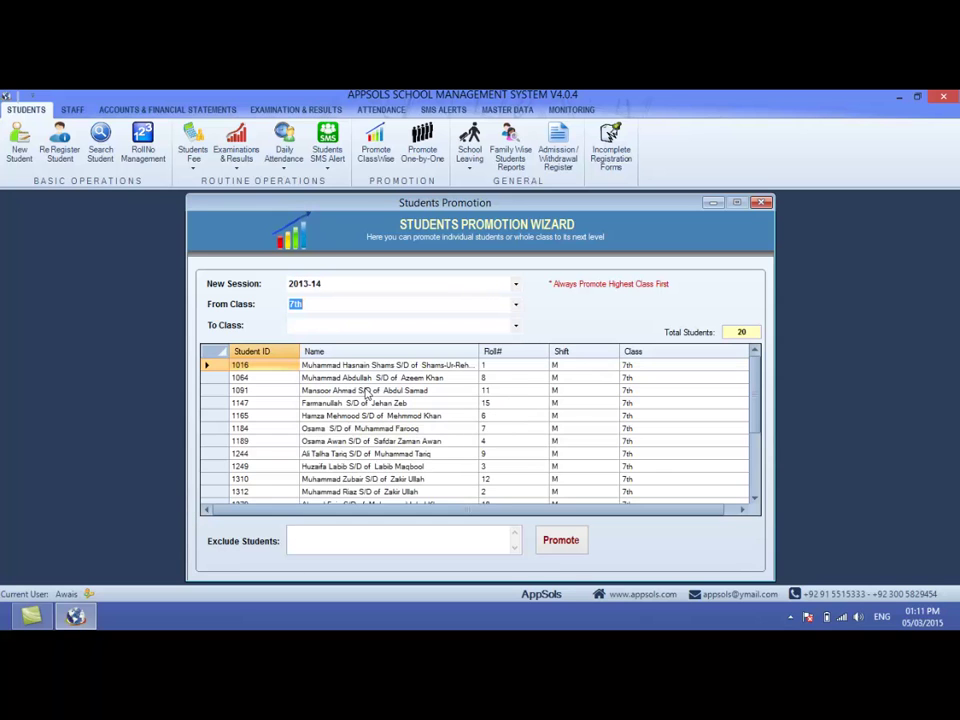
{"action": "mouse_move", "coordinate": [757, 389]}
{"action": "left_mouse_down"}
{"action": "mouse_move", "coordinate": [758, 411]}
{"action": "mouse_move", "coordinate": [752, 374]}
{"action": "left_mouse_up"}
{"action": "double_click", "coordinate": [743, 331]}
{"action": "left_click", "coordinate": [516, 325]}
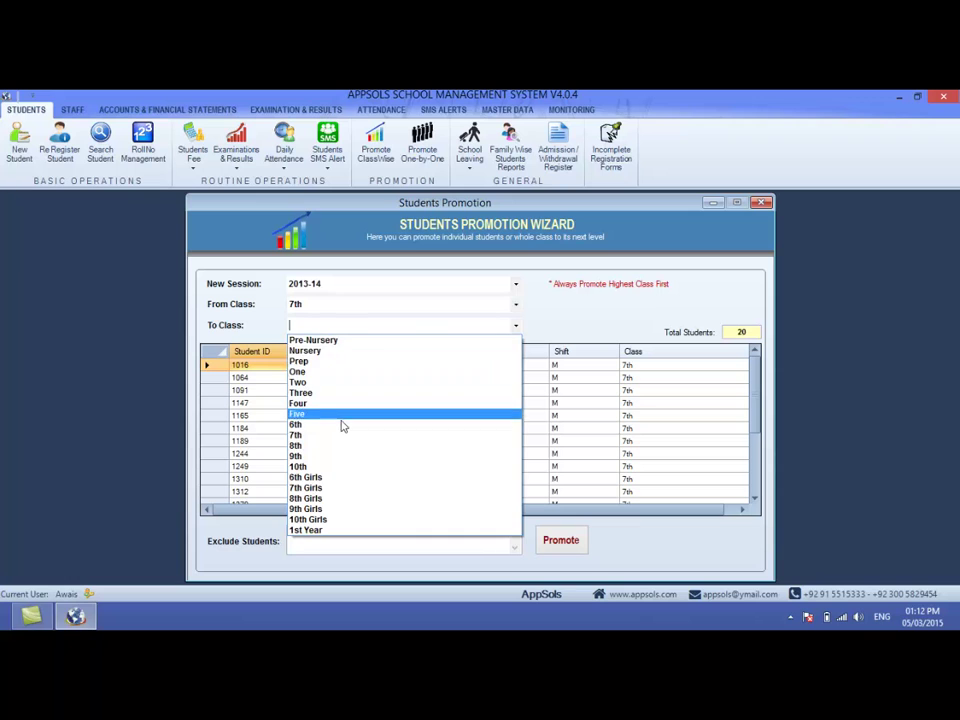
{"action": "left_click", "coordinate": [320, 446]}
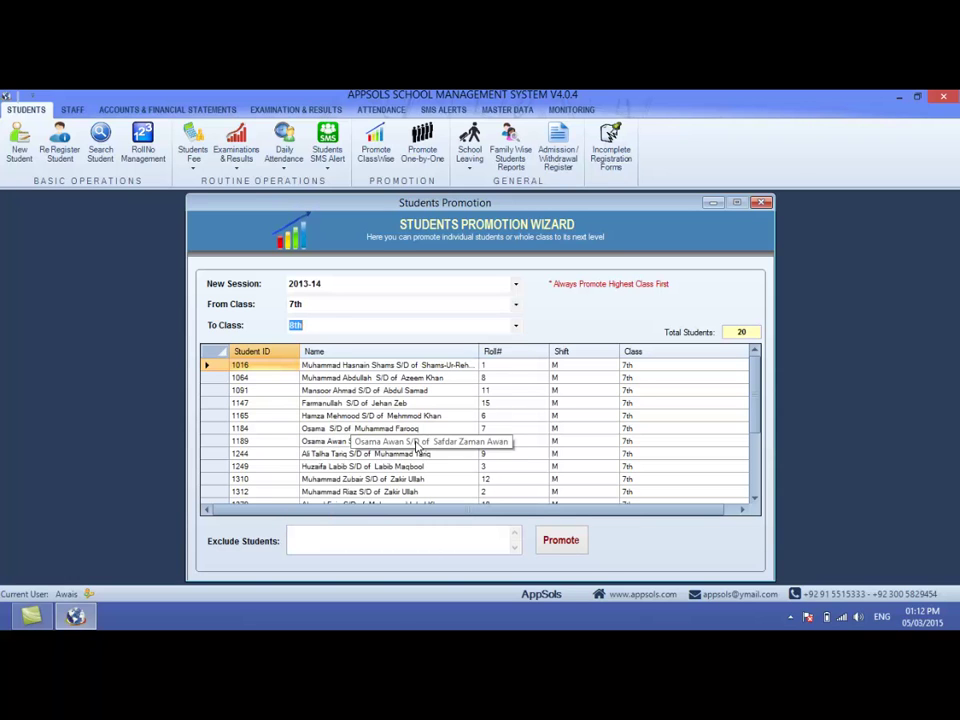
- Add students 1184, 1249, 1310 and 1091 to the Exclude Students list
{"action": "left_click", "coordinate": [317, 535]}
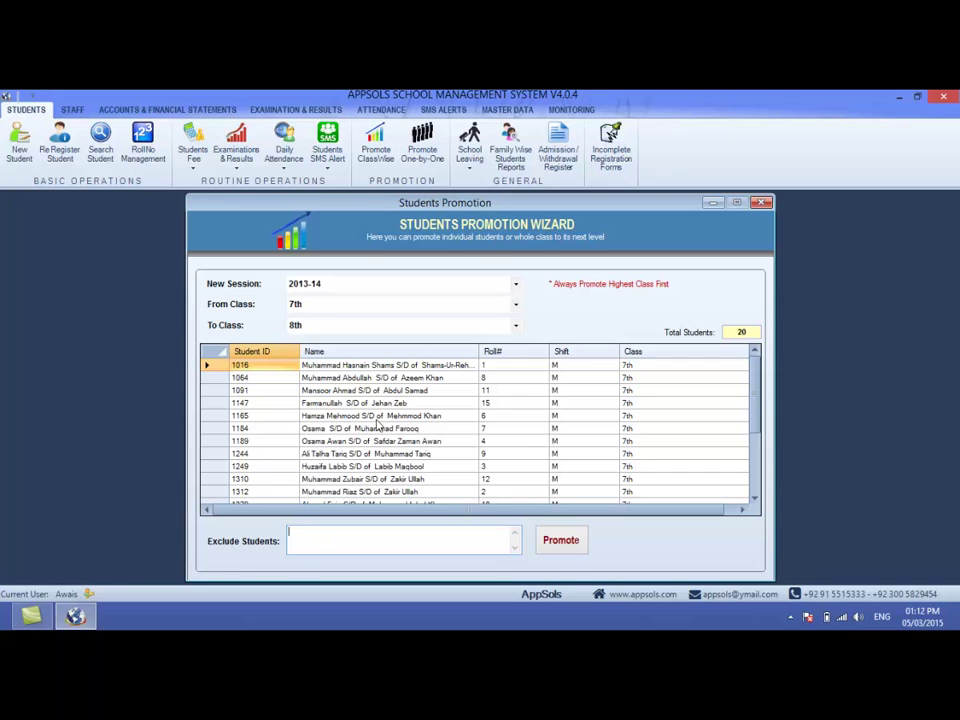
{"action": "double_click", "coordinate": [366, 429]}
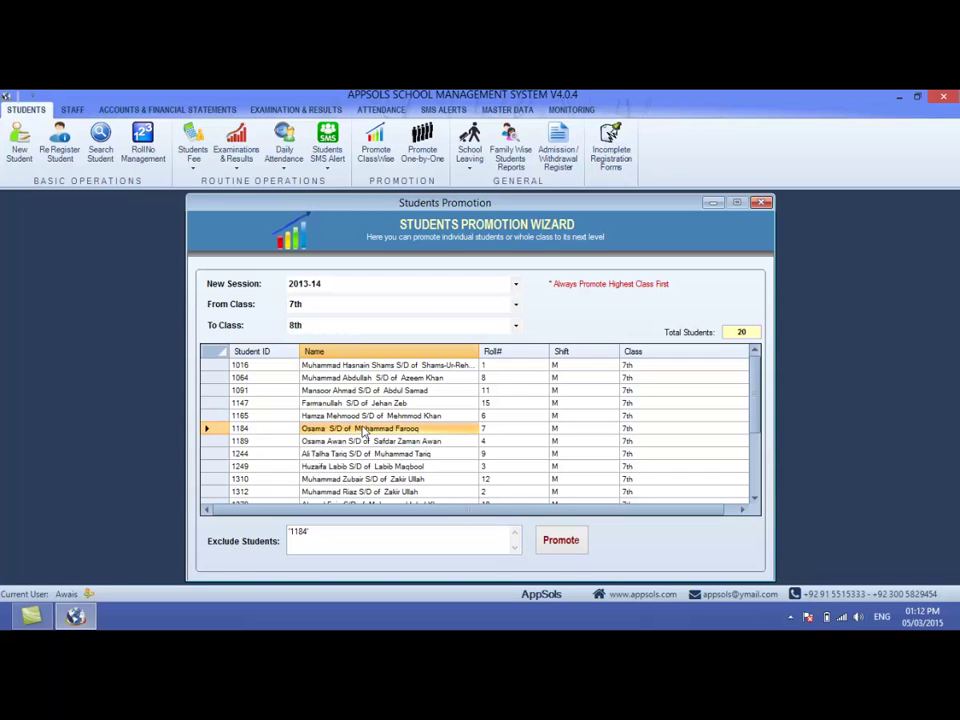
{"action": "left_click", "coordinate": [362, 453]}
{"action": "double_click", "coordinate": [355, 467]}
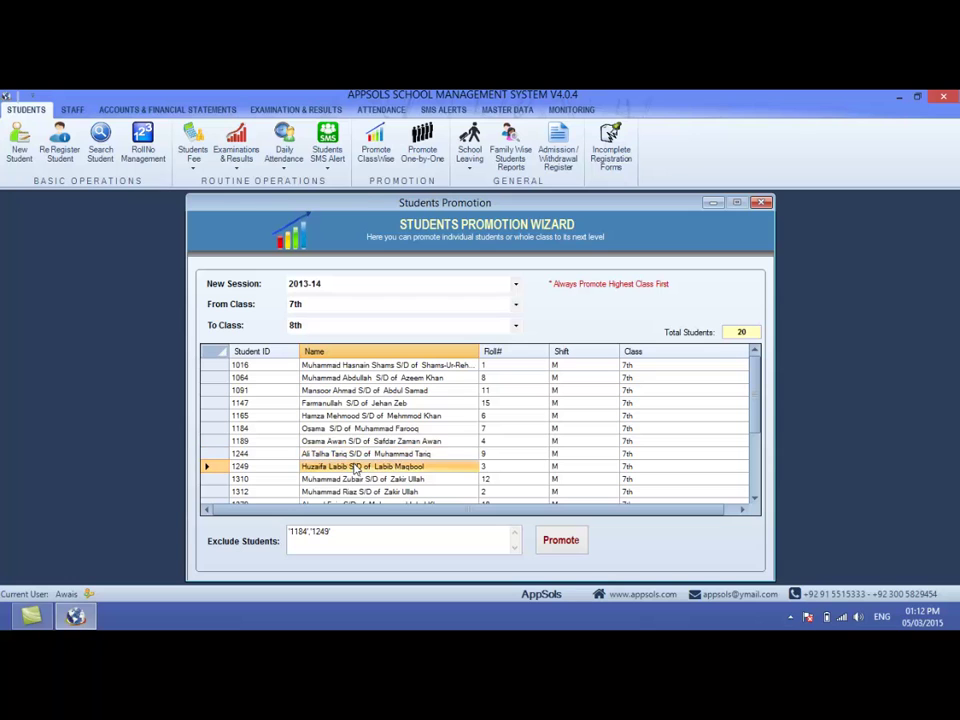
{"action": "double_click", "coordinate": [360, 480]}
{"action": "left_click", "coordinate": [366, 391]}
{"action": "double_click", "coordinate": [366, 391]}
{"action": "left_click_drag", "start_coordinate": [409, 546], "coordinate": [267, 537]}
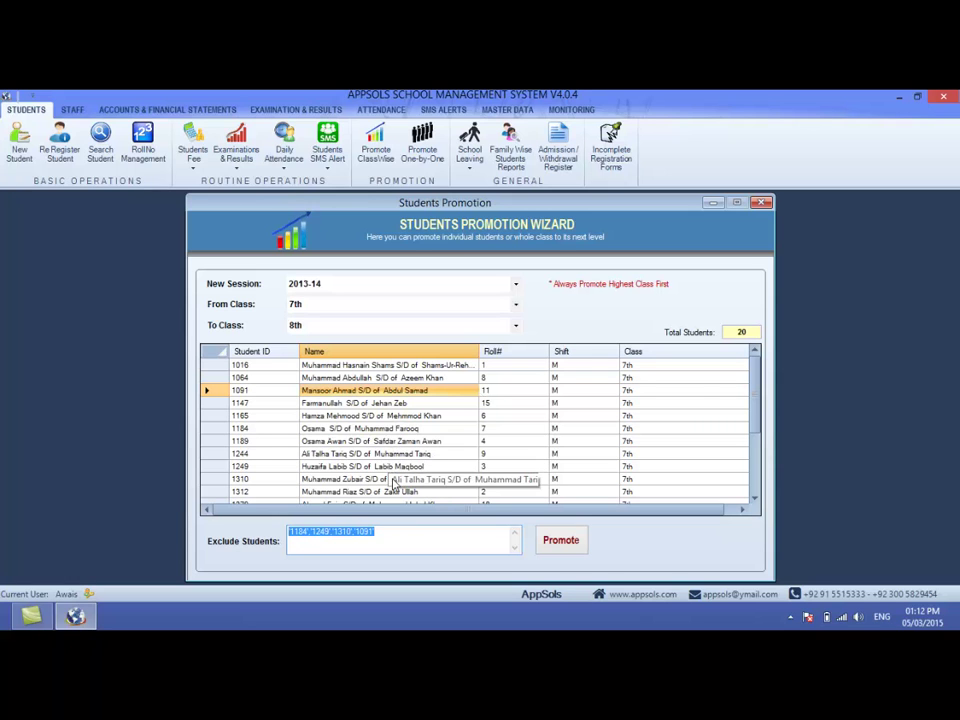
- Also exclude student 1385 and select the full list of excluded IDs
{"action": "left_click", "coordinate": [755, 410]}
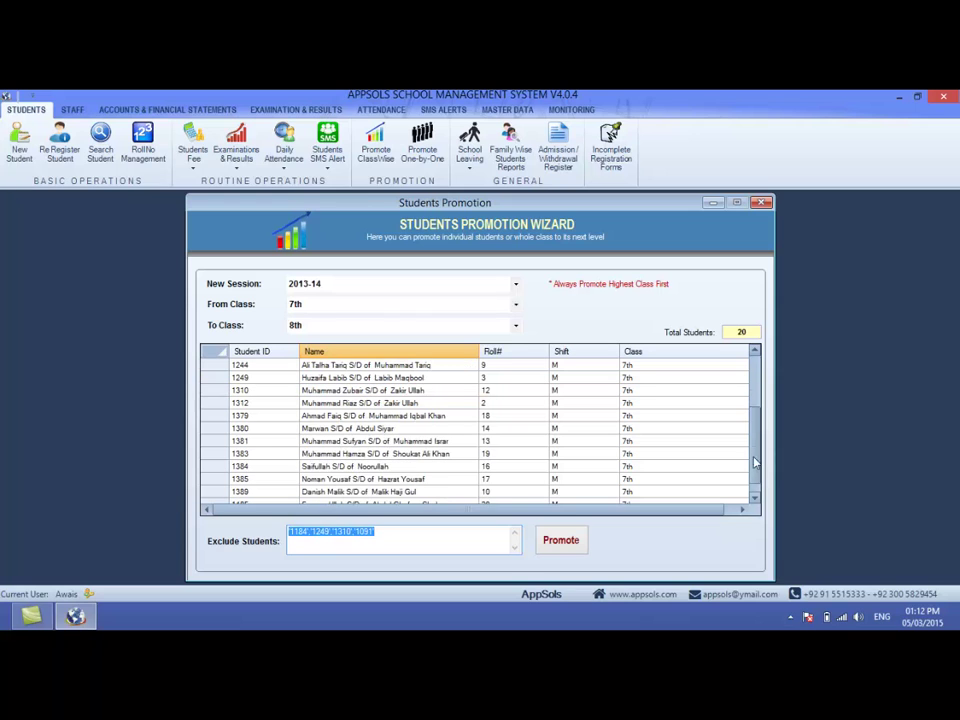
{"action": "left_click", "coordinate": [316, 482]}
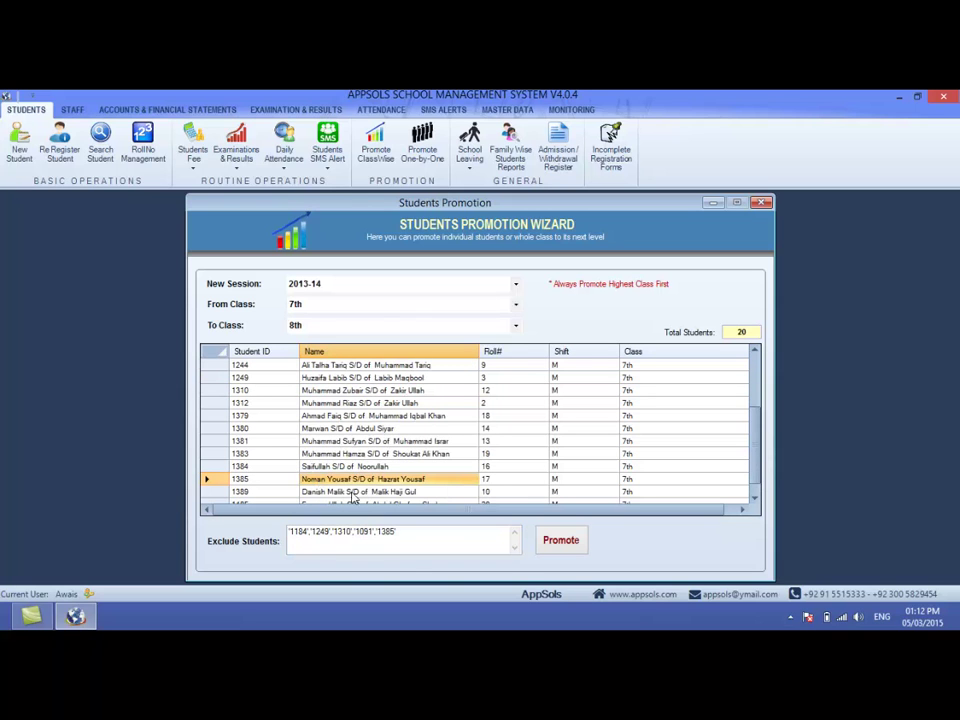
{"action": "left_click_drag", "start_coordinate": [397, 531], "coordinate": [268, 522]}
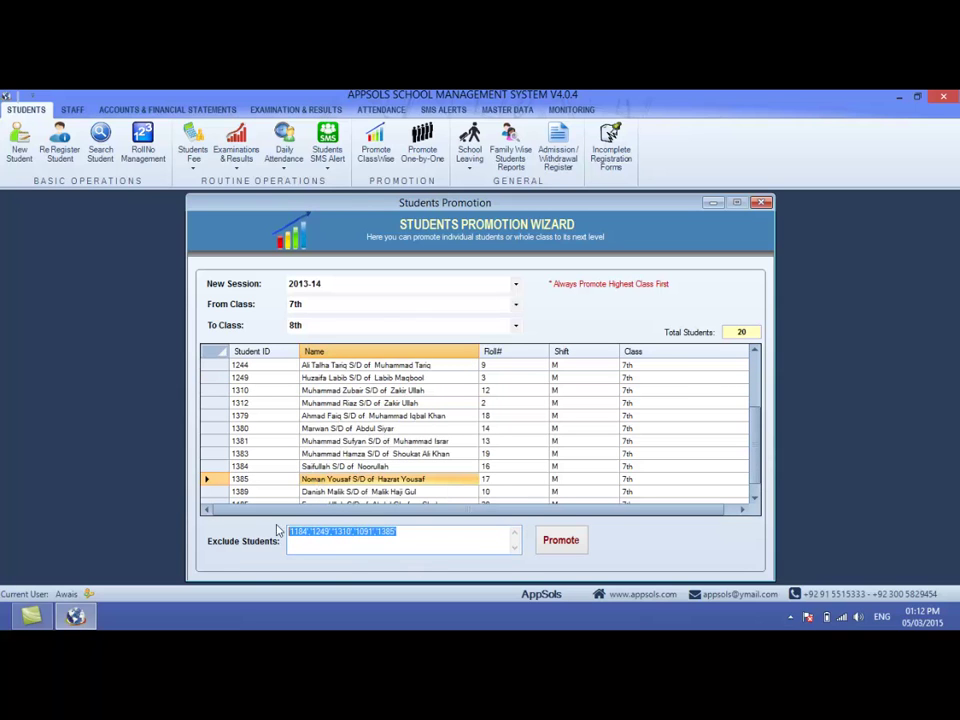
{"action": "left_click", "coordinate": [428, 533]}
{"action": "double_click", "coordinate": [428, 533]}
- Load student 1354 in one-by-one promotion, choose 10th Girls, then close the window
{"action": "left_click", "coordinate": [760, 202]}
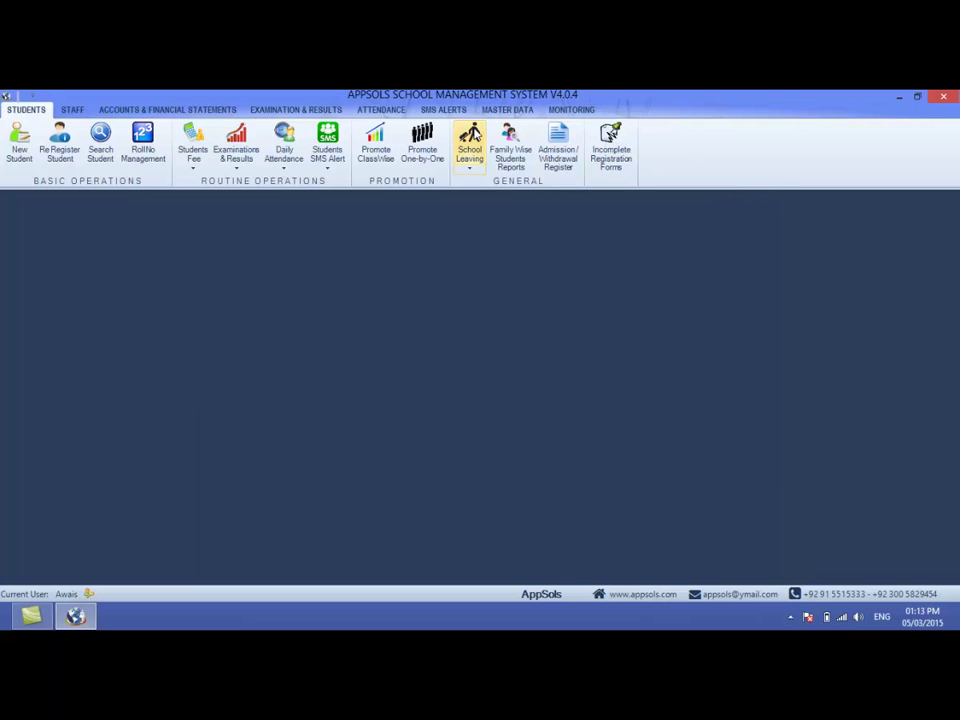
{"action": "left_click", "coordinate": [424, 150]}
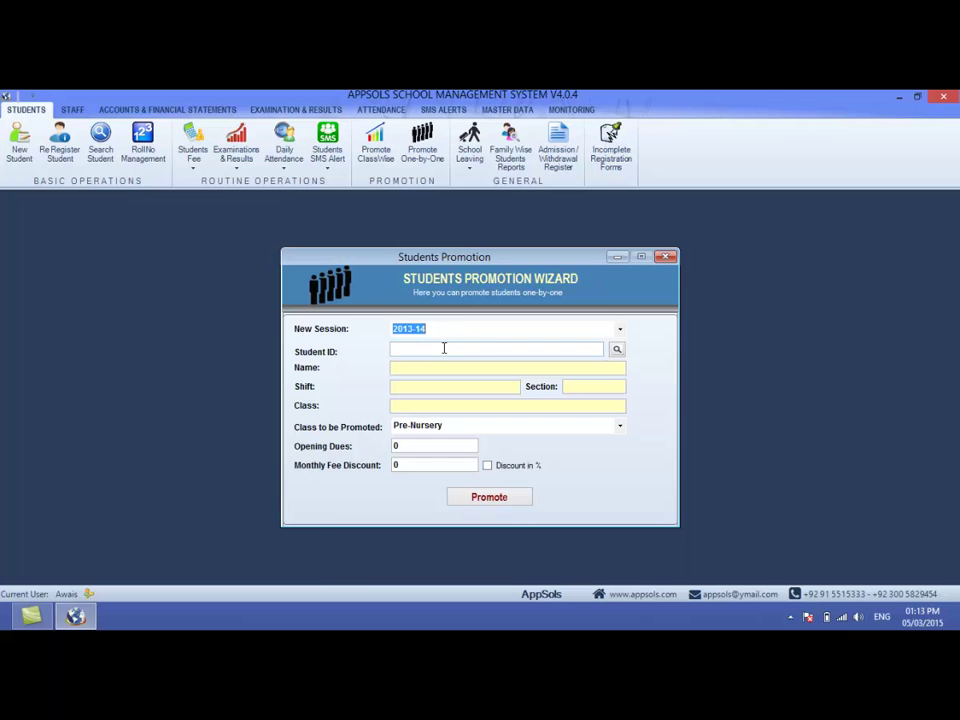
{"action": "left_click", "coordinate": [444, 348]}
{"action": "type", "text": "1354"}
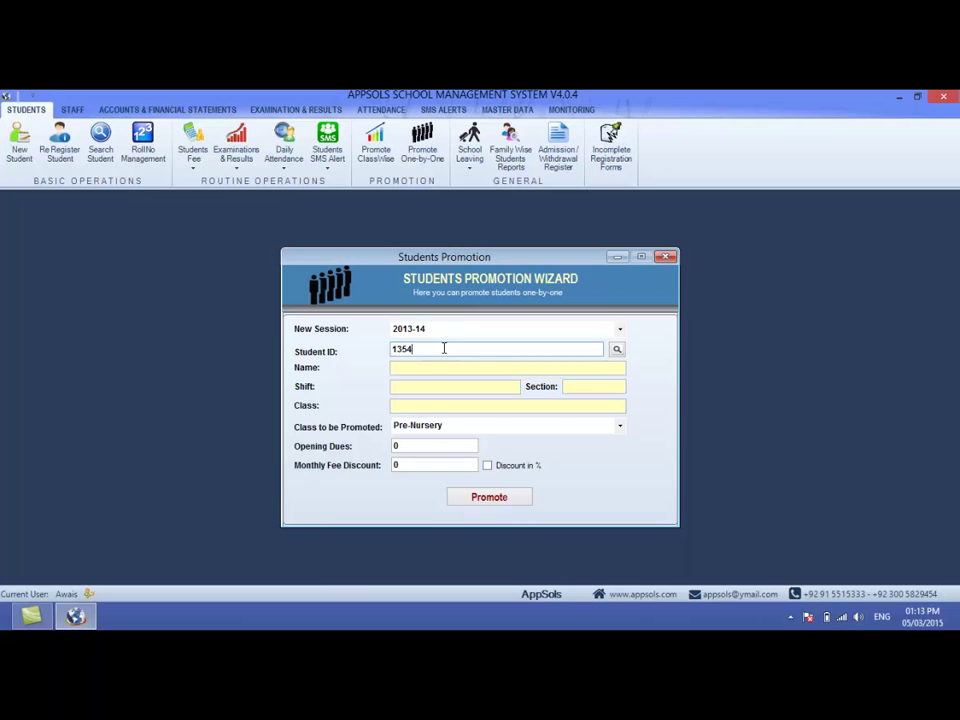
{"action": "key", "text": "Return"}
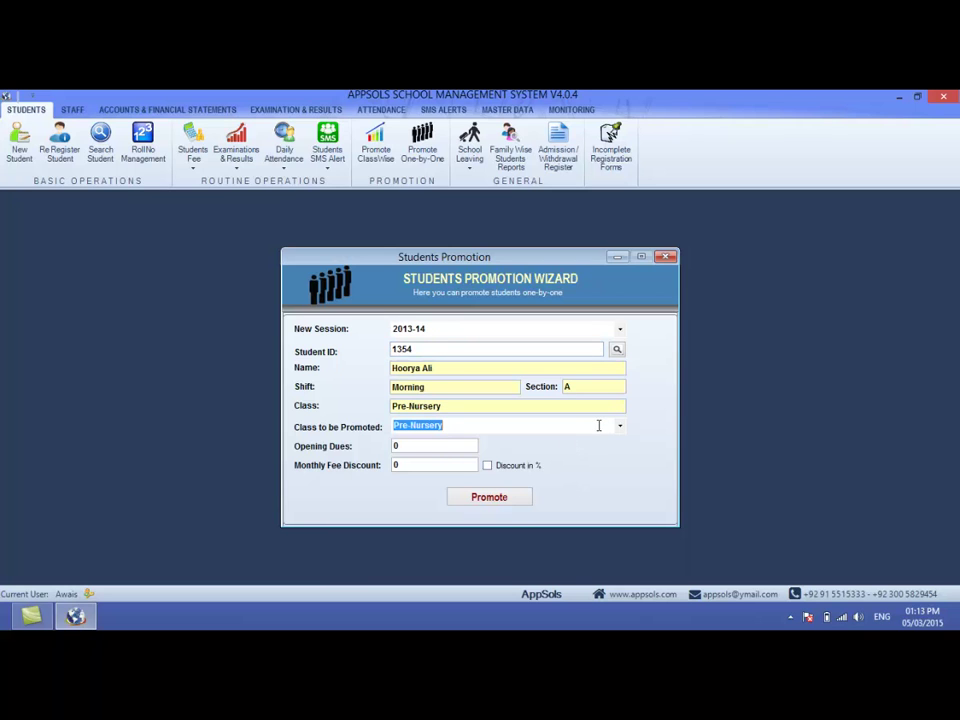
{"action": "left_click", "coordinate": [620, 427]}
{"action": "left_click", "coordinate": [510, 402]}
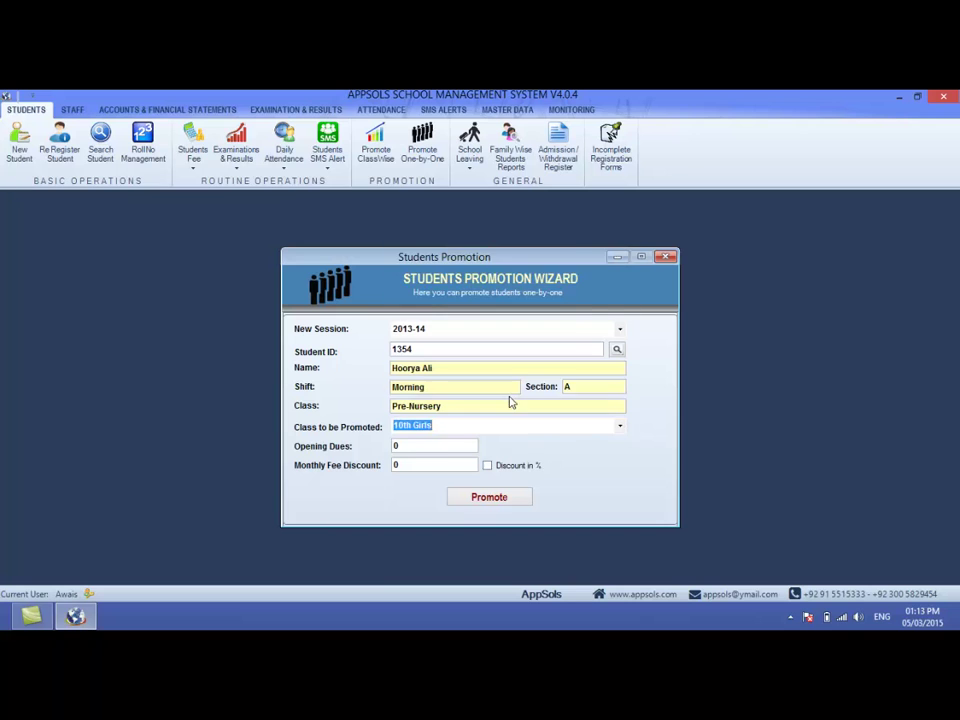
{"action": "left_click", "coordinate": [405, 465]}
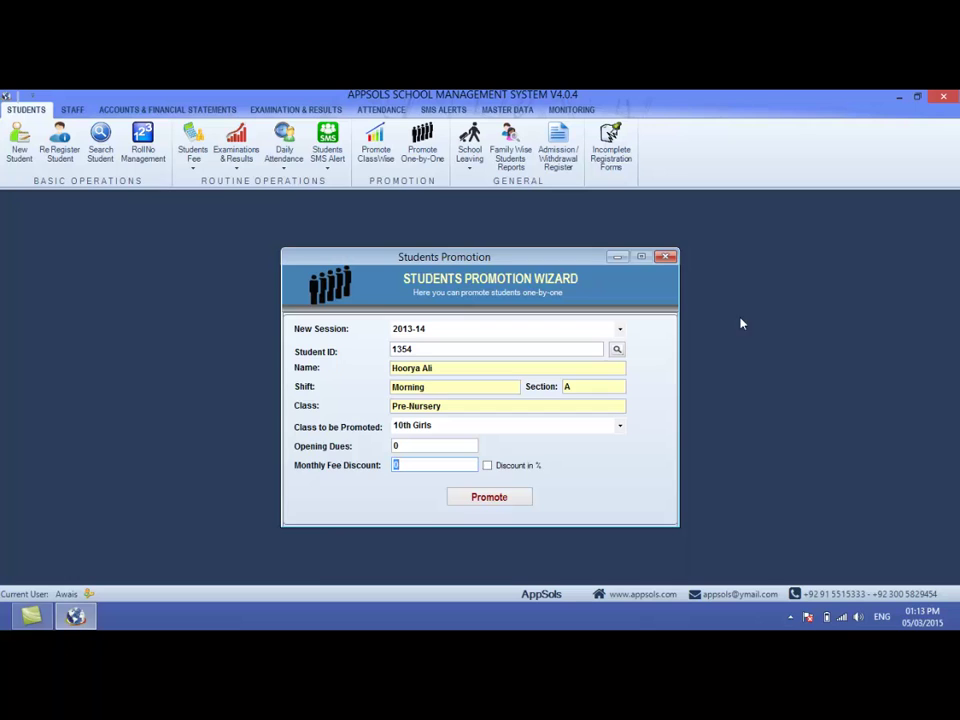
{"action": "left_click", "coordinate": [665, 257]}
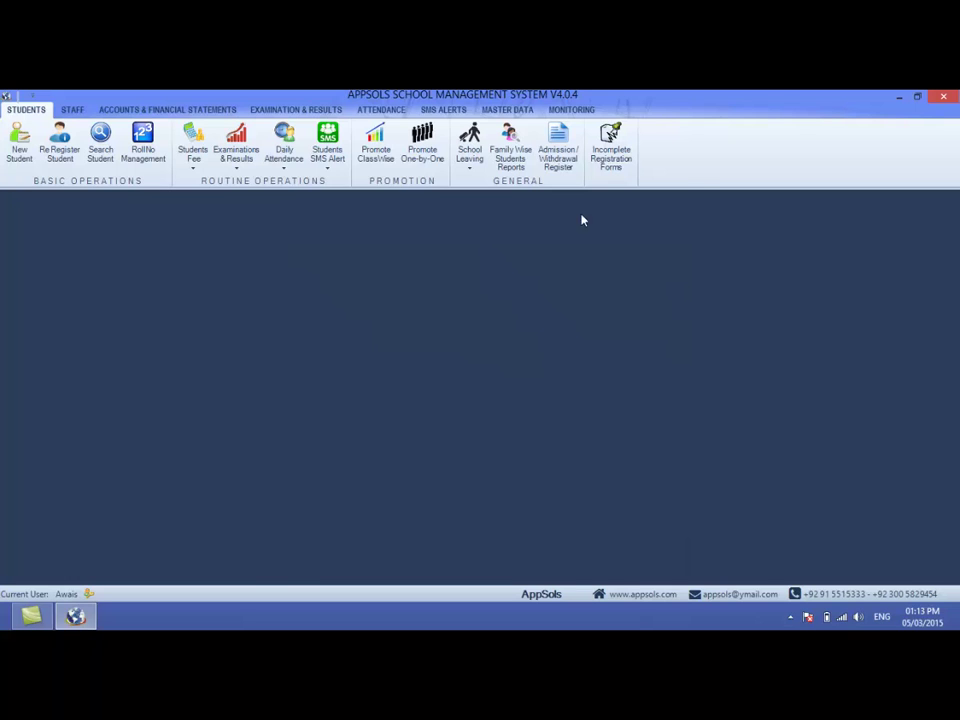
{"action": "left_click", "coordinate": [469, 168]}
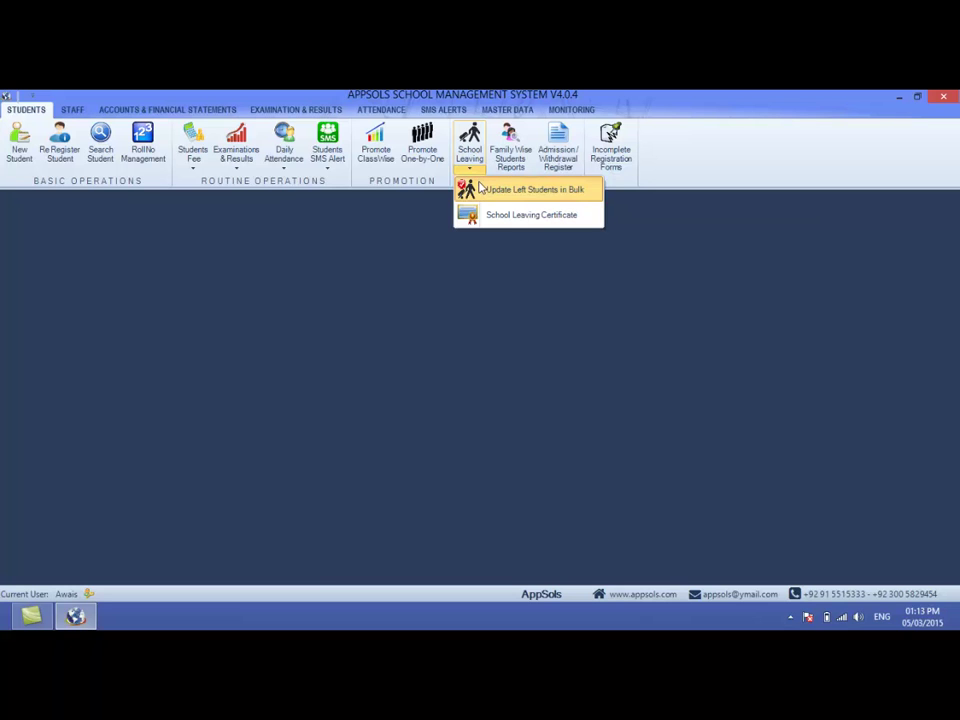
{"action": "left_click", "coordinate": [480, 188]}
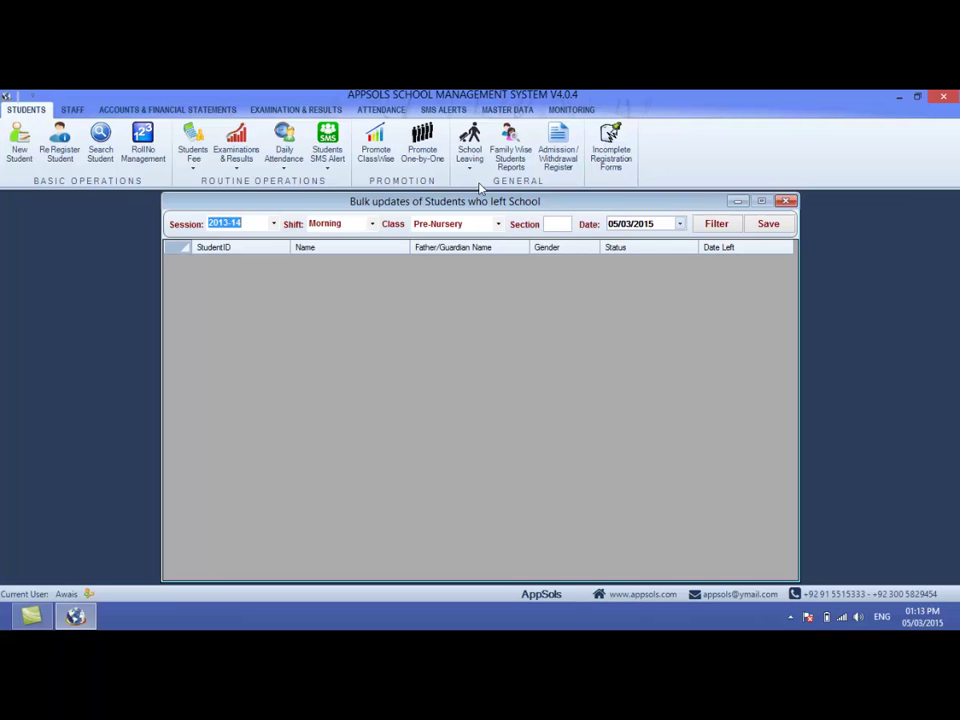
{"action": "key", "text": "Tab"}
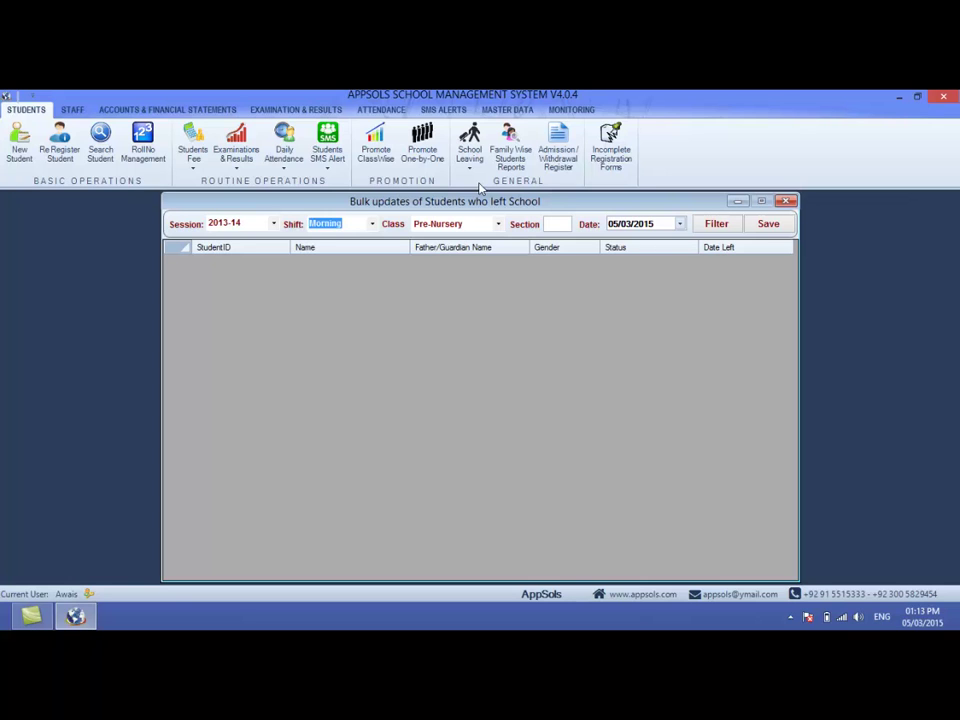
{"action": "key", "text": "Tab"}
{"action": "key", "text": "Down"}
{"action": "key", "text": "Down"}
{"action": "key", "text": "Down"}
{"action": "key", "text": "Down"}
{"action": "key", "text": "Down"}
{"action": "key", "text": "Down"}
{"action": "key", "text": "Down"}
{"action": "key", "text": "Down"}
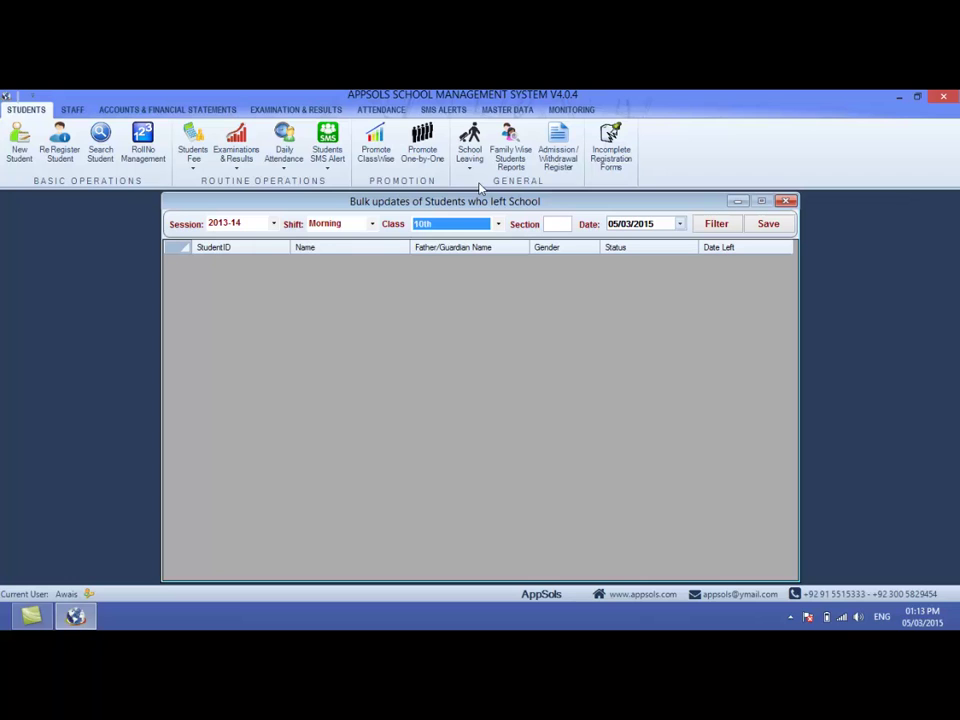
{"action": "key", "text": "Tab"}
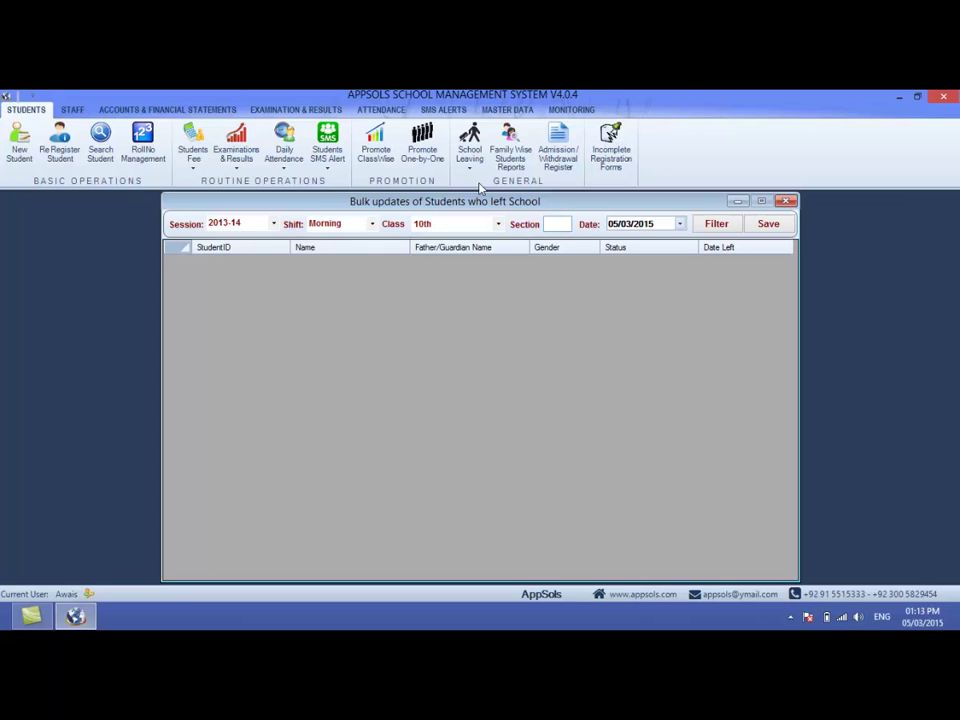
{"action": "type", "text": "A"}
{"action": "left_click", "coordinate": [711, 226]}
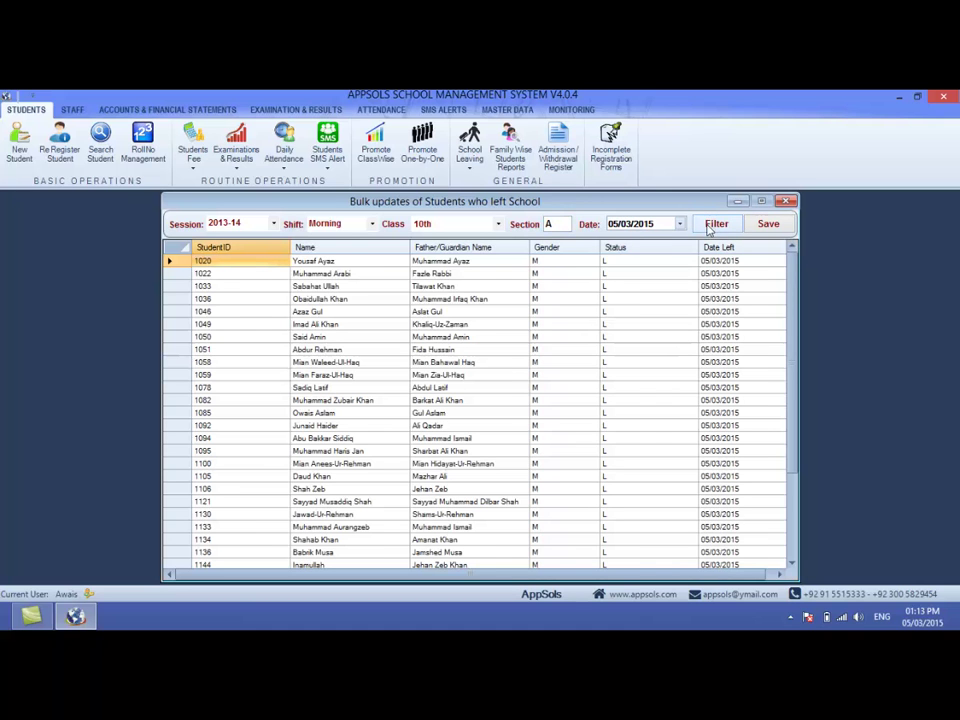
{"action": "scroll", "coordinate": [793, 383], "scroll_direction": "down", "scroll_amount": 3}
{"action": "scroll", "coordinate": [793, 383], "scroll_direction": "up", "scroll_amount": 3}
{"action": "scroll", "coordinate": [786, 418], "scroll_direction": "down", "scroll_amount": 3}
{"action": "scroll", "coordinate": [786, 418], "scroll_direction": "up", "scroll_amount": 3}
{"action": "left_click", "coordinate": [786, 202]}
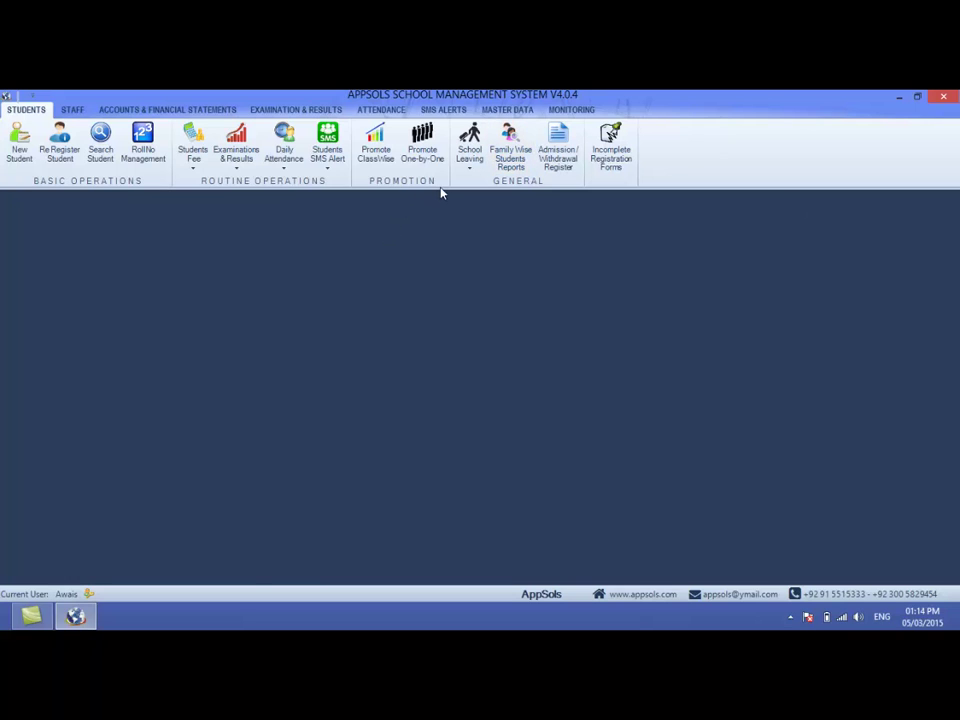
- Open the School Leaving Certificate form and try student IDs 13 and 1254, dismissing conversion errors
{"action": "left_click", "coordinate": [469, 170]}
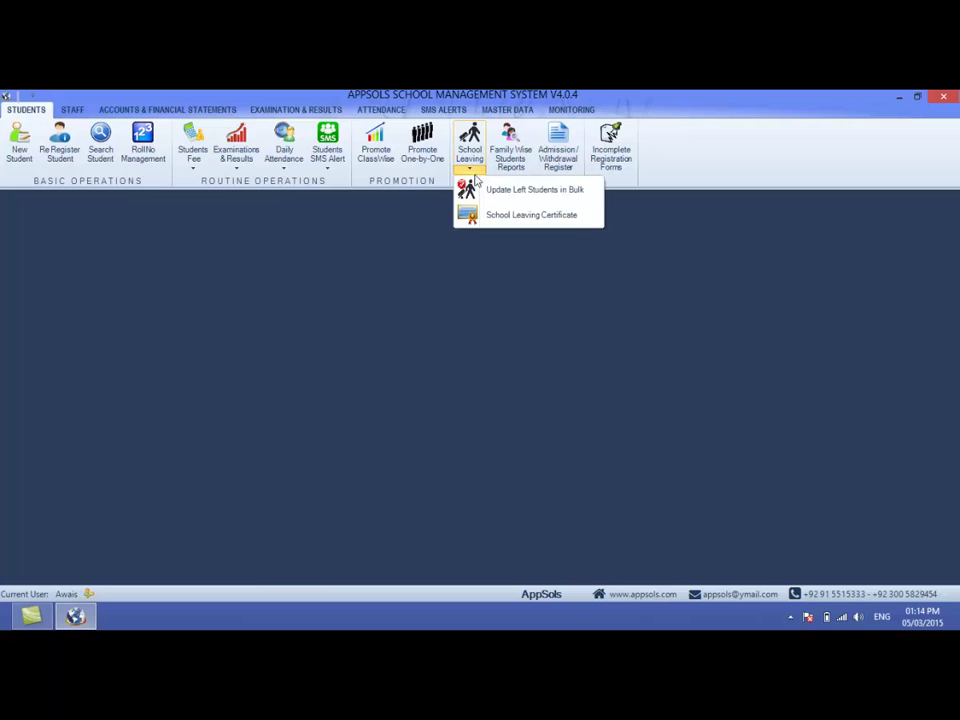
{"action": "left_click", "coordinate": [489, 214]}
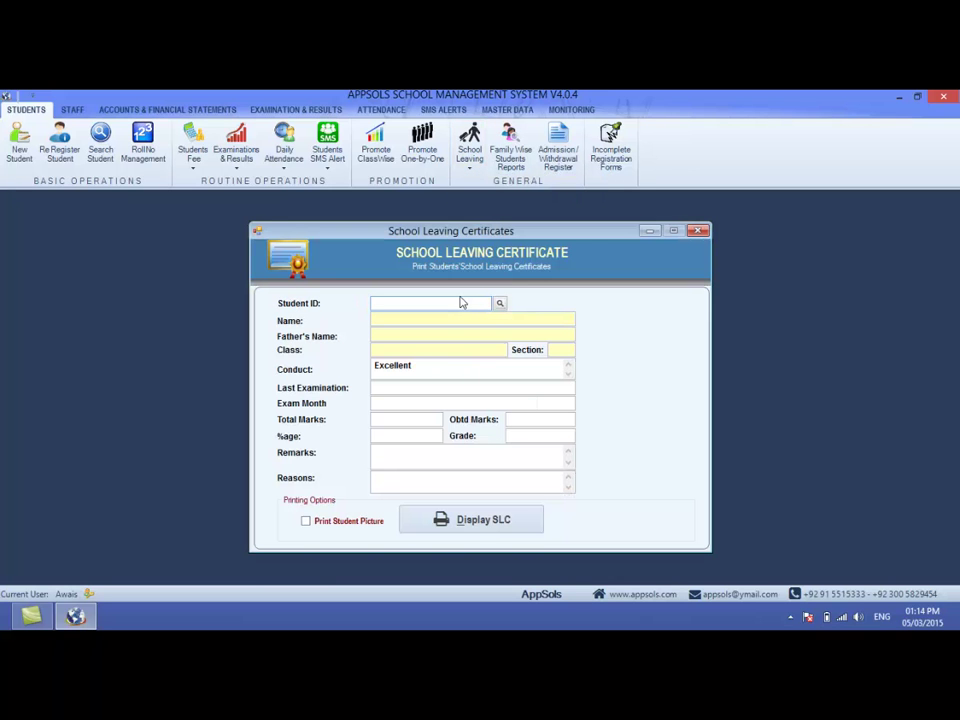
{"action": "type", "text": "1354"}
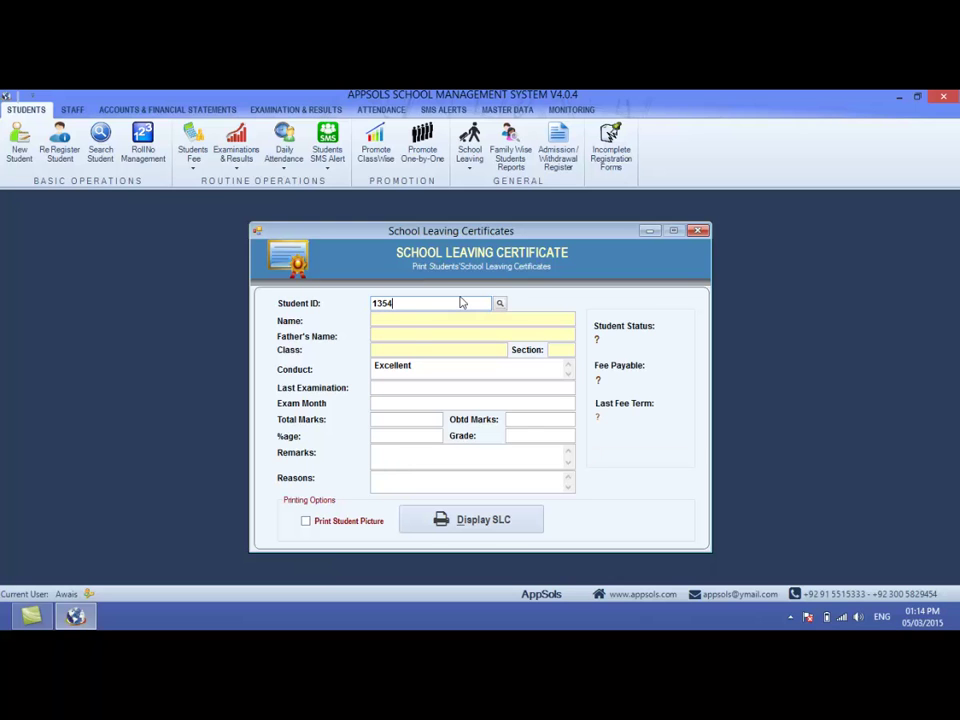
{"action": "key", "text": "Return"}
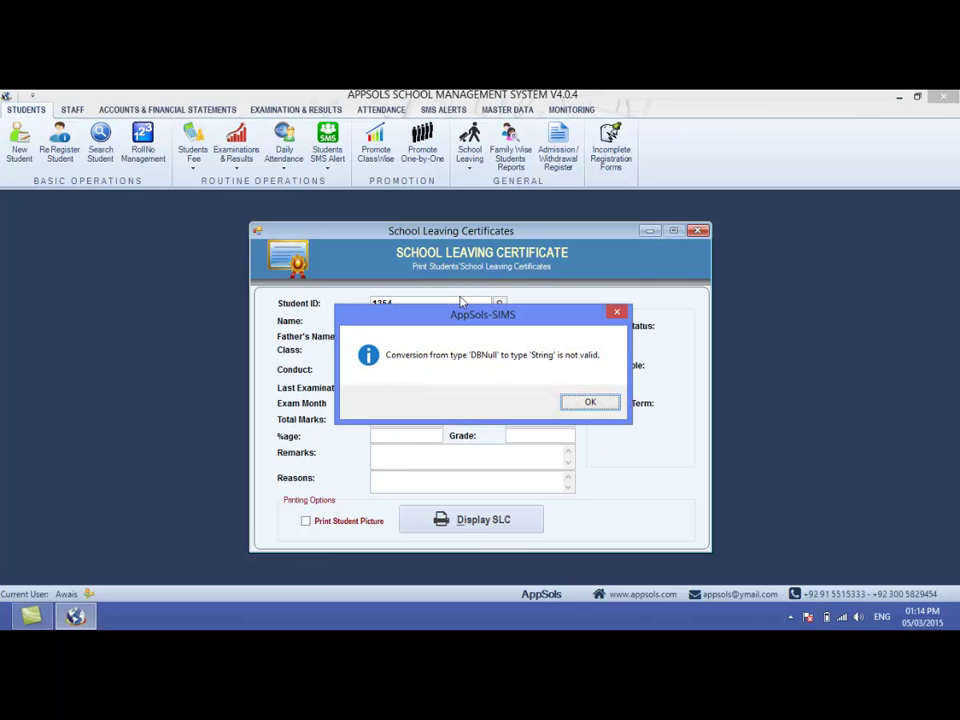
{"action": "key", "text": "Return"}
{"action": "double_click", "coordinate": [416, 302]}
{"action": "type", "text": "1"}
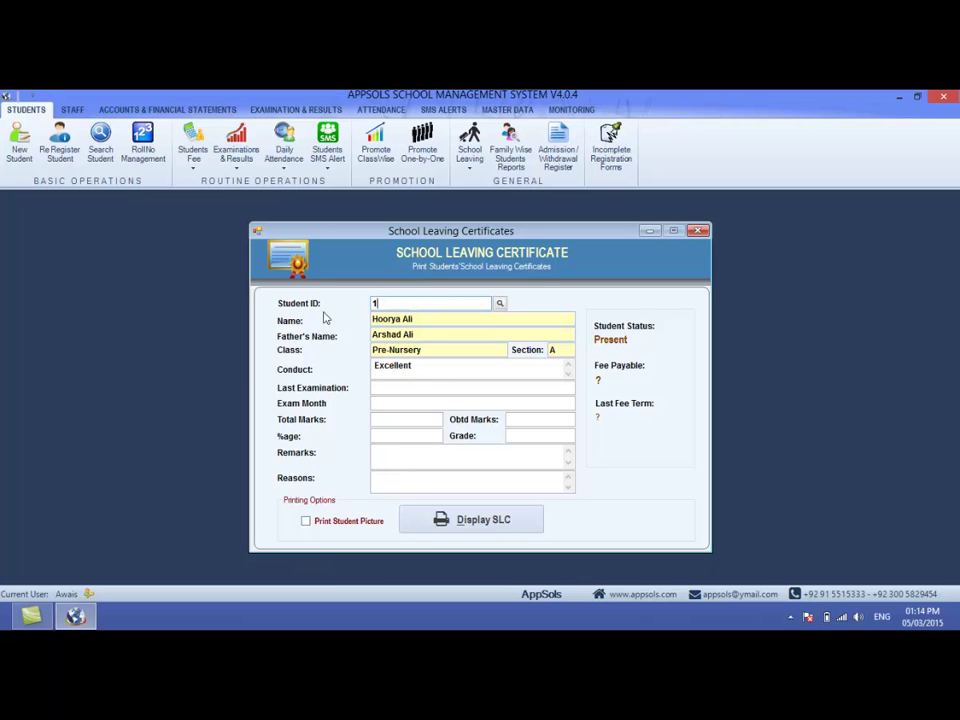
{"action": "type", "text": "254"}
{"action": "key", "text": "Return"}
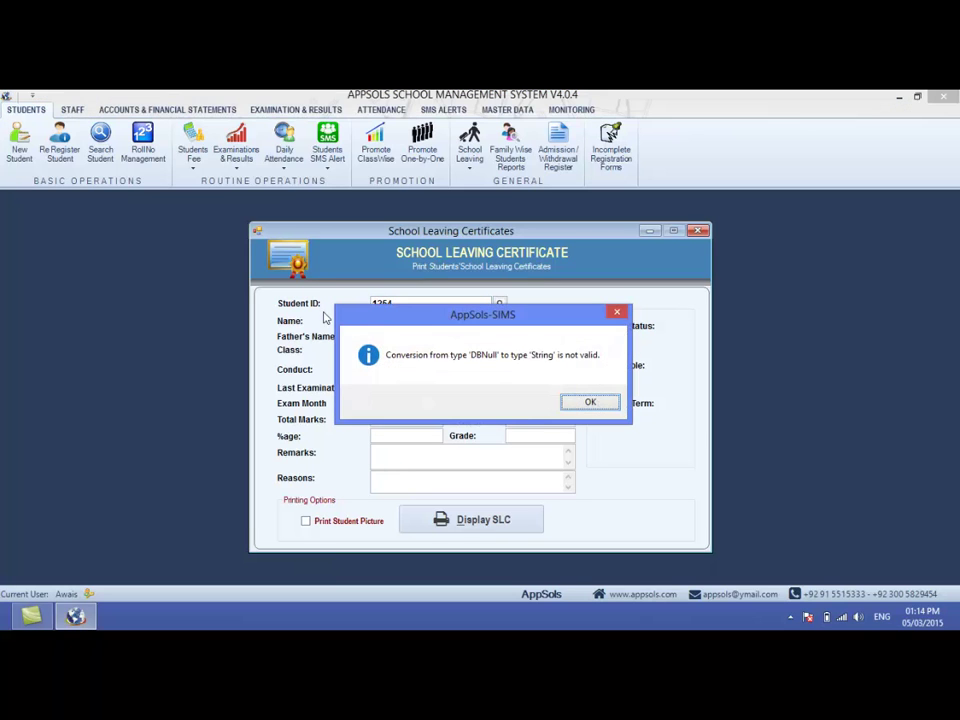
{"action": "left_click", "coordinate": [589, 402]}
- Search for and load student 1005, then review the name, father's name and class
{"action": "left_click", "coordinate": [500, 306]}
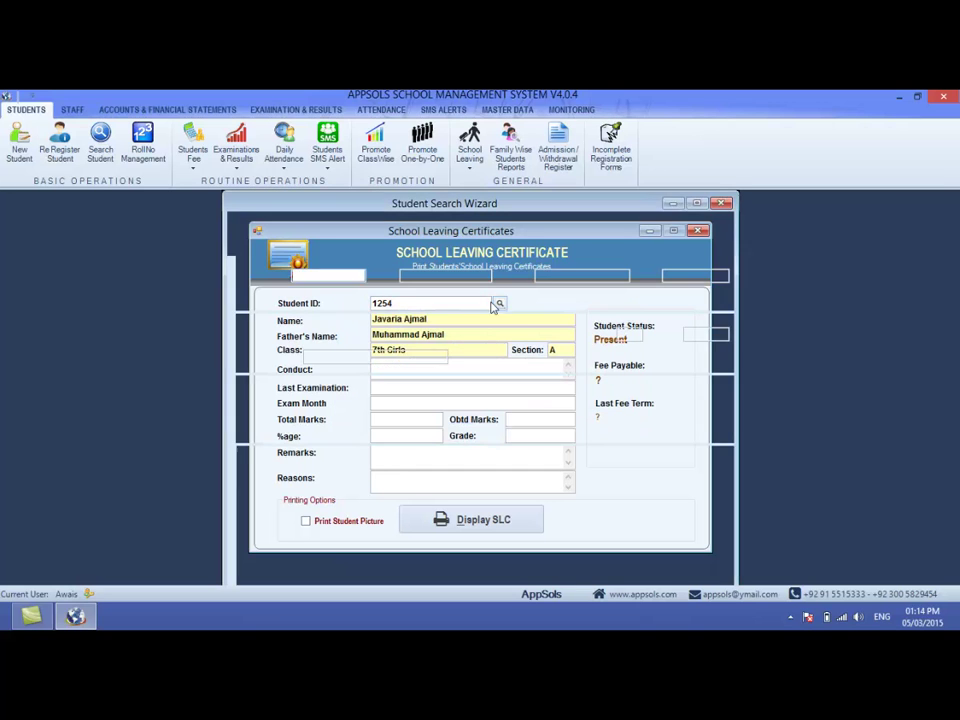
{"action": "left_click", "coordinate": [683, 398]}
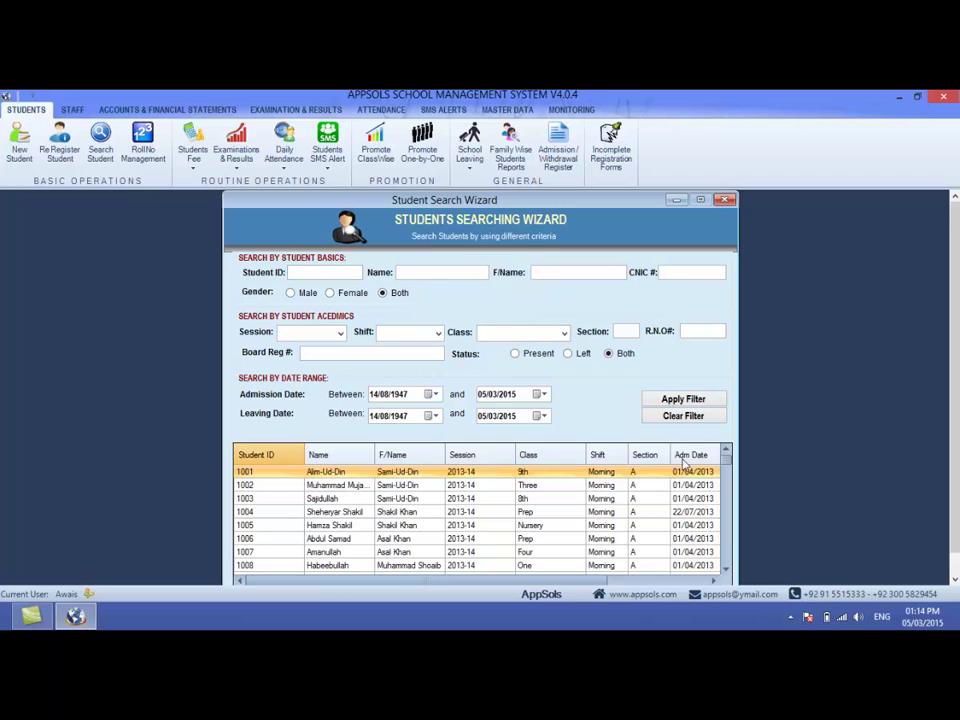
{"action": "double_click", "coordinate": [462, 526]}
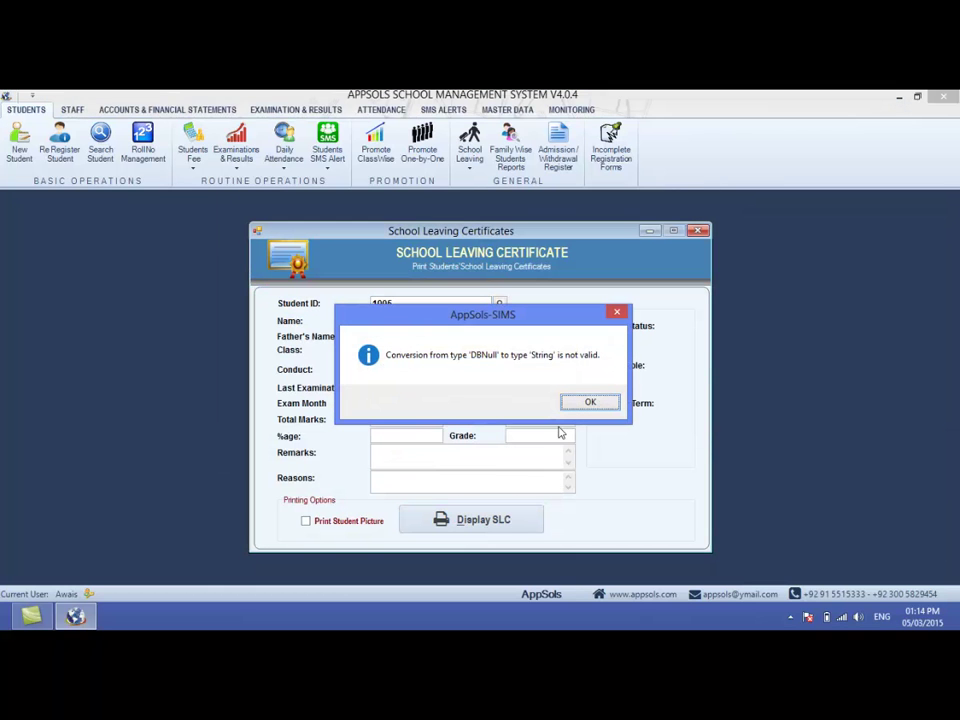
{"action": "left_click", "coordinate": [584, 401]}
{"action": "left_click", "coordinate": [411, 318]}
{"action": "key", "text": "Tab"}
{"action": "key", "text": "Tab"}
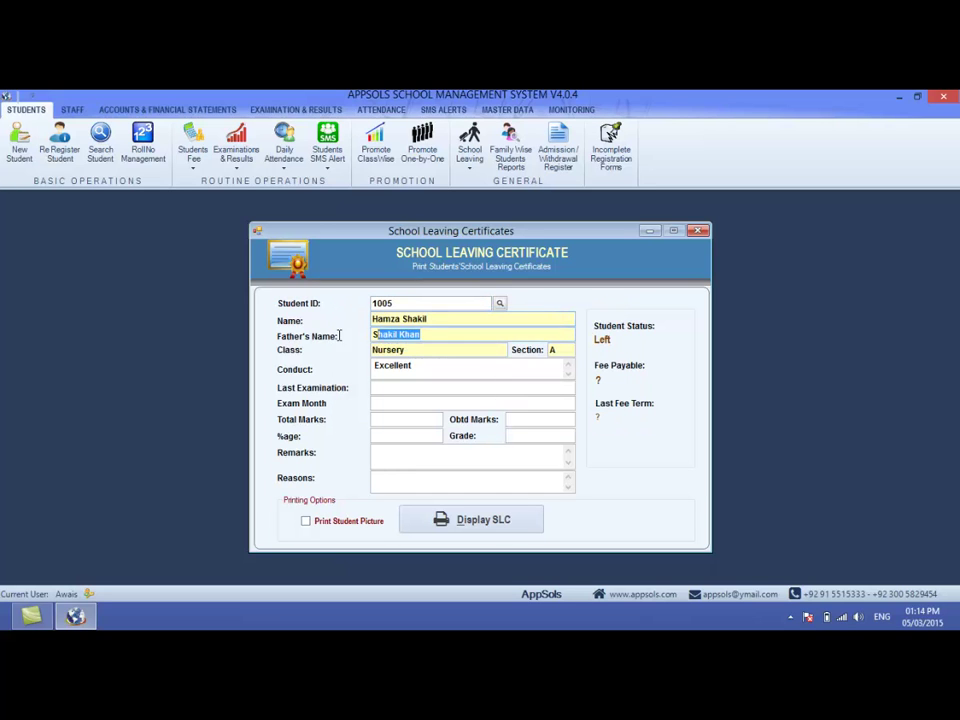
{"action": "key", "text": "Tab"}
{"action": "key", "text": "Tab"}
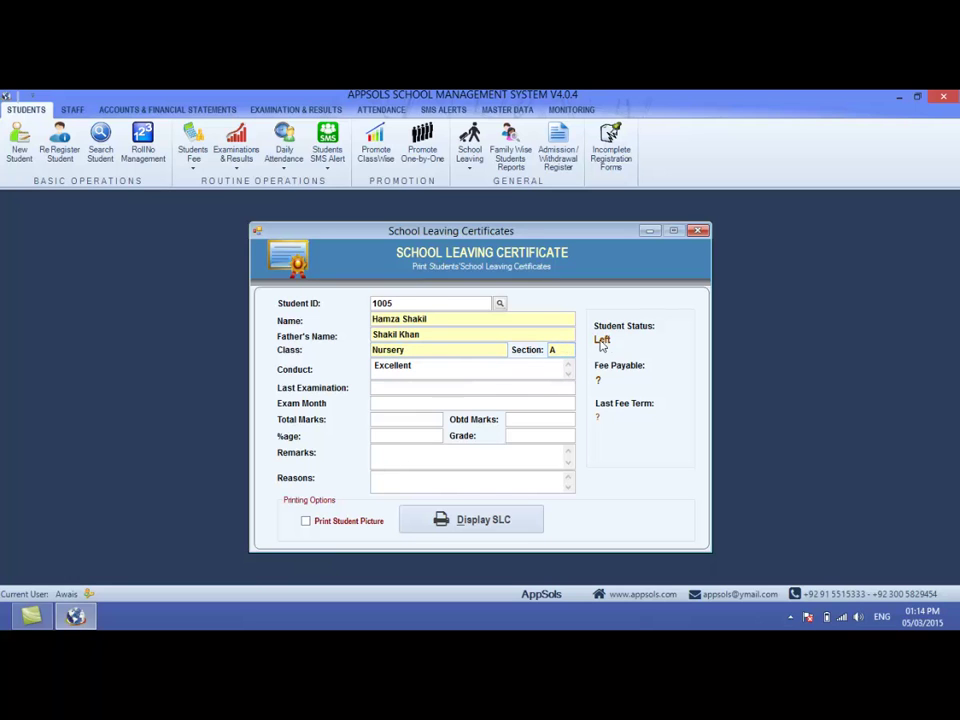
- Fill the Reasons and Remarks fields with placeholder text
{"action": "double_click", "coordinate": [414, 307]}
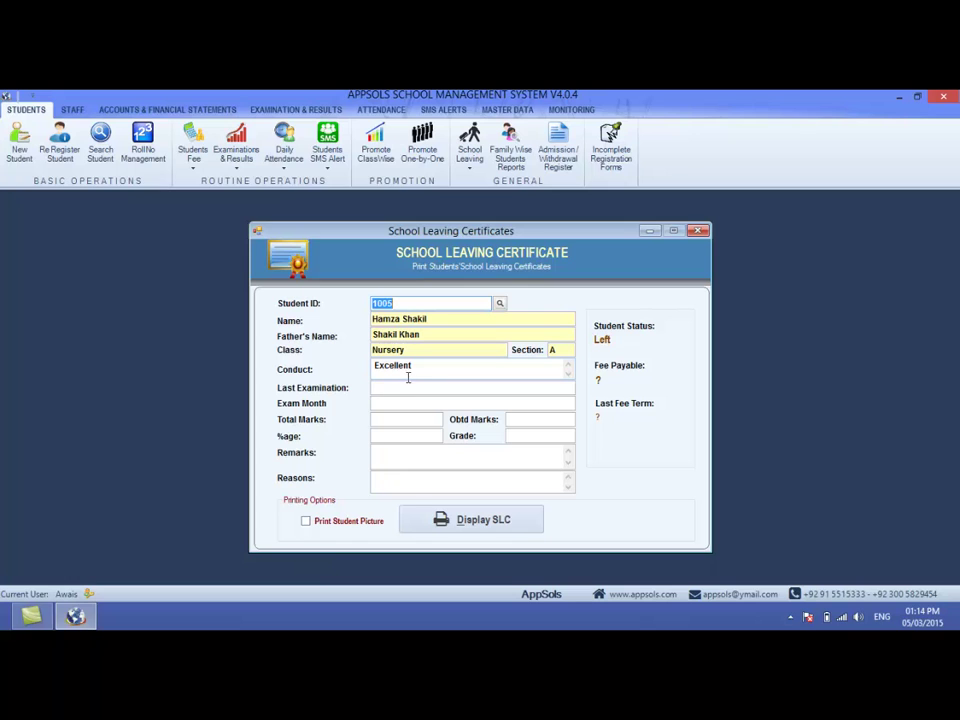
{"action": "left_click", "coordinate": [386, 386]}
{"action": "left_click", "coordinate": [382, 401]}
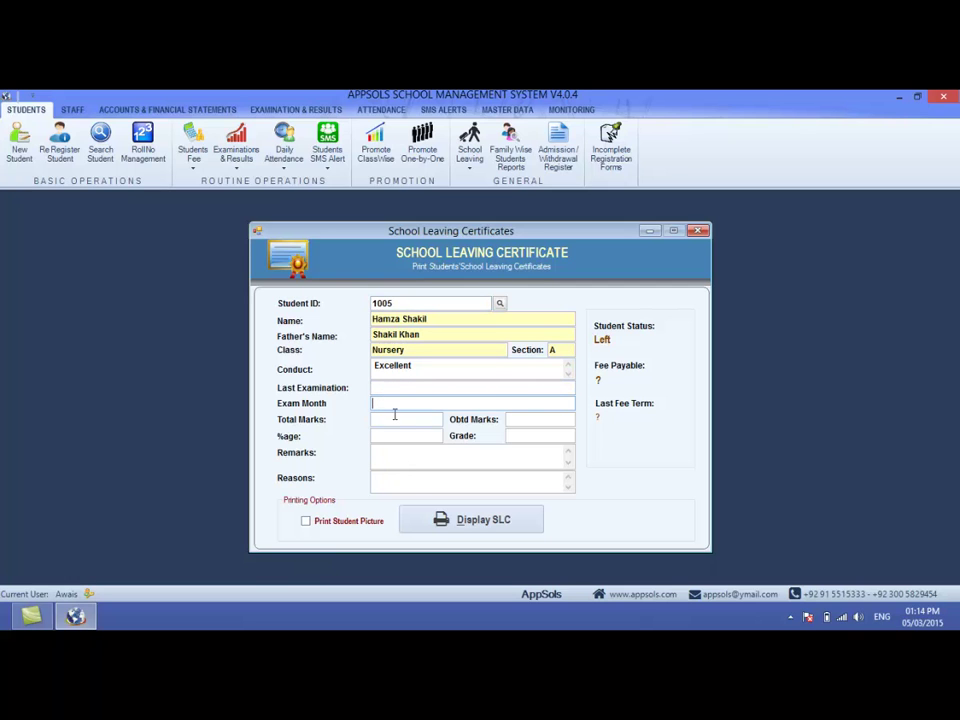
{"action": "left_click", "coordinate": [426, 433]}
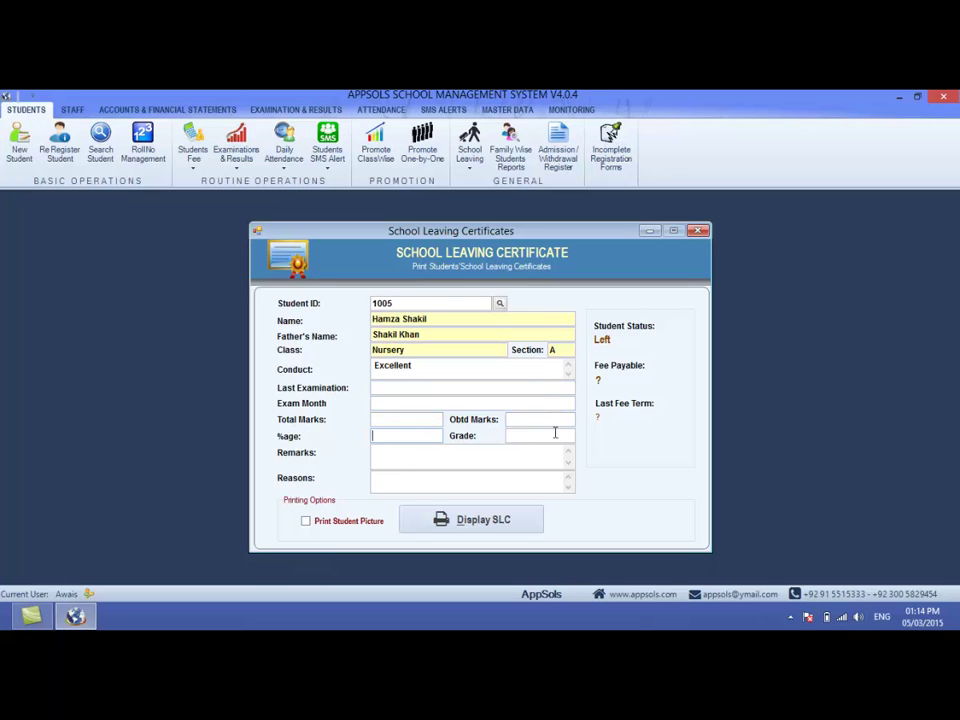
{"action": "left_click", "coordinate": [465, 458]}
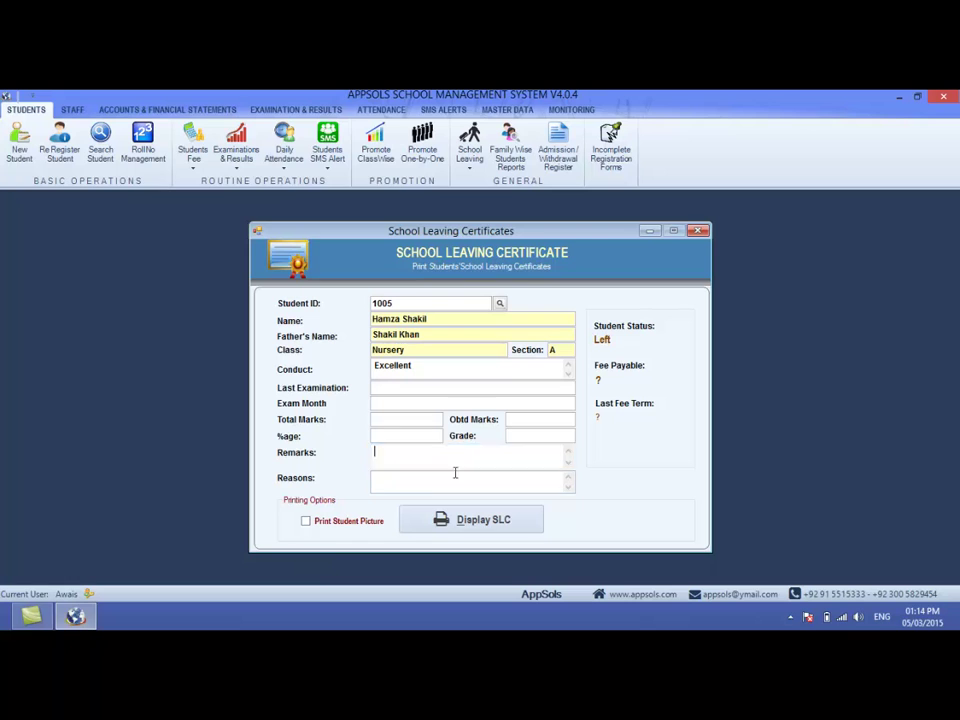
{"action": "left_click", "coordinate": [449, 480]}
{"action": "left_click", "coordinate": [441, 461]}
{"action": "left_click", "coordinate": [430, 483]}
{"action": "type", "text": "Ijlksdjlfksd"}
{"action": "left_click", "coordinate": [413, 454]}
{"action": "type", "text": "sdlfjsdlkfjsdlkfjlksdf"}
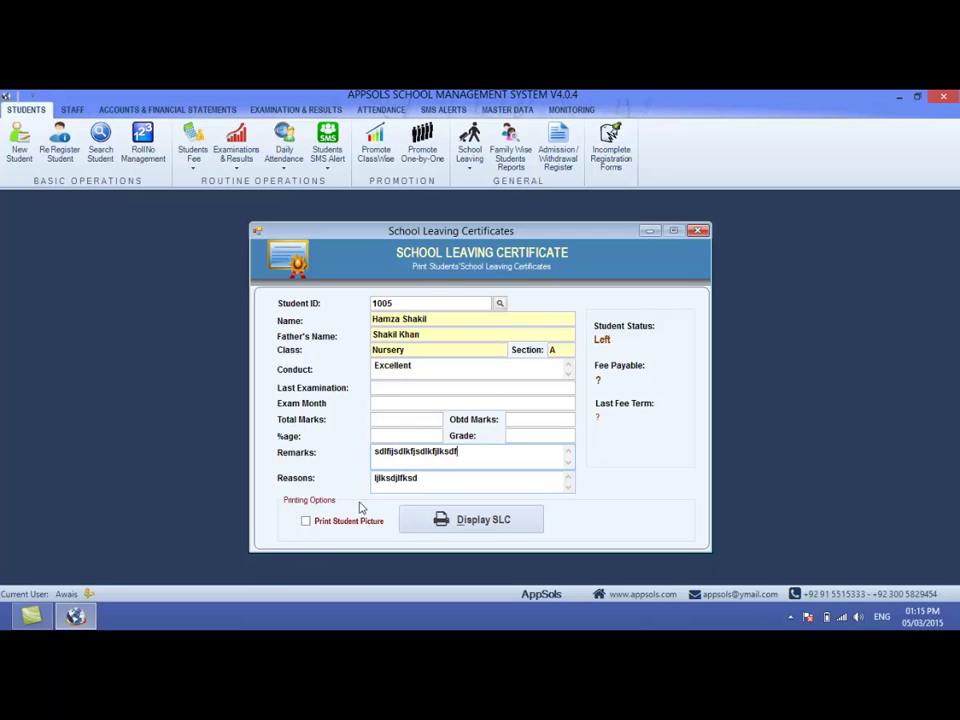
- Leave Print Student Picture unchecked and display the leaving certificate
{"action": "left_click", "coordinate": [306, 521]}
{"action": "left_click", "coordinate": [306, 521]}
{"action": "left_click", "coordinate": [443, 521]}
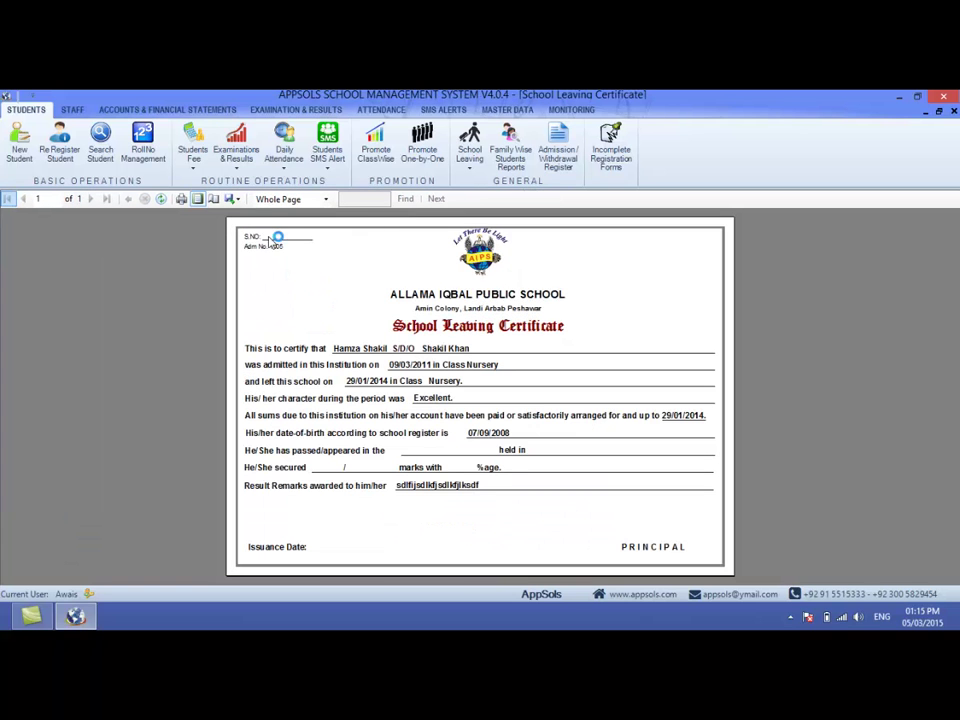
- Zoom the certificate preview to Page Width and scroll to the principal's signature line and back
{"action": "left_click", "coordinate": [285, 199]}
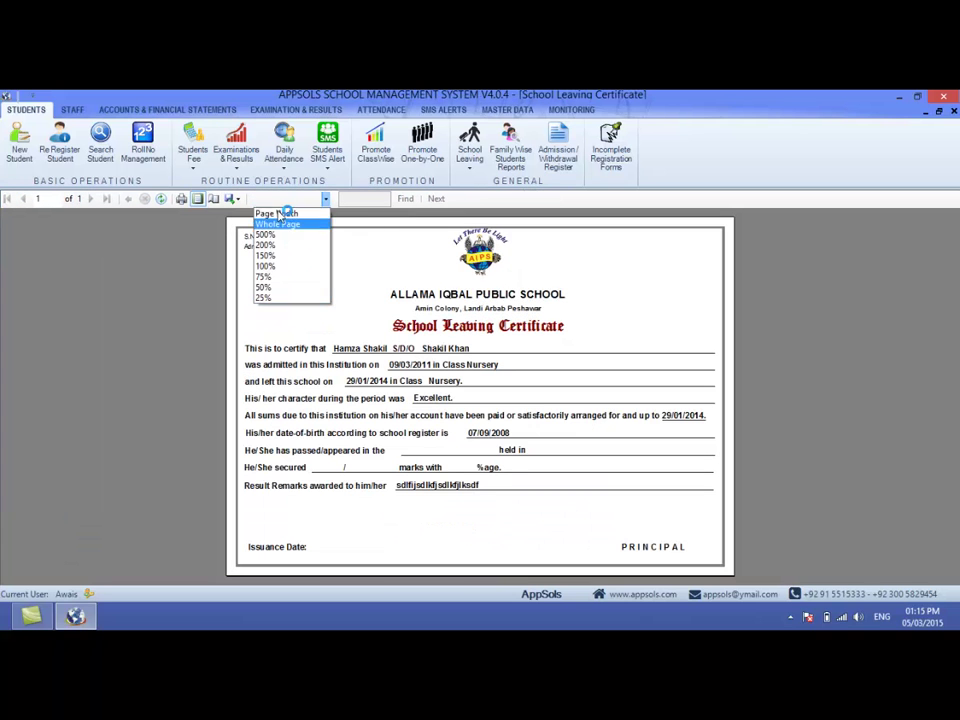
{"action": "left_click", "coordinate": [287, 212]}
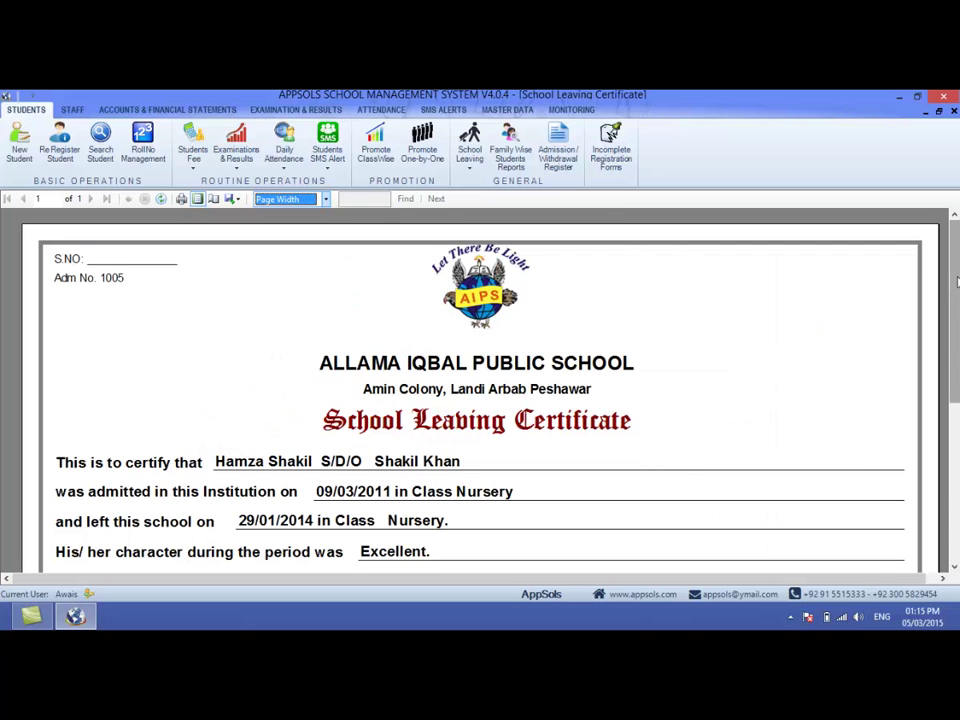
{"action": "scroll", "coordinate": [697, 428], "scroll_direction": "down", "scroll_amount": 1}
{"action": "scroll", "coordinate": [697, 428], "scroll_direction": "down", "scroll_amount": 1}
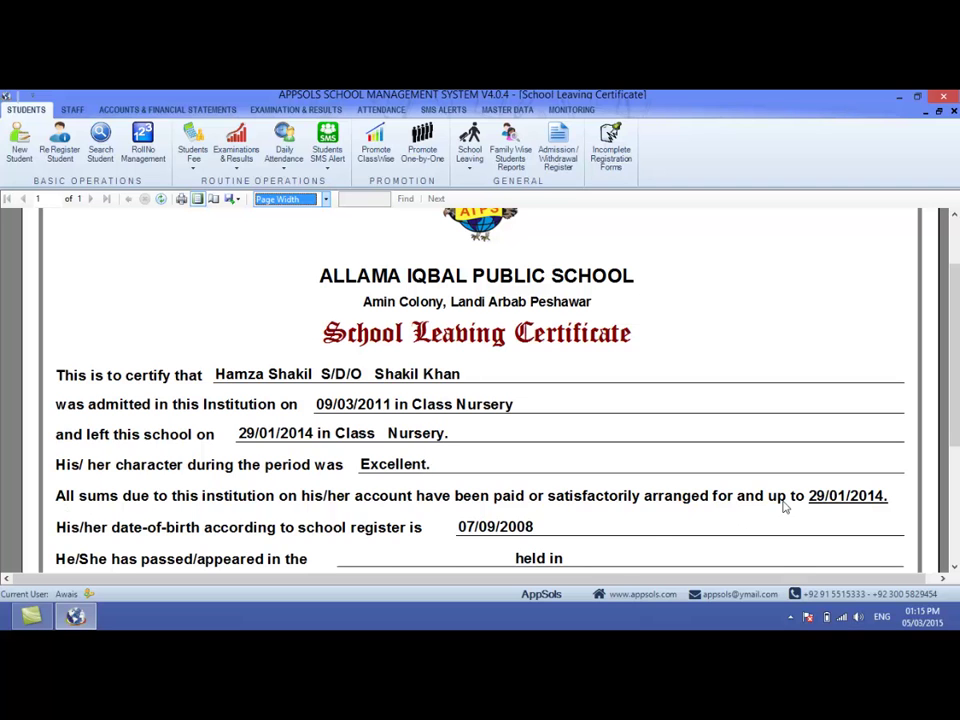
{"action": "scroll", "coordinate": [957, 425], "scroll_direction": "down", "scroll_amount": 2}
{"action": "scroll", "coordinate": [957, 425], "scroll_direction": "down", "scroll_amount": 1}
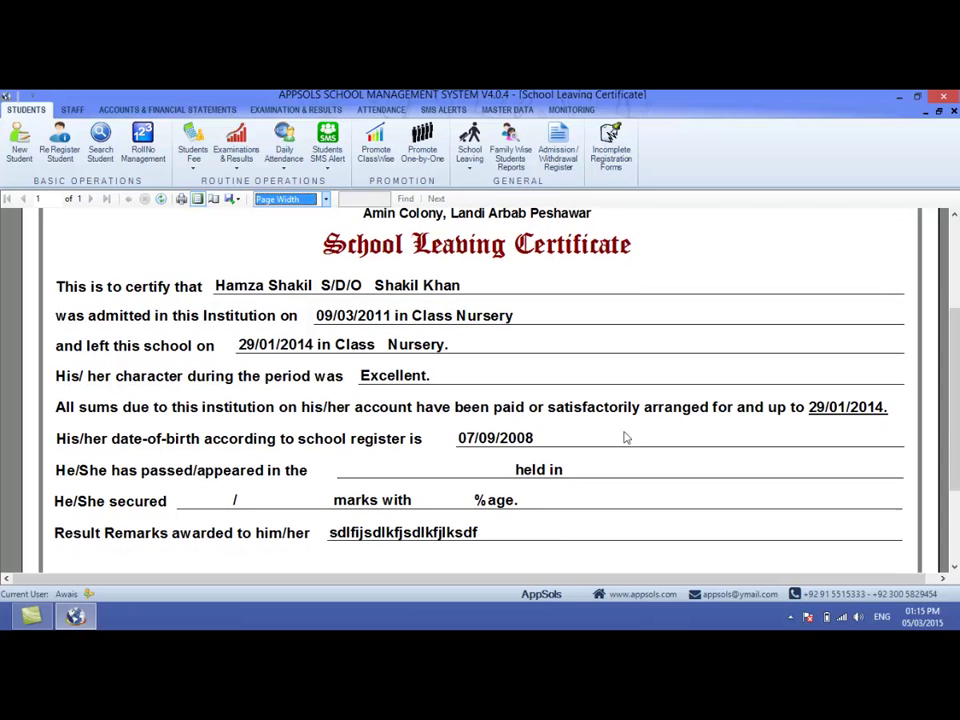
{"action": "left_click", "coordinate": [496, 440]}
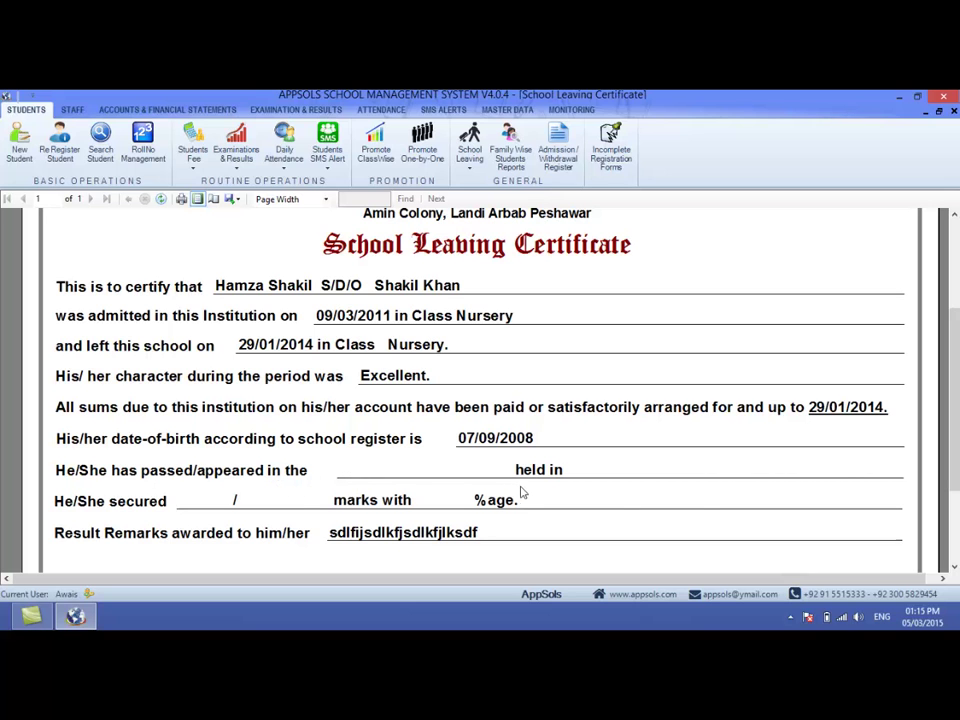
{"action": "scroll", "coordinate": [896, 452], "scroll_direction": "down", "scroll_amount": 1}
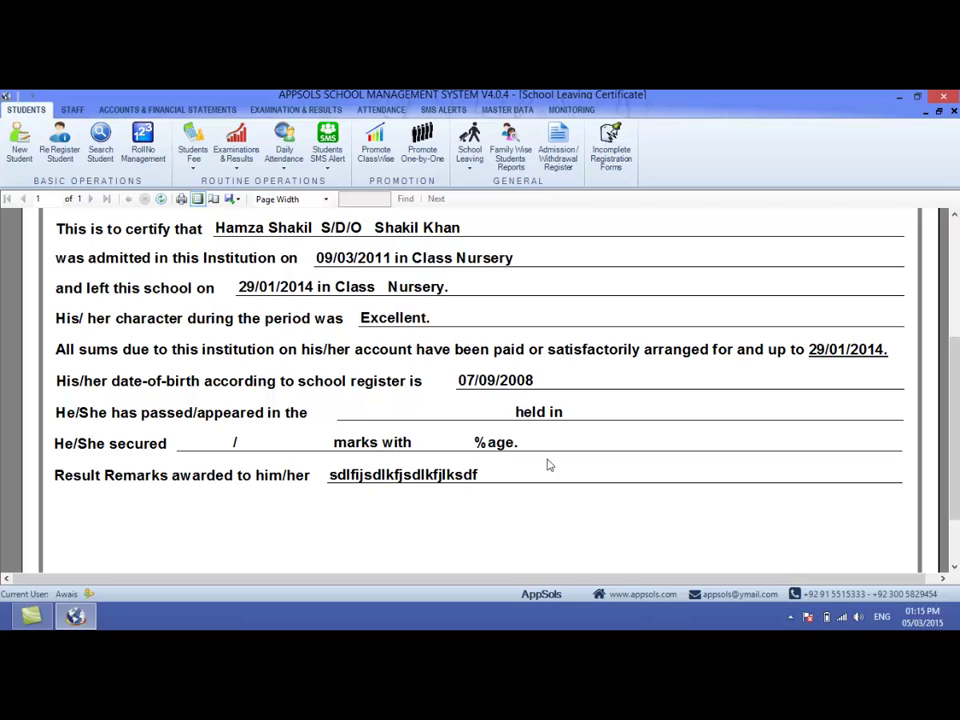
{"action": "scroll", "coordinate": [958, 452], "scroll_direction": "down", "scroll_amount": 2}
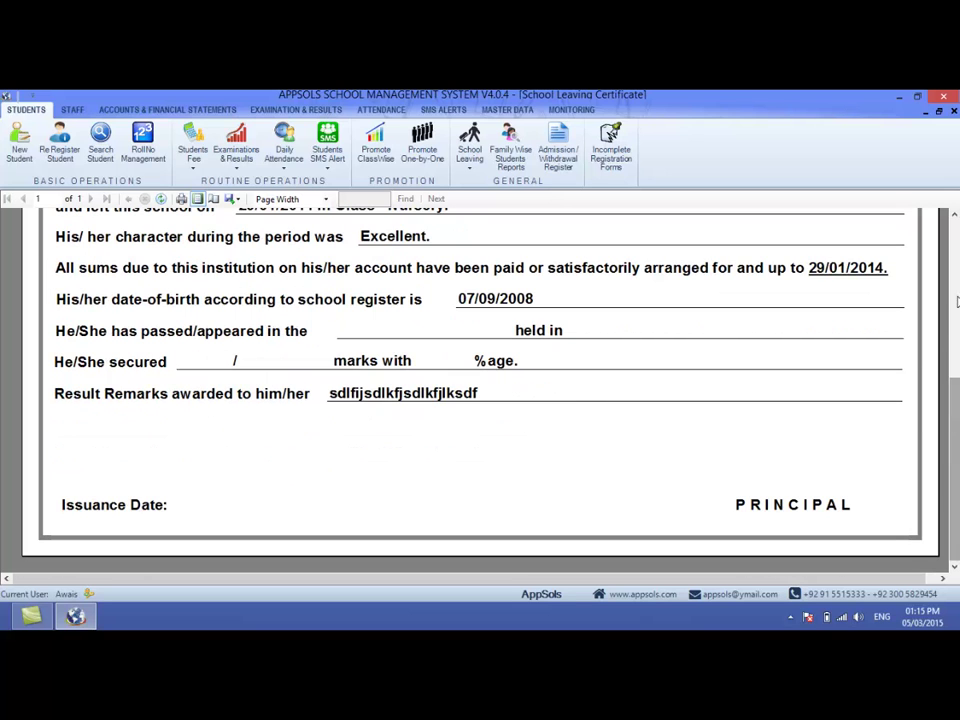
{"action": "left_click_drag", "start_coordinate": [955, 424], "coordinate": [957, 253]}
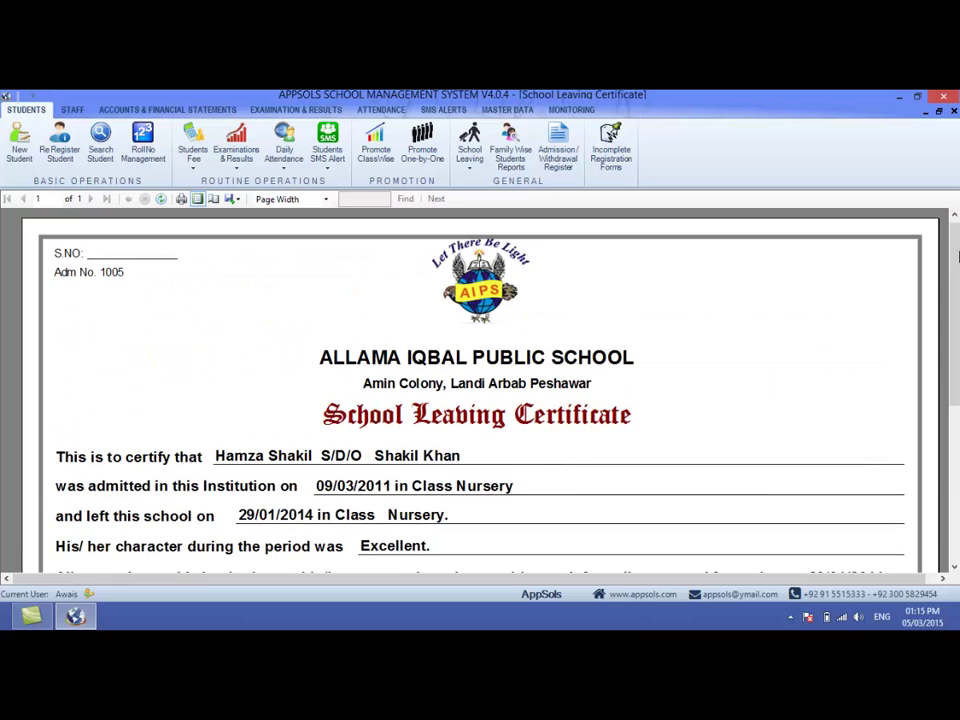
- Regenerate student 1005's leaving certificate with Print Student Picture ticked, view it maximized, and close it
{"action": "left_click", "coordinate": [953, 112]}
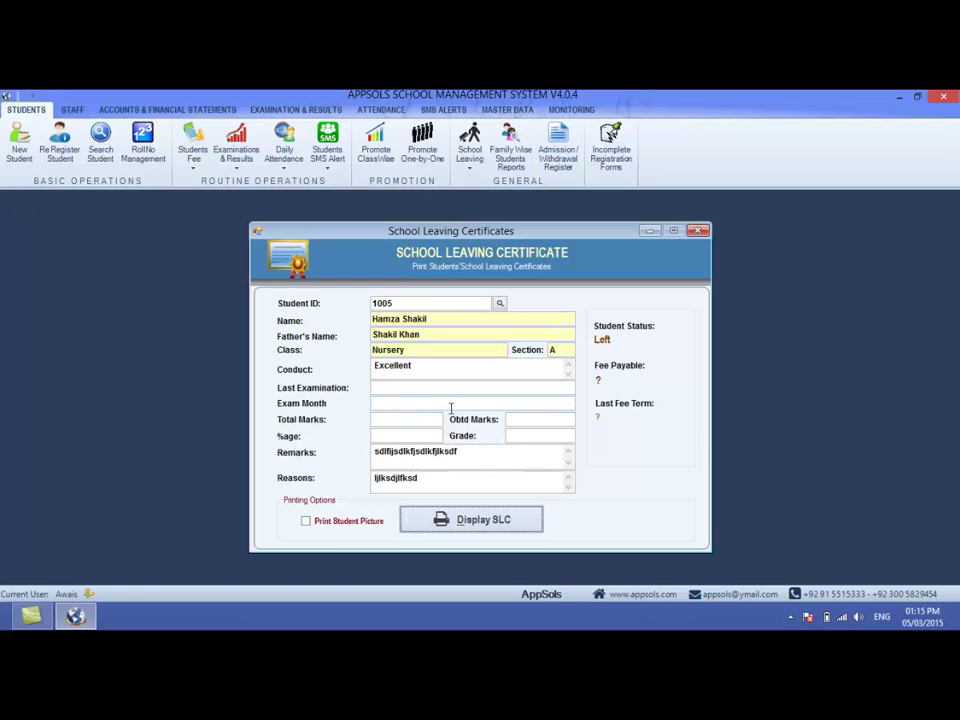
{"action": "left_click", "coordinate": [309, 523]}
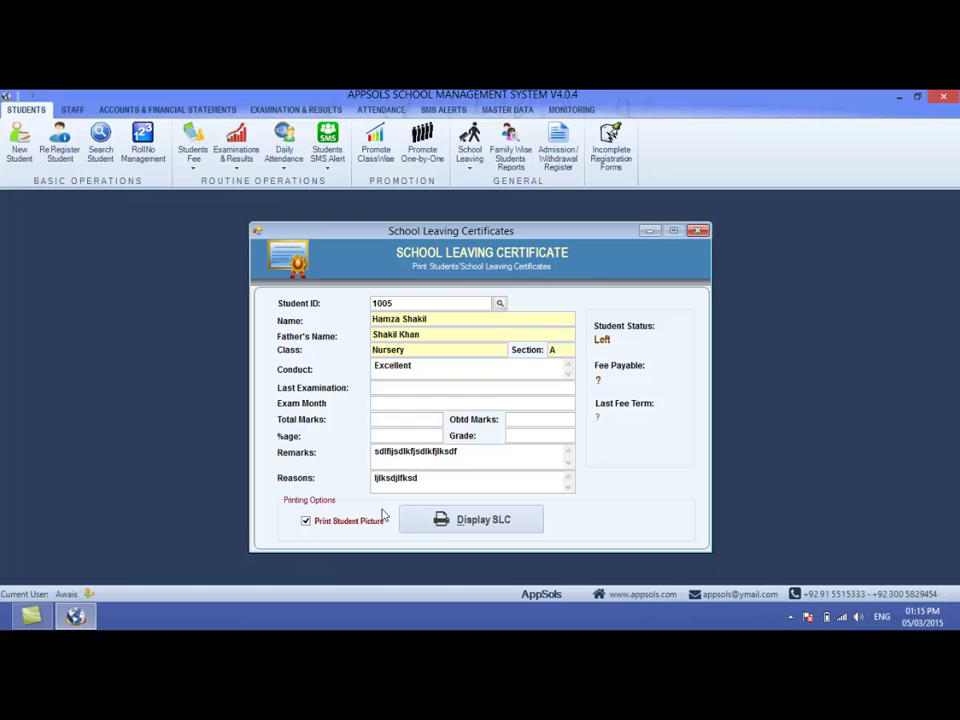
{"action": "left_click", "coordinate": [441, 524]}
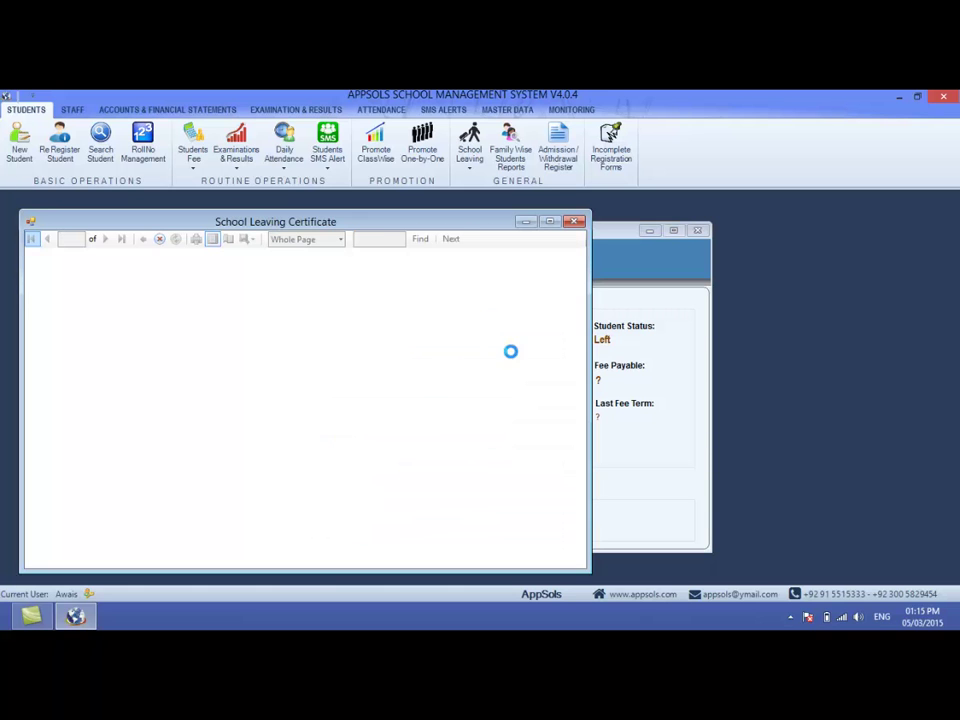
{"action": "left_click", "coordinate": [549, 221]}
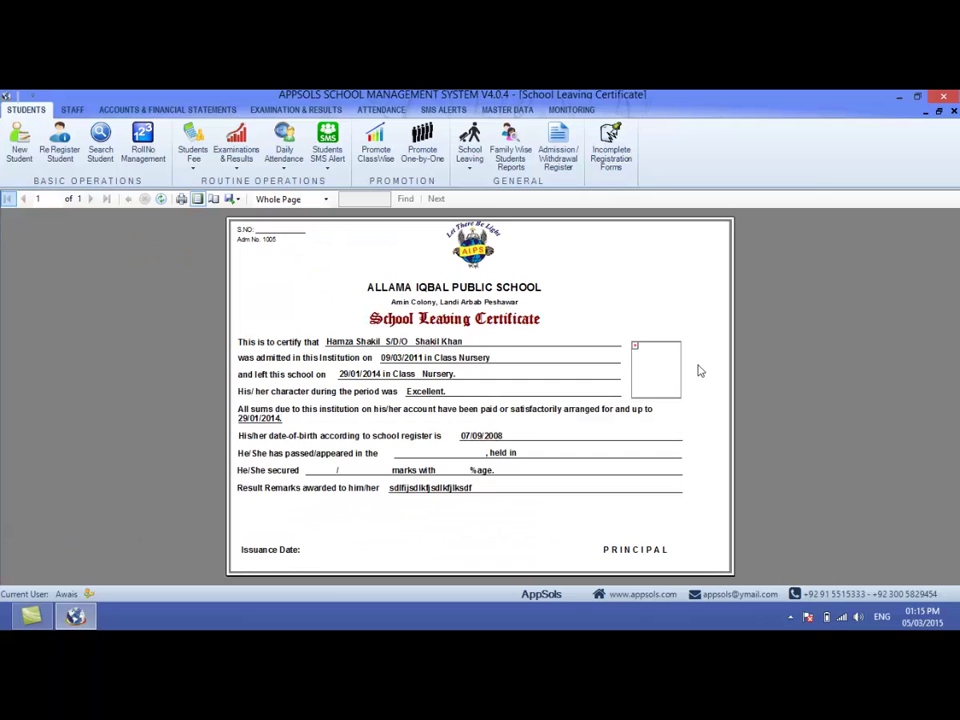
{"action": "left_click", "coordinate": [953, 111]}
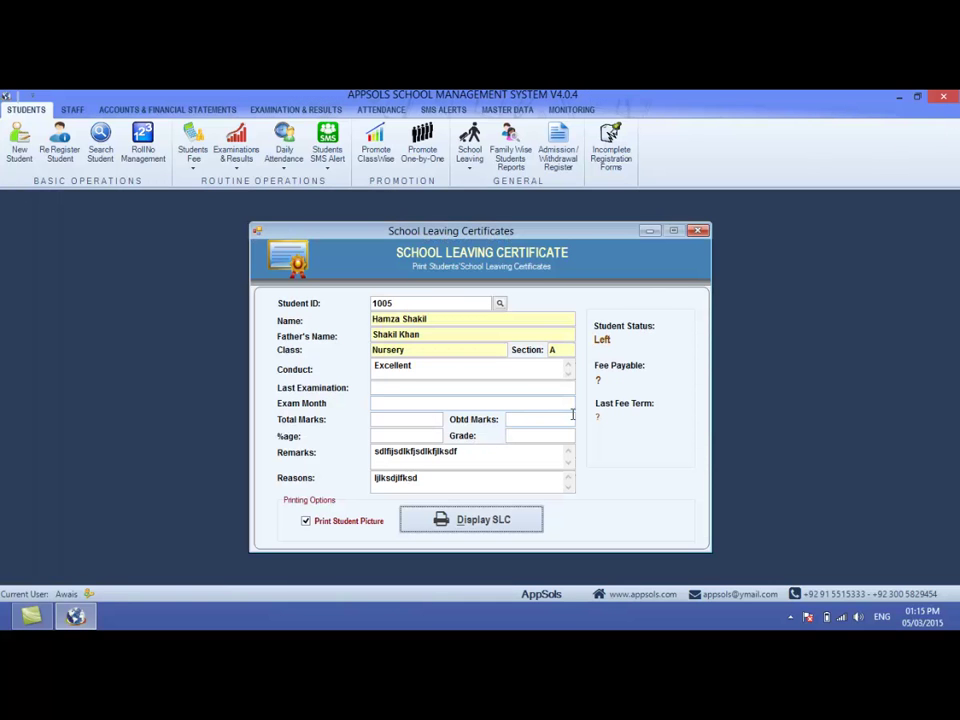
{"action": "left_click", "coordinate": [437, 303]}
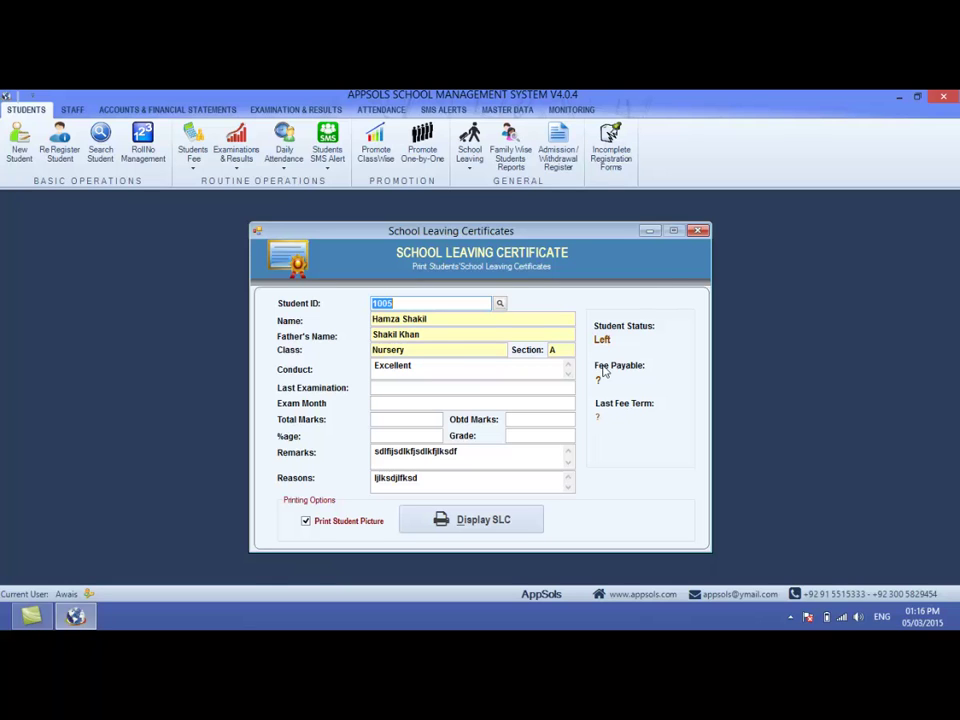
{"action": "left_click", "coordinate": [697, 232]}
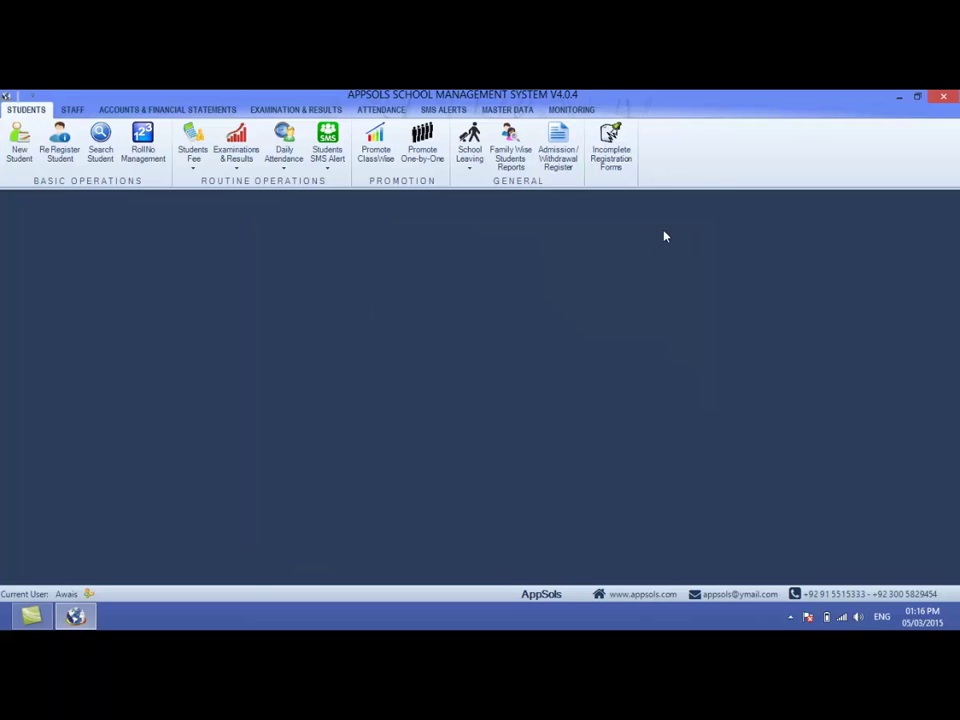
{"action": "left_click", "coordinate": [469, 155]}
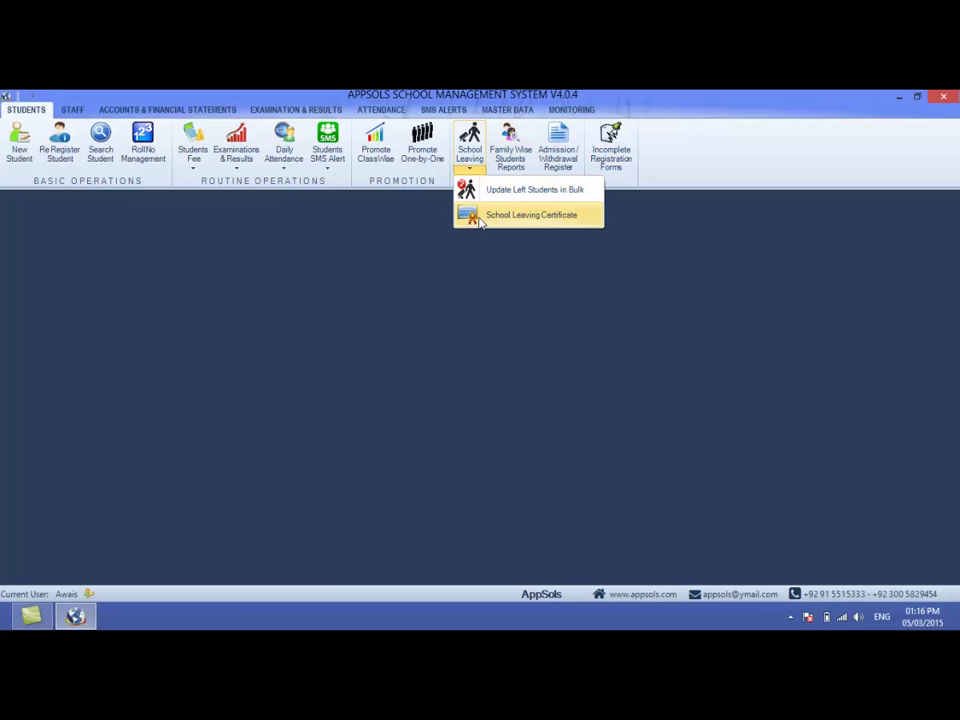
{"action": "left_click", "coordinate": [489, 214]}
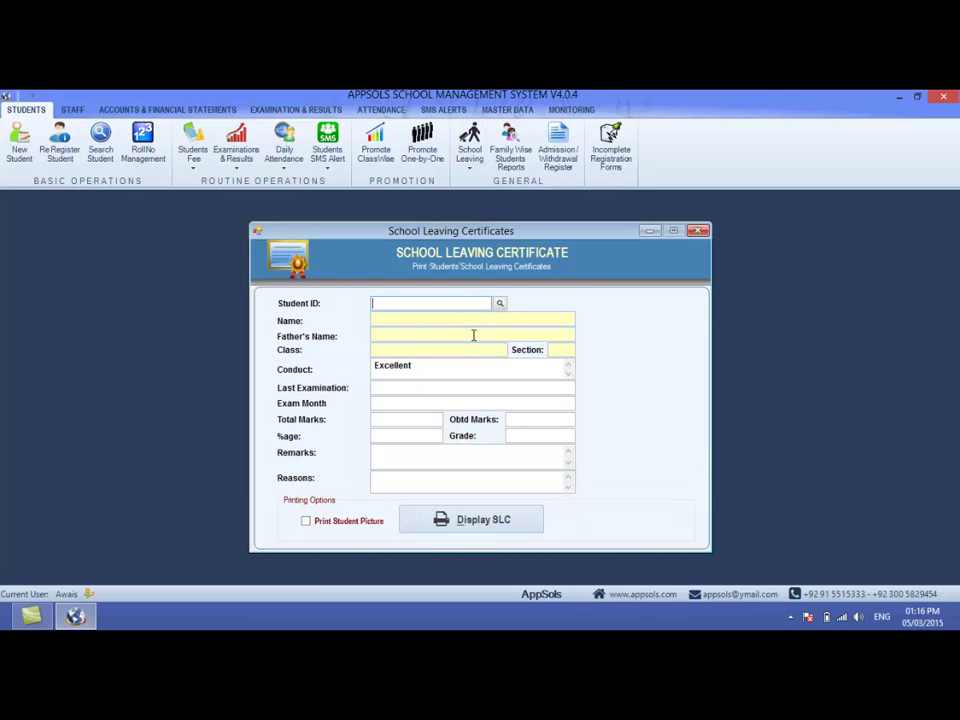
{"action": "type", "text": "1356"}
{"action": "key", "text": "Return"}
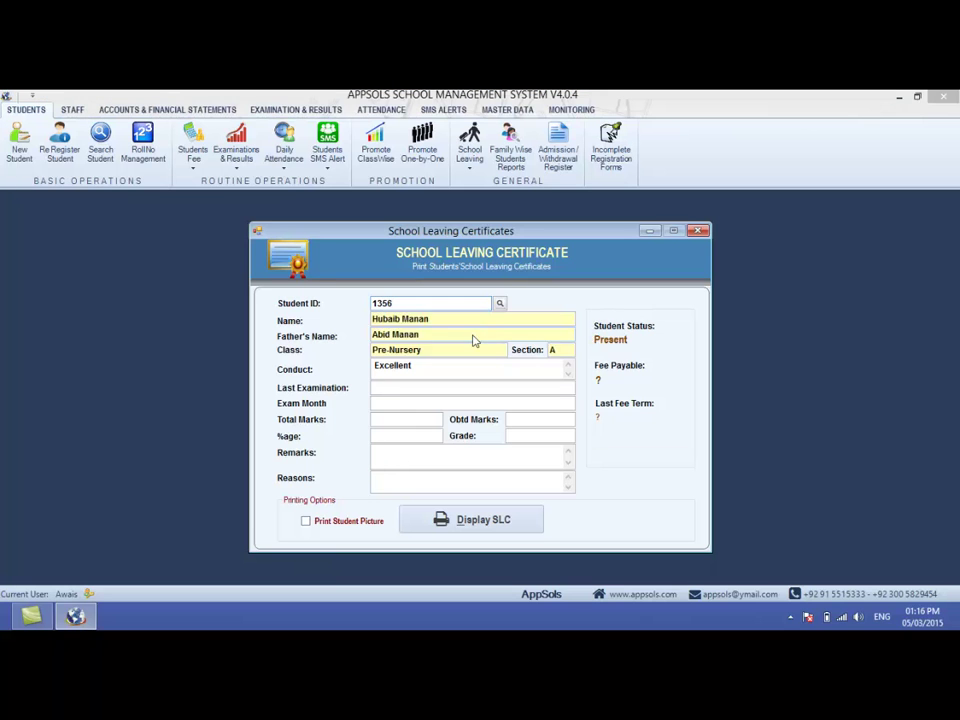
{"action": "left_click", "coordinate": [587, 400]}
{"action": "left_click", "coordinate": [394, 388]}
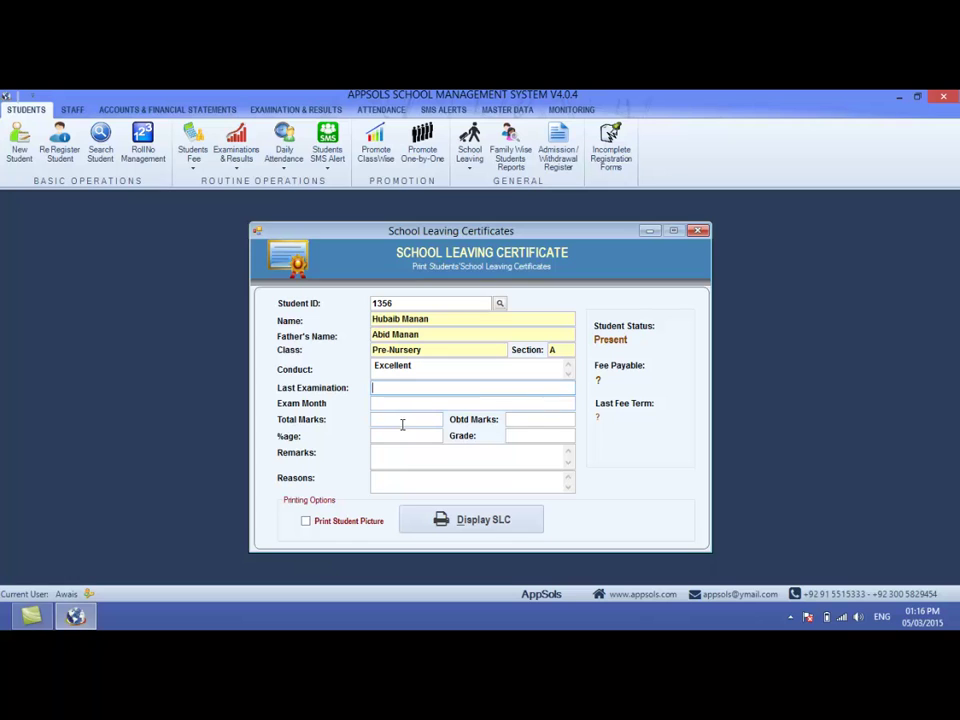
{"action": "type", "text": "kjdsl"}
{"action": "key", "text": "BackSpace"}
{"action": "key", "text": "BackSpace"}
{"action": "key", "text": "BackSpace"}
{"action": "key", "text": "BackSpace"}
{"action": "type", "text": "4"}
{"action": "key", "text": "BackSpace"}
{"action": "type", "text": "Last Term 2014"}
{"action": "left_click", "coordinate": [399, 404]}
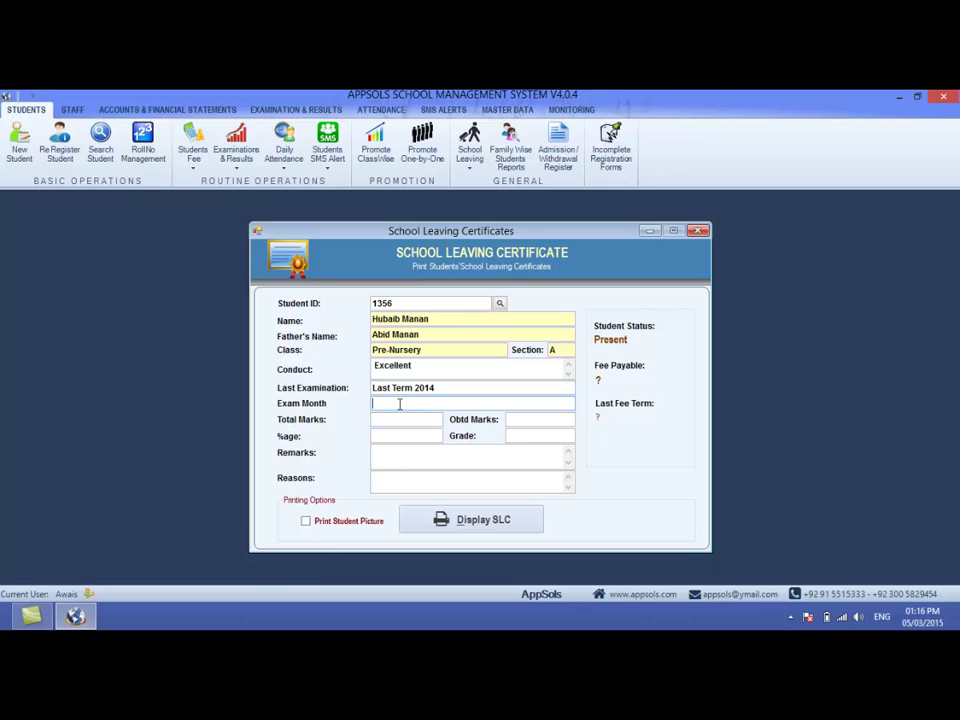
{"action": "type", "text": "April"}
{"action": "key", "text": "Tab"}
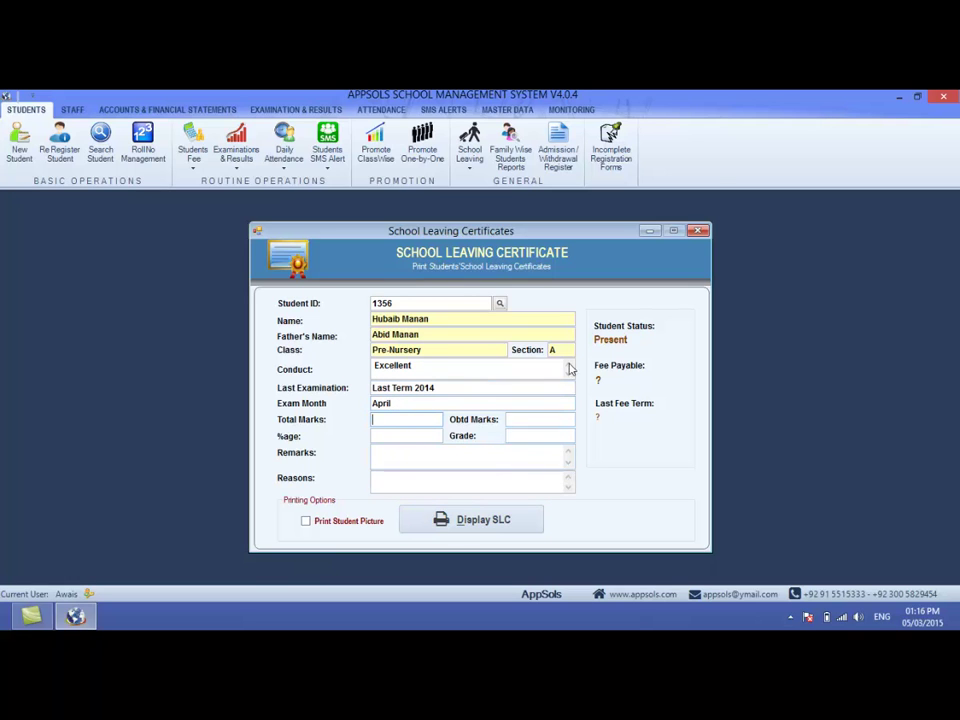
- Close the leaving certificate form and open Family Wise Students Reports from the Students ribbon
{"action": "left_click", "coordinate": [698, 232]}
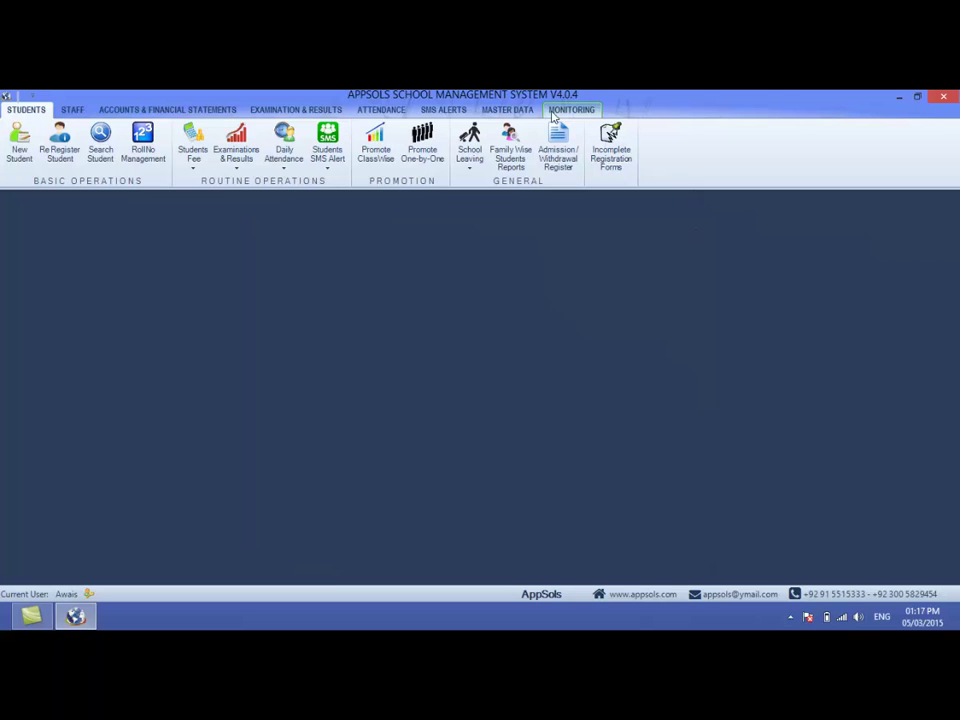
{"action": "left_click", "coordinate": [477, 168]}
{"action": "left_click", "coordinate": [356, 257]}
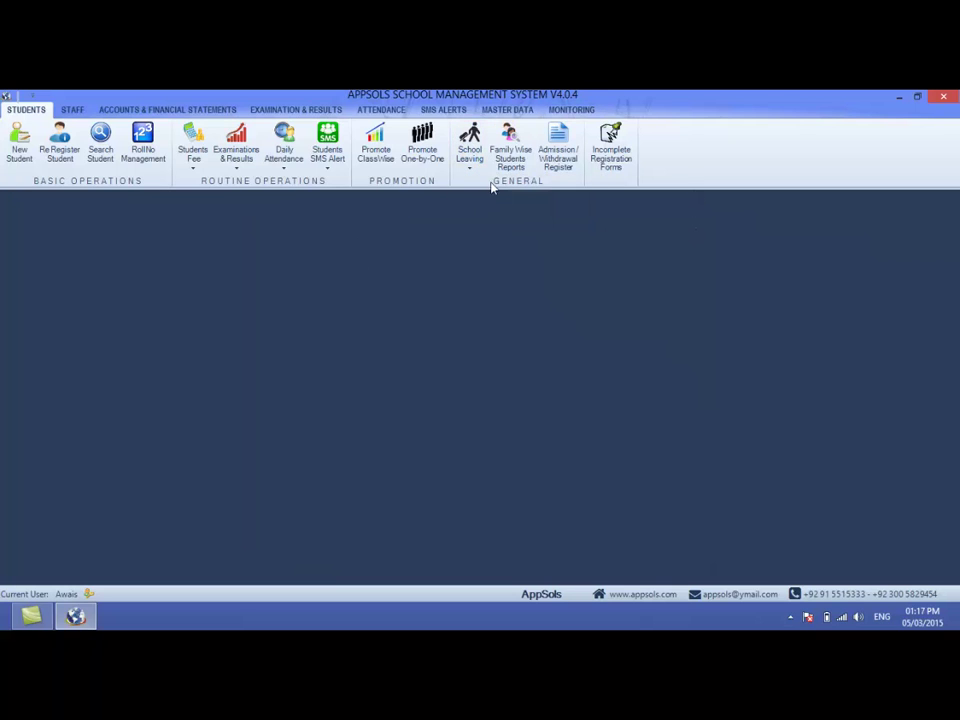
{"action": "left_click", "coordinate": [520, 167]}
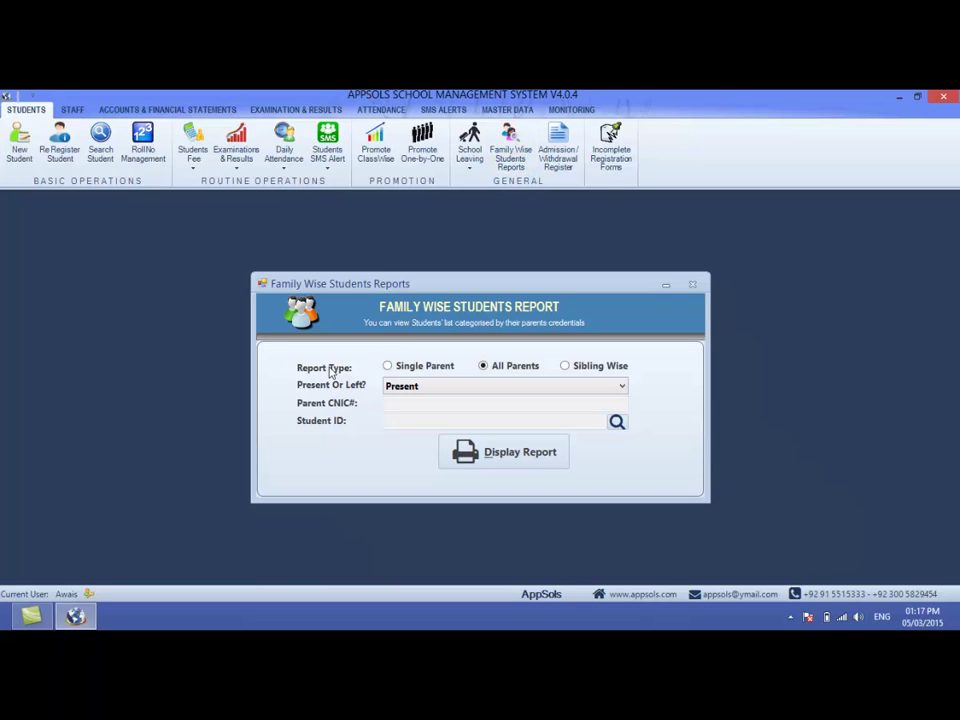
- Keep Report Type on All Parents, set Present Or Left to Both, and display the report
{"action": "left_click", "coordinate": [388, 367]}
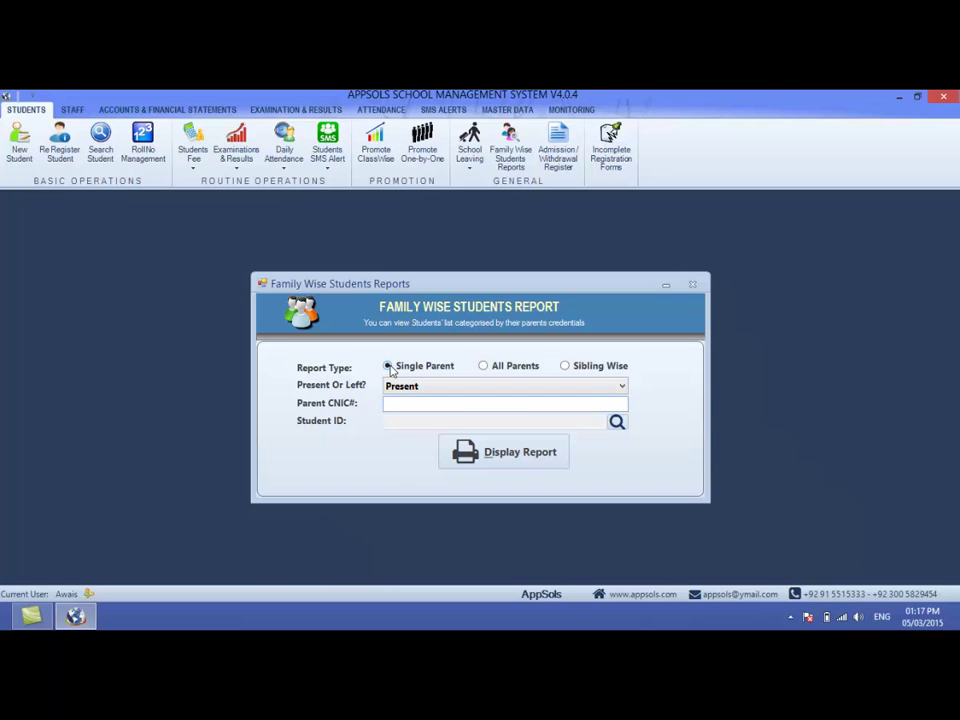
{"action": "left_click", "coordinate": [490, 368]}
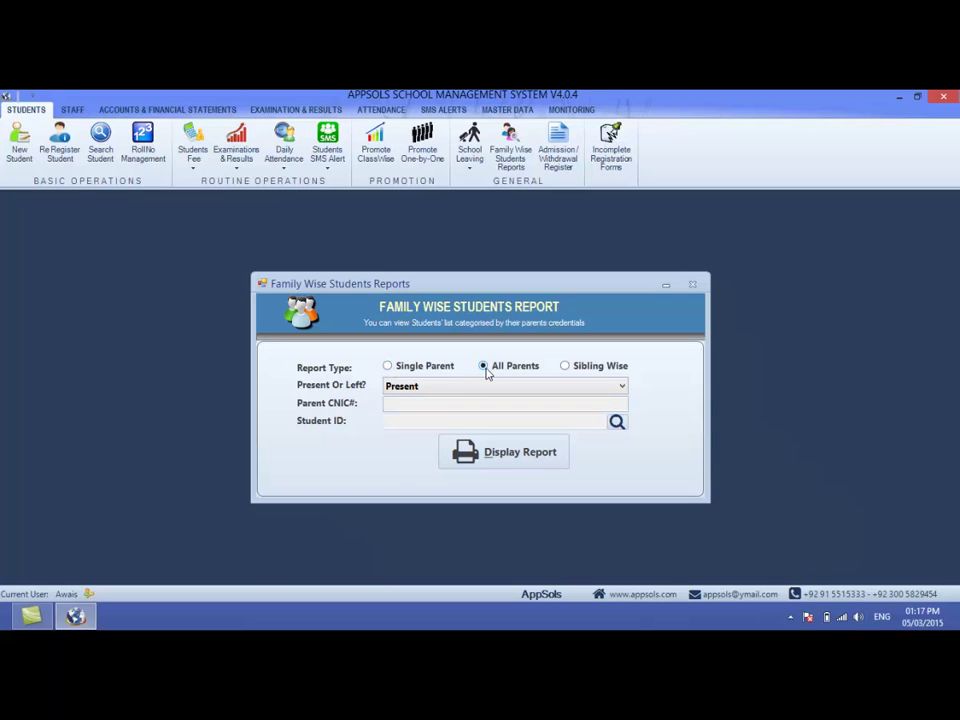
{"action": "left_click", "coordinate": [566, 367]}
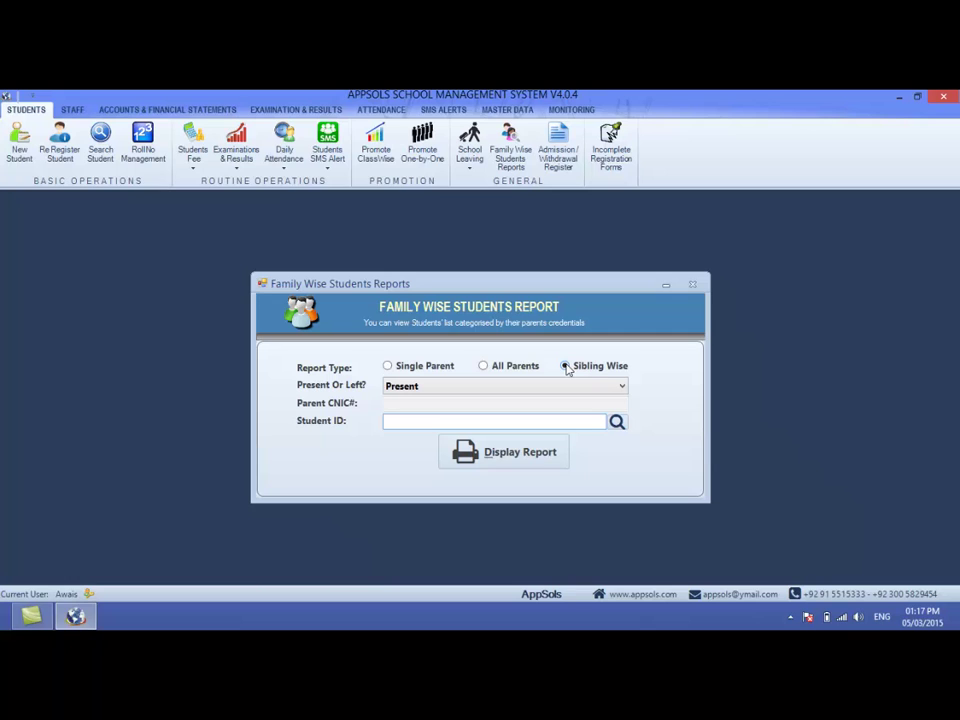
{"action": "left_click", "coordinate": [389, 367]}
{"action": "left_click", "coordinate": [485, 367]}
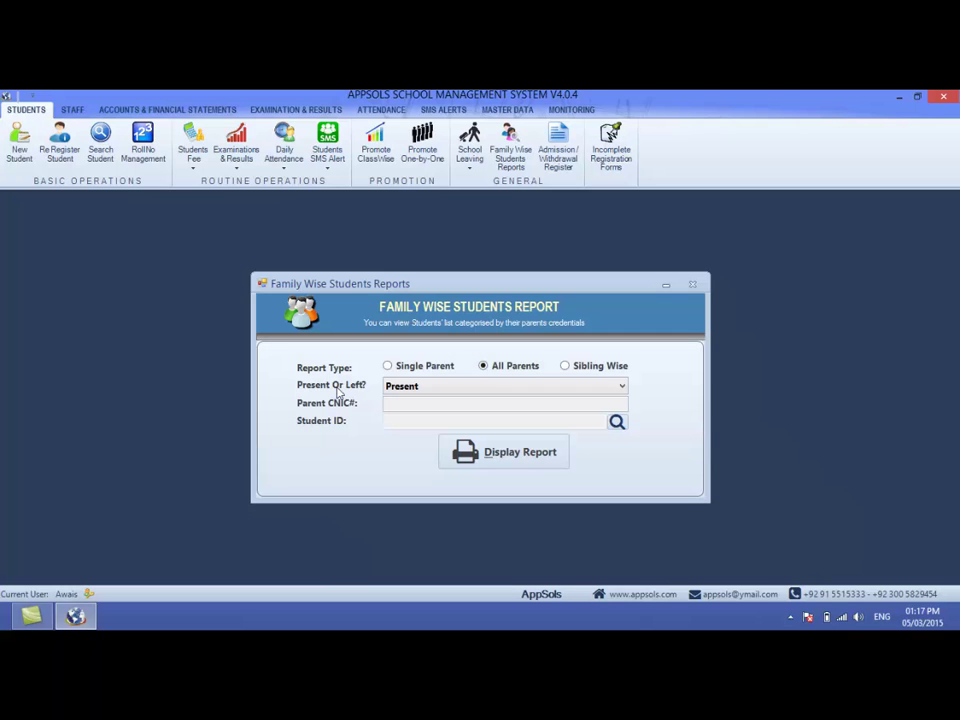
{"action": "left_click", "coordinate": [403, 390]}
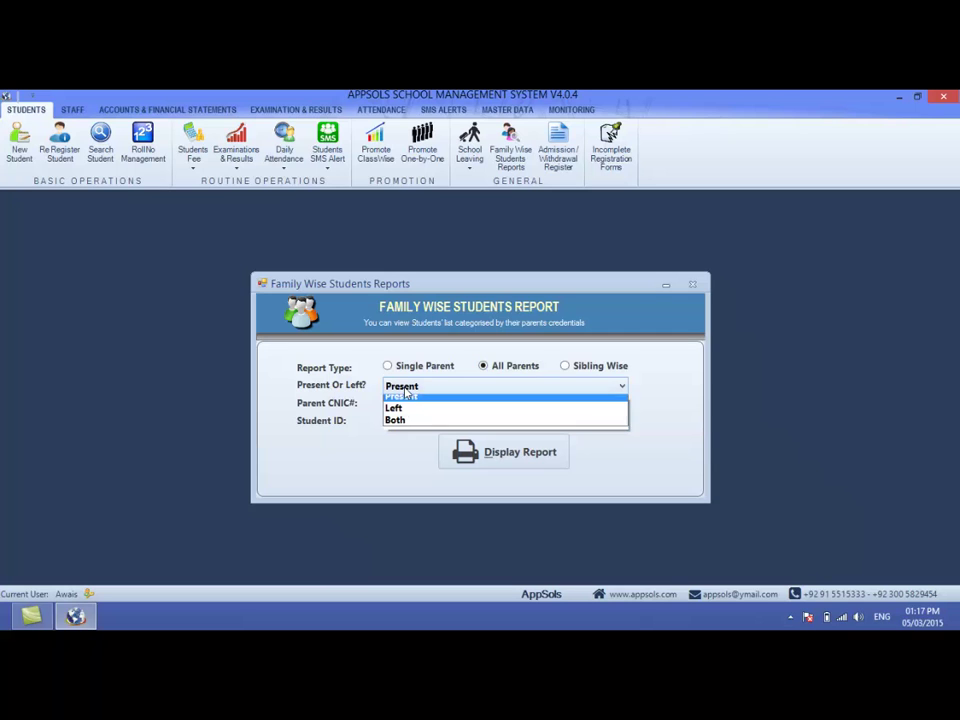
{"action": "left_click", "coordinate": [399, 425]}
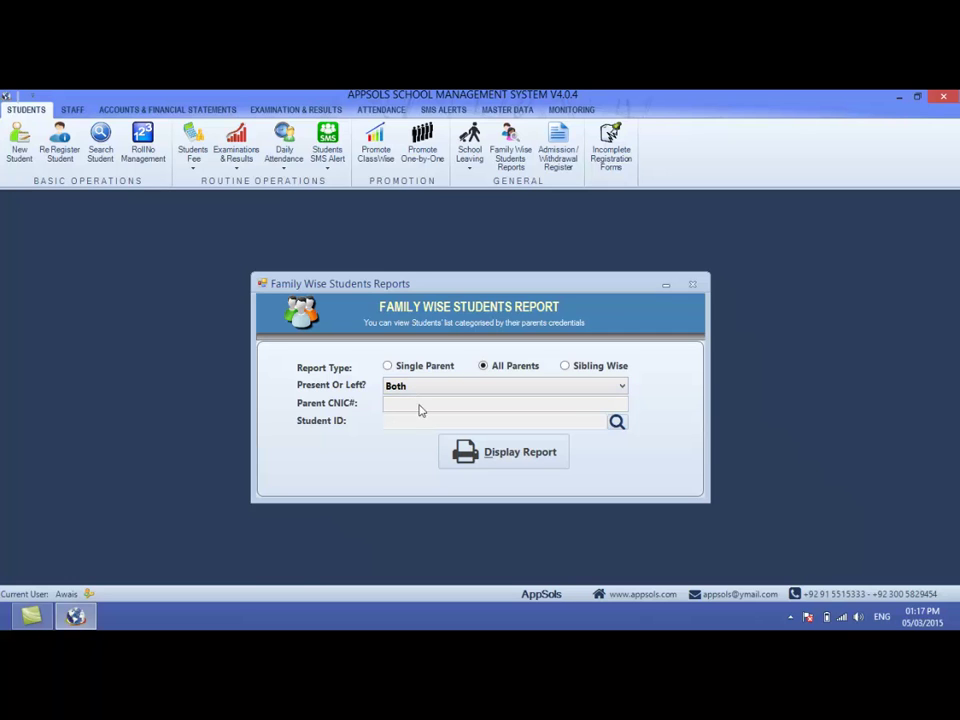
{"action": "left_click", "coordinate": [483, 453]}
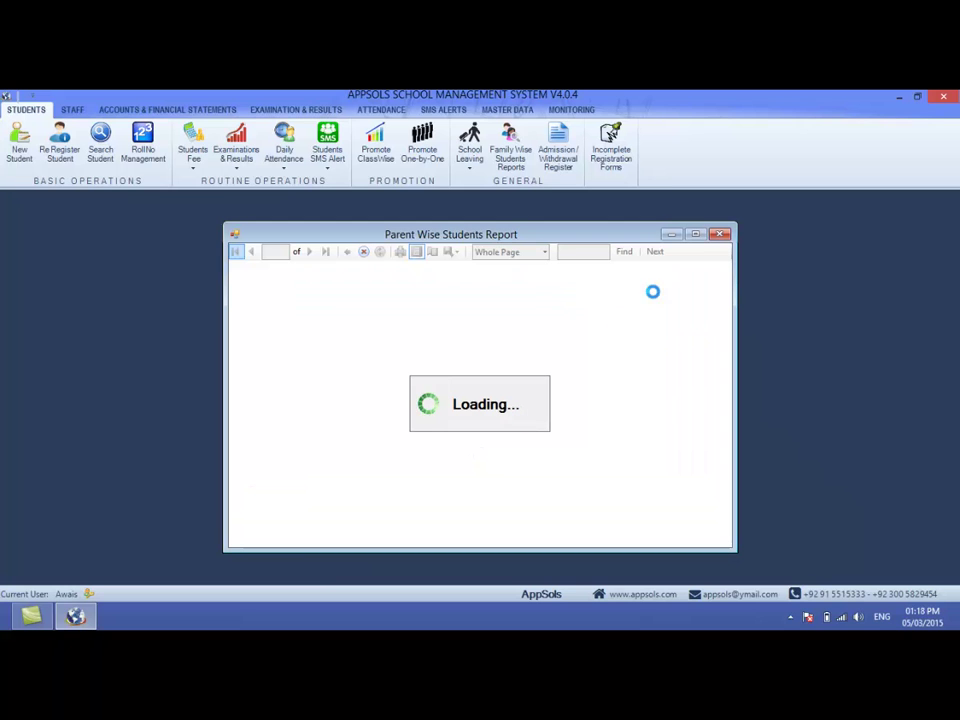
- Maximize the Parent Wise Students Report viewer and zoom it to Page Width
{"action": "left_click", "coordinate": [697, 235]}
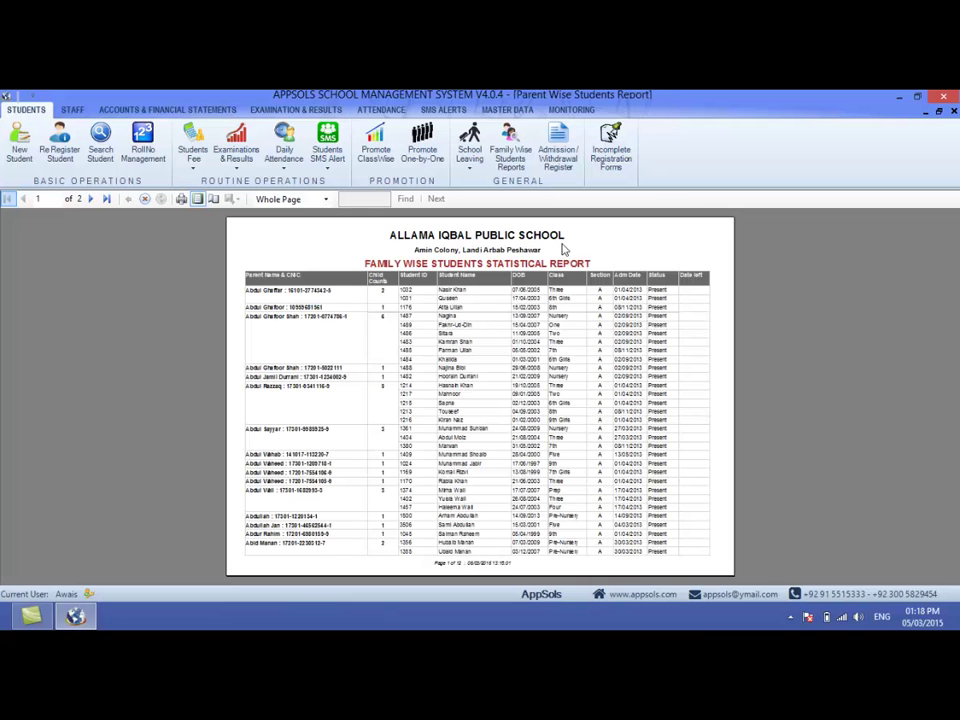
{"action": "left_click", "coordinate": [310, 199]}
{"action": "left_click", "coordinate": [286, 214]}
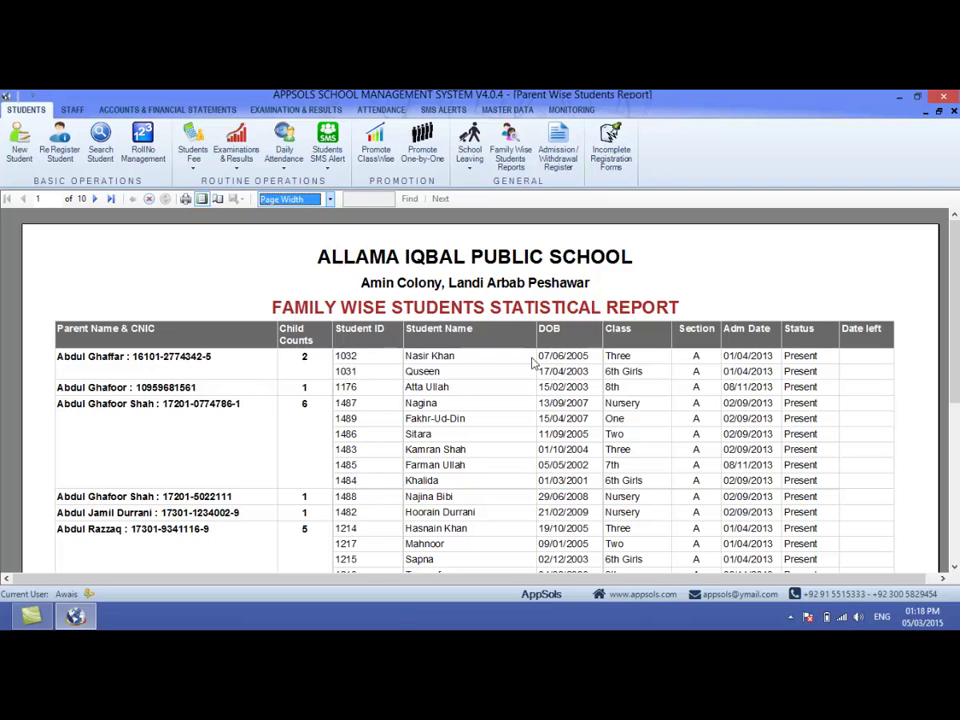
{"action": "scroll", "coordinate": [955, 418], "scroll_direction": "down", "scroll_amount": 3}
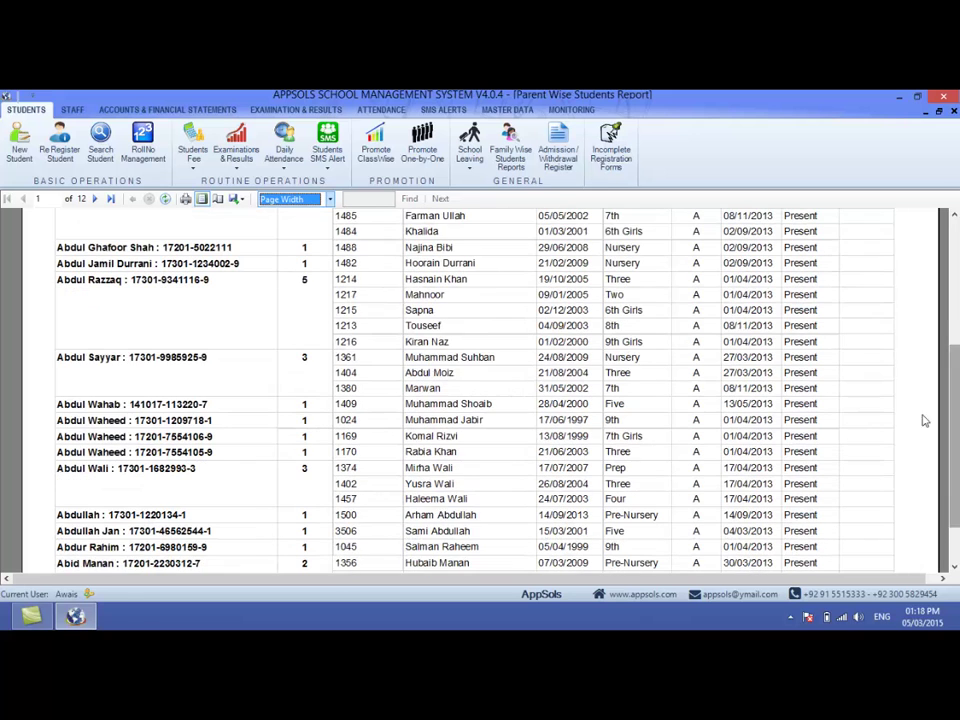
- Page through the report to page 12, ending at 246 families and 413 students
{"action": "left_click", "coordinate": [95, 199]}
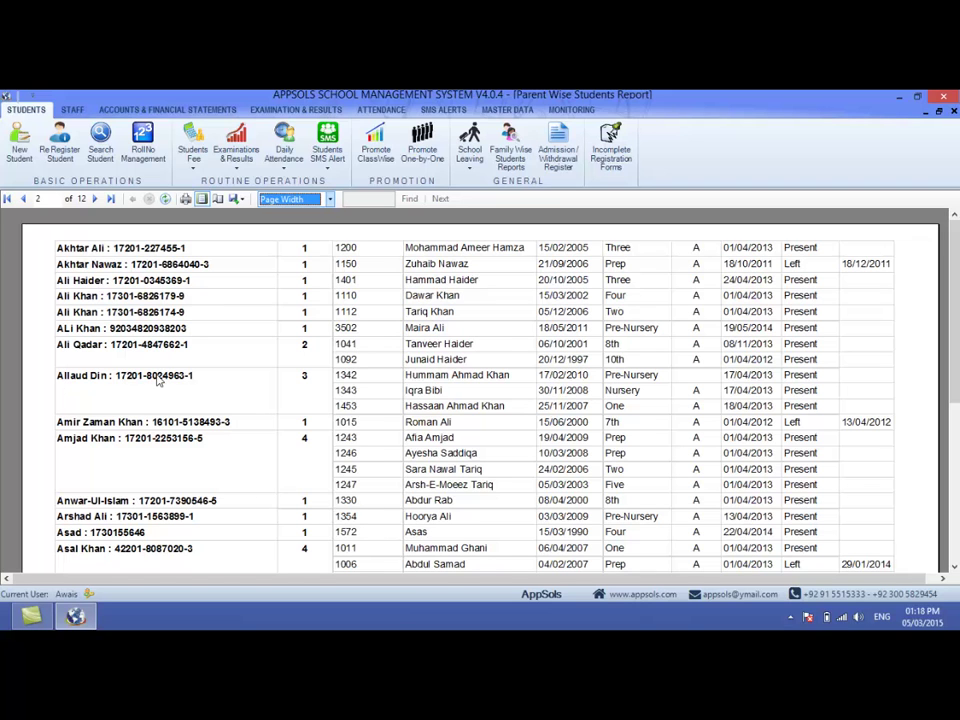
{"action": "left_click", "coordinate": [275, 397]}
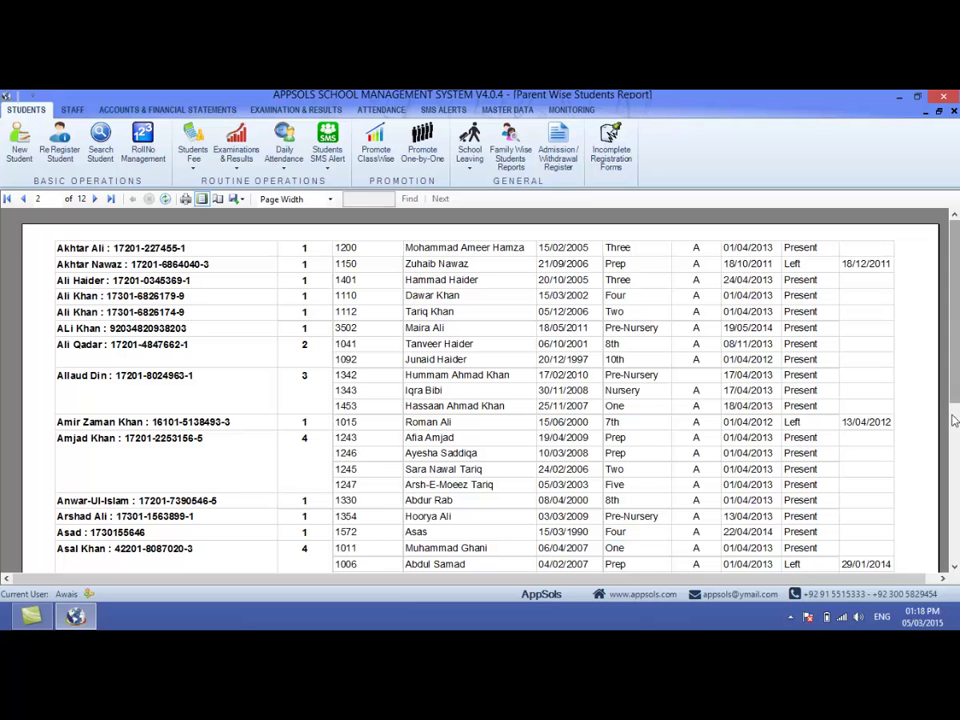
{"action": "scroll", "coordinate": [715, 310], "scroll_direction": "down", "scroll_amount": 6}
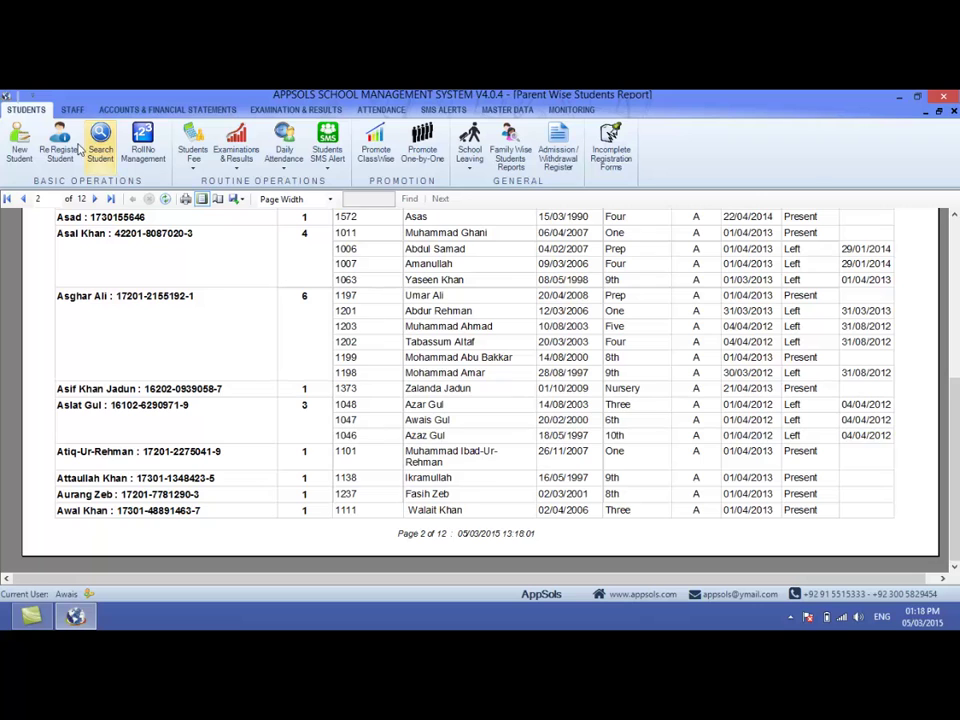
{"action": "left_click", "coordinate": [93, 199]}
{"action": "left_click", "coordinate": [93, 199]}
{"action": "left_click", "coordinate": [93, 199]}
{"action": "left_click", "coordinate": [93, 199]}
{"action": "left_click", "coordinate": [93, 199]}
{"action": "left_click", "coordinate": [93, 199]}
{"action": "left_click", "coordinate": [93, 199]}
{"action": "left_click", "coordinate": [93, 199]}
{"action": "left_click", "coordinate": [93, 199]}
{"action": "left_click", "coordinate": [93, 199]}
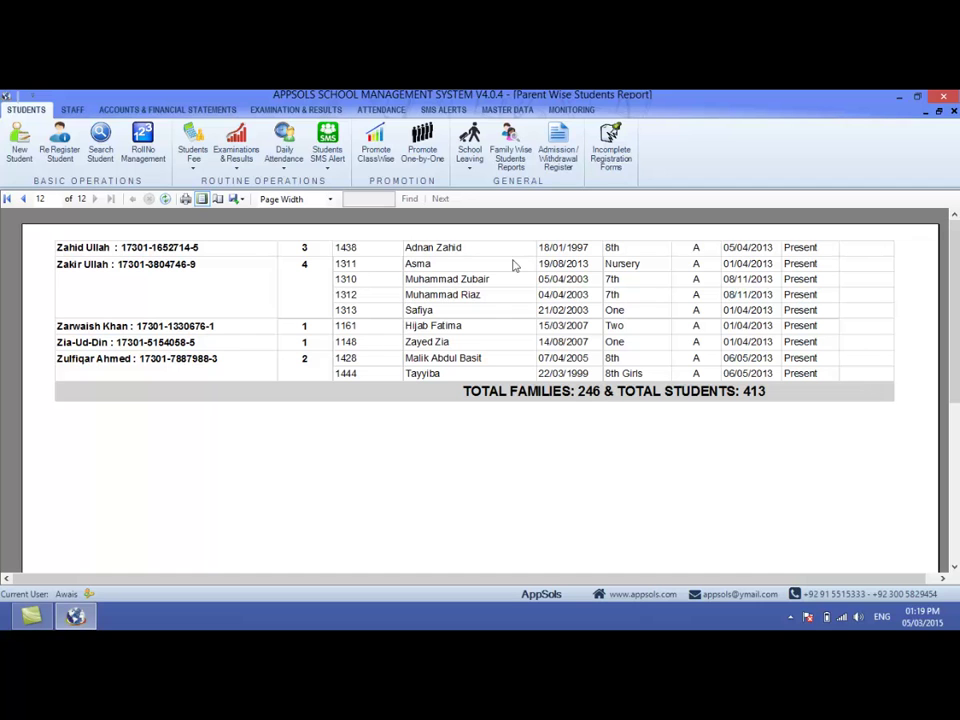
- Set the report zoom to 150% after trying 75% and 25%
{"action": "left_click", "coordinate": [240, 199]}
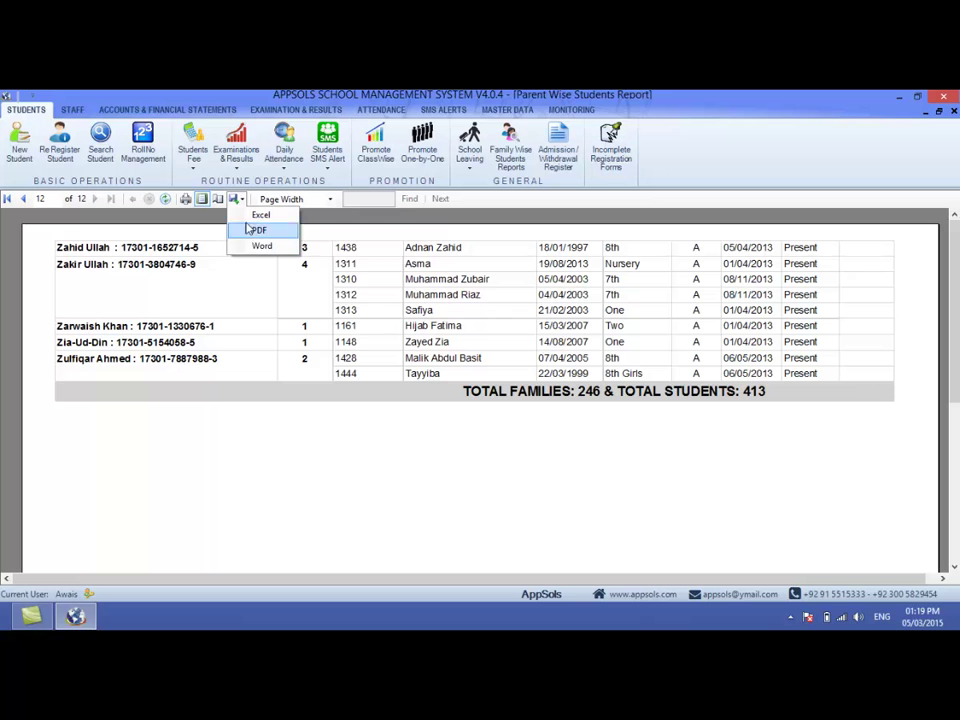
{"action": "left_click", "coordinate": [246, 199]}
{"action": "left_click", "coordinate": [246, 199]}
{"action": "left_click", "coordinate": [246, 199]}
{"action": "left_click", "coordinate": [293, 198]}
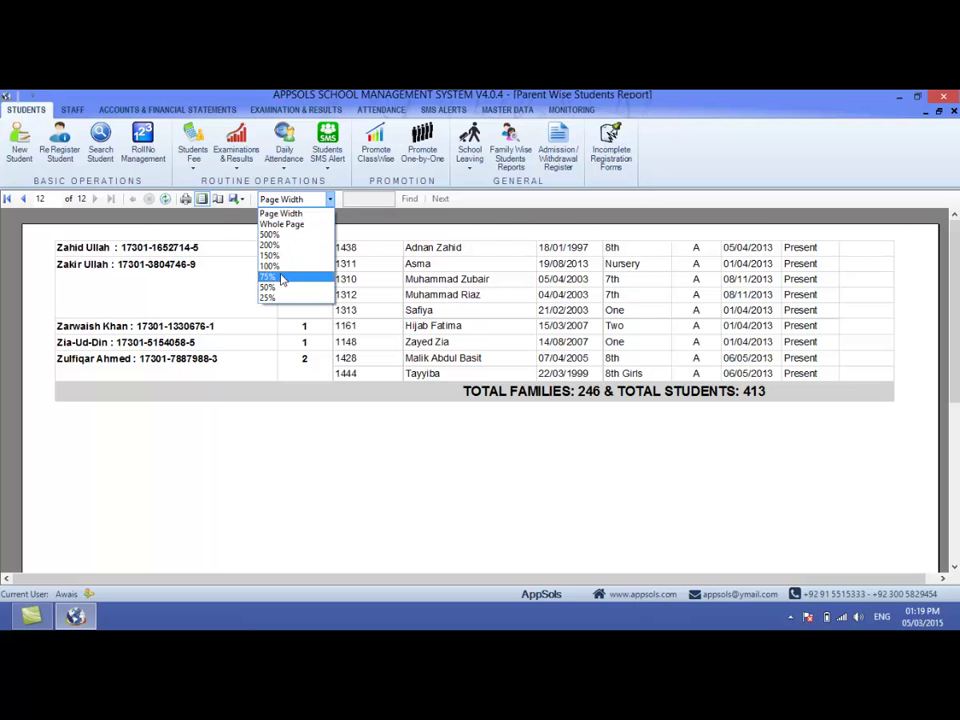
{"action": "left_click", "coordinate": [281, 278]}
{"action": "left_click", "coordinate": [275, 200]}
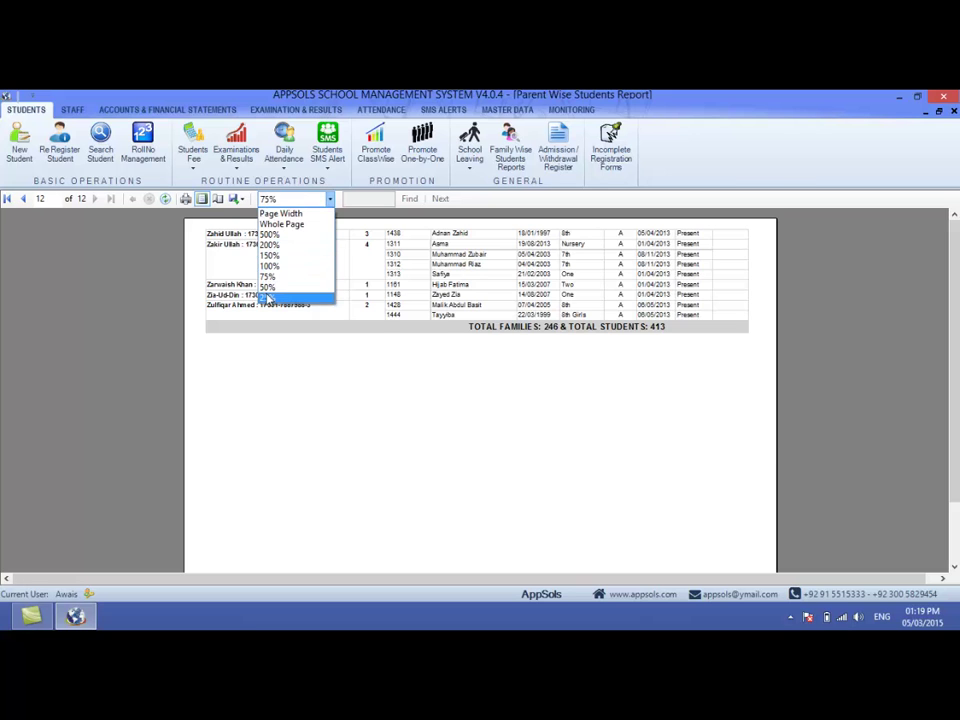
{"action": "left_click", "coordinate": [281, 298]}
{"action": "left_click", "coordinate": [266, 203]}
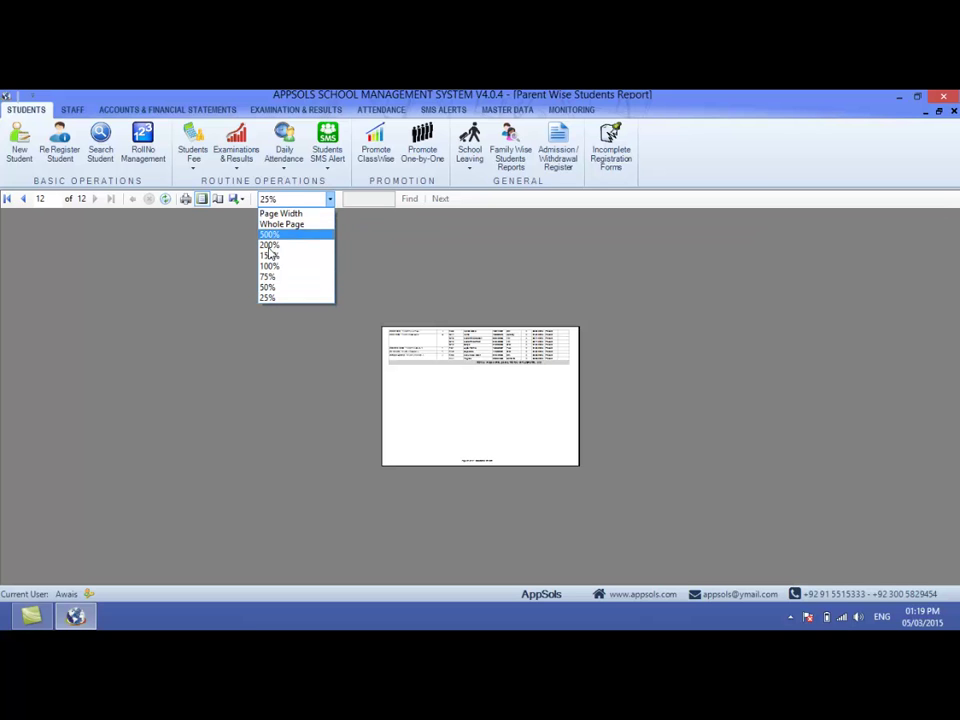
{"action": "left_click", "coordinate": [270, 256]}
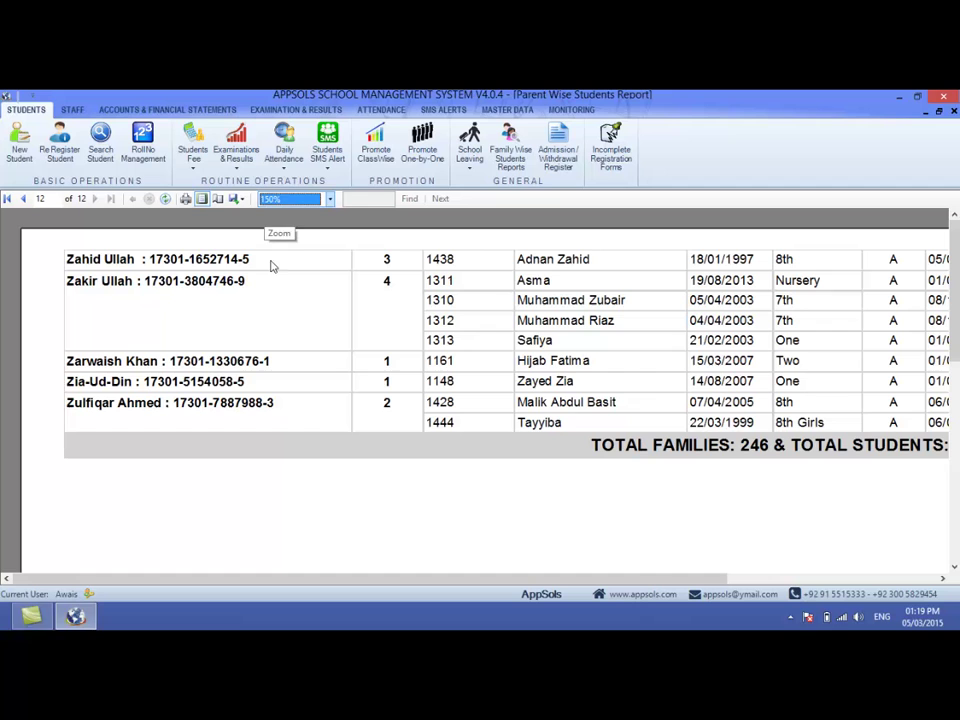
- Export the report to Word as FamilyWiseStudentsReport on the Desktop, then minimize the program
{"action": "left_click", "coordinate": [236, 198]}
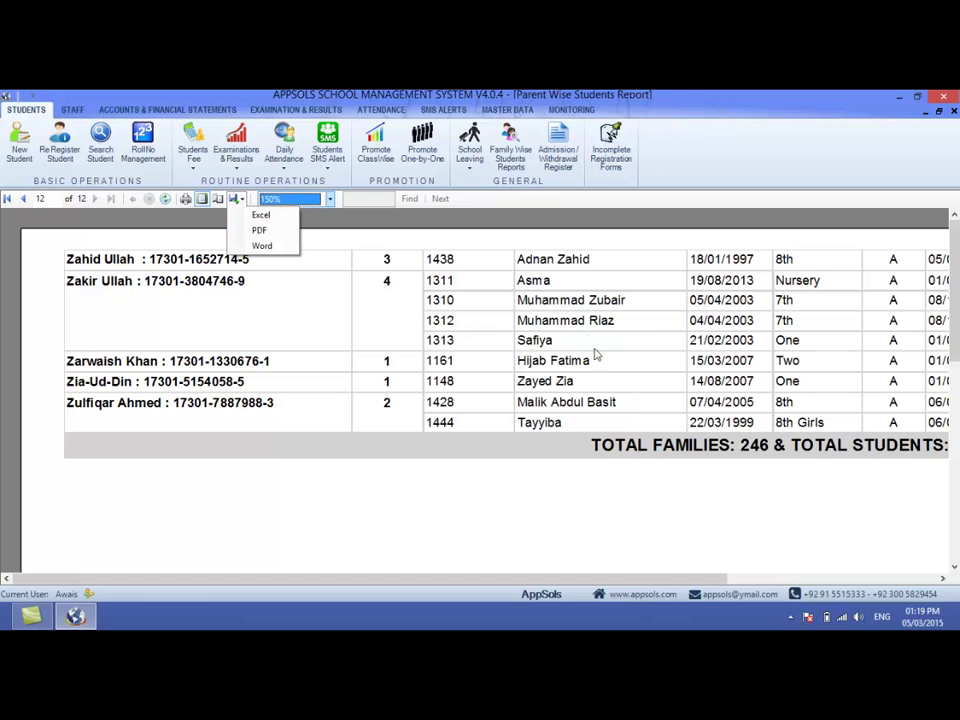
{"action": "left_click", "coordinate": [278, 246]}
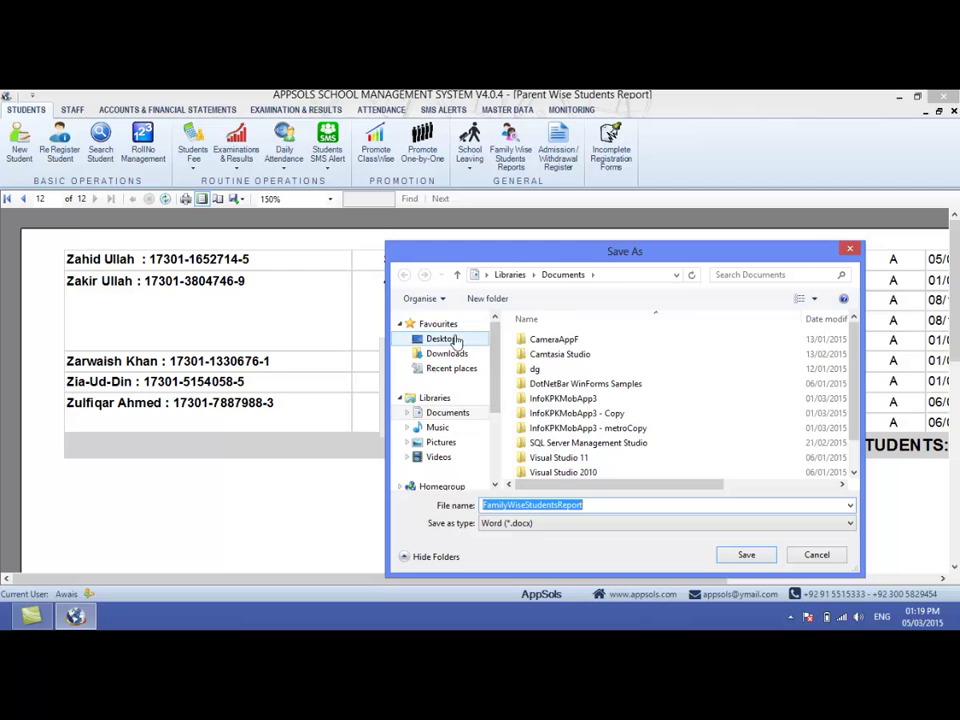
{"action": "left_click", "coordinate": [441, 338]}
{"action": "left_click", "coordinate": [743, 555]}
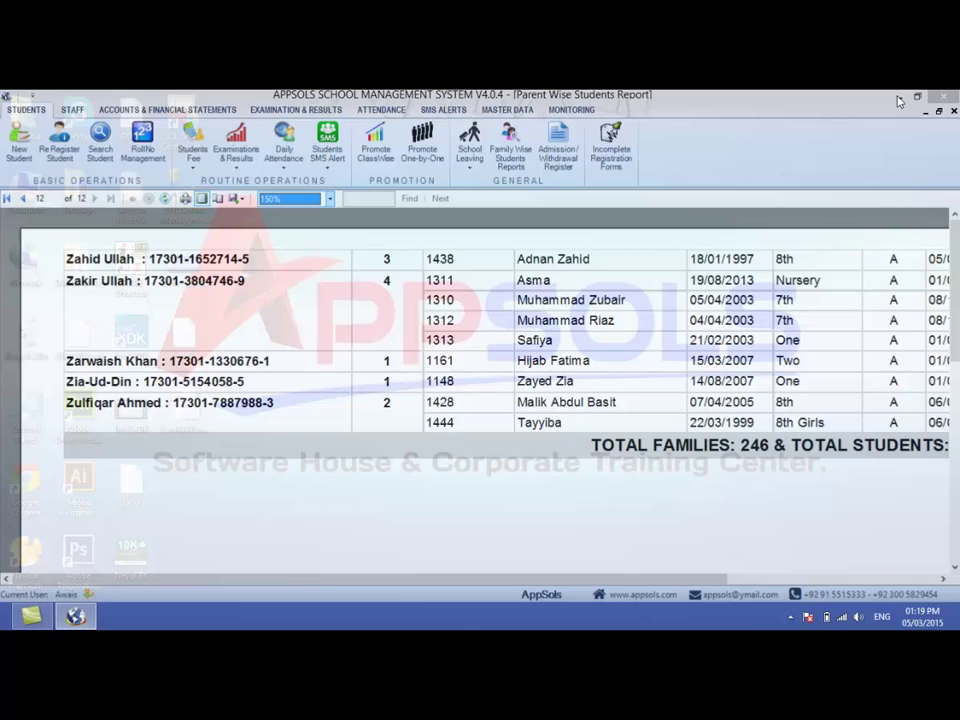
{"action": "left_click", "coordinate": [897, 101]}
- Open FamilyWiseStudentsReport from the desktop in Word, scroll through its pages, then close Word
{"action": "double_click", "coordinate": [184, 403]}
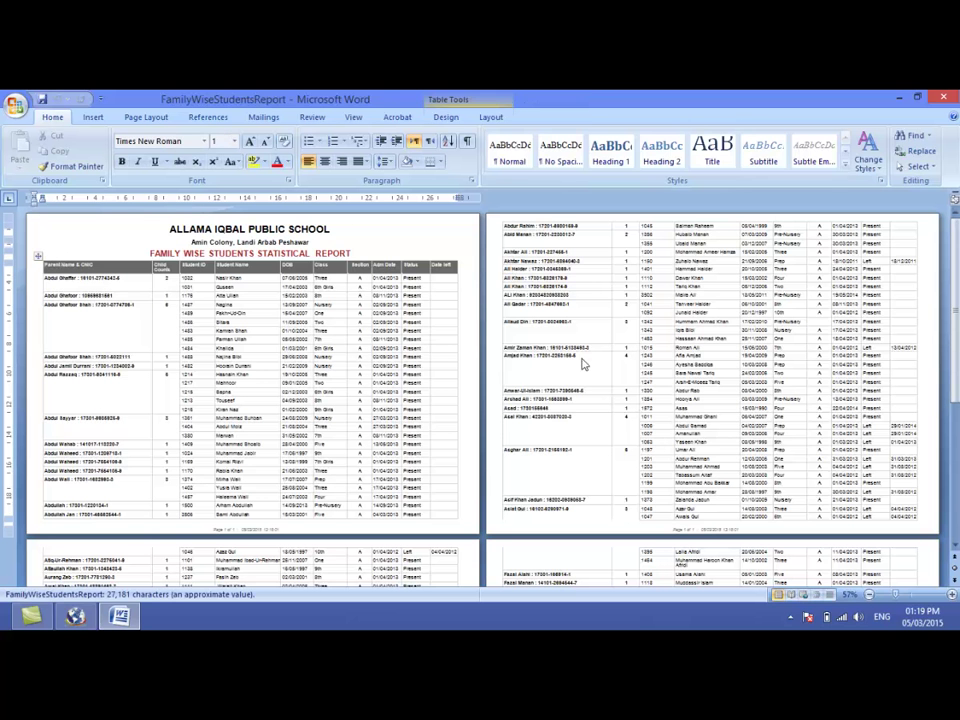
{"action": "left_click", "coordinate": [355, 253]}
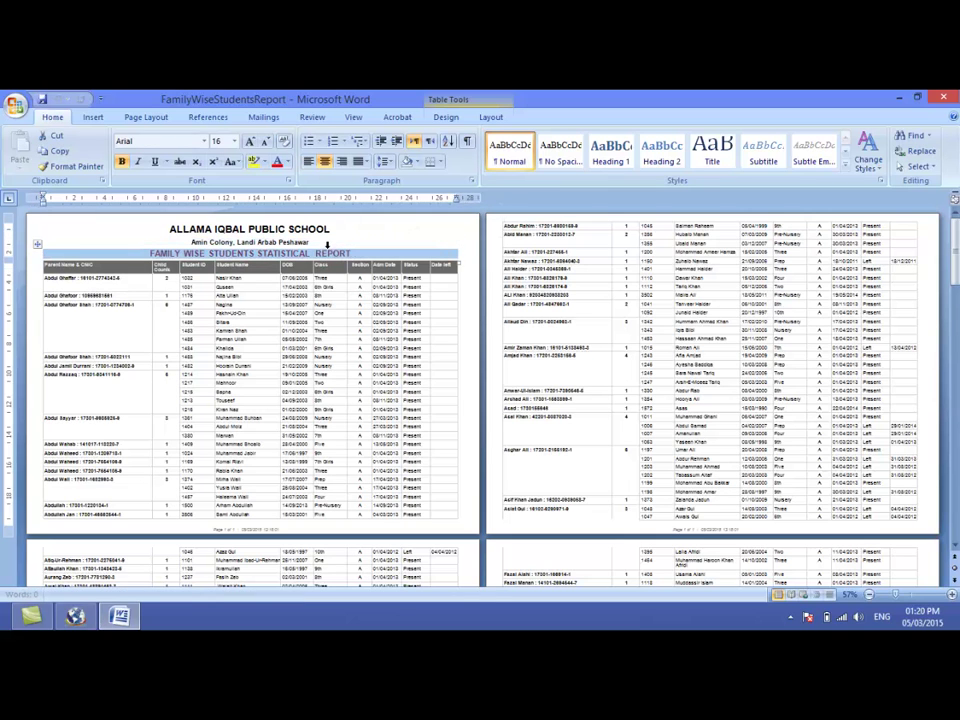
{"action": "left_click", "coordinate": [315, 253]}
{"action": "left_click_drag", "start_coordinate": [956, 264], "coordinate": [952, 465]}
{"action": "left_click", "coordinate": [943, 96]}
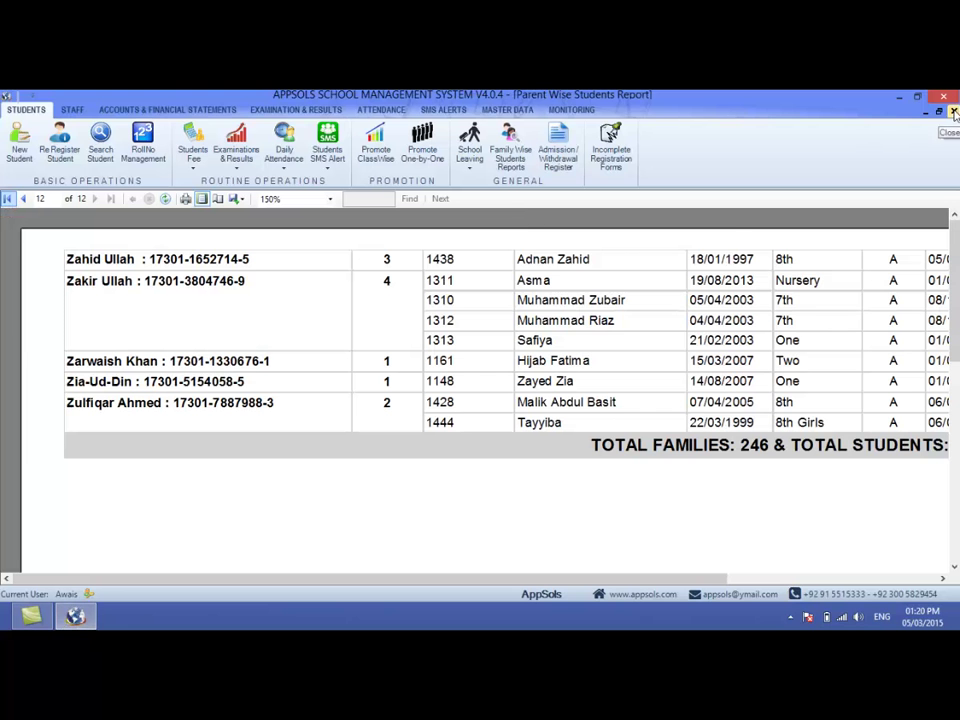
- Generate a sibling-wise family report for student 1001, chosen through the Student ID search
{"action": "left_click", "coordinate": [954, 111]}
{"action": "left_click", "coordinate": [389, 366]}
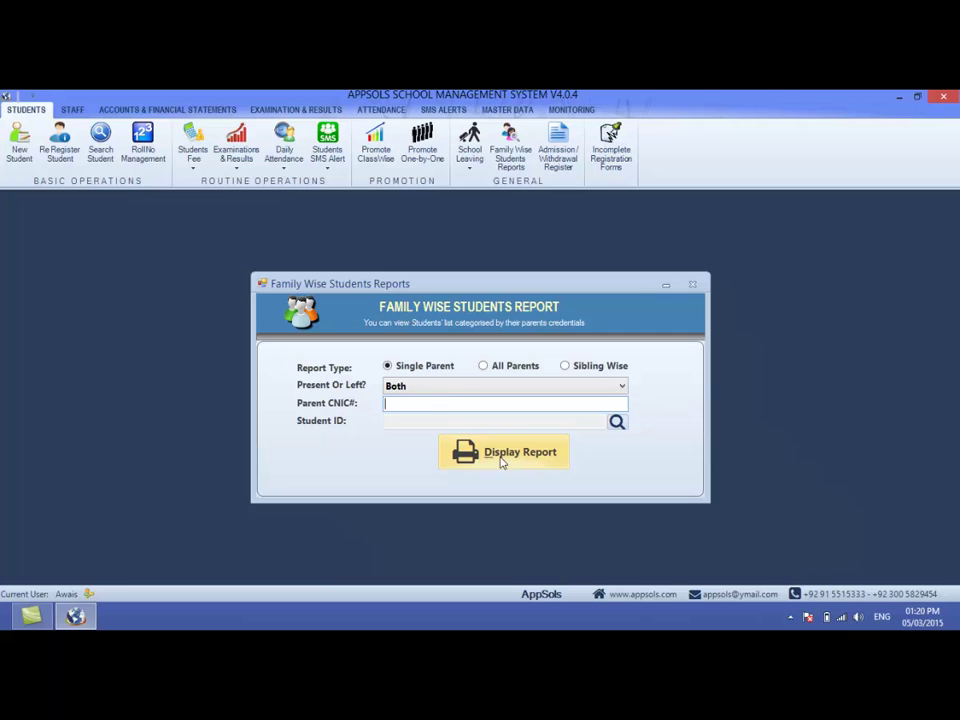
{"action": "left_click", "coordinate": [566, 367]}
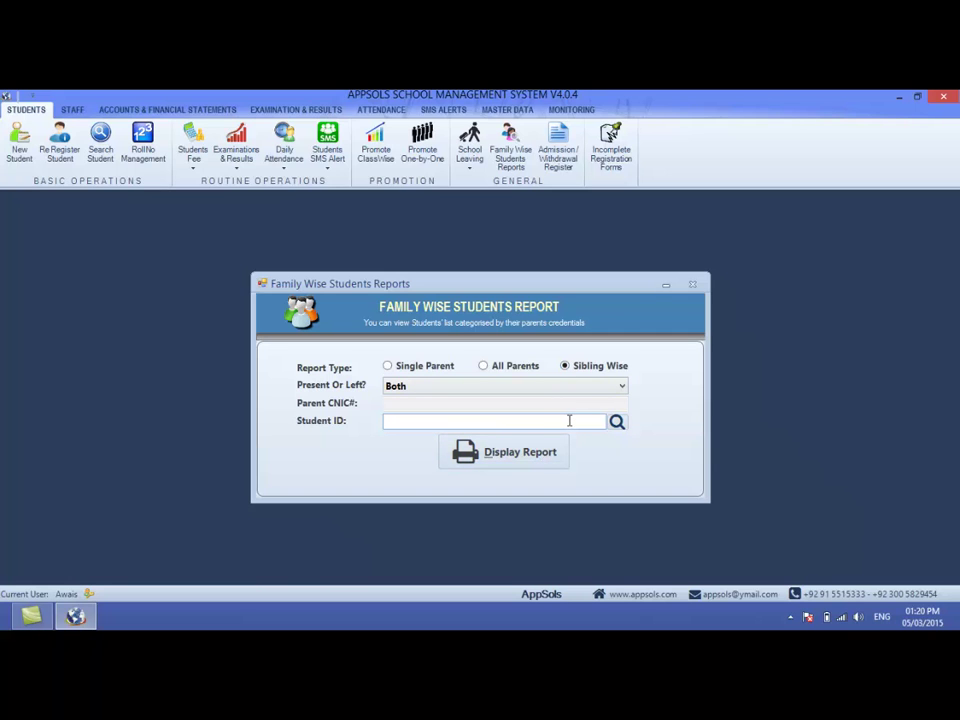
{"action": "left_click", "coordinate": [617, 421]}
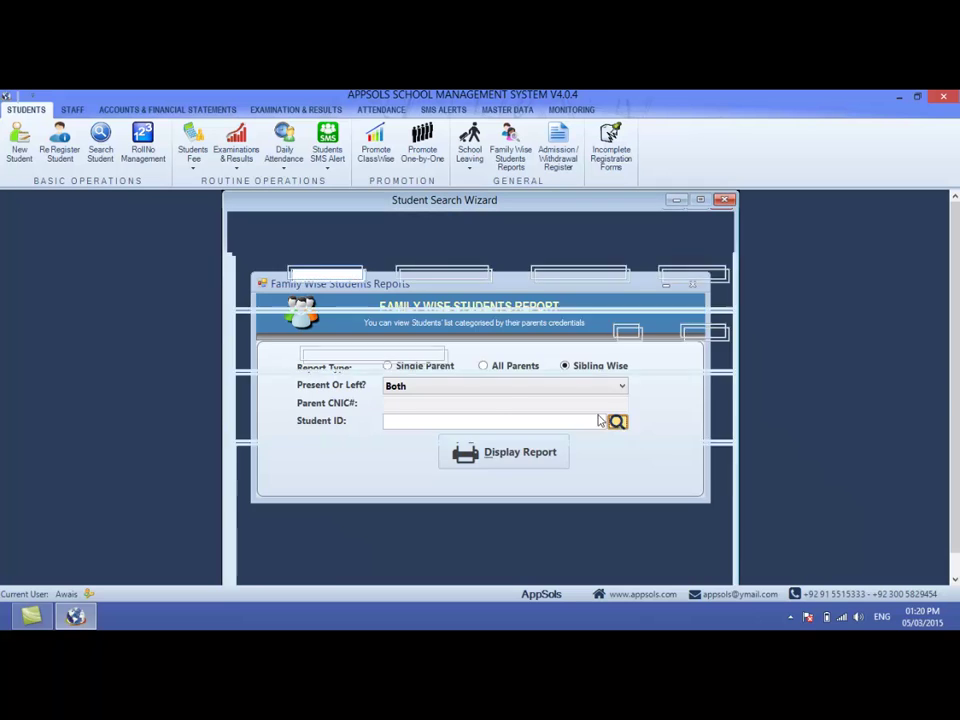
{"action": "left_click", "coordinate": [650, 399]}
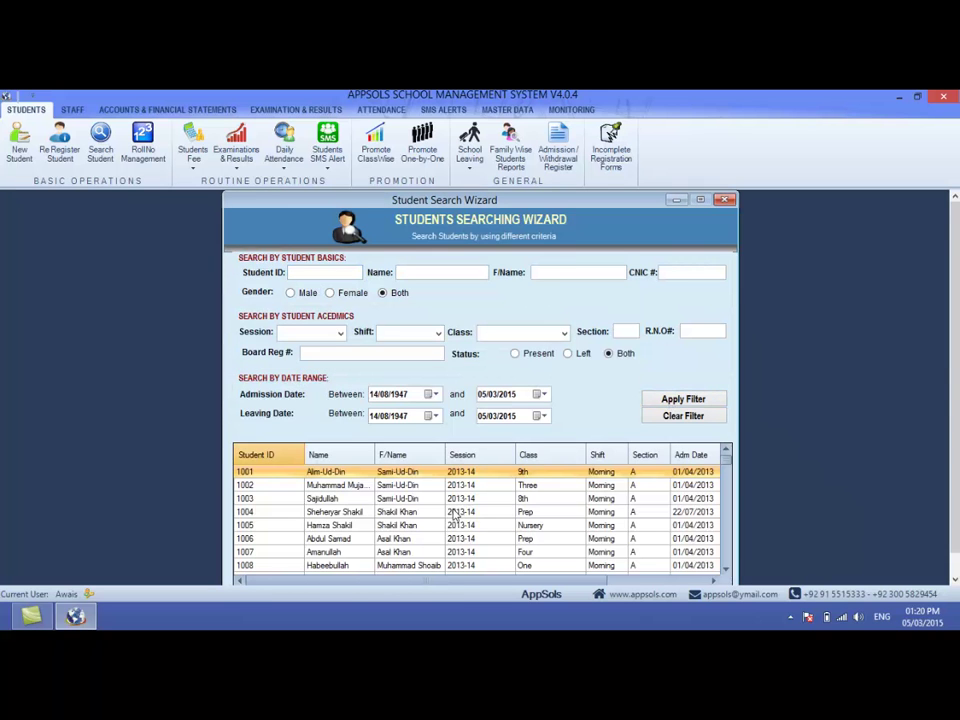
{"action": "double_click", "coordinate": [408, 474]}
{"action": "left_click", "coordinate": [521, 458]}
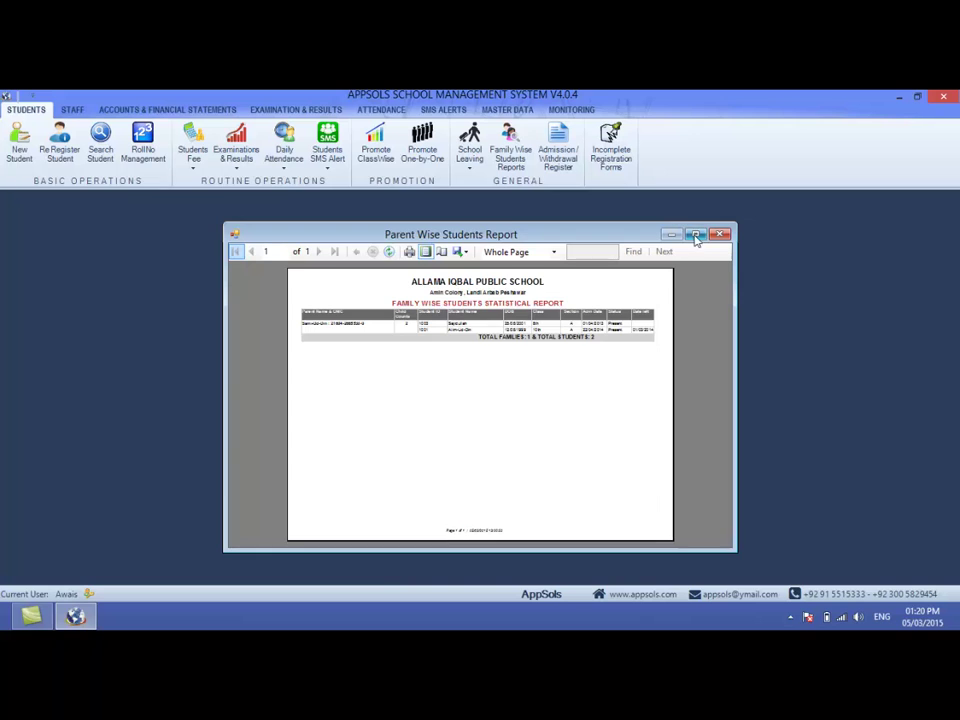
- View the report maximized at Page Width, then close it and the reports dialog
{"action": "left_click", "coordinate": [696, 234]}
{"action": "left_click", "coordinate": [300, 200]}
{"action": "left_click", "coordinate": [280, 214]}
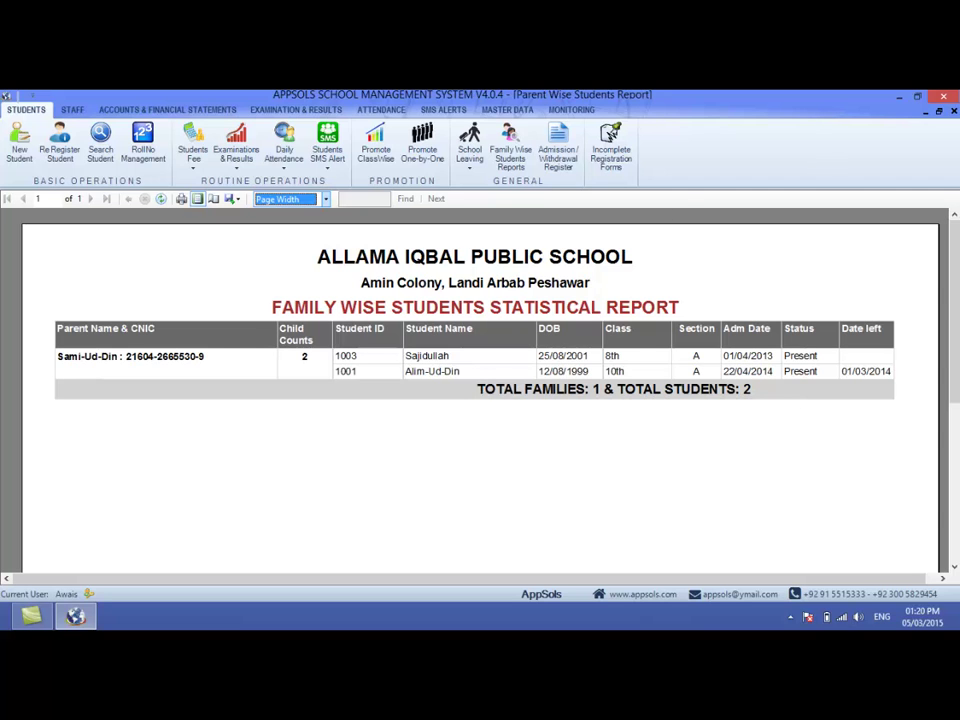
{"action": "left_click", "coordinate": [953, 112]}
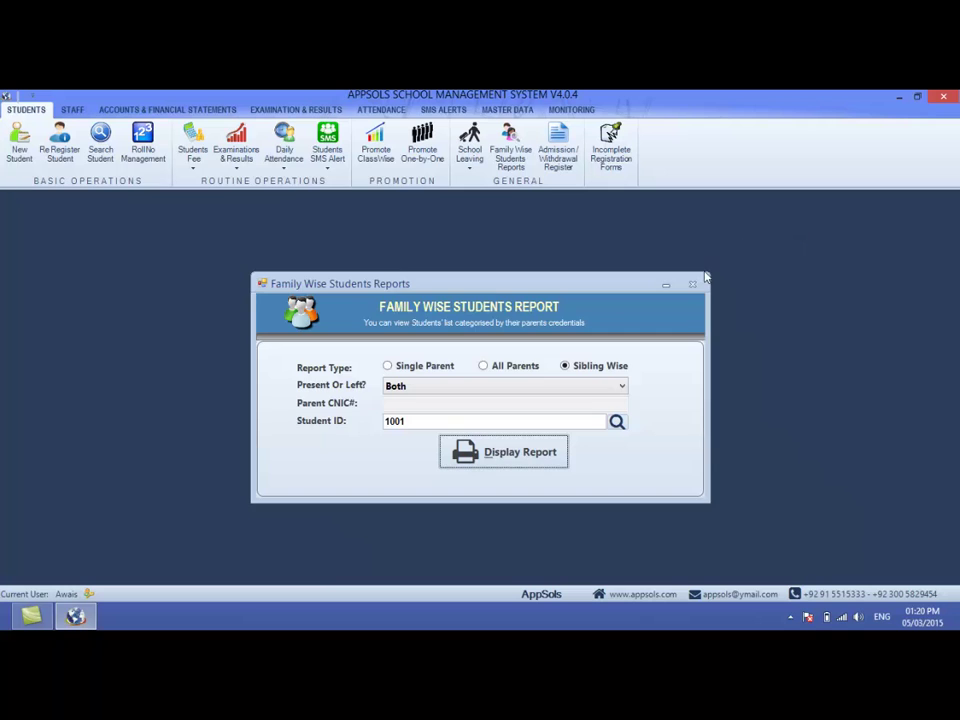
{"action": "left_click", "coordinate": [692, 284]}
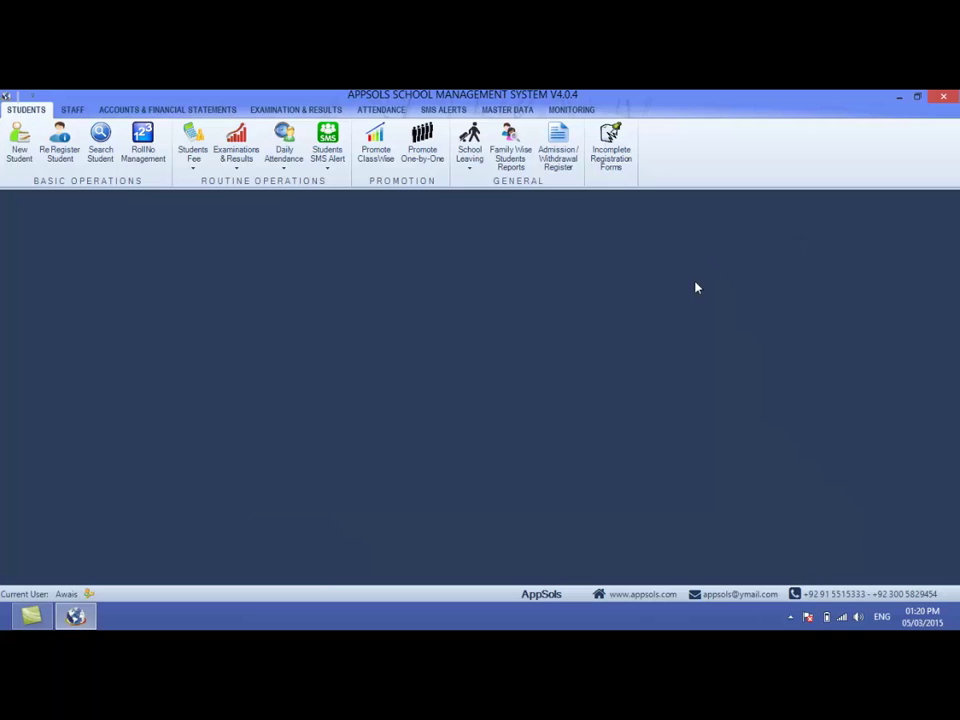
{"action": "left_click", "coordinate": [609, 160]}
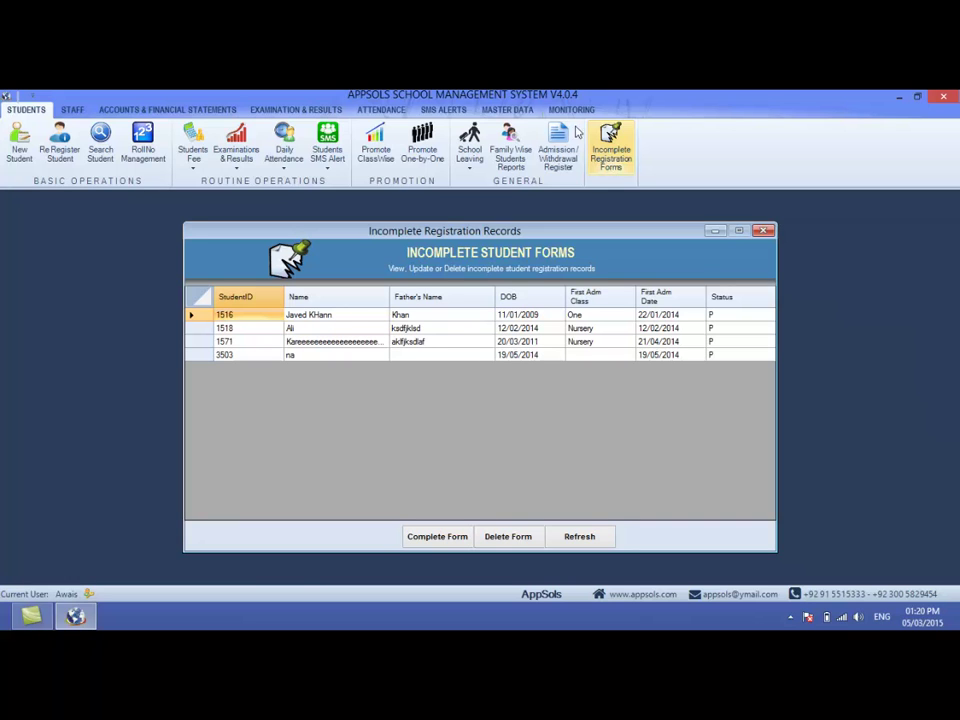
{"action": "left_click", "coordinate": [518, 316]}
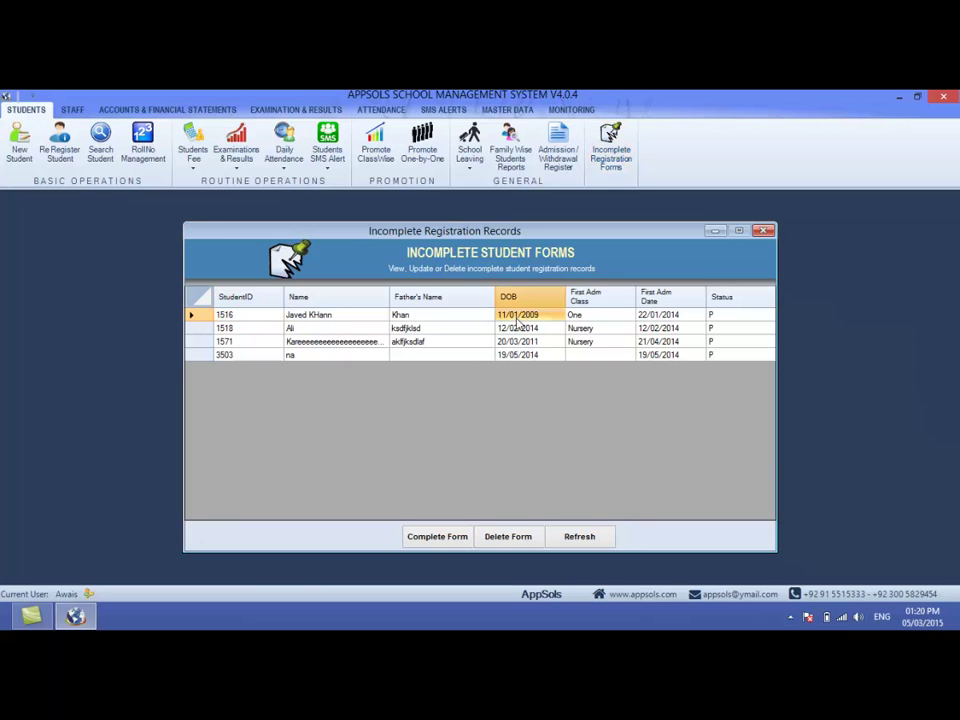
{"action": "double_click", "coordinate": [516, 318]}
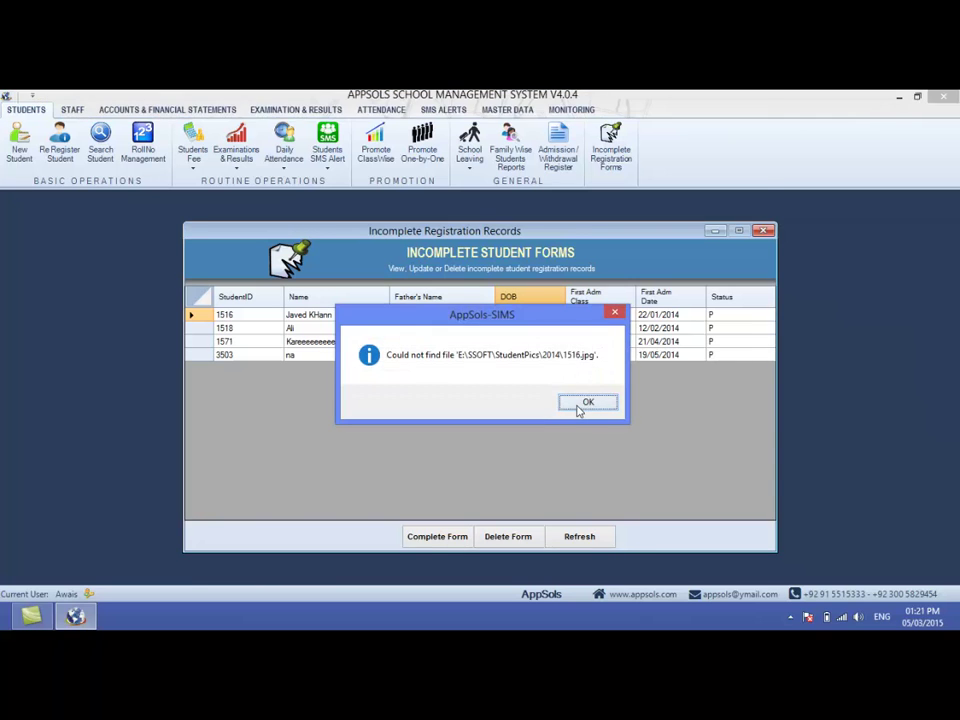
{"action": "left_click", "coordinate": [580, 402]}
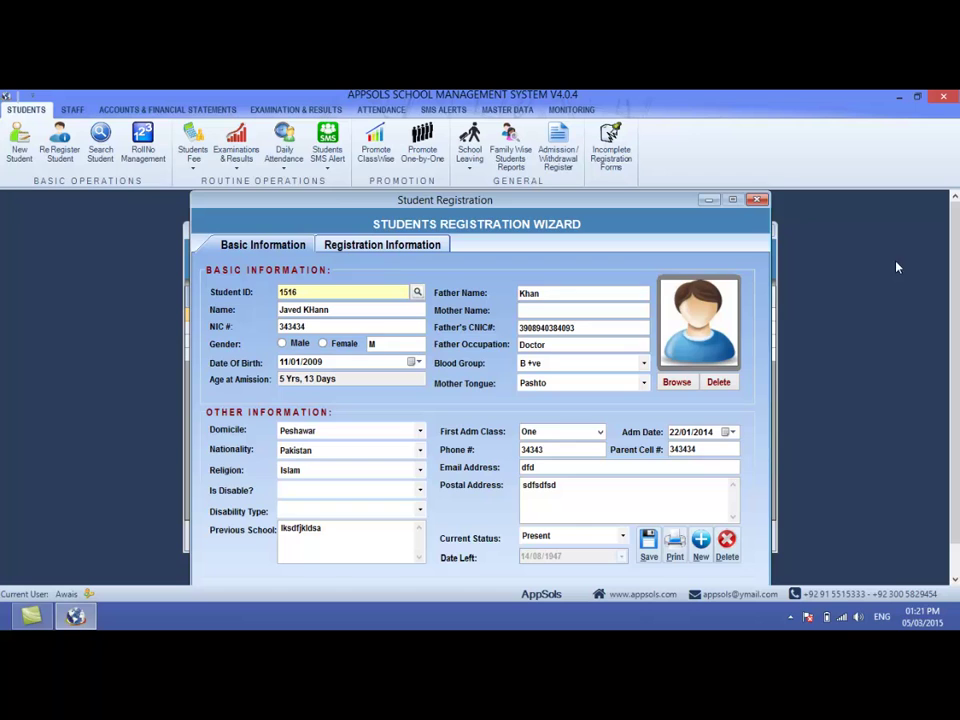
{"action": "left_click", "coordinate": [760, 201]}
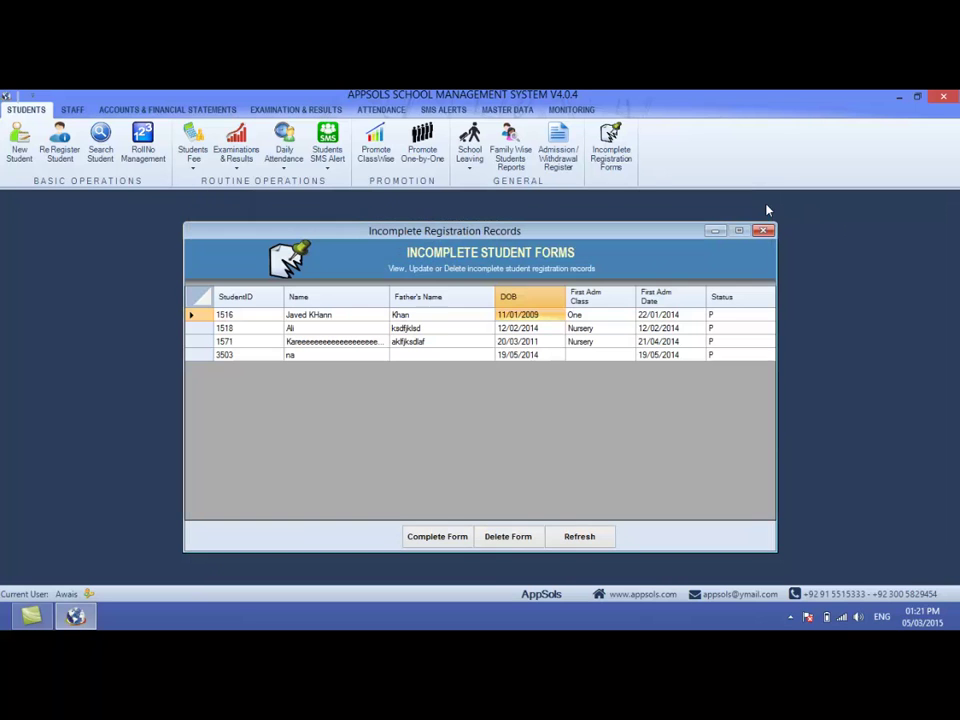
- Open student 3503's unfinished form with Complete Form, then close it
{"action": "left_click", "coordinate": [446, 330]}
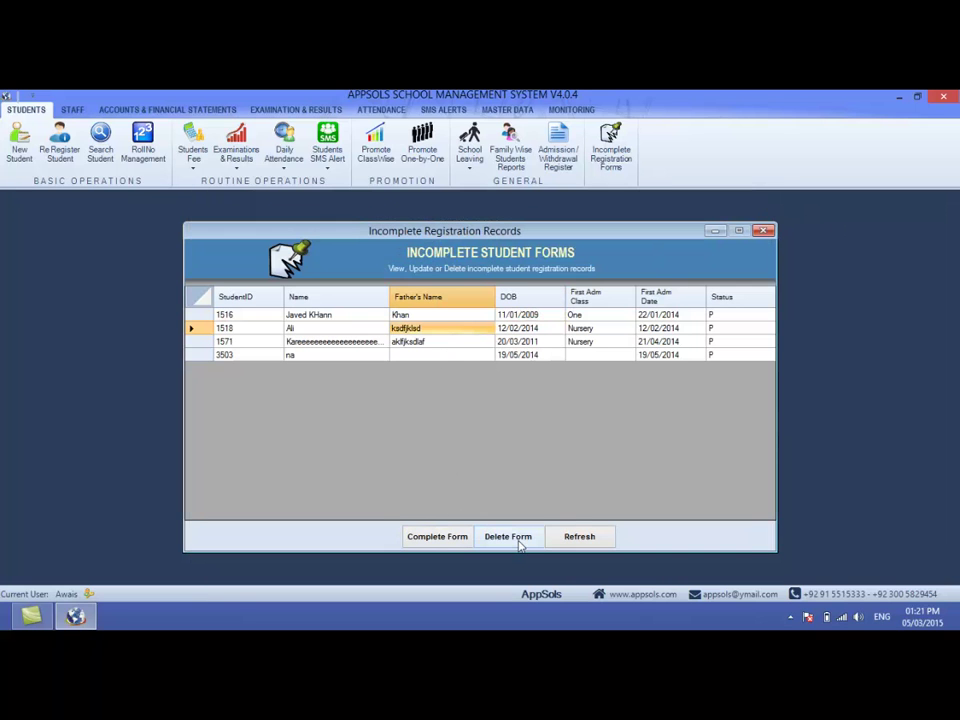
{"action": "left_click", "coordinate": [410, 354]}
{"action": "left_click", "coordinate": [437, 537]}
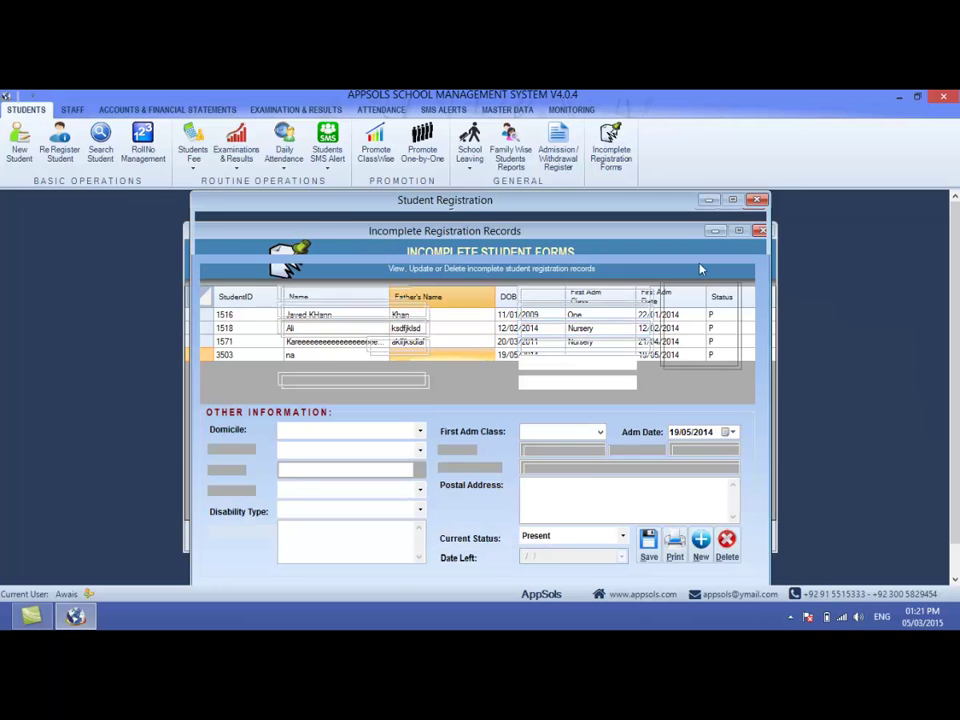
{"action": "left_click", "coordinate": [757, 200]}
- Find student 1003 through Search Student and open their registration record
{"action": "left_click", "coordinate": [763, 229]}
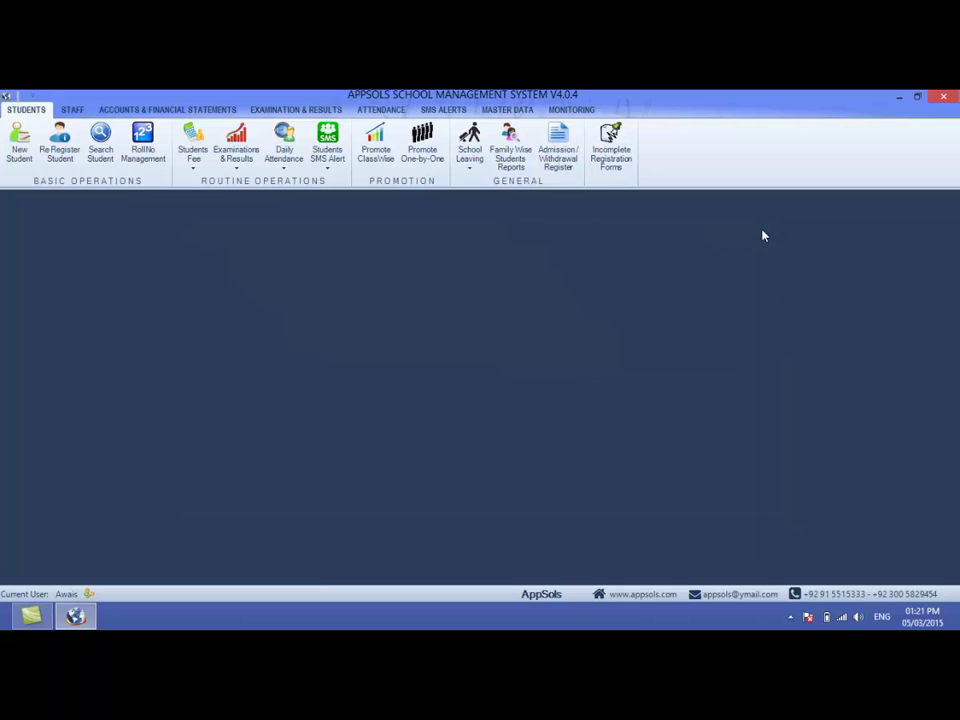
{"action": "left_click", "coordinate": [97, 146]}
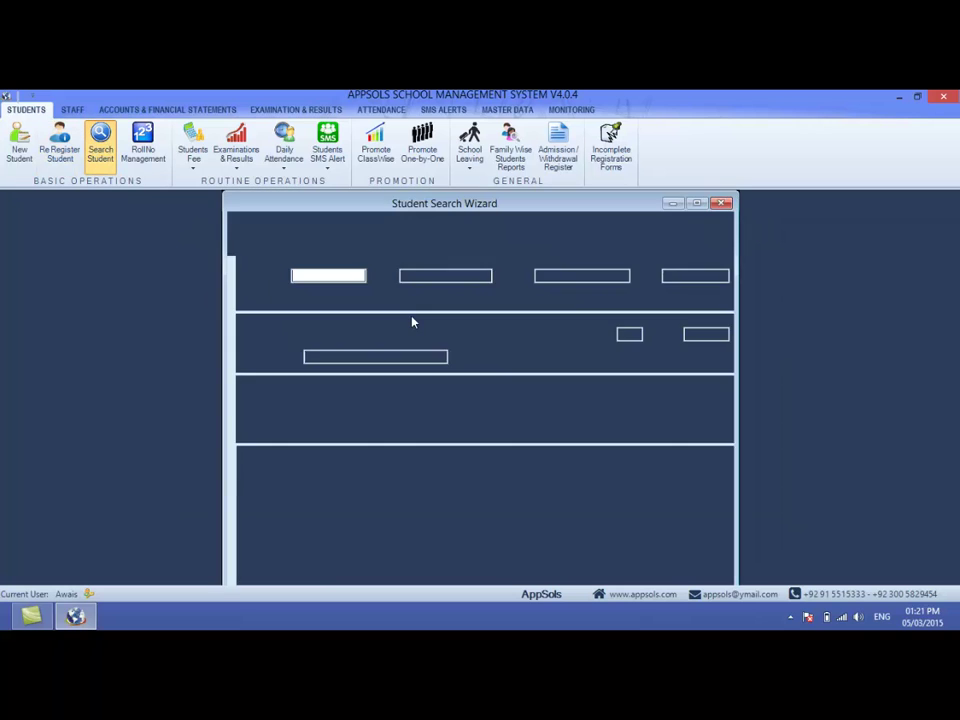
{"action": "left_click", "coordinate": [660, 400]}
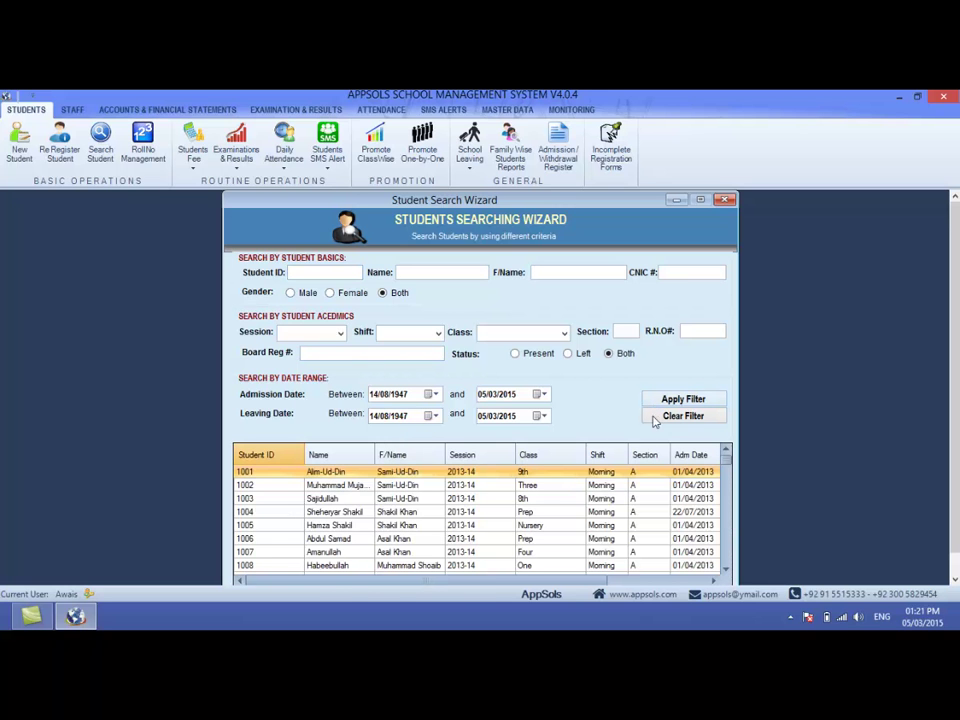
{"action": "left_click", "coordinate": [490, 498]}
{"action": "double_click", "coordinate": [500, 500]}
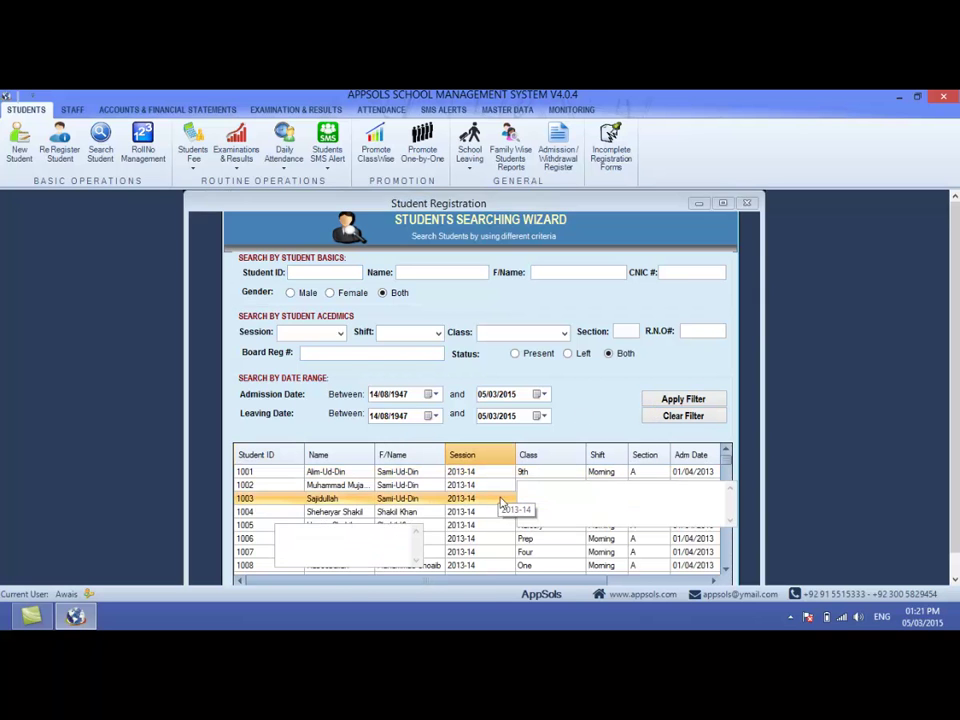
- Set Untitled2 from Pictures as student 1003's photo and save the record
{"action": "left_click", "coordinate": [669, 382]}
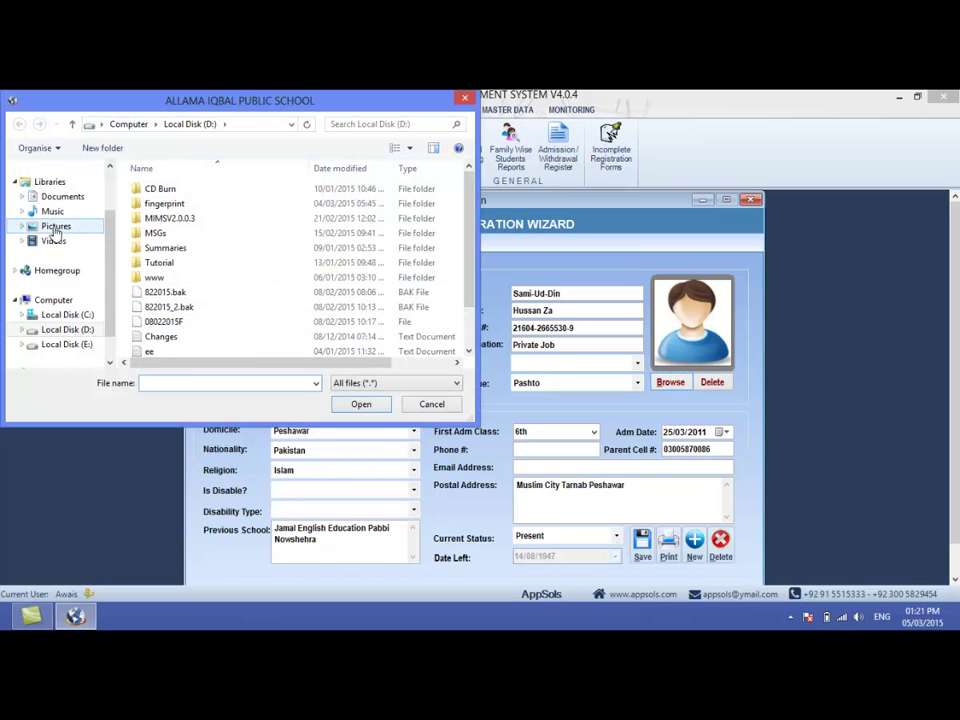
{"action": "left_click", "coordinate": [48, 226]}
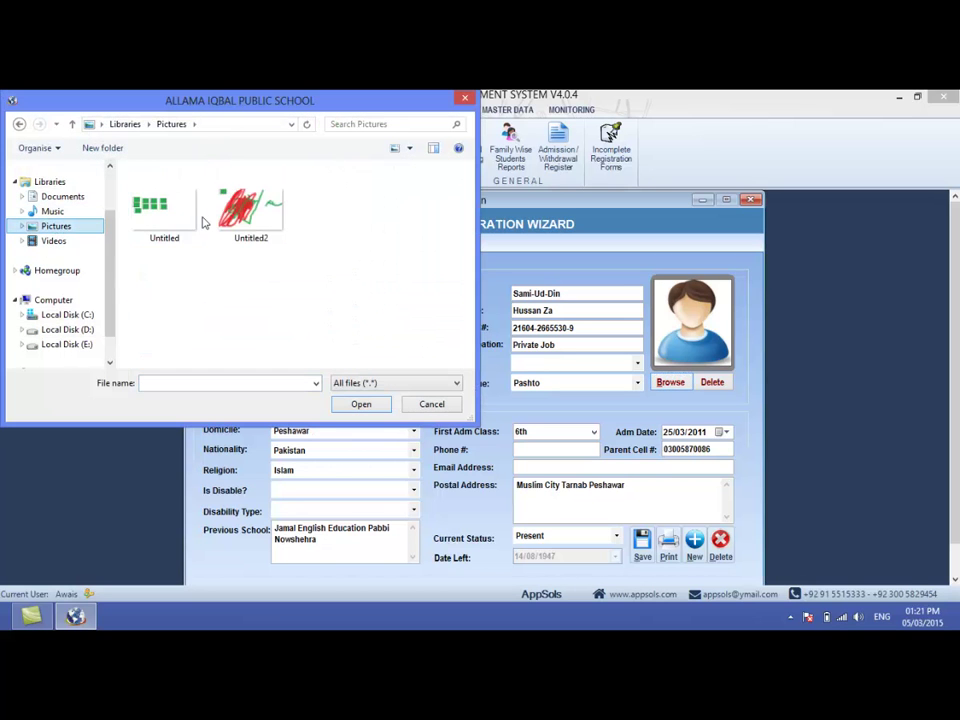
{"action": "left_click", "coordinate": [237, 232]}
{"action": "double_click", "coordinate": [237, 232]}
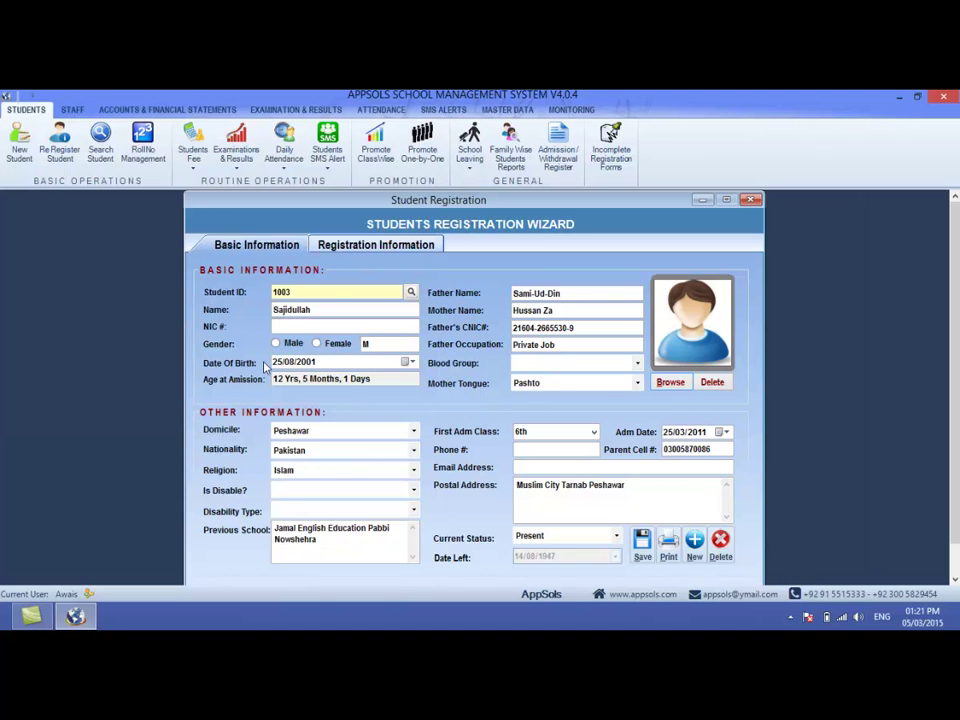
{"action": "left_click", "coordinate": [643, 545]}
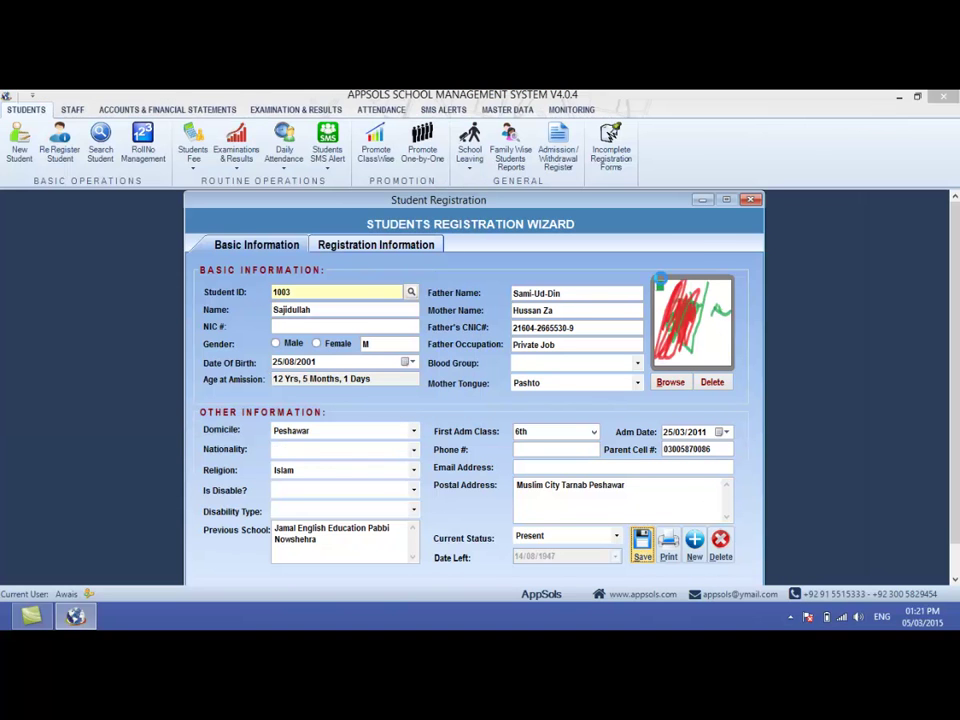
{"action": "key", "text": "Return"}
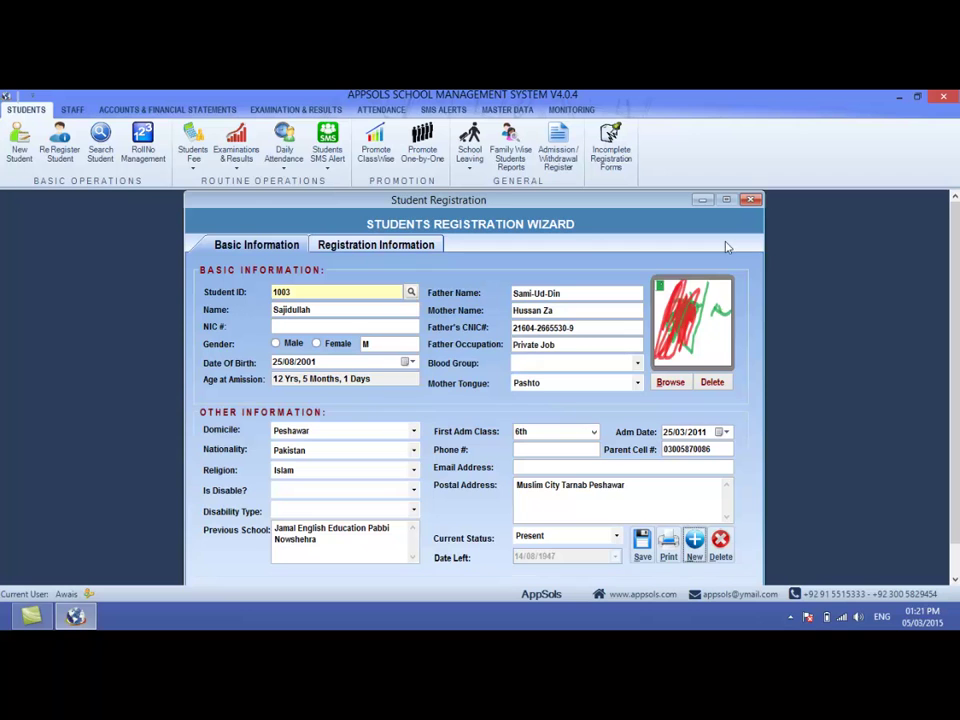
- Search for 1003 again and reopen the record to confirm the photo was kept
{"action": "left_click_drag", "start_coordinate": [325, 293], "coordinate": [187, 296]}
{"action": "left_click", "coordinate": [753, 200]}
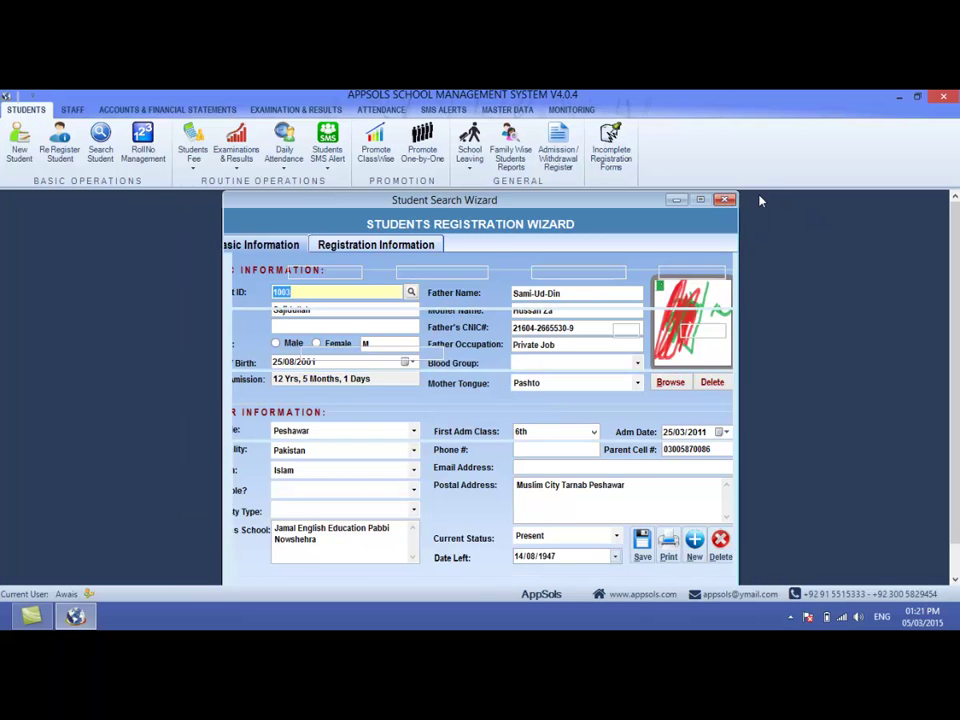
{"action": "left_click", "coordinate": [727, 200]}
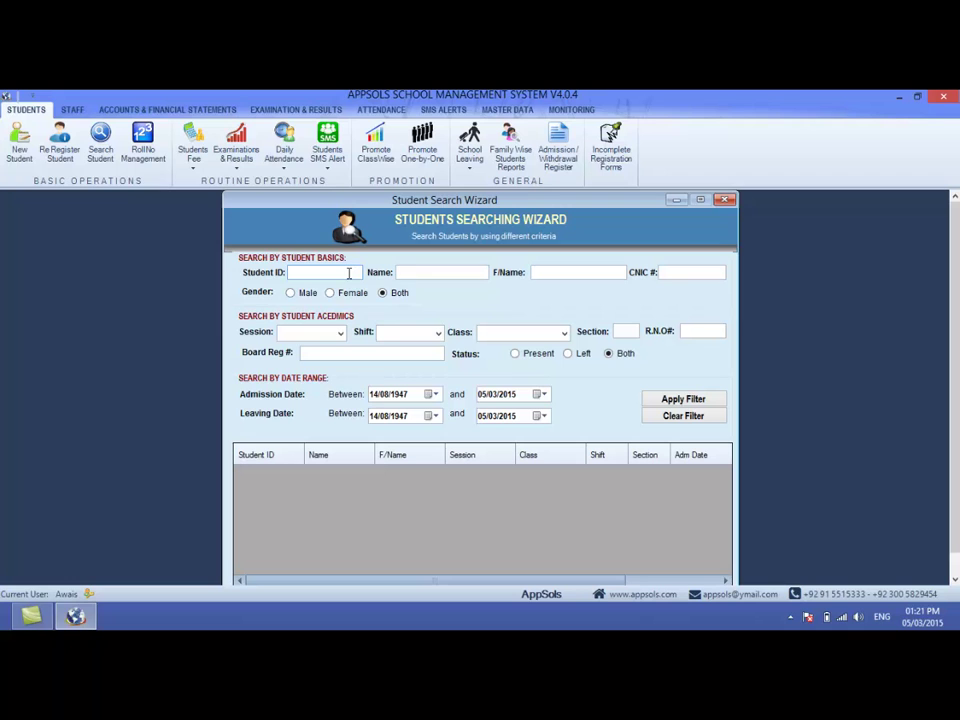
{"action": "type", "text": "1003"}
{"action": "left_click", "coordinate": [683, 399]}
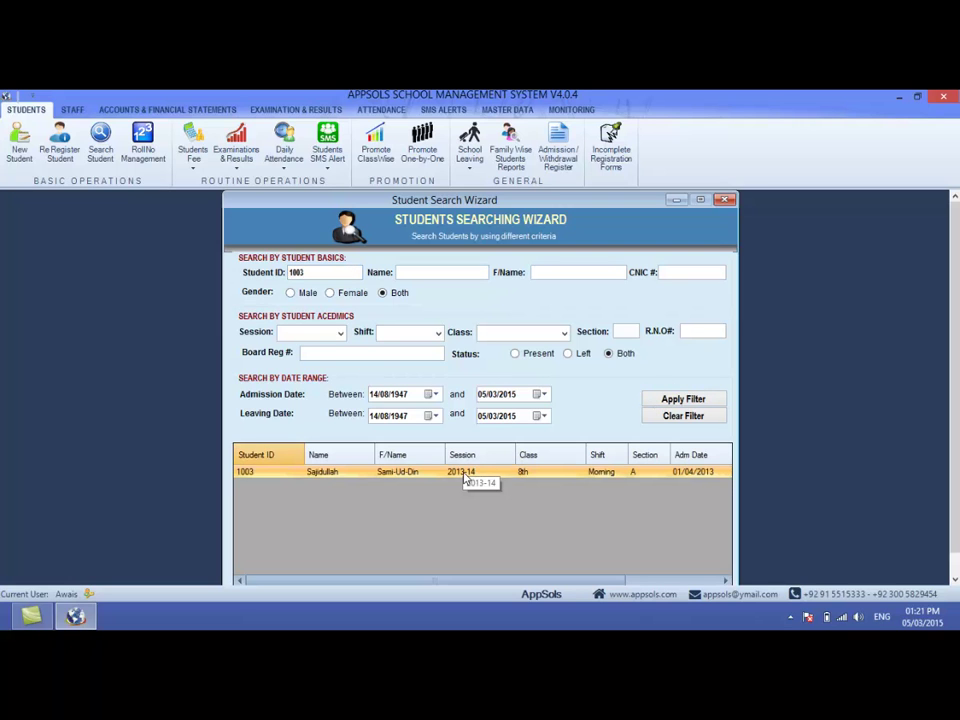
{"action": "left_click", "coordinate": [463, 477]}
{"action": "double_click", "coordinate": [463, 477]}
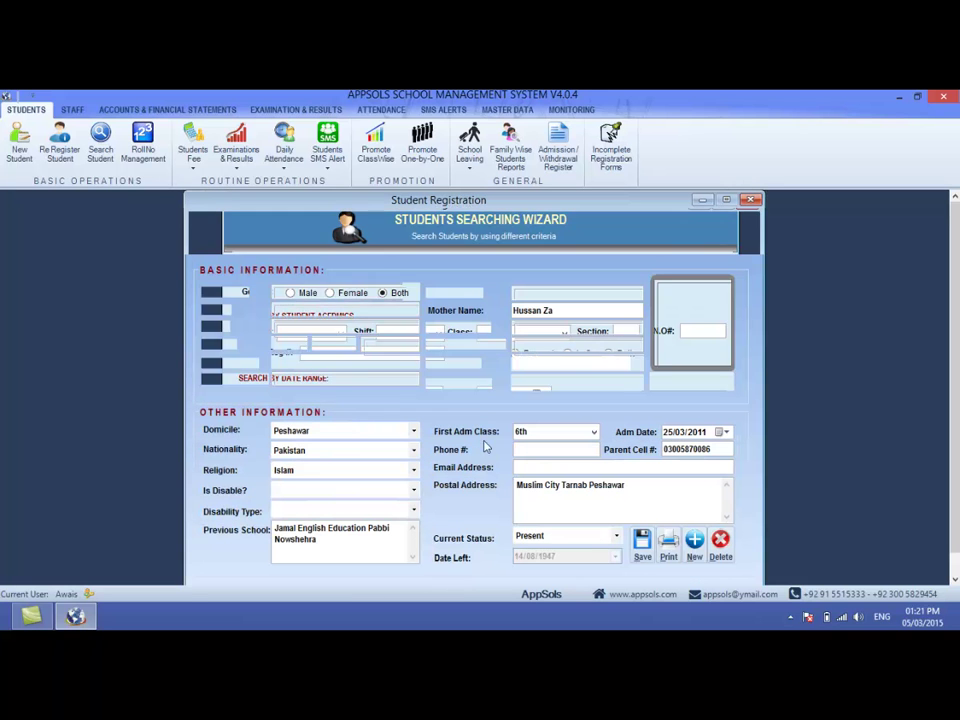
{"action": "left_click", "coordinate": [750, 200]}
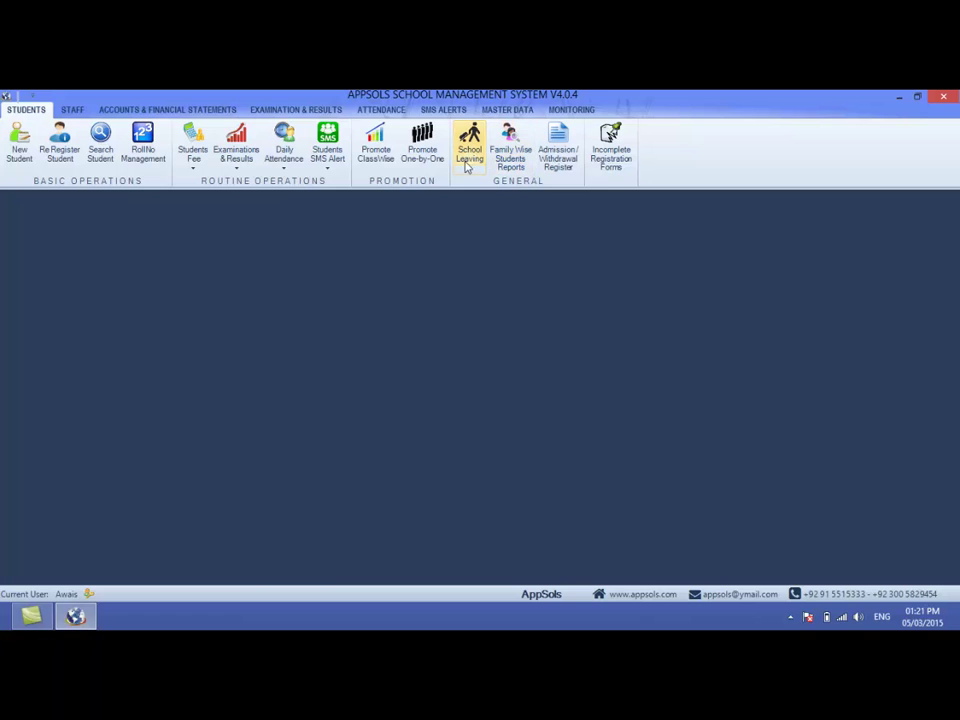
- Open the School Leaving Certificate form and load student 1003, dismissing the database error
{"action": "left_click", "coordinate": [469, 165]}
{"action": "left_click", "coordinate": [472, 214]}
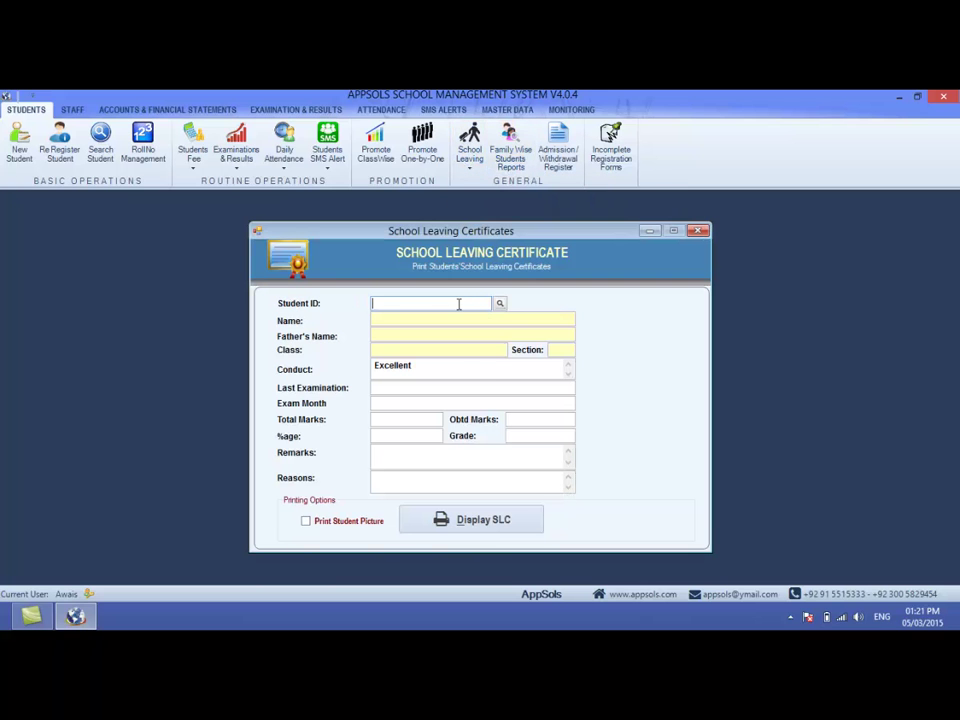
{"action": "type", "text": "1003"}
{"action": "key", "text": "Return"}
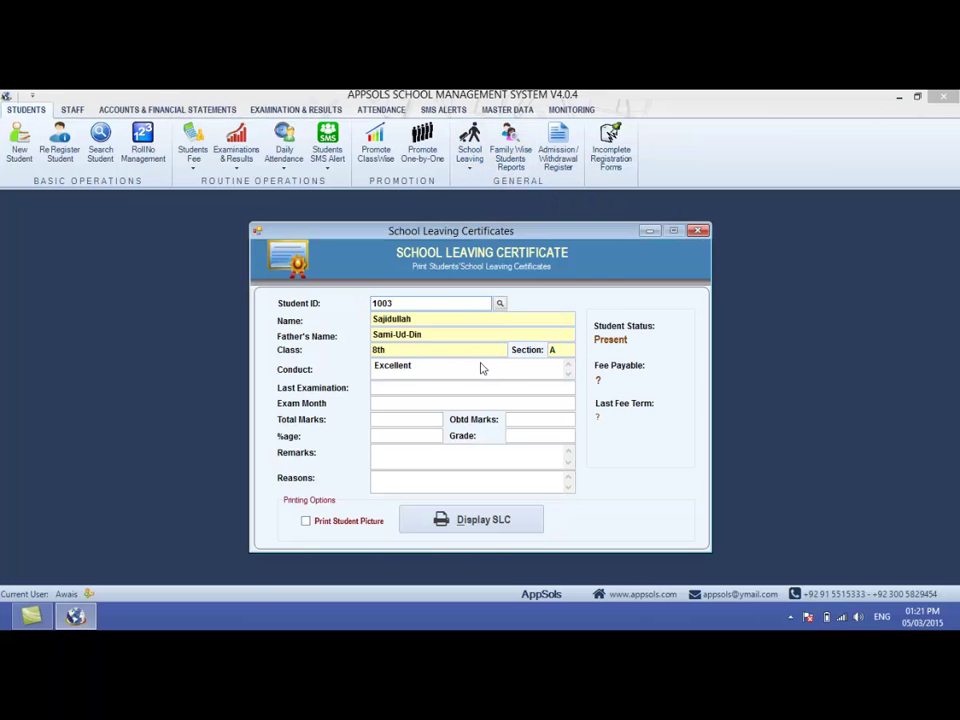
{"action": "left_click", "coordinate": [590, 402]}
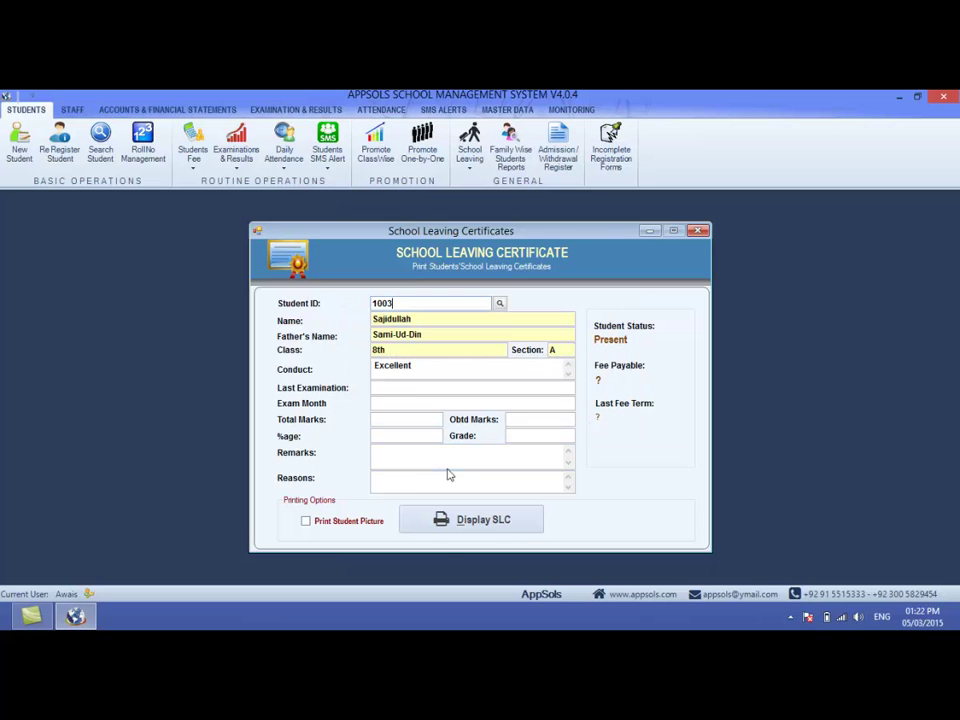
- Generate 1003's certificate with photo, marking them left on 05/03/2015 and confirming the SLC number
{"action": "left_click", "coordinate": [321, 520]}
{"action": "left_click", "coordinate": [451, 525]}
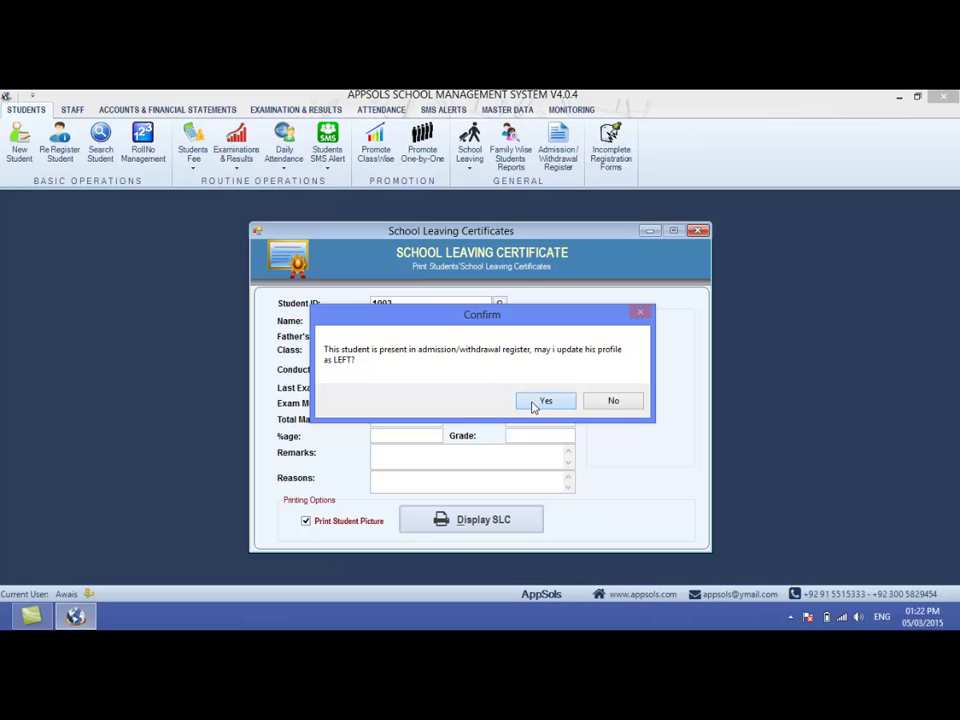
{"action": "left_click", "coordinate": [539, 400]}
{"action": "left_click", "coordinate": [411, 381]}
{"action": "left_click", "coordinate": [579, 328]}
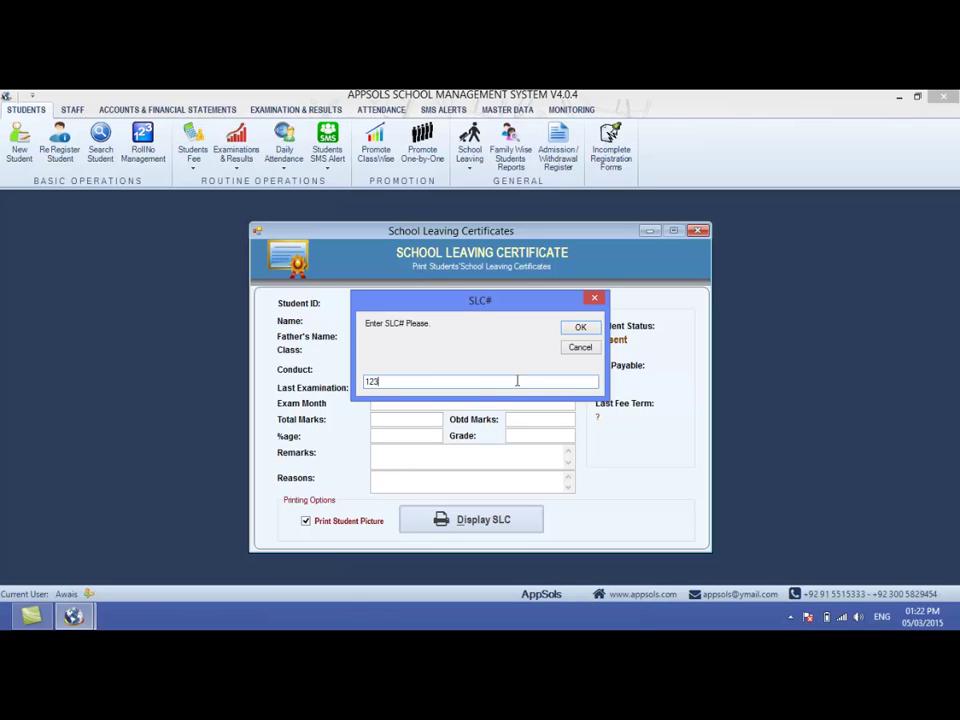
{"action": "left_click", "coordinate": [576, 329]}
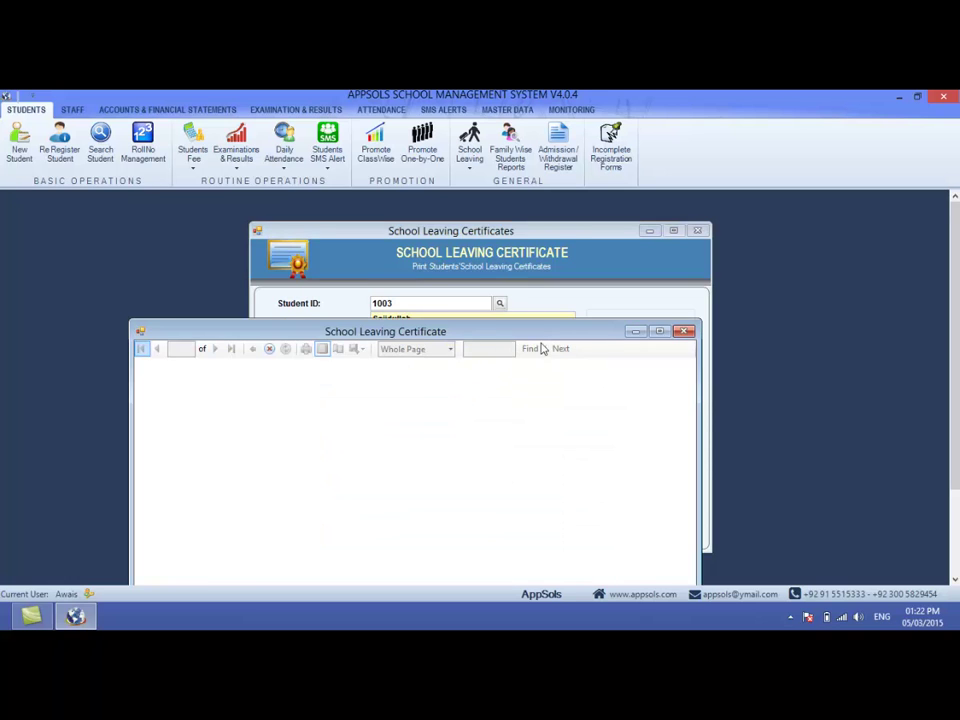
- View the certificate maximized, then close the preview and the certificate form
{"action": "double_click", "coordinate": [533, 340]}
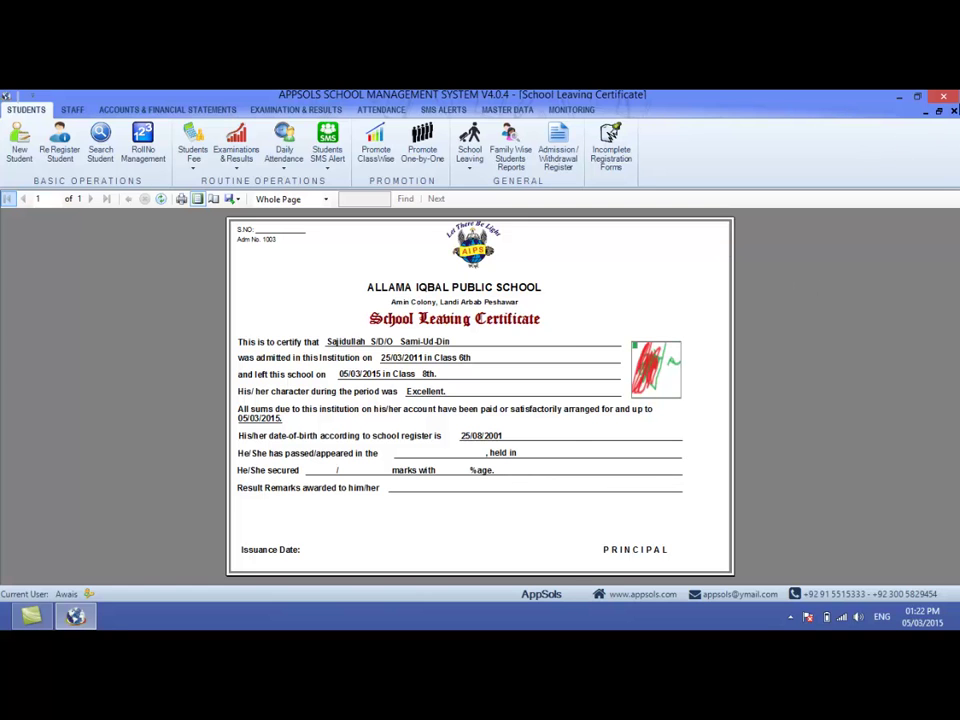
{"action": "left_click", "coordinate": [955, 112]}
{"action": "left_click", "coordinate": [732, 231]}
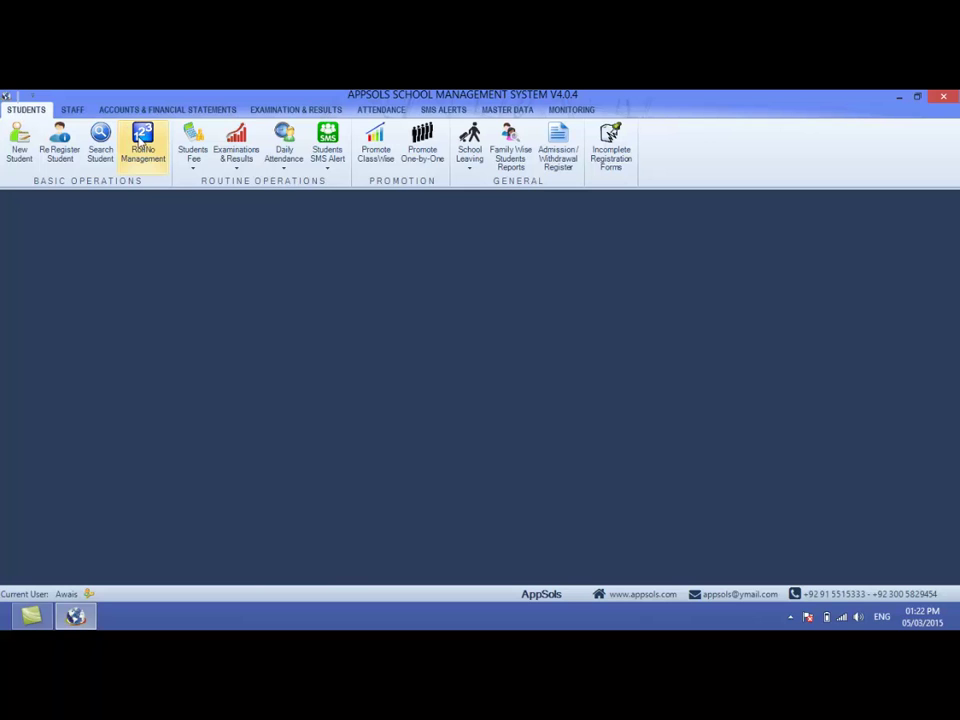
- Open the Admission/Withdrawal Register filters and select session 2013-14
{"action": "left_click", "coordinate": [470, 164]}
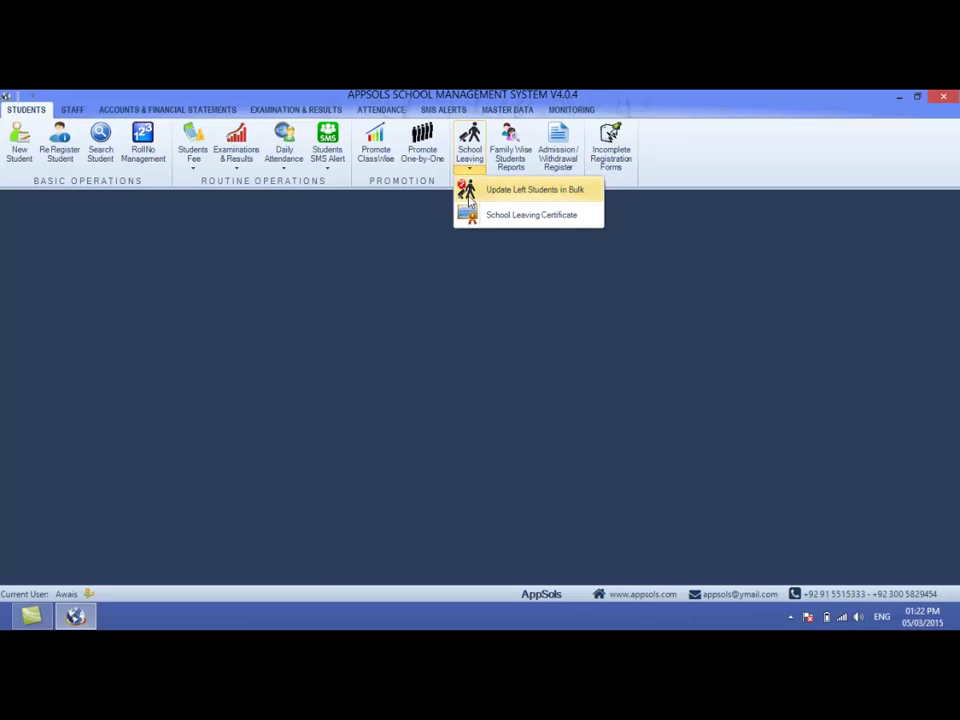
{"action": "left_click", "coordinate": [409, 225]}
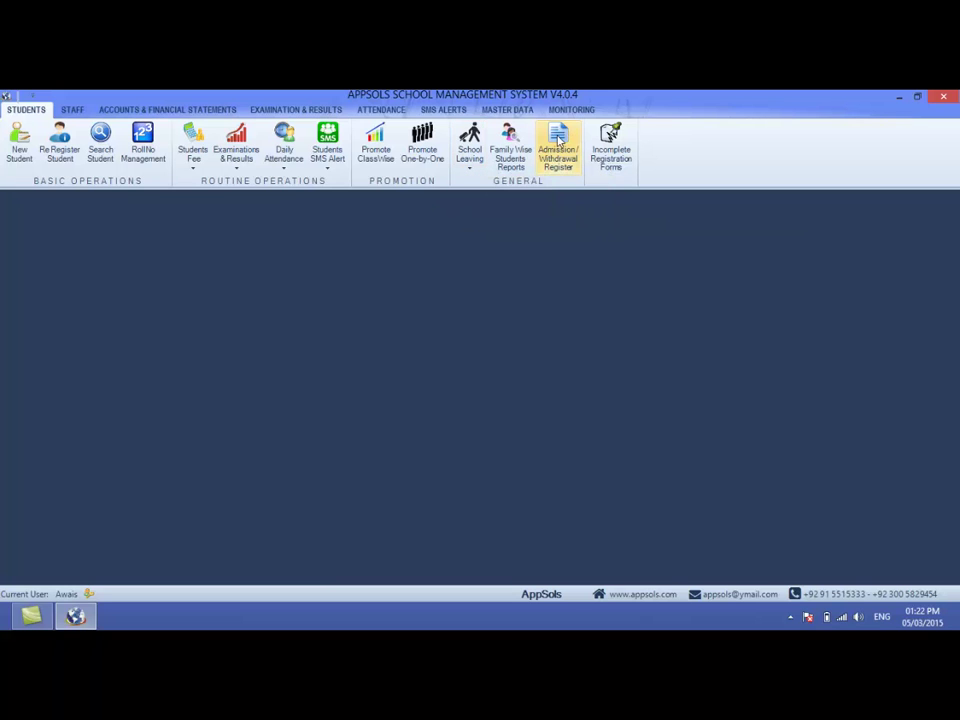
{"action": "left_click", "coordinate": [558, 140]}
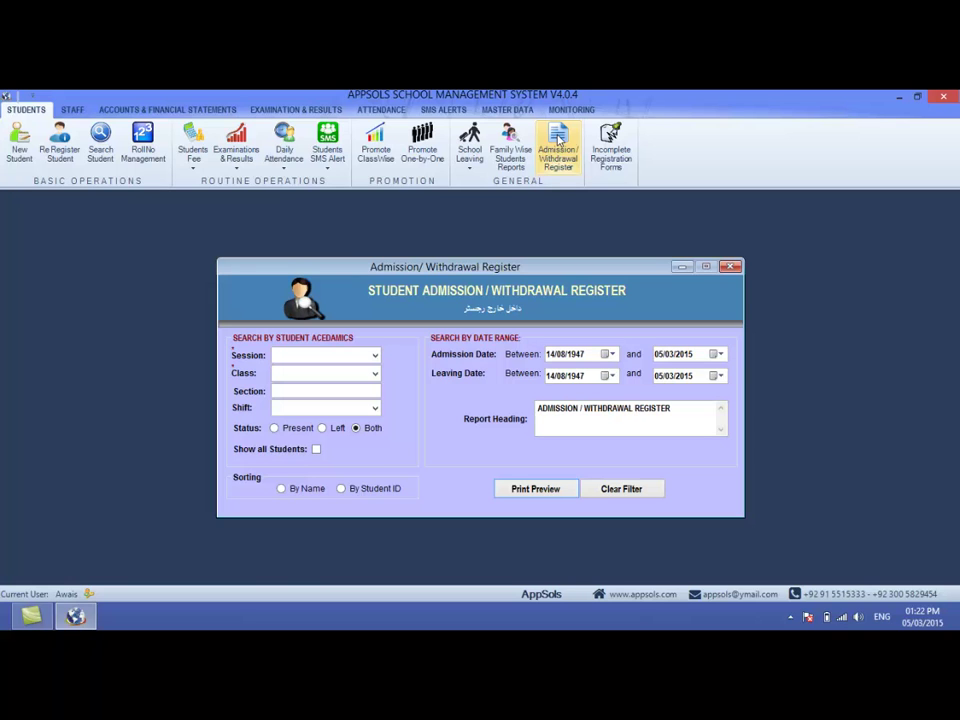
{"action": "left_click", "coordinate": [375, 355]}
{"action": "left_click", "coordinate": [336, 371]}
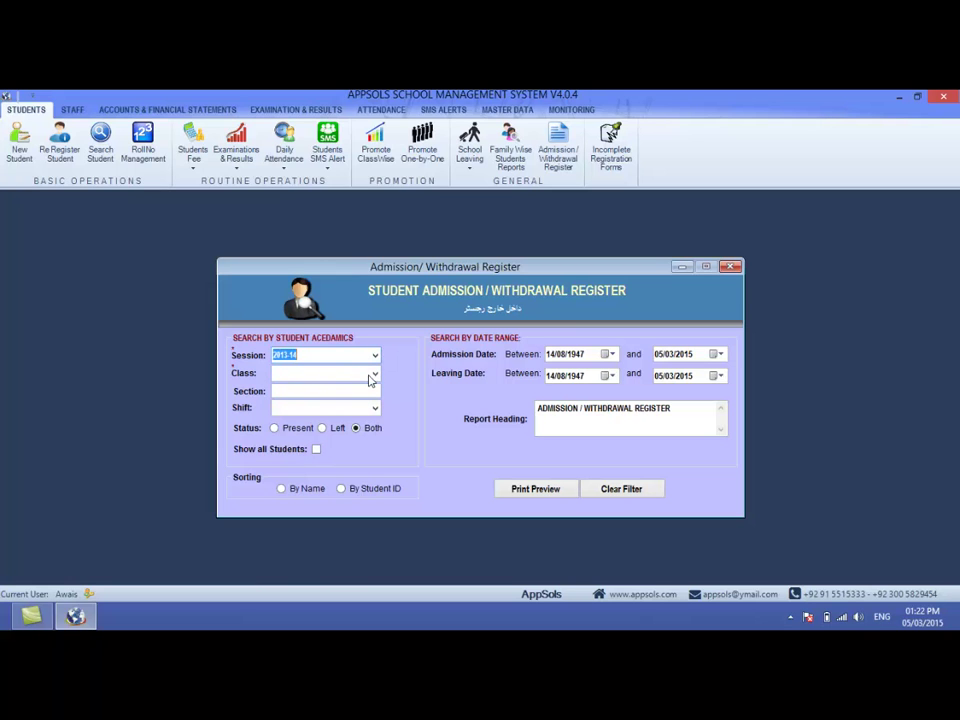
- Include all students sorted by student ID and preview the register maximized
{"action": "left_click", "coordinate": [358, 371]}
{"action": "left_click", "coordinate": [377, 374]}
{"action": "left_click", "coordinate": [377, 374]}
{"action": "left_click", "coordinate": [306, 391]}
{"action": "left_click", "coordinate": [316, 449]}
{"action": "left_click", "coordinate": [348, 489]}
{"action": "left_click", "coordinate": [533, 489]}
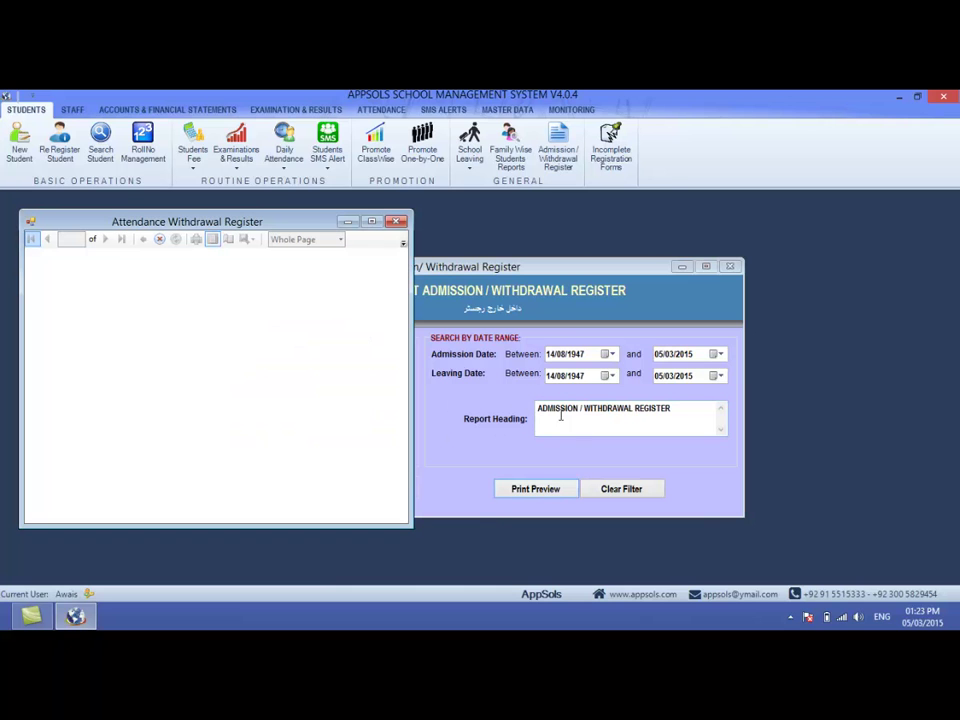
{"action": "left_click", "coordinate": [375, 221]}
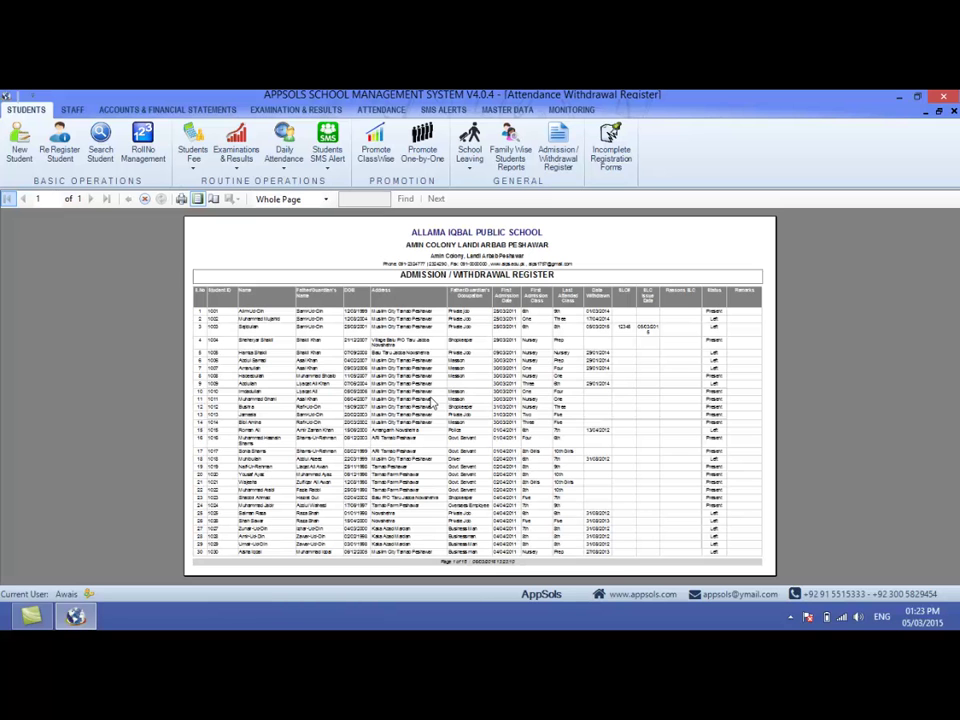
- Zoom the register to Page Width and page forward five pages
{"action": "left_click", "coordinate": [275, 199]}
{"action": "left_click", "coordinate": [264, 214]}
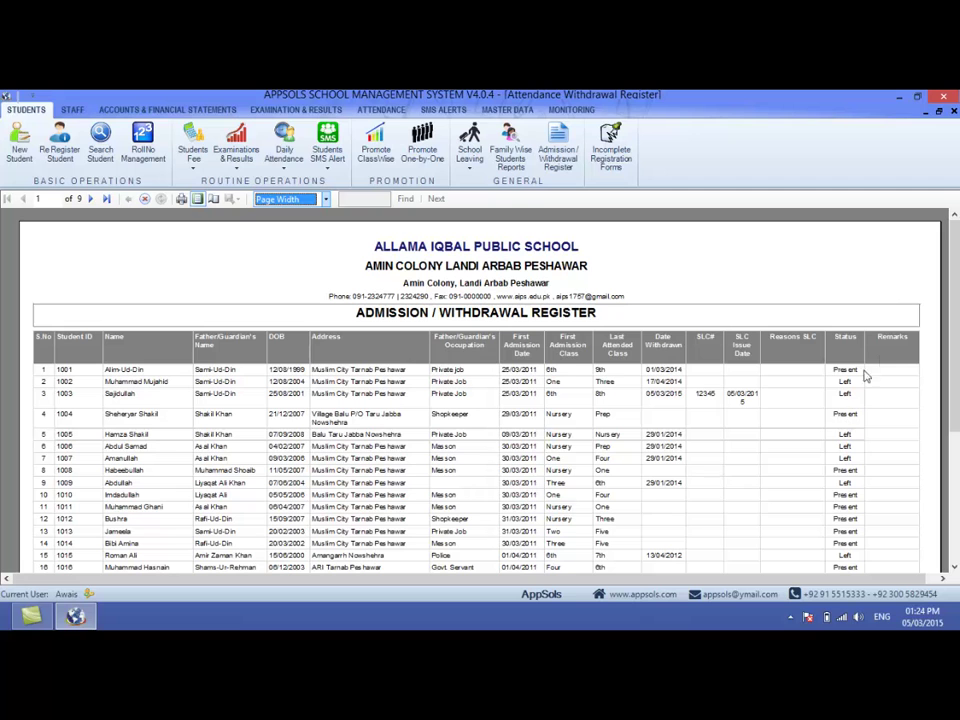
{"action": "left_click", "coordinate": [97, 198]}
{"action": "left_click", "coordinate": [97, 198]}
{"action": "left_click", "coordinate": [97, 198]}
{"action": "left_click", "coordinate": [97, 198]}
{"action": "left_click", "coordinate": [97, 198]}
{"action": "left_click", "coordinate": [97, 198]}
{"action": "left_click", "coordinate": [97, 198]}
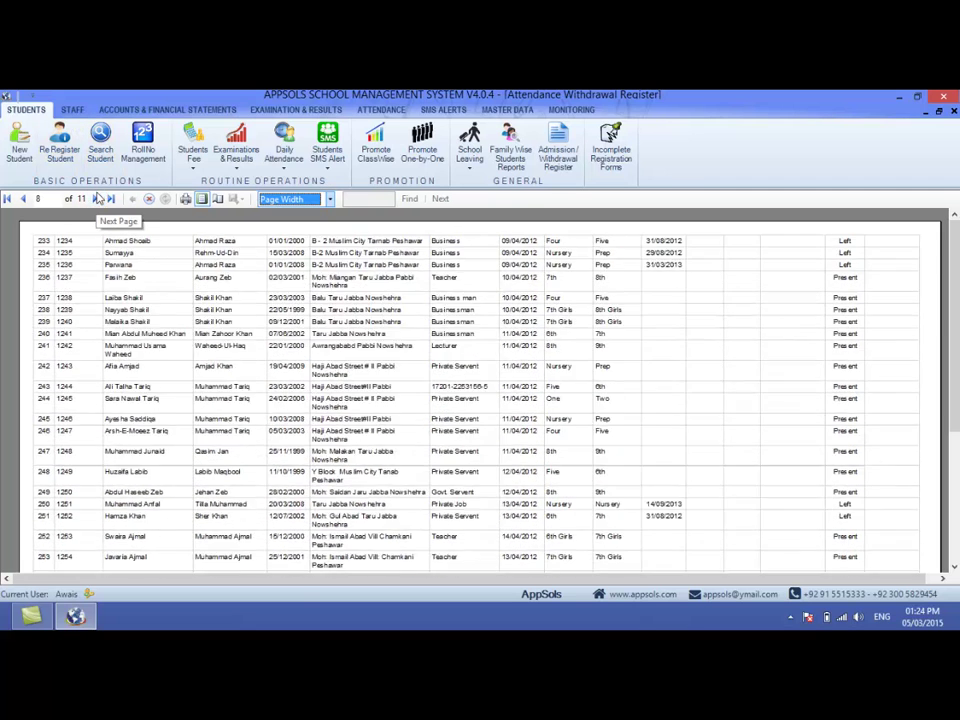
{"action": "left_click", "coordinate": [97, 198]}
{"action": "left_click", "coordinate": [97, 198]}
{"action": "left_click", "coordinate": [97, 198]}
{"action": "left_click", "coordinate": [97, 198]}
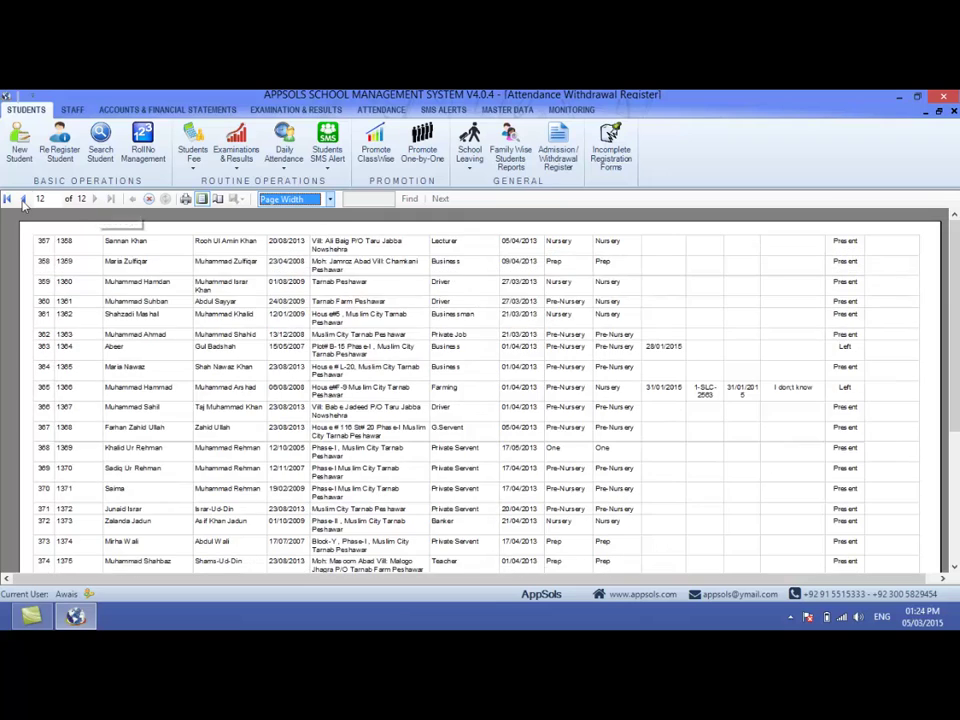
- Page back five pages through the register, then close the preview
{"action": "left_click", "coordinate": [23, 198]}
{"action": "left_click", "coordinate": [23, 198]}
{"action": "left_click", "coordinate": [23, 198]}
{"action": "left_click", "coordinate": [23, 198]}
{"action": "left_click", "coordinate": [23, 198]}
{"action": "left_click", "coordinate": [23, 198]}
{"action": "left_click", "coordinate": [23, 198]}
{"action": "left_click", "coordinate": [23, 198]}
{"action": "left_click", "coordinate": [23, 198]}
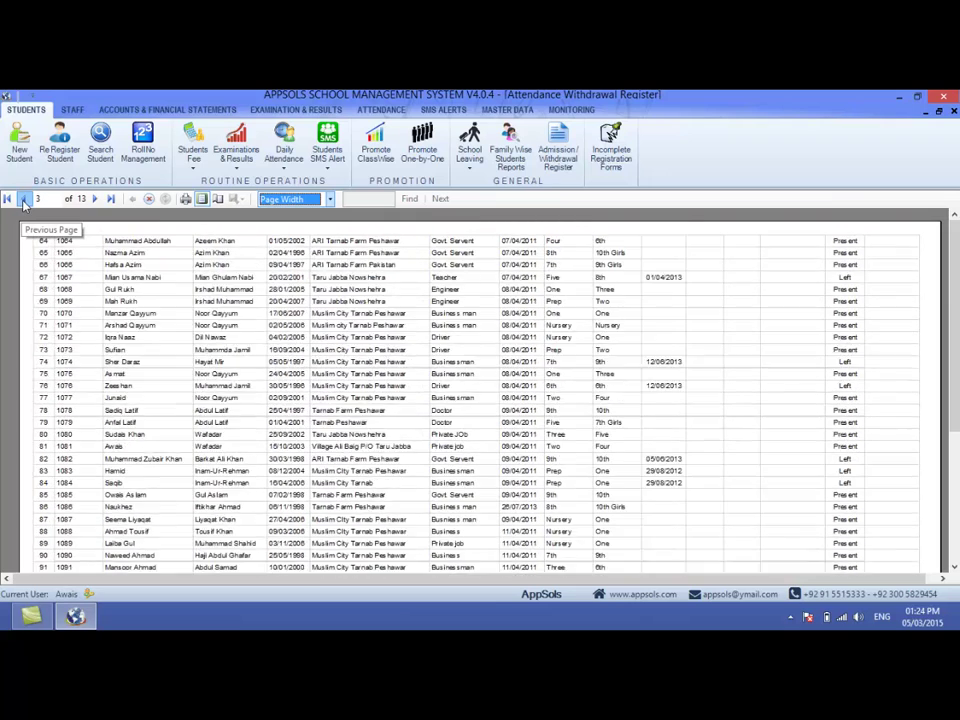
{"action": "left_click", "coordinate": [23, 198]}
{"action": "left_click", "coordinate": [23, 198]}
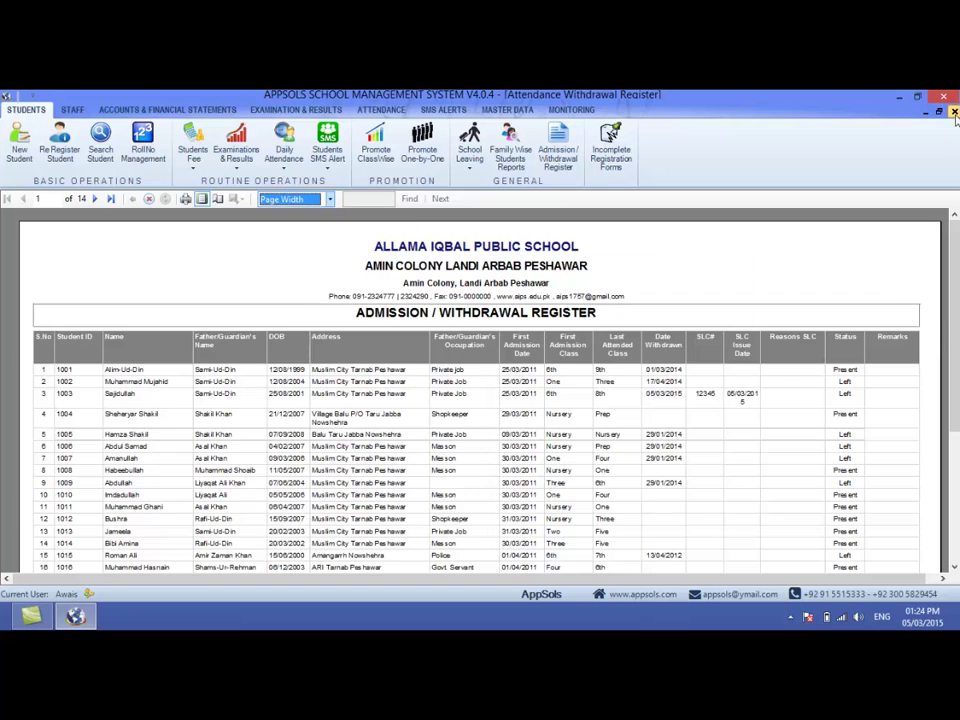
{"action": "left_click", "coordinate": [954, 112]}
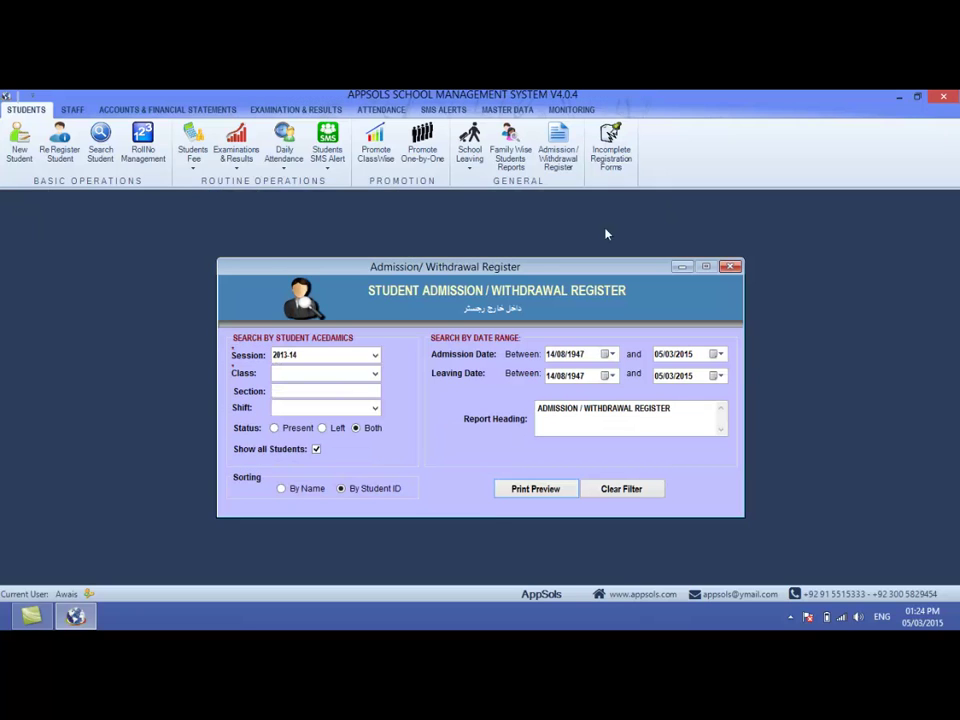
- Preview the Pre-Nursery register with the report heading replaced by 'داخل خارج رجسٹرر'
{"action": "left_click", "coordinate": [375, 373]}
{"action": "left_click", "coordinate": [326, 390]}
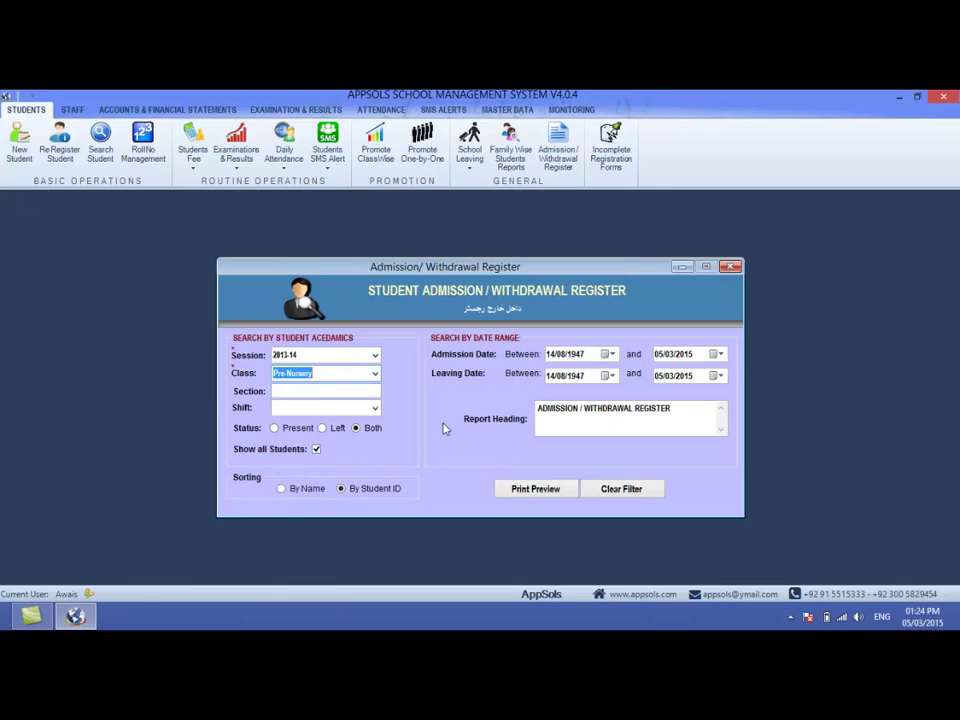
{"action": "left_click_drag", "start_coordinate": [675, 409], "coordinate": [533, 403]}
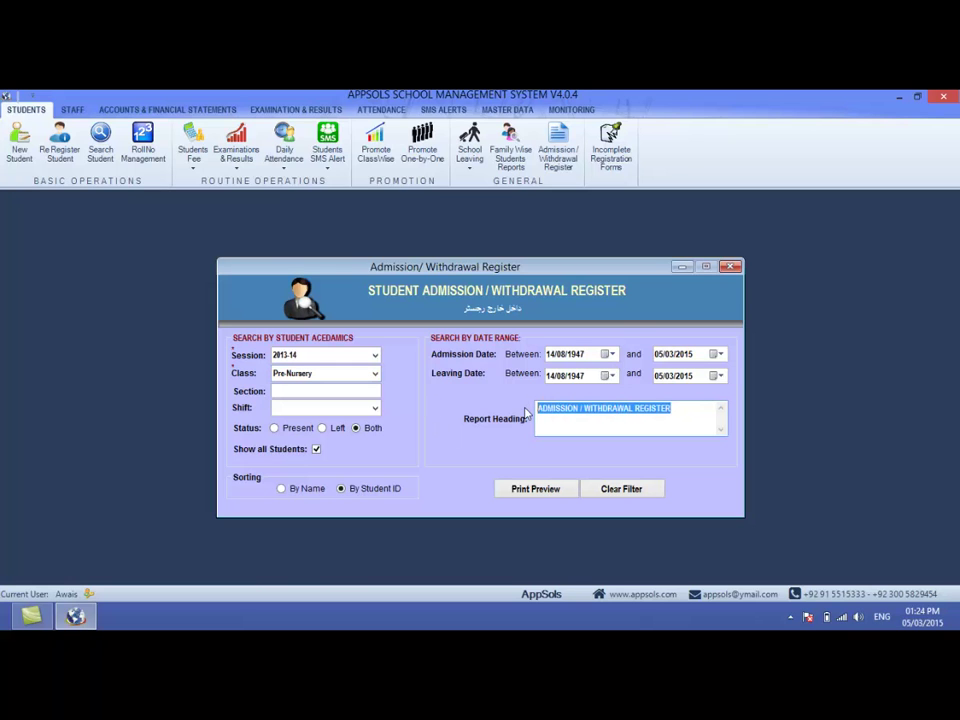
{"action": "type", "text": "داخل خارج رجسٹرر"}
{"action": "left_click", "coordinate": [521, 490]}
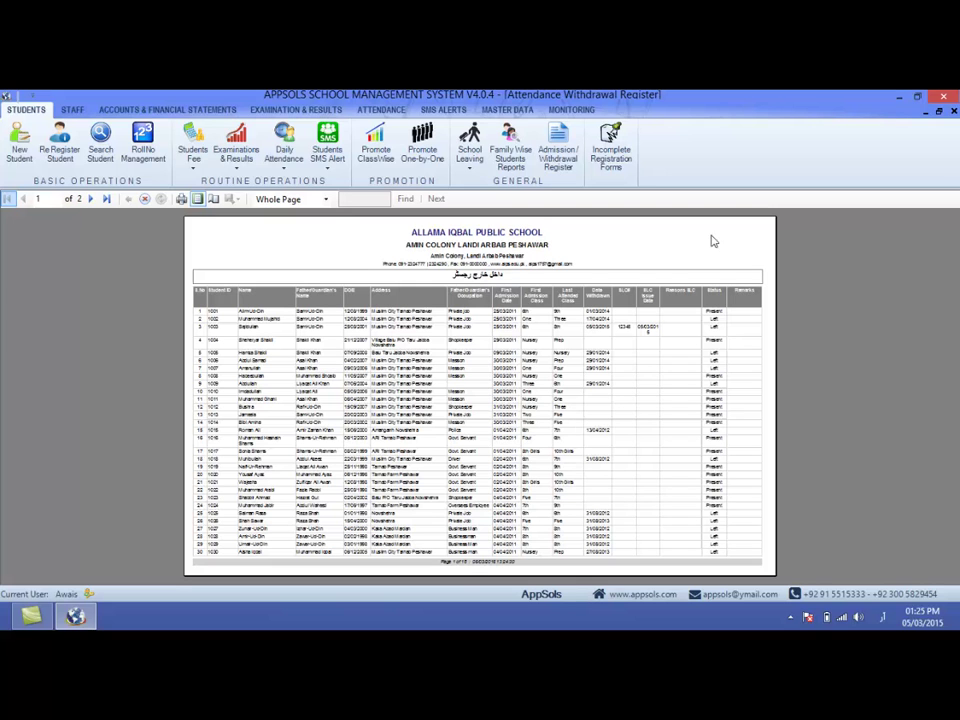
- View the Urdu-headed register at Page Width, then close the preview and the register form
{"action": "left_click", "coordinate": [300, 199]}
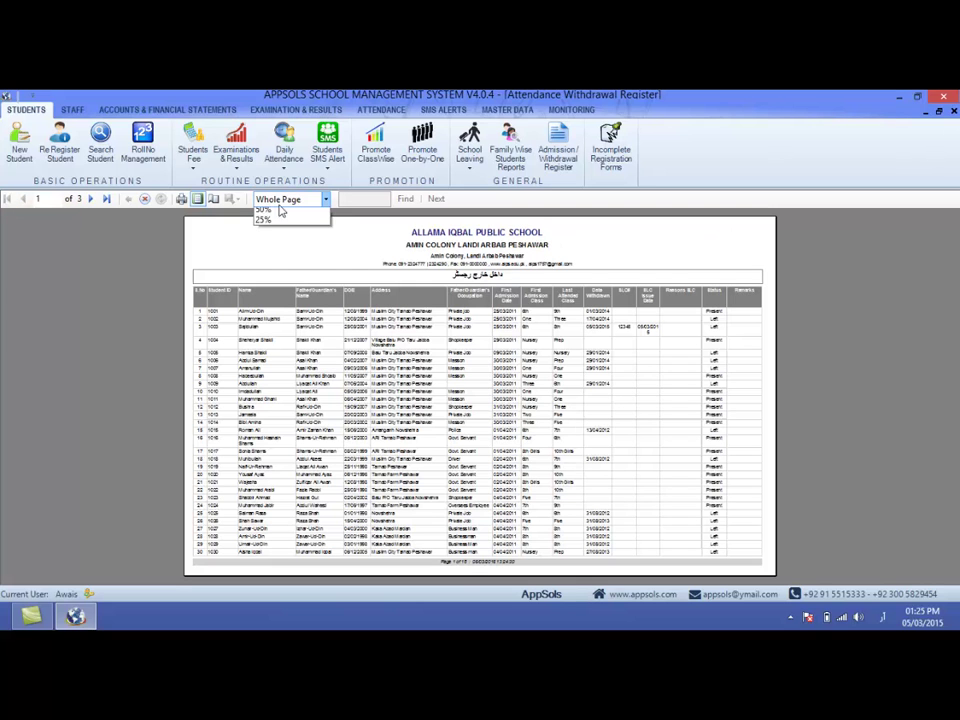
{"action": "left_click", "coordinate": [285, 212]}
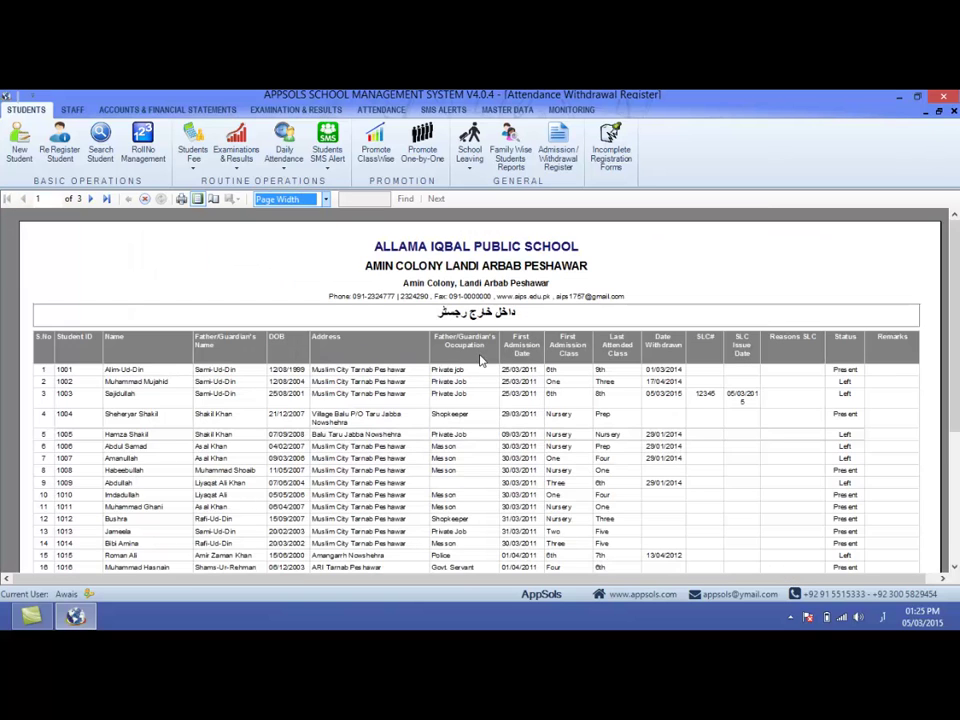
{"action": "left_click", "coordinate": [953, 112]}
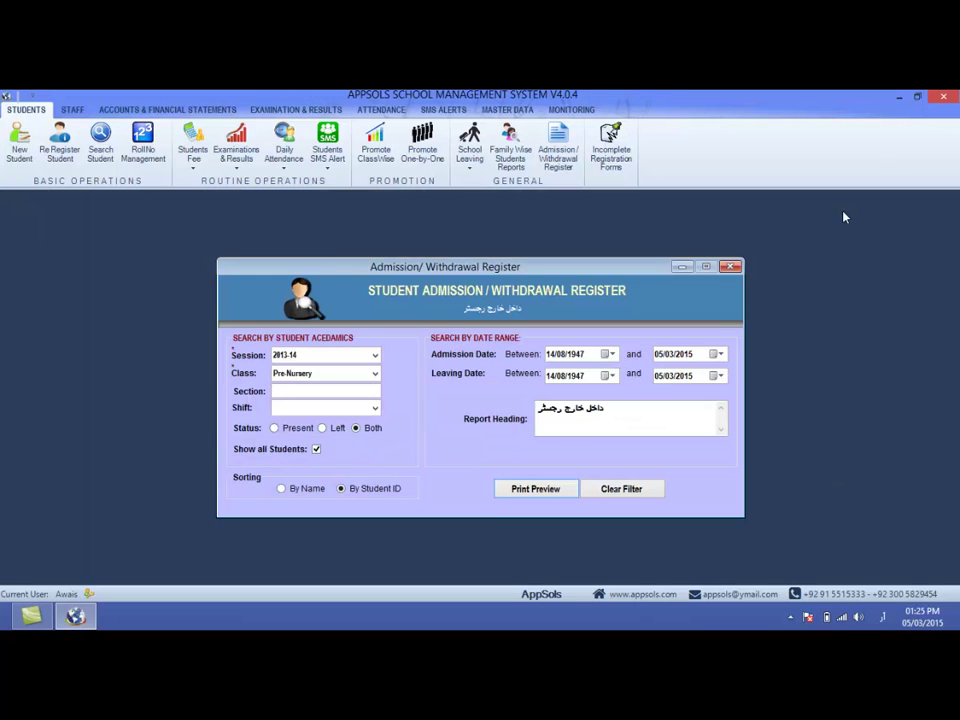
{"action": "left_click", "coordinate": [730, 268]}
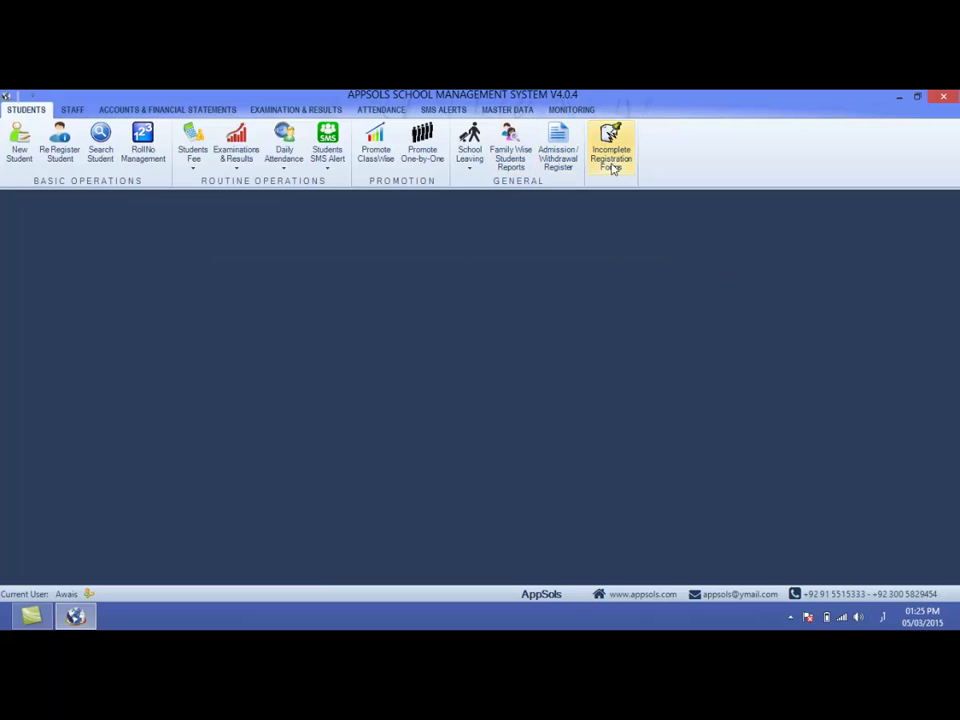